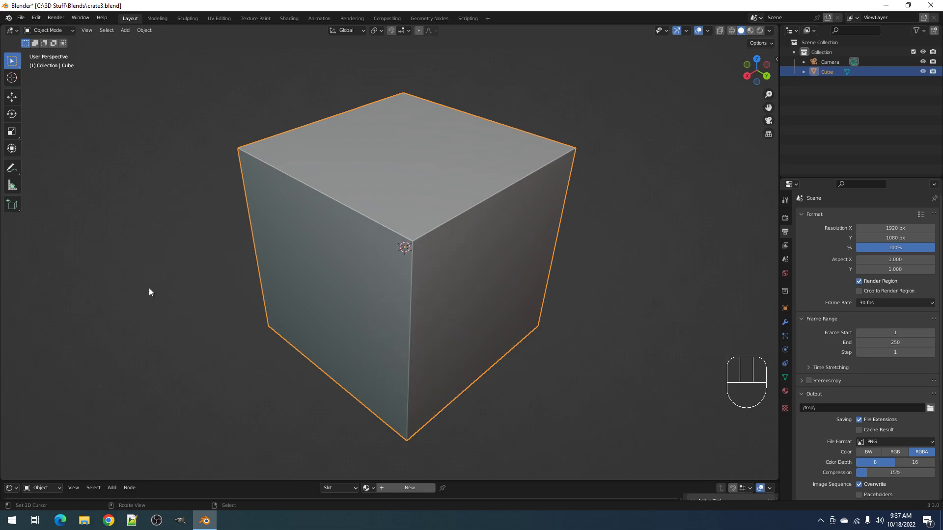
Step: Compare the Creative Flow and Random Flow commands available for the cube in Edit Mode
key(shift+ctrl+x)
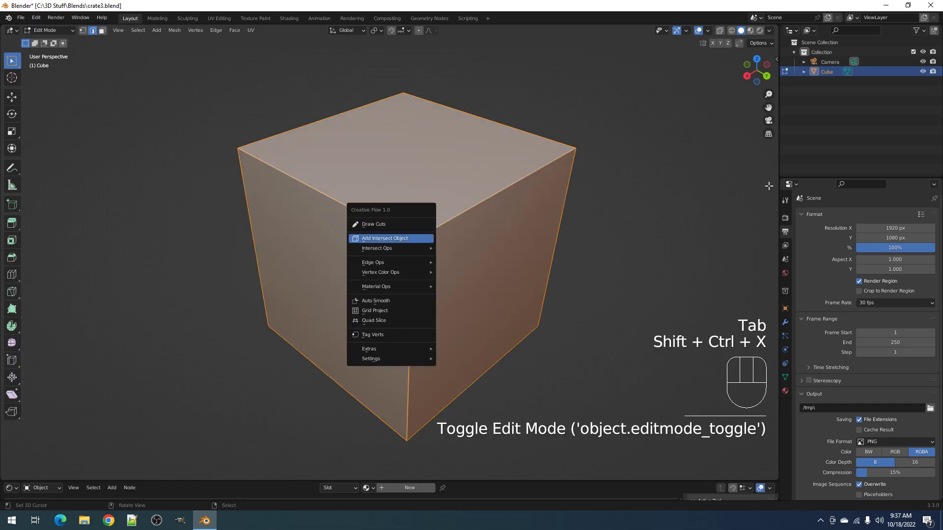
key(shift+q)
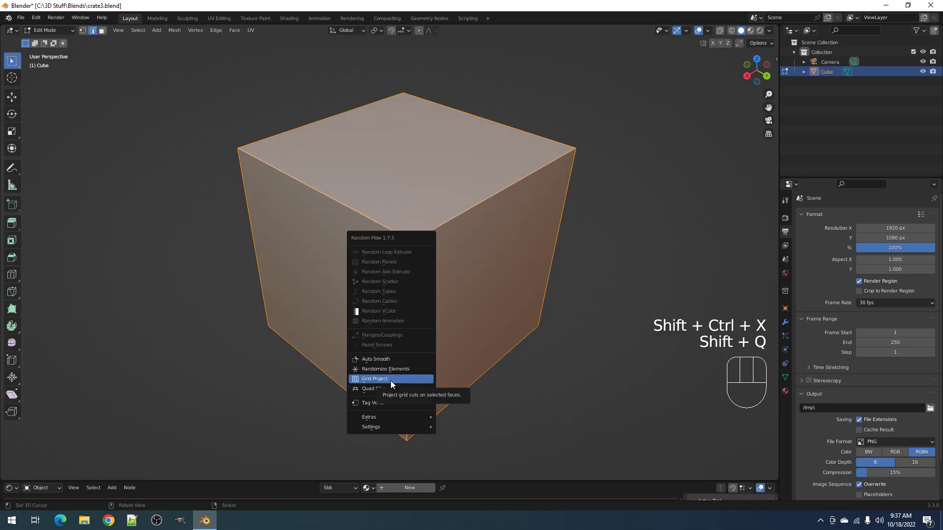
scroll(343, 262, down, 3)
mouse_move(458, 262)
middle_down()
mouse_move(441, 259)
mouse_move(469, 274)
mouse_move(448, 266)
mouse_move(440, 250)
mouse_move(451, 253)
middle_up()
key(Tab)
scroll(437, 249, up, 3)
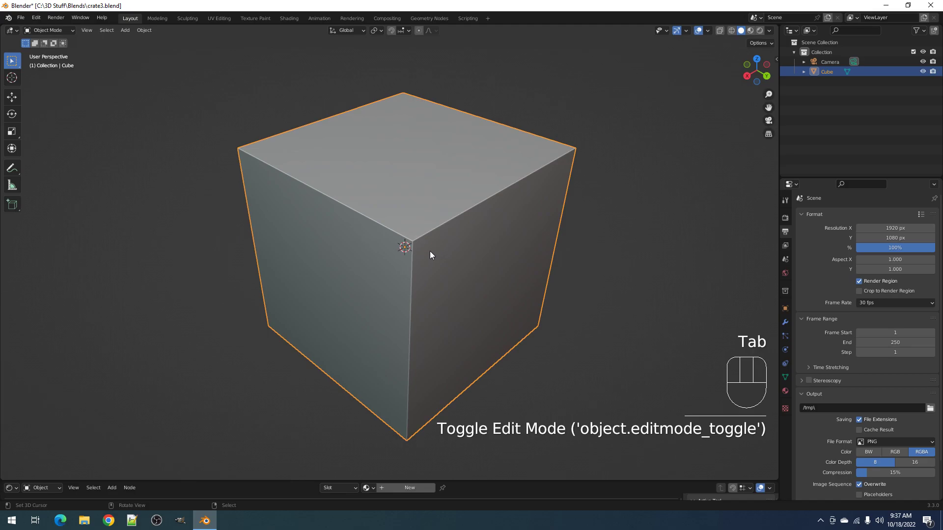
Step: Examine the Creative Flow commands in Object Mode and Edit Mode, including the Normal Data Ops and Settings options
key(shift+ctrl+x)
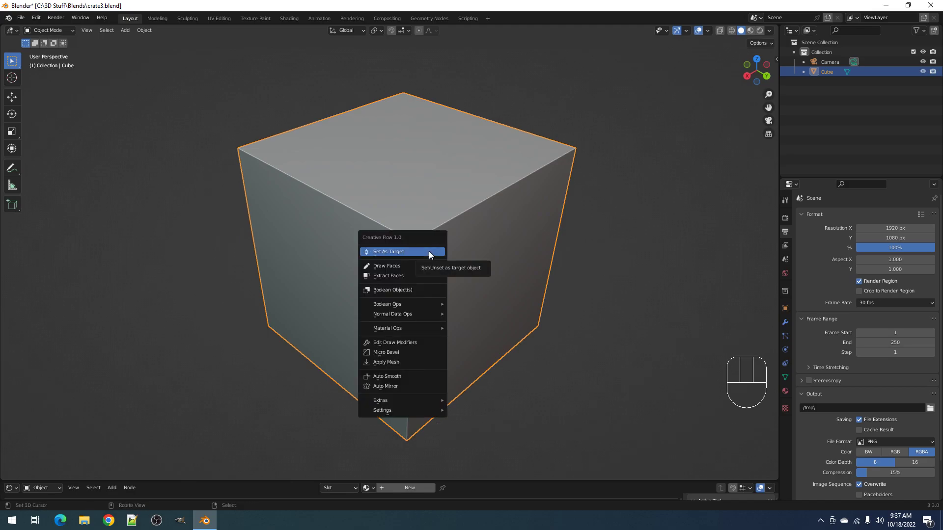
mouse_move(414, 310)
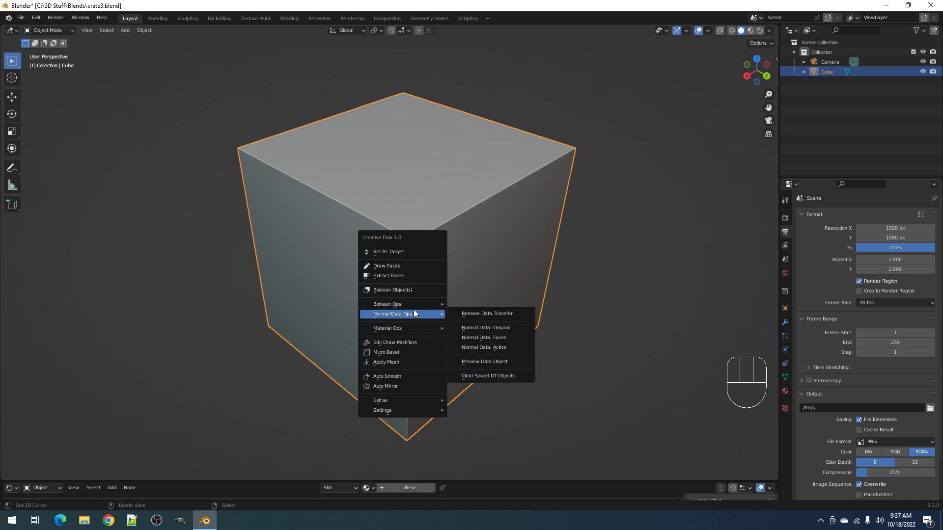
key(Tab)
key(ctrl+shift+x)
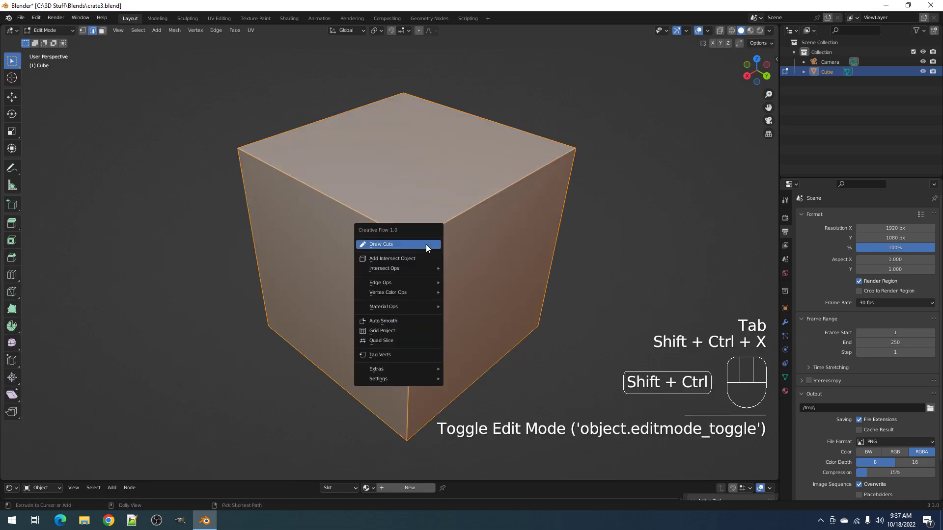
mouse_move(418, 265)
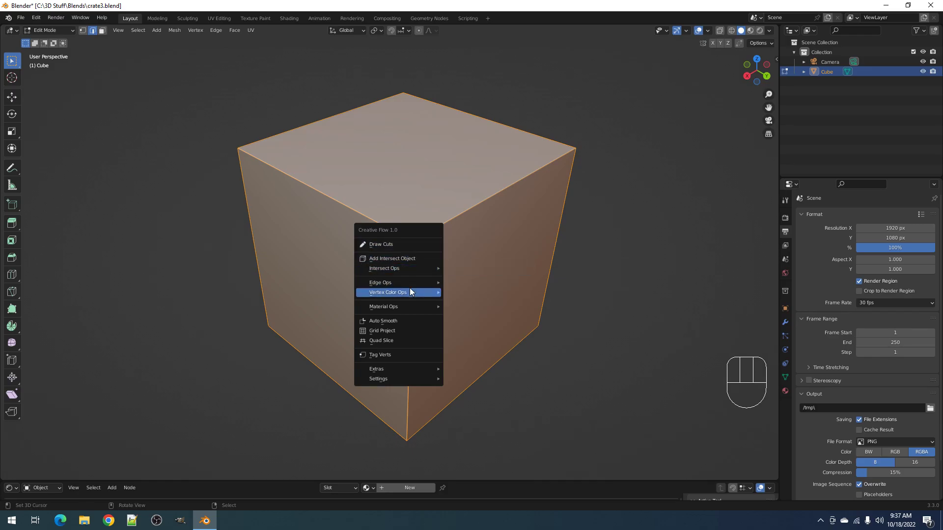
mouse_move(401, 371)
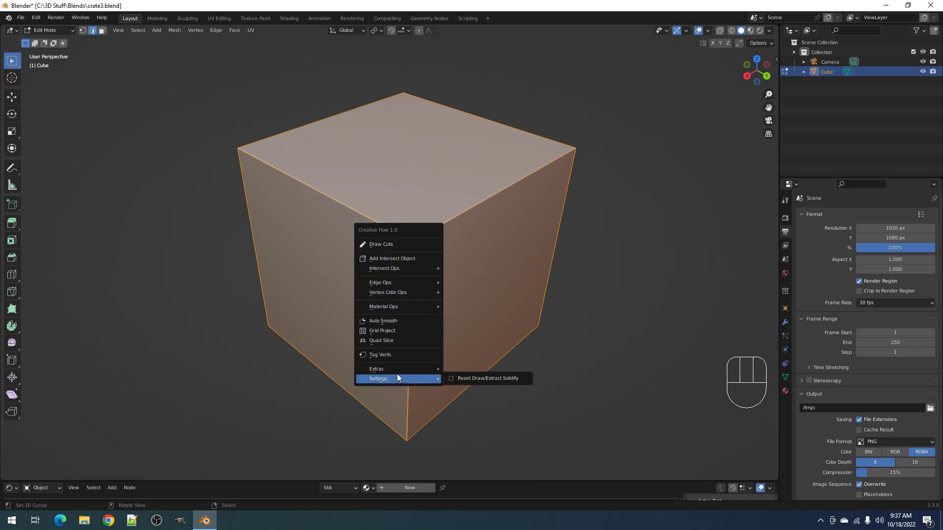
key(Tab)
key(ctrl+shift+x)
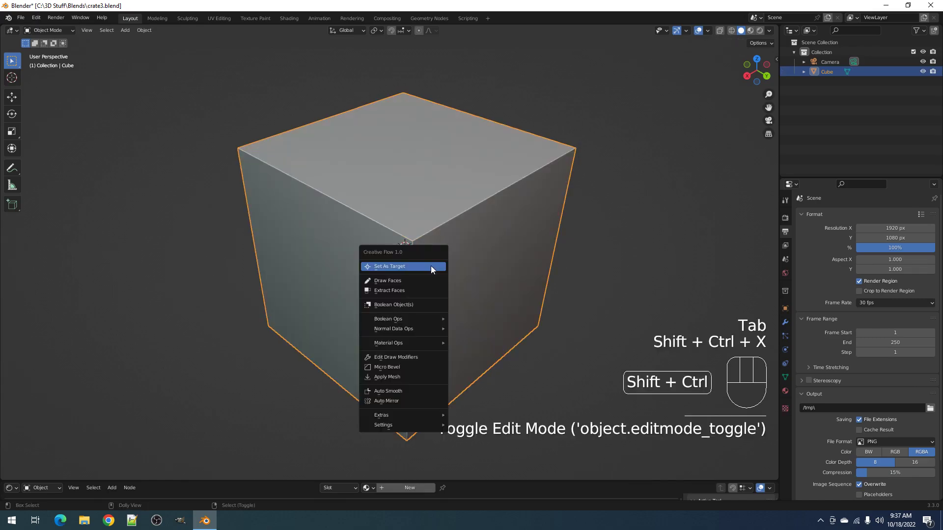
mouse_move(420, 343)
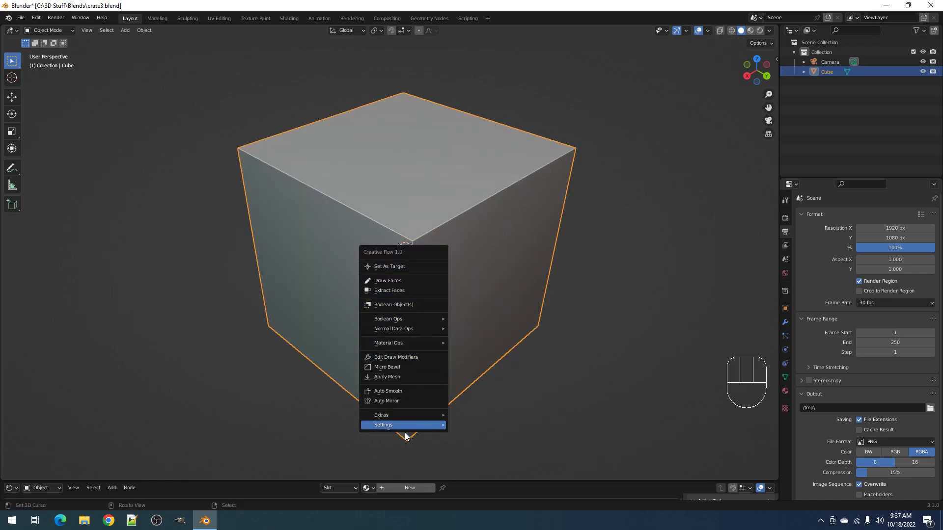
click(417, 251)
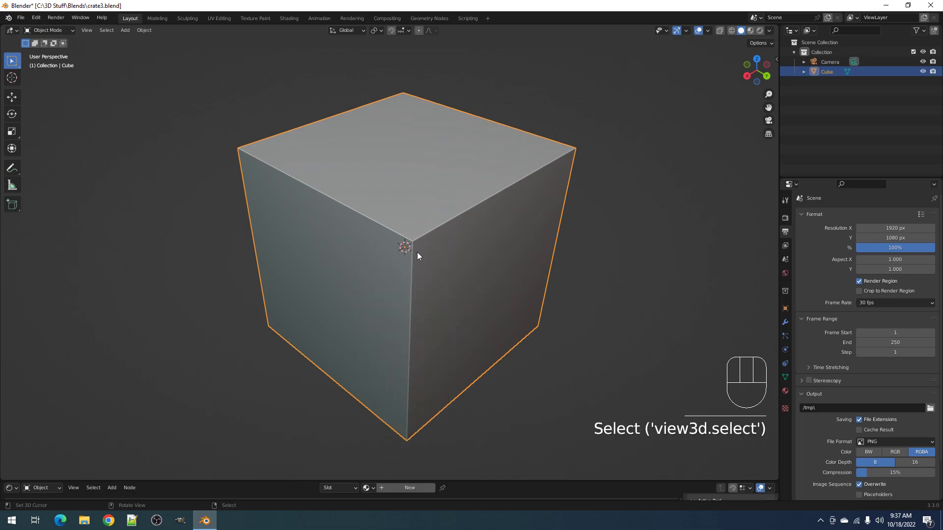
Step: Compare Creative Flow's Edit Mode tools, such as Draw Cuts and Add Intersect Object, with its Object Mode tools, such as Extract Faces
key(Tab)
key(ctrl+shift+x)
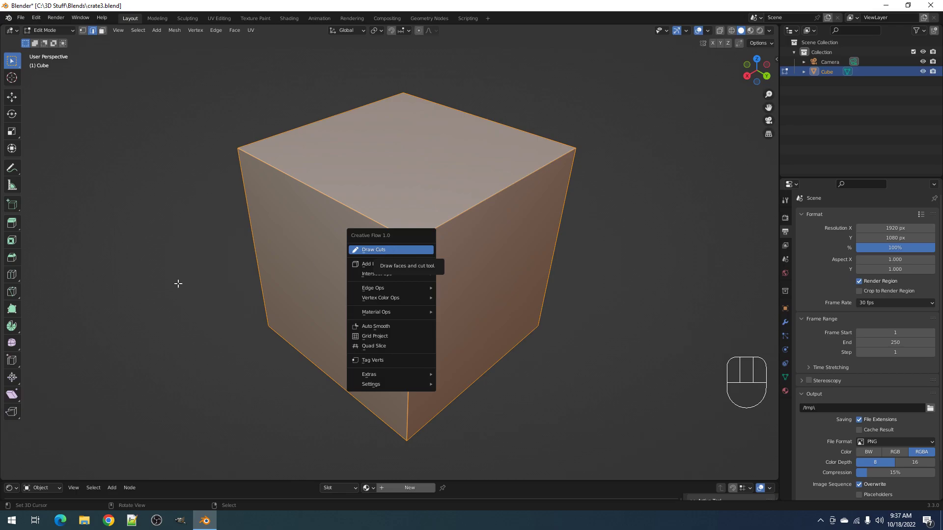
key(Tab)
key(ctrl+shift+x)
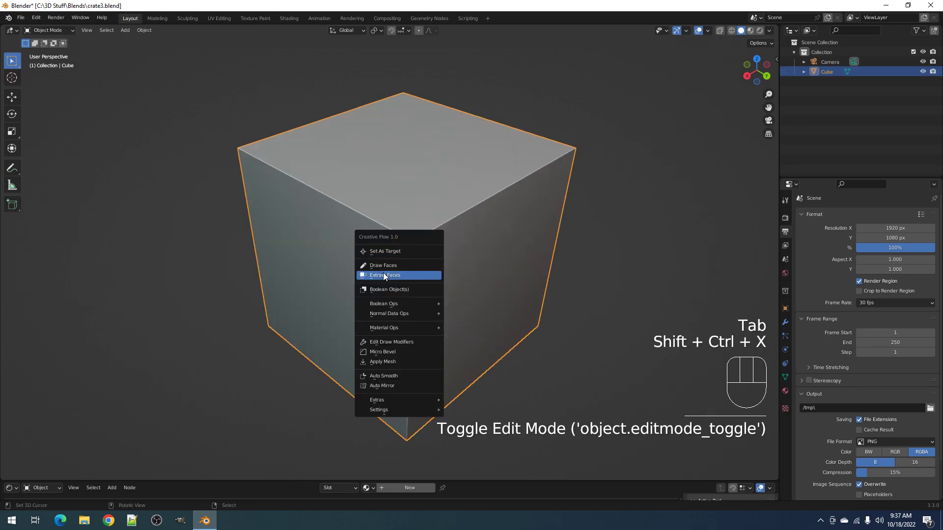
key(Tab)
key(ctrl+shift+x)
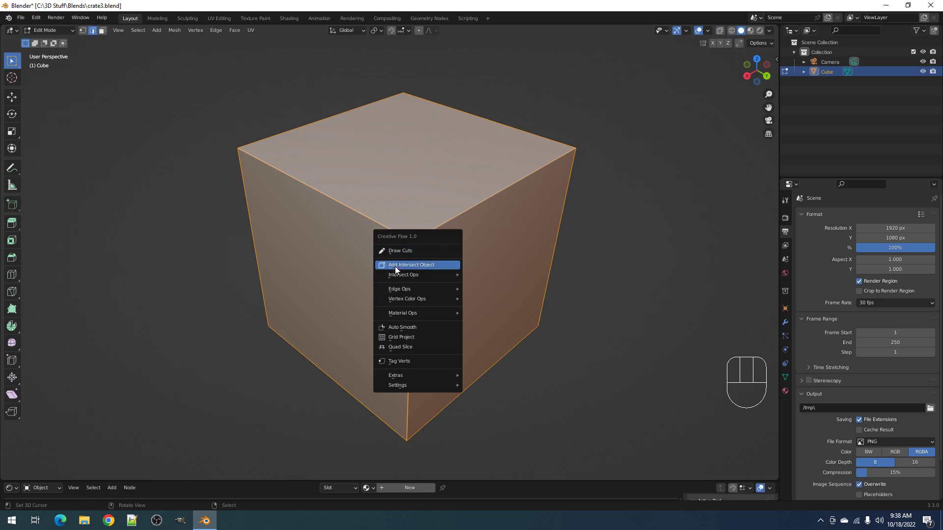
scroll(364, 259, down, 4)
key(Tab)
key(Tab)
middle_drag(482, 283, 472, 282)
scroll(472, 282, up, 1)
key(shift+ctrl+x)
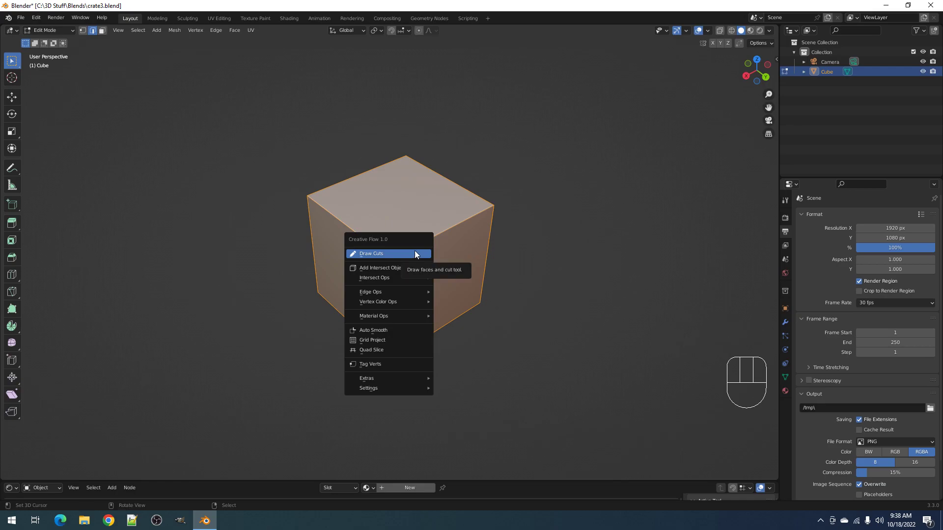
key(Tab)
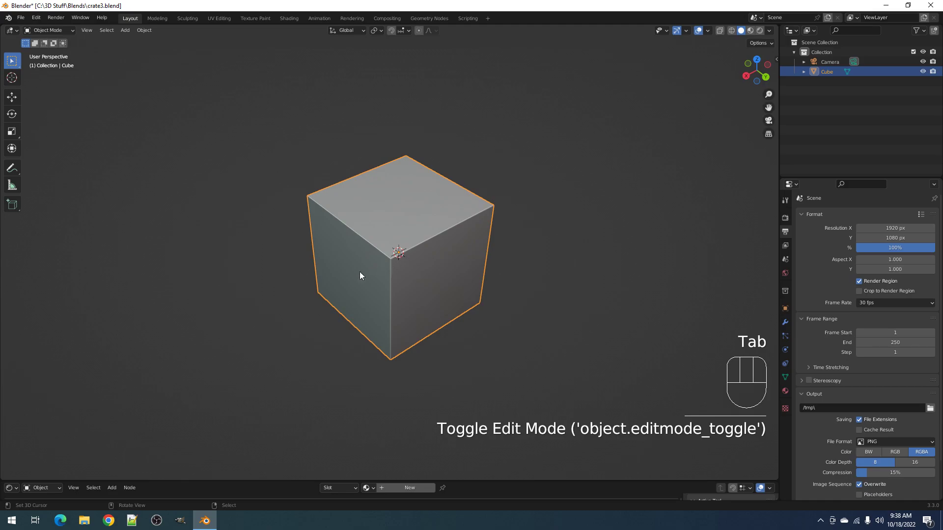
Step: Review the Random Flow commands available for the cube in Object Mode
middle_drag(470, 318, 464, 296)
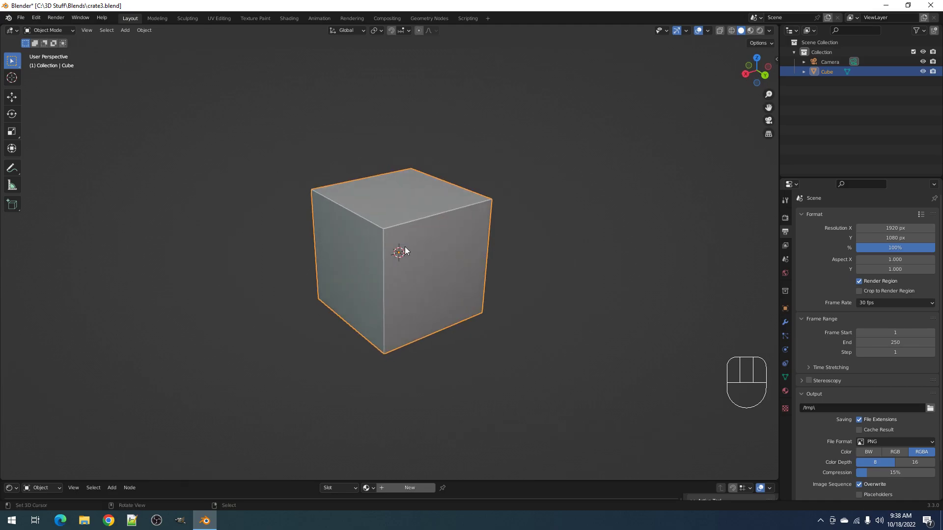
key(Tab)
key(Tab)
key(shift+q)
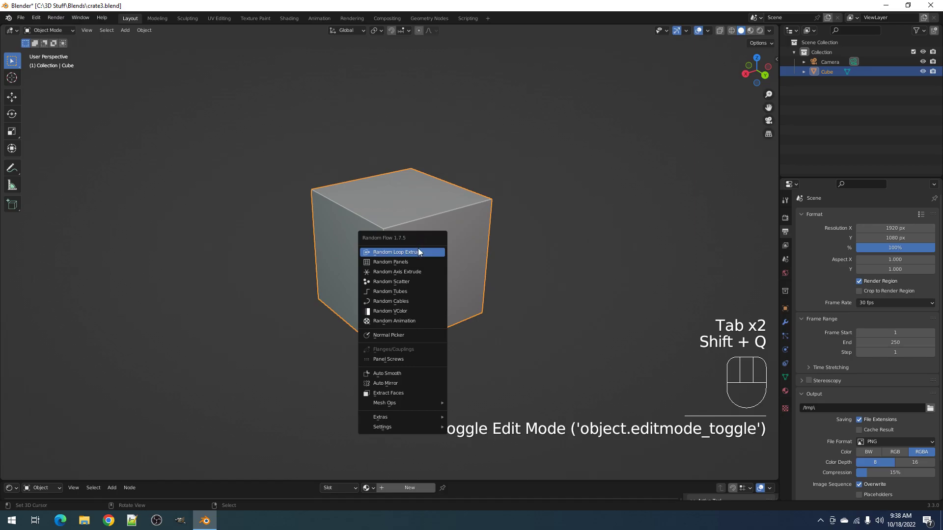
key(Tab)
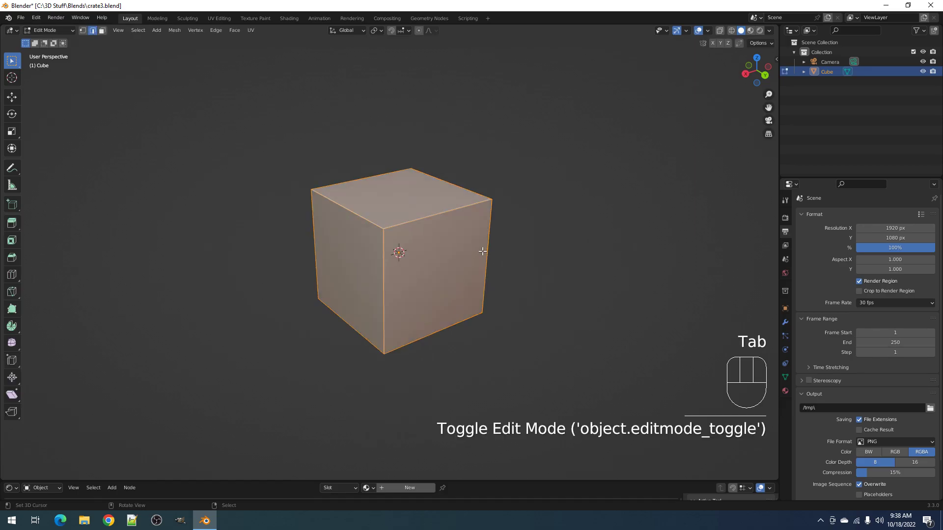
scroll(482, 251, up, 2)
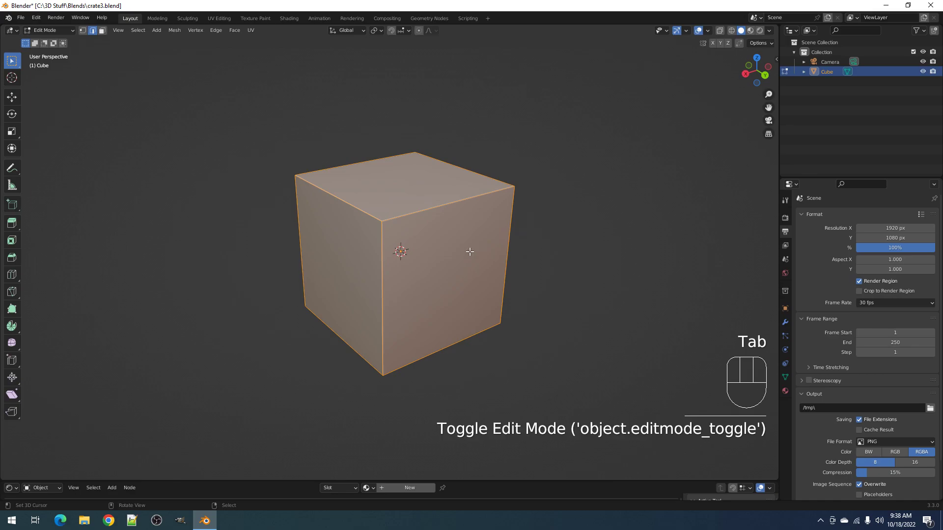
key(Tab)
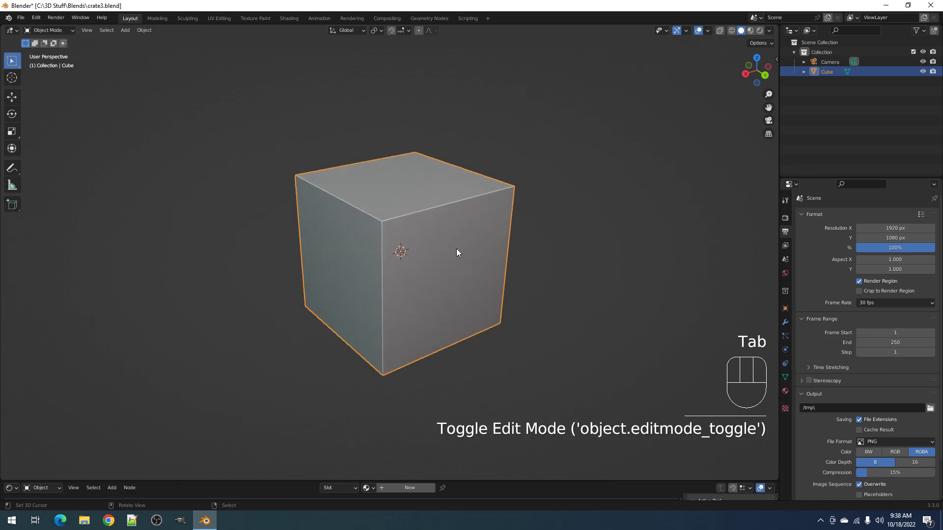
key(shift+q)
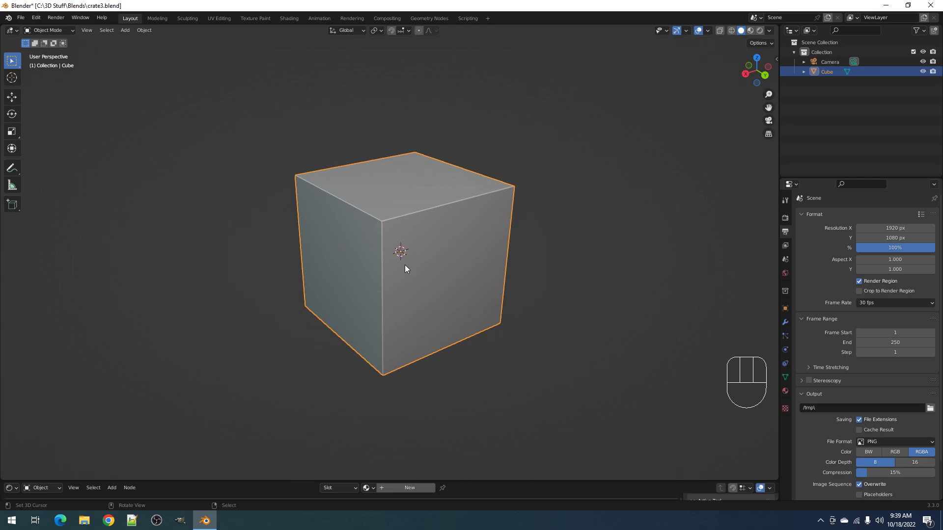
Step: Flatten the cube's mesh along Z and stretch it along X by a factor of about 2.83
key(Tab)
key(s)
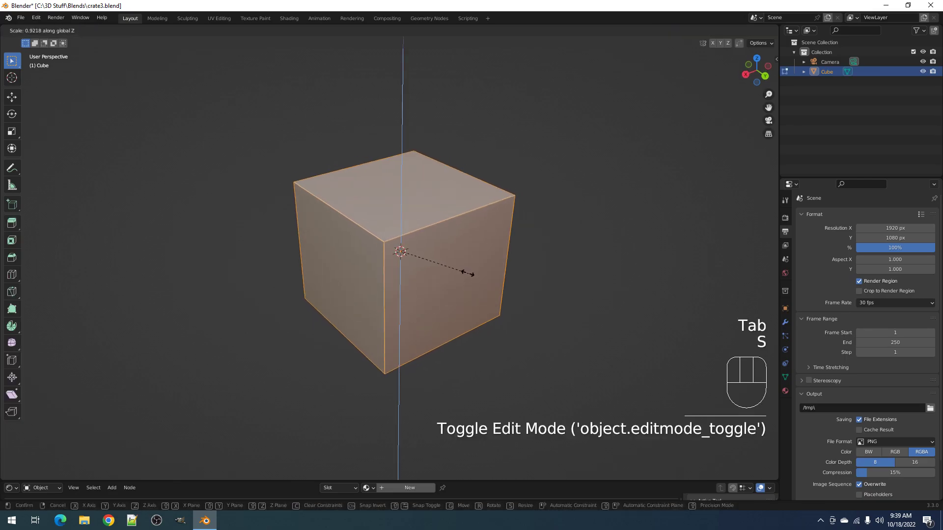
key(x)
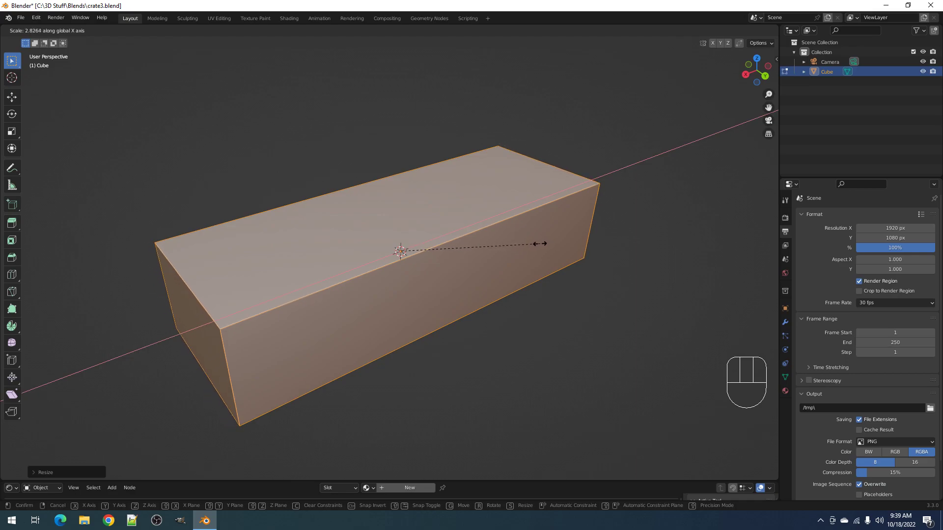
click(540, 244)
Step: Try a wide, rounded multi-segment bevel on all of the box's edges, and undo it
scroll(498, 270, down, 1)
shift+middle_drag(456, 303, 503, 272)
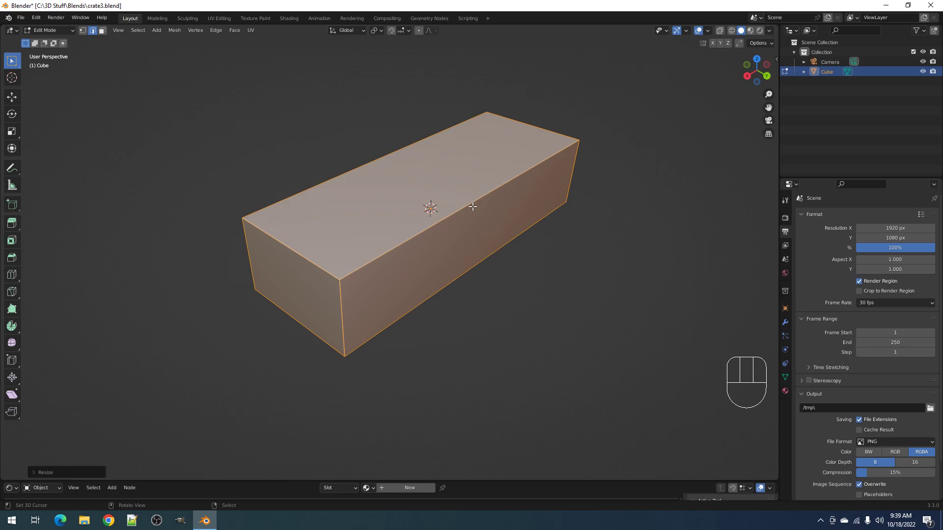
shift+middle_drag(502, 222, 514, 273)
key(ctrl+b)
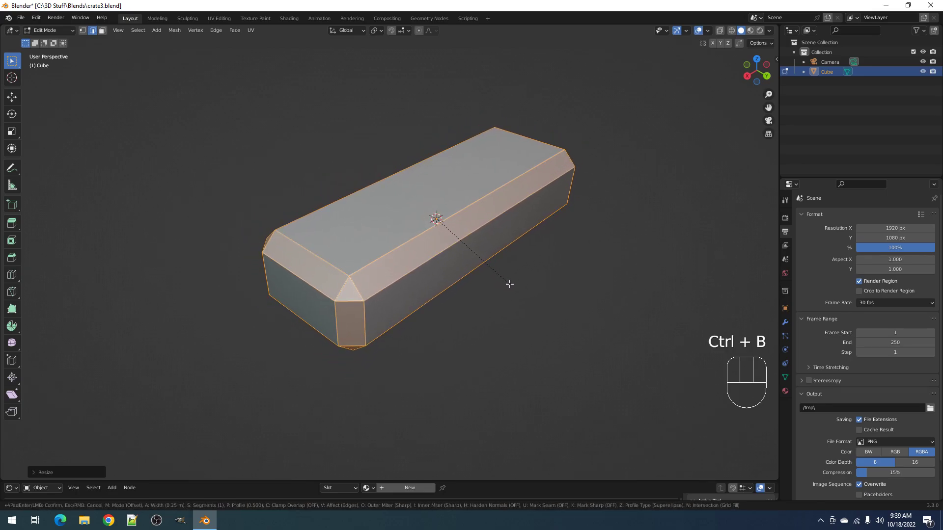
scroll(509, 284, up, 4)
click(510, 284)
key(Tab)
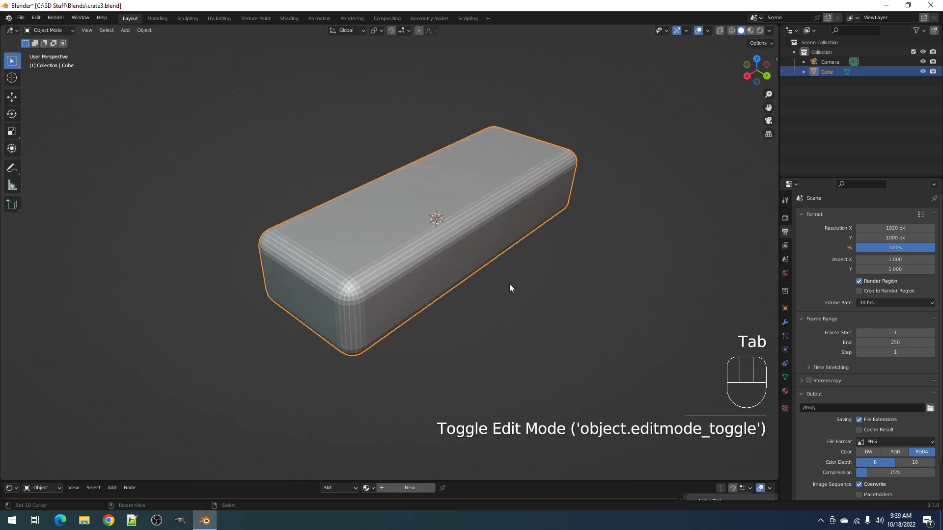
key(ctrl+z)
key(ctrl+z)
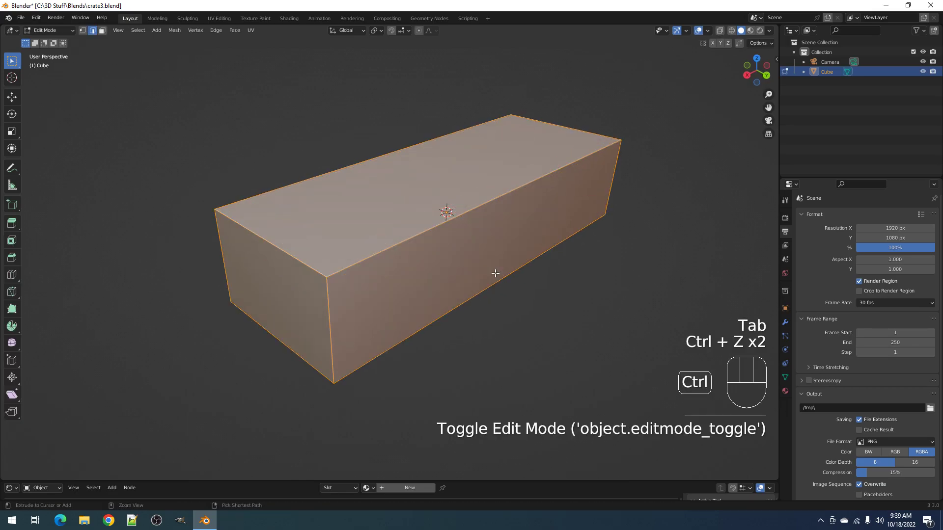
Step: Bevel all of the box's edges with a narrower rounded bevel and apply Auto Smooth to the object
key(ctrl+b)
click(505, 284)
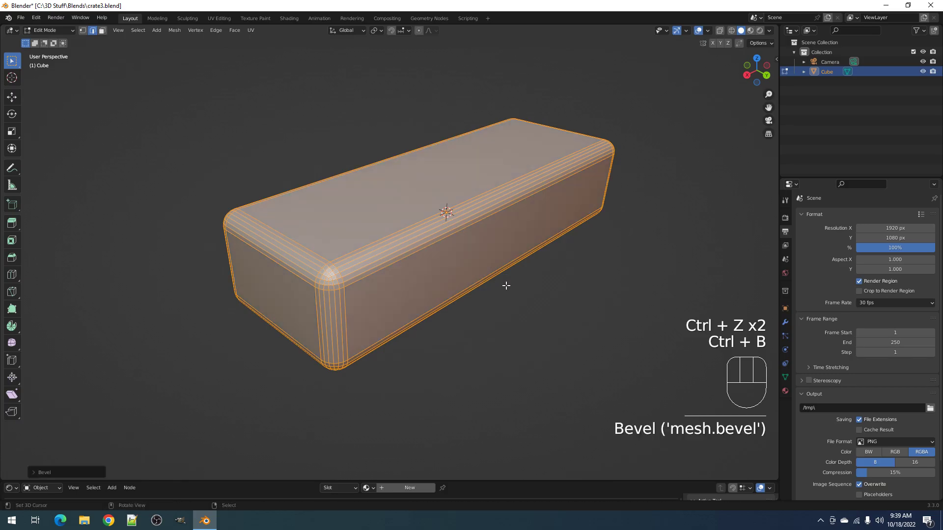
key(Tab)
key(ctrl+shift+x)
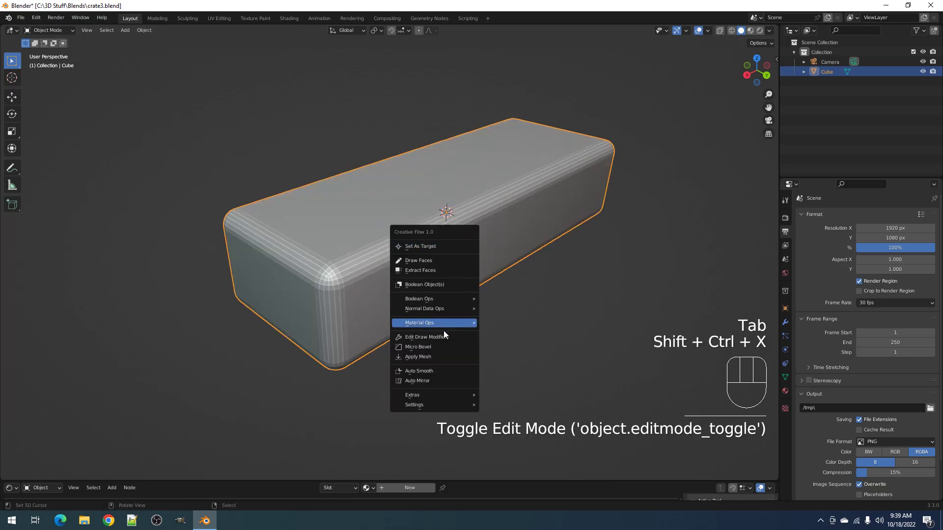
click(440, 368)
Step: Maximize the 3D viewport and apply Auto Mirror to the box, picking the area at its near upper corner
middle_drag(495, 280, 509, 320)
key(ctrl+space)
click(487, 290)
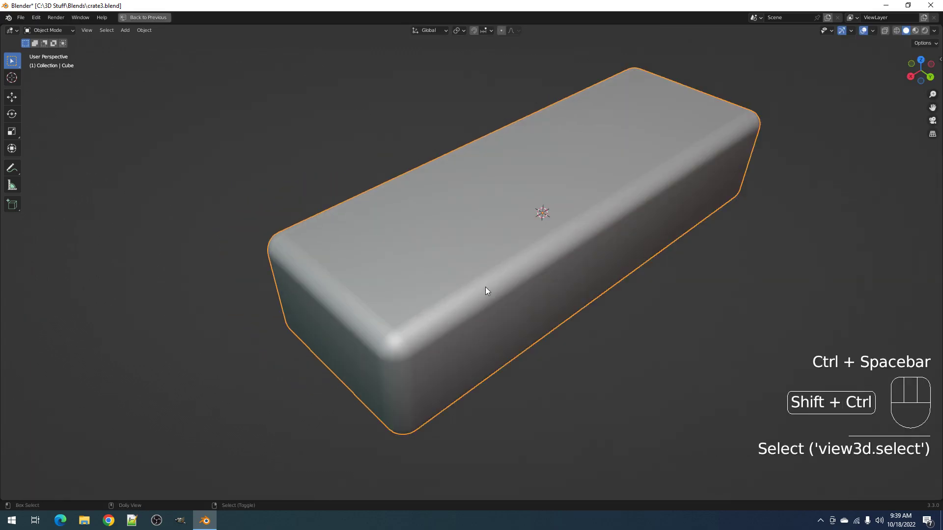
key(ctrl+shift+x)
click(467, 298)
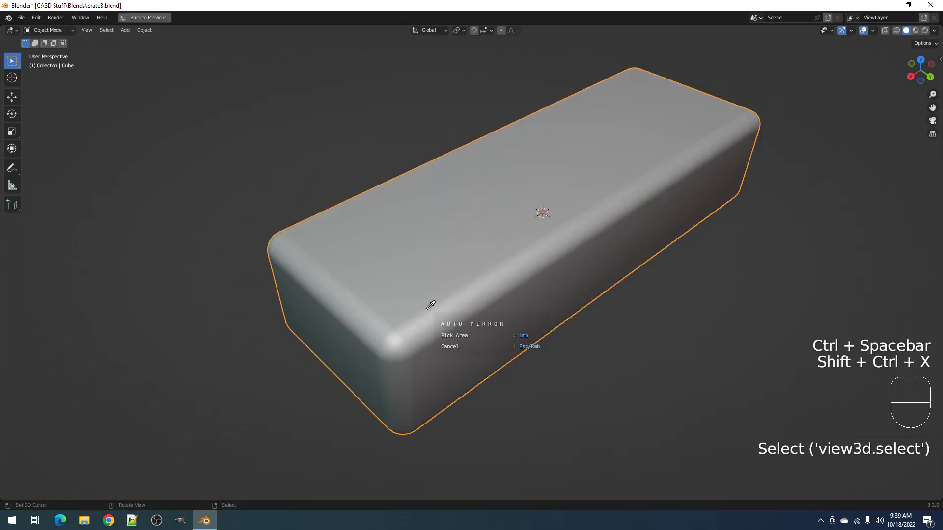
click(425, 309)
Step: Deselect the box's whole mesh in Edit Mode and bring up the Creative Flow Draw Cuts tool
key(Tab)
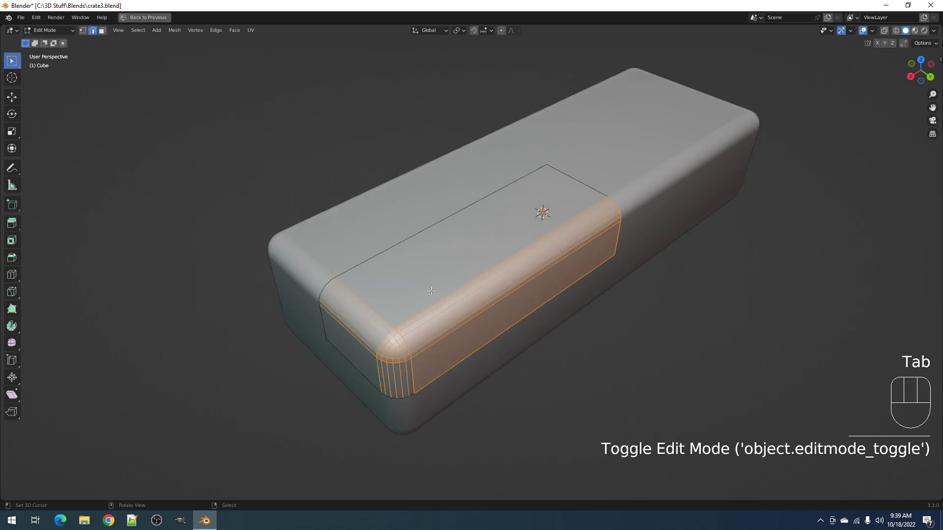
key(alt+a)
mouse_move(524, 311)
middle_down()
mouse_move(507, 343)
mouse_move(477, 276)
mouse_move(404, 232)
mouse_move(491, 303)
middle_up()
scroll(488, 280, up, 2)
key(ctrl+shift+x)
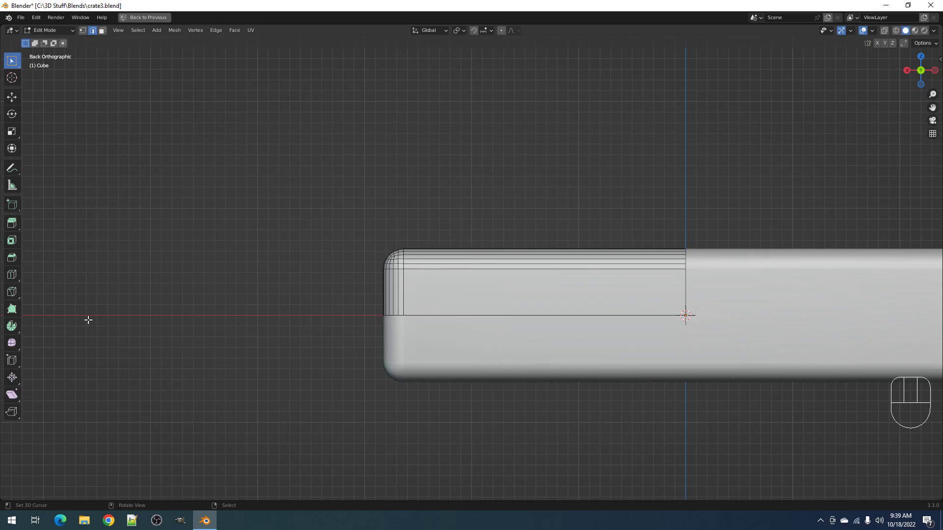
key(Tab)
key(Tab)
key(Tab)
key(Tab)
key(ctrl+shift+x)
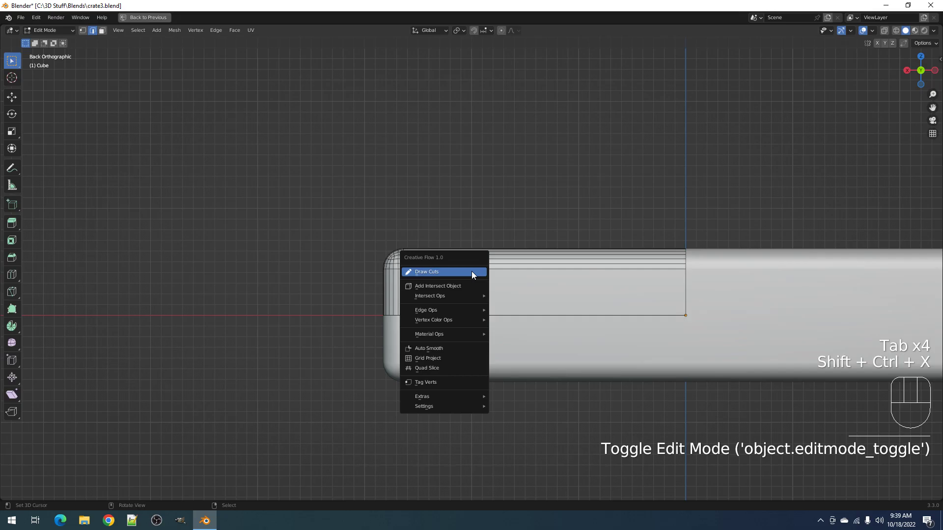
click(472, 272)
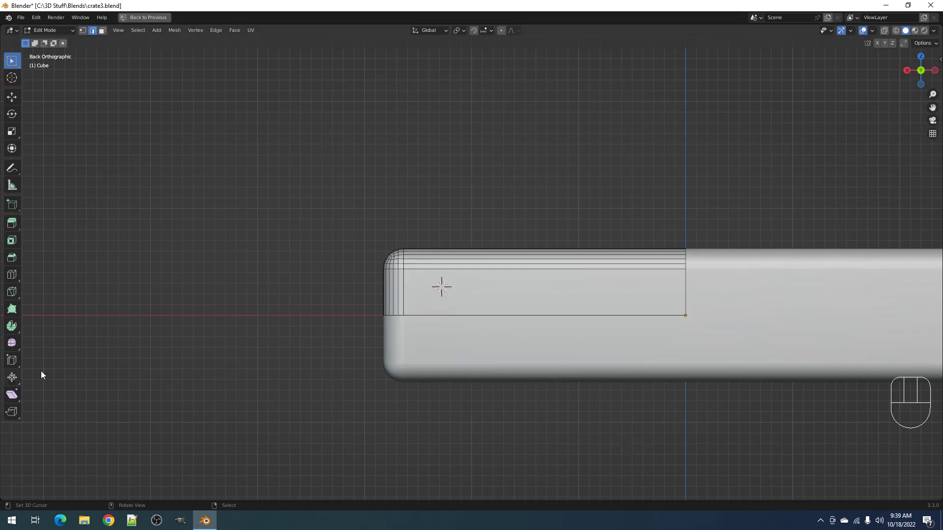
key(Tab)
key(shift+a)
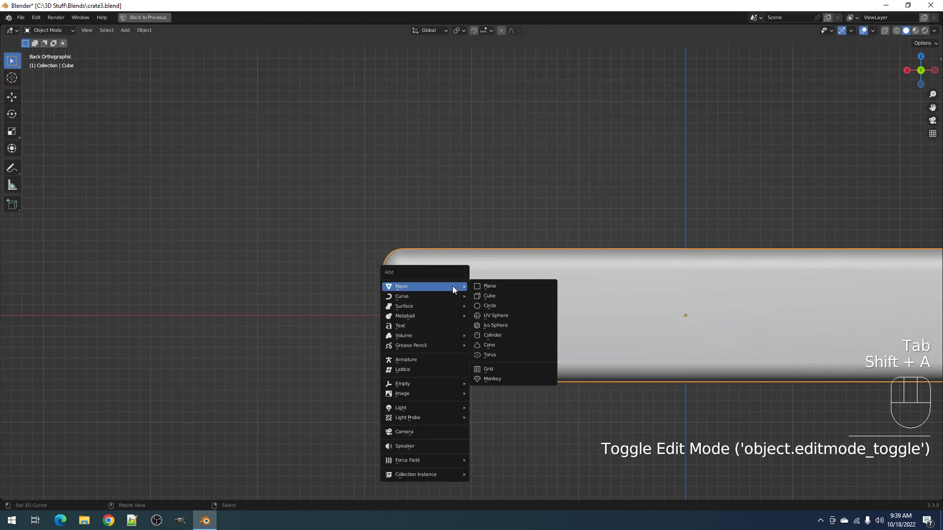
click(488, 285)
key(Tab)
key(Tab)
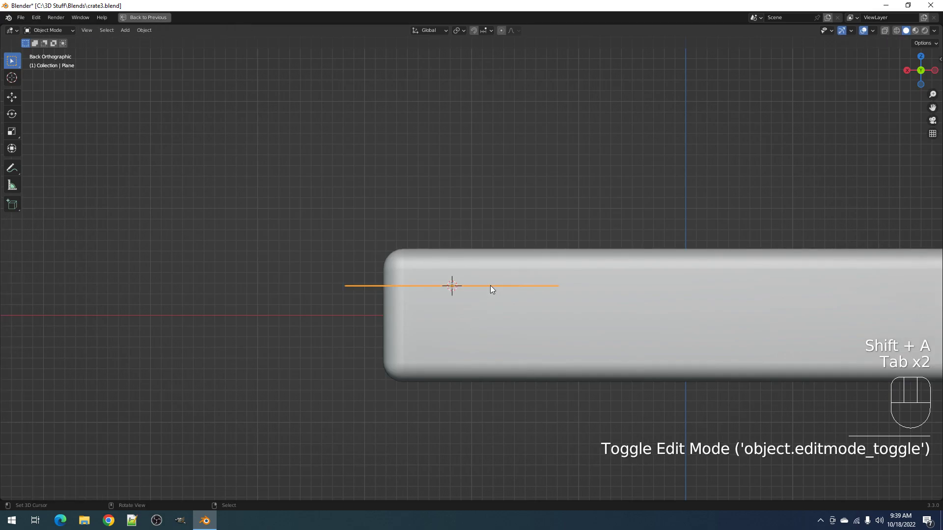
key(x)
Step: Add a plane at the 3D cursor near the box's end, aligned to the view
key(shift+a)
mouse_move(464, 284)
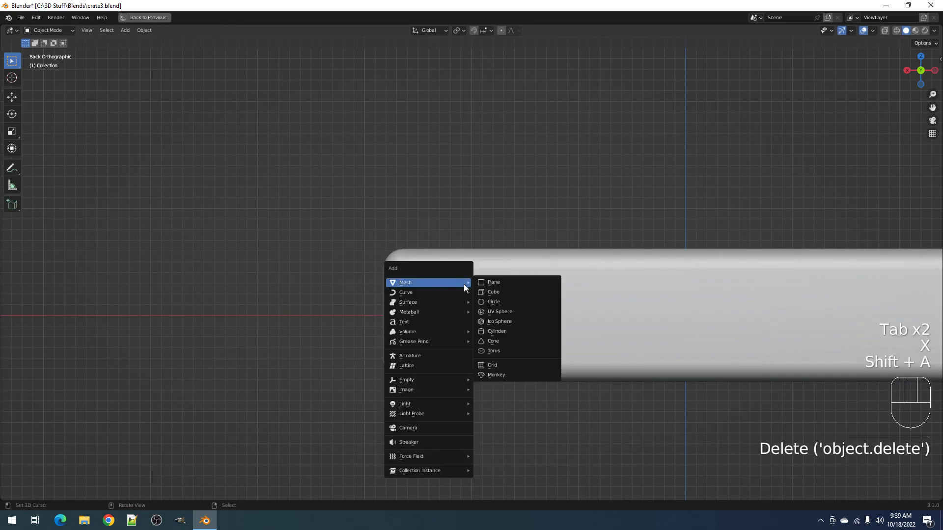
click(521, 283)
key(F9)
click(611, 318)
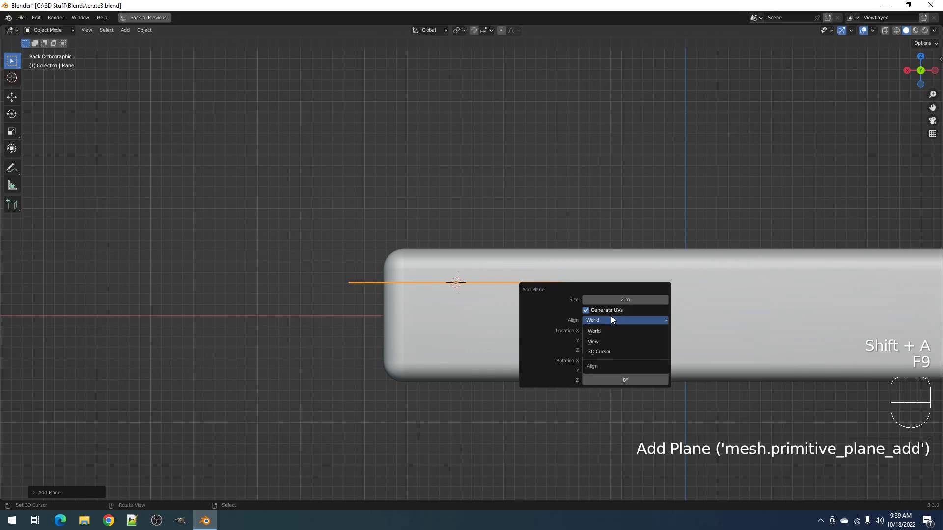
click(614, 341)
Step: Scale the plane's mesh down to a small square in front of the box's side face
key(Tab)
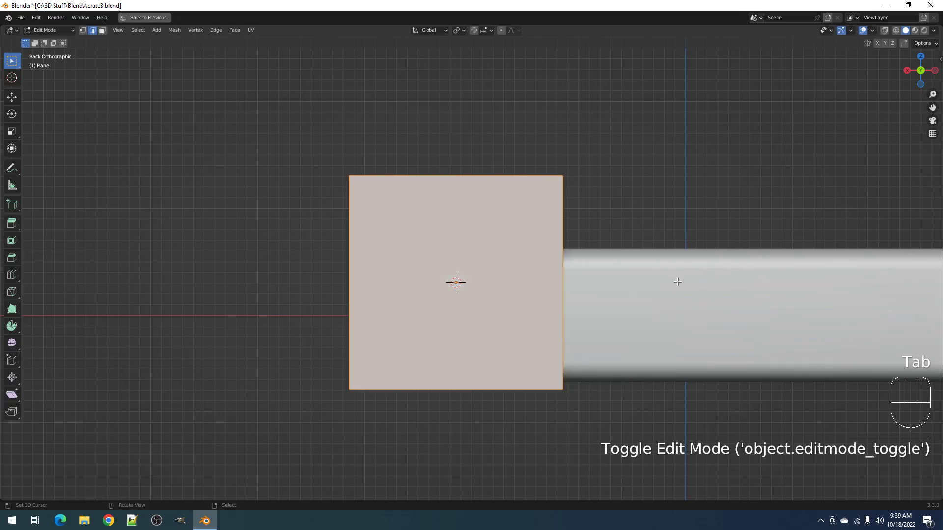
key(s)
click(473, 277)
middle_drag(473, 277, 520, 288)
key(Tab)
Step: Try to project the small square plane onto the box's side with Knife Project while editing the box
click(511, 288)
right_click(455, 284)
shift+right_click(492, 284)
key(Tab)
mouse_move(493, 284)
middle_down()
mouse_move(476, 237)
mouse_move(500, 281)
middle_up()
scroll(488, 260, up, 2)
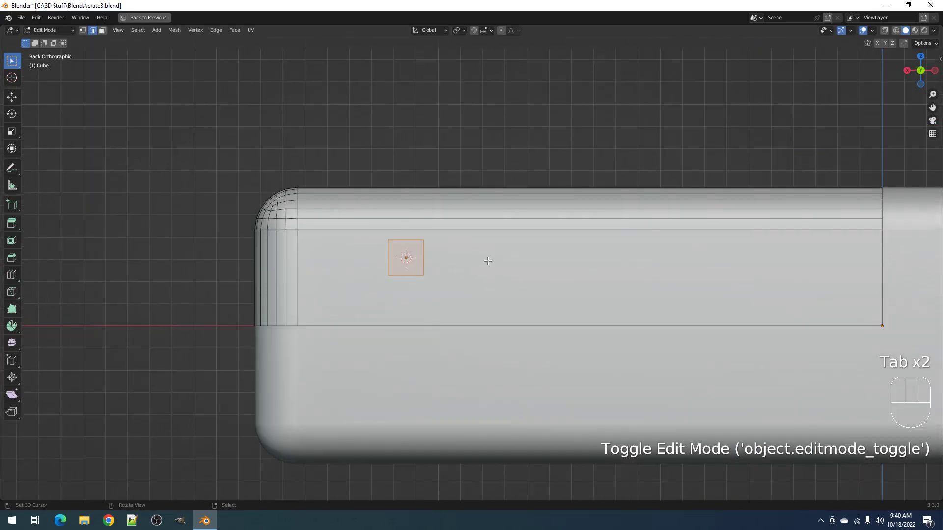
key(F3)
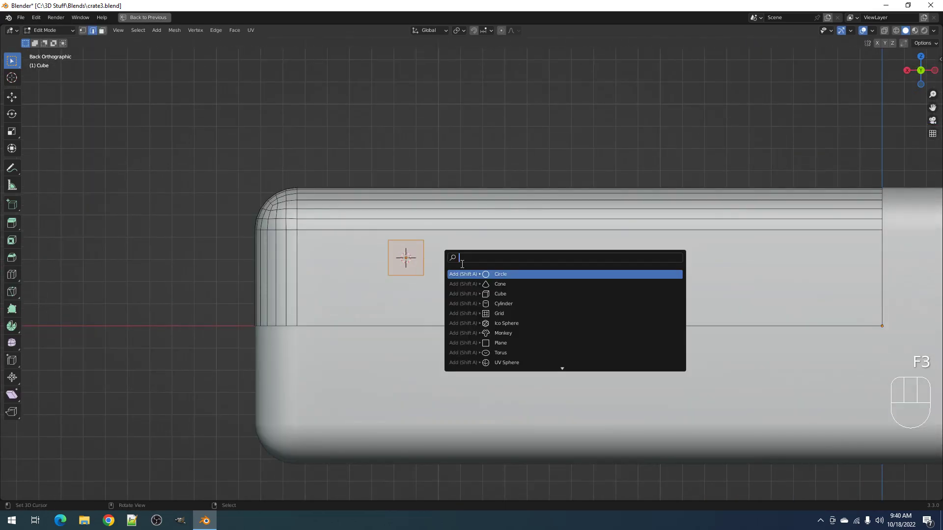
text(knife p)
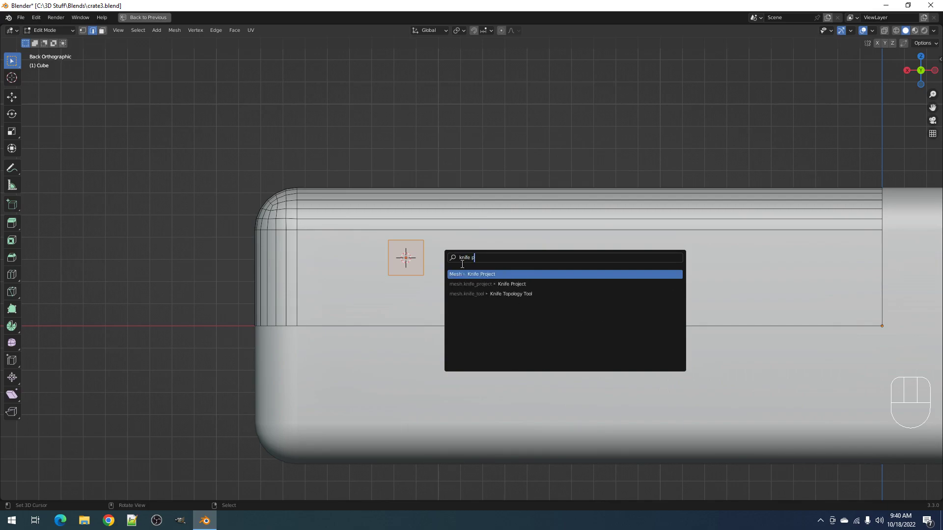
text(roject)
key(Return)
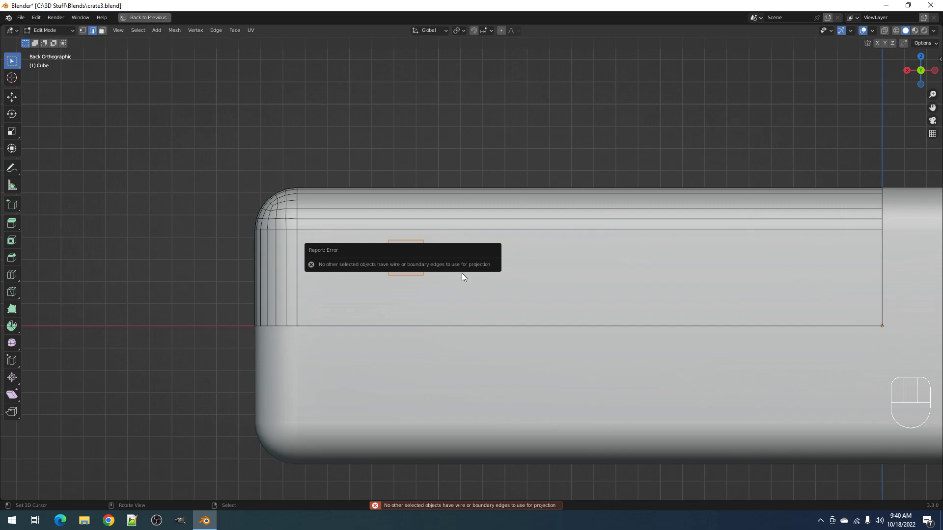
Step: Try Knife Project again with the whole box mesh selected
key(a)
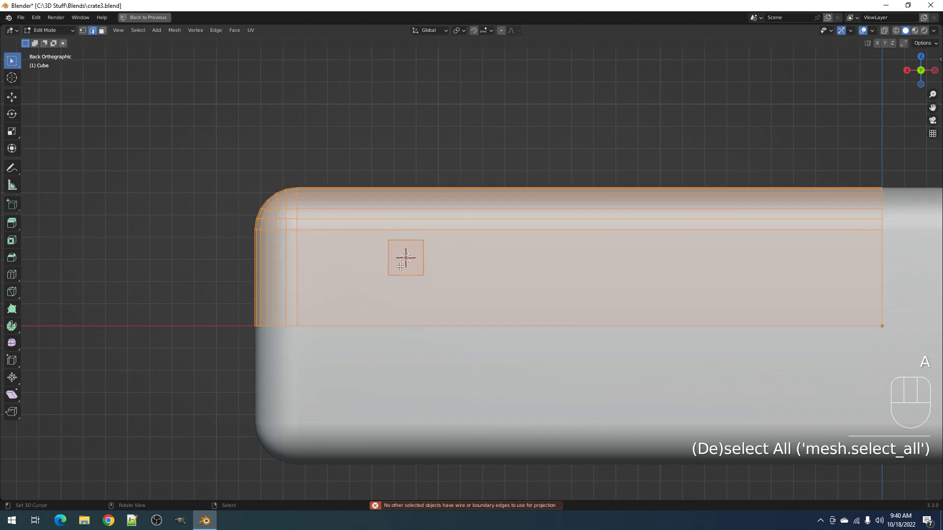
key(F3)
click(424, 278)
Step: Select the box and the plane with the plane active, and try Knife Project from shared Edit Mode
key(Tab)
click(408, 267)
shift+click(434, 257)
shift+click(419, 257)
key(Tab)
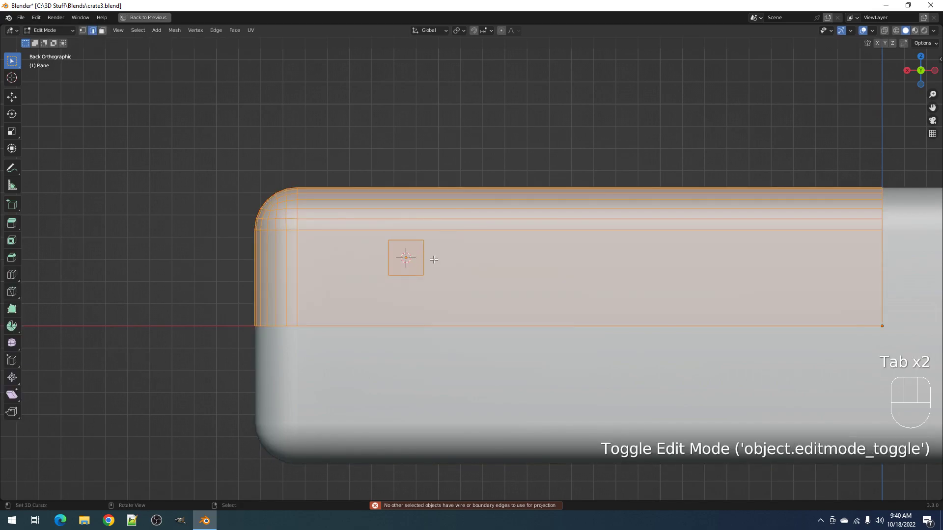
key(F3)
click(467, 276)
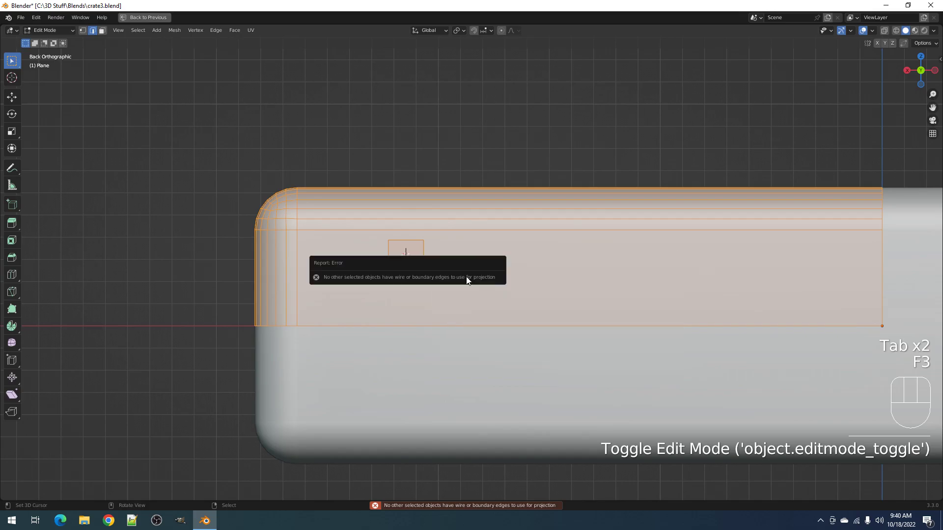
Step: Shift the small plane's face off the box's side with Shrink/Fatten
key(Tab)
middle_drag(451, 272, 497, 322)
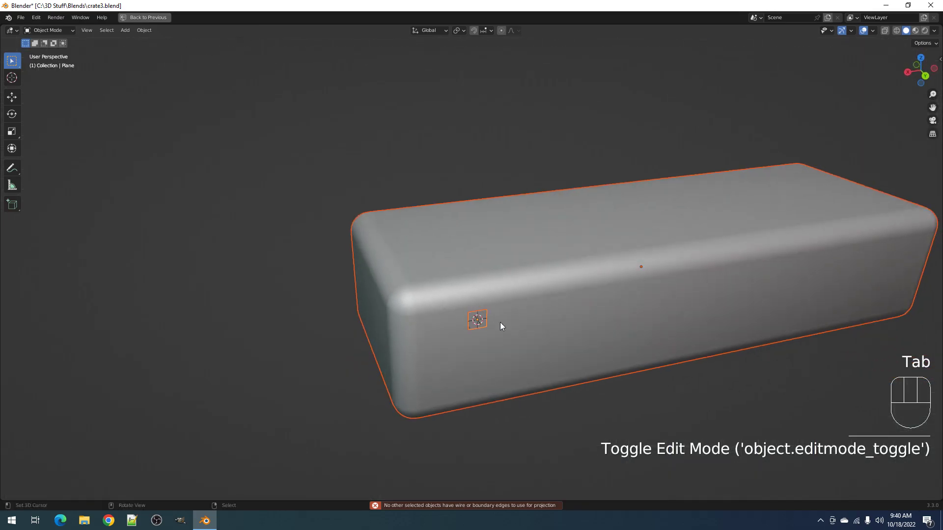
scroll(491, 294, up, 4)
key(Tab)
key(Tab)
right_click(470, 291)
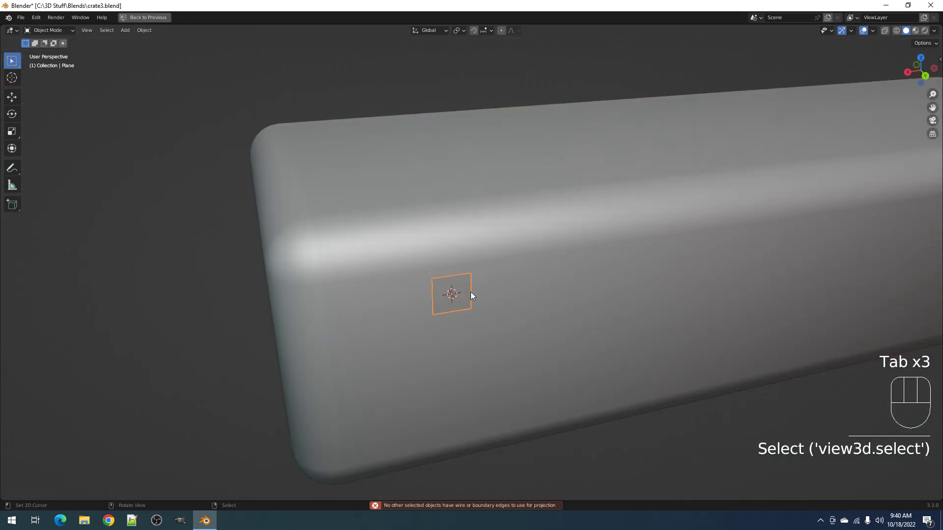
key(Tab)
click(472, 297)
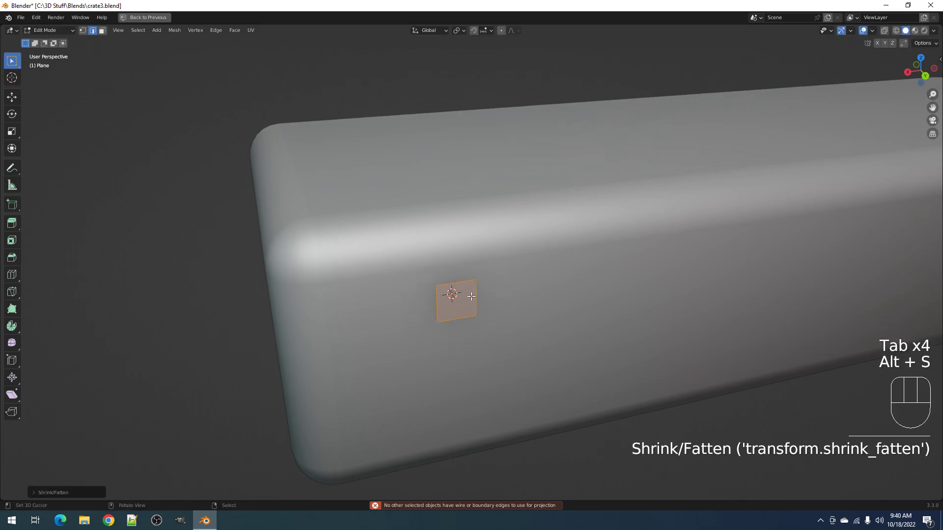
Step: Delete the small plane object from the scene
key(Tab)
right_click(411, 273)
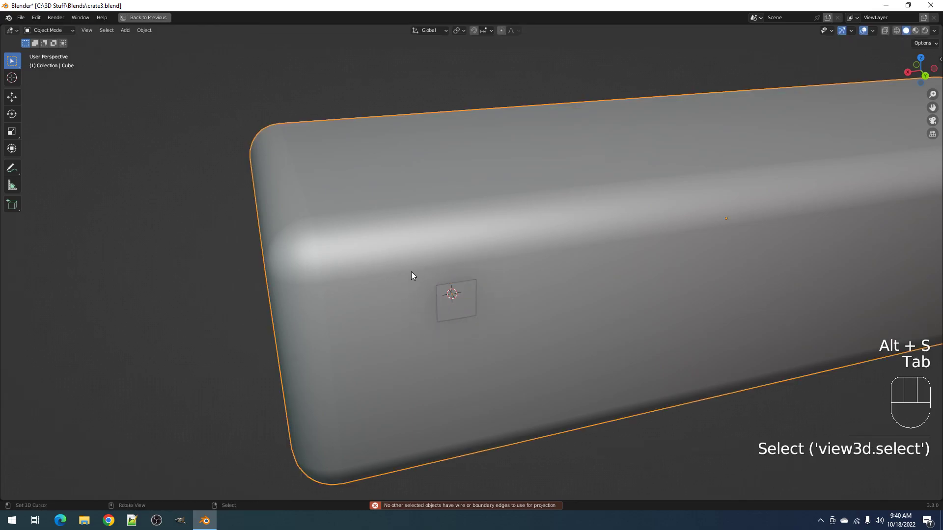
key(Tab)
key(Tab)
right_click(452, 302)
key(x)
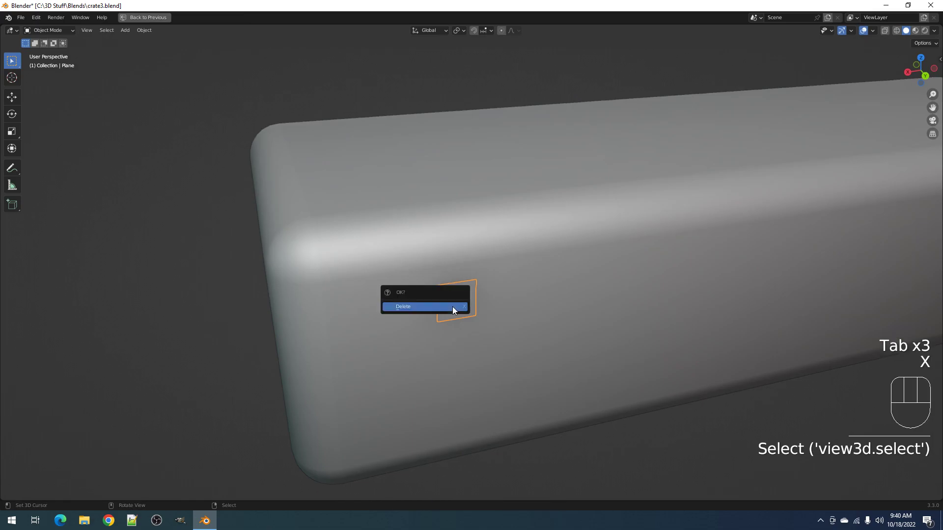
click(452, 310)
Step: Deselect the box's mesh and try cutting a small square into its long side face with Draw Cuts
right_click(502, 296)
key(Tab)
scroll(499, 287, down, 3)
alt+middle_drag(518, 289, 447, 241)
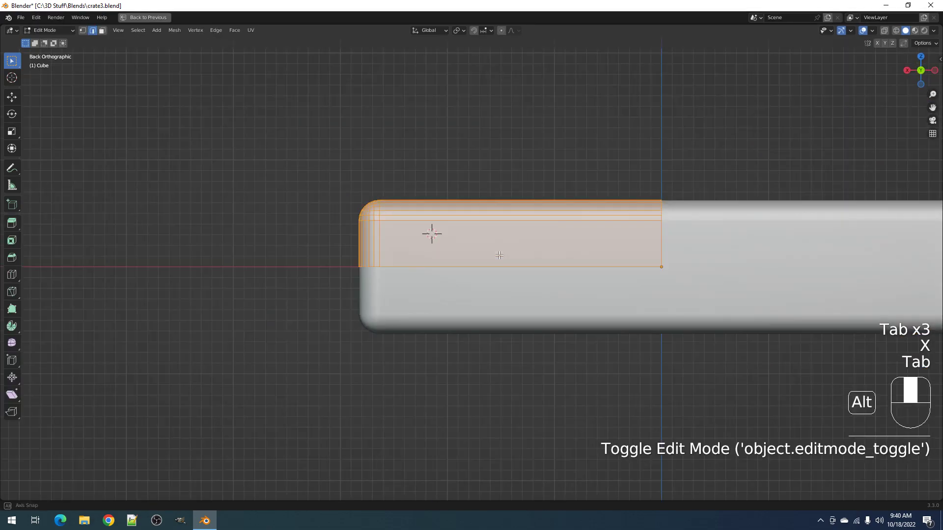
scroll(456, 277, up, 1)
key(alt+a)
key(shift+ctrl+x)
click(484, 265)
click(414, 255)
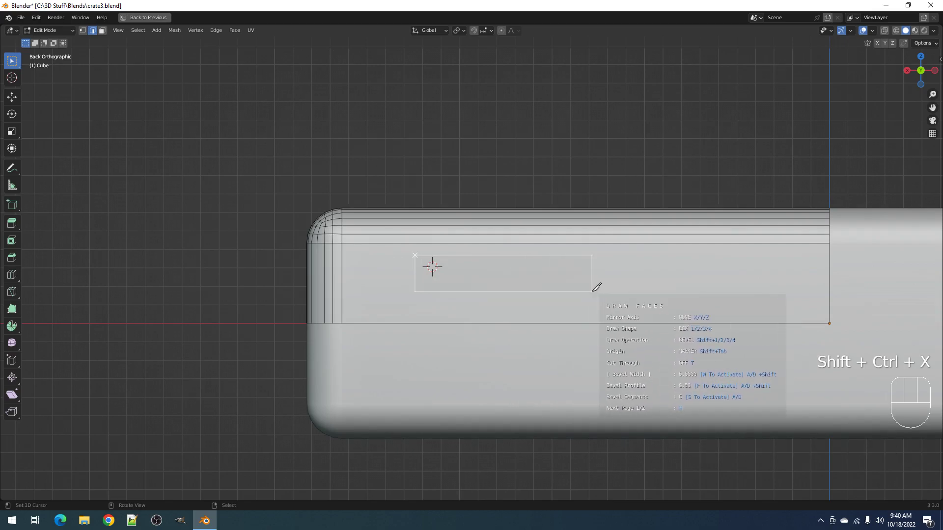
click(461, 302)
Step: Examine the small square cut in the side face, and undo it
middle_drag(523, 282, 561, 310)
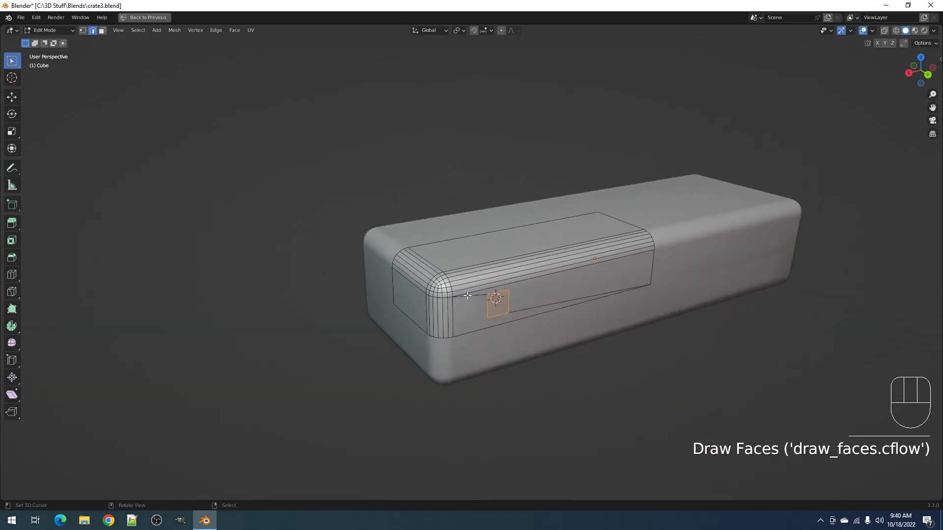
scroll(572, 287, up, 3)
middle_drag(589, 287, 595, 306)
shift+middle_drag(570, 328, 515, 285)
key(Tab)
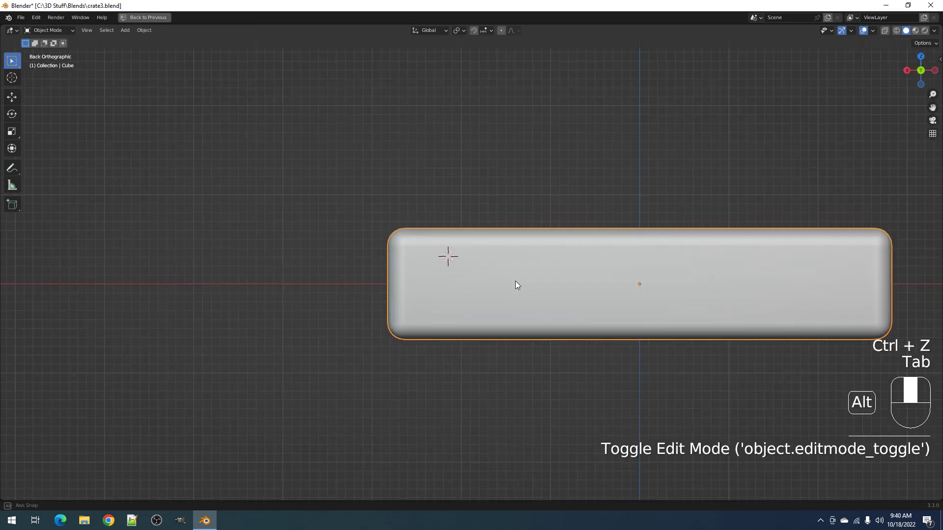
Step: Cut a narrow band across the box near its end with a Draw Cuts box shape
key(Tab)
key(shift+ctrl+x)
click(457, 267)
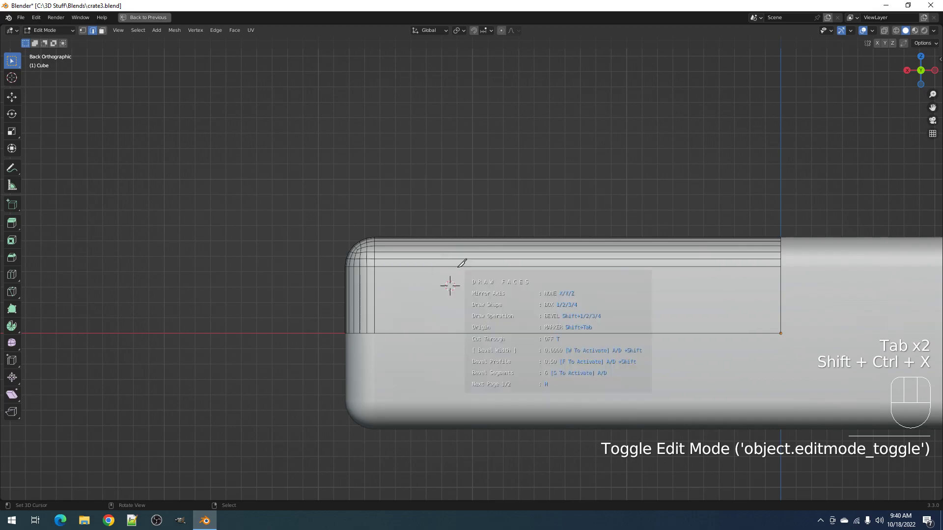
mouse_move(416, 216)
mouse_down()
mouse_move(427, 307)
mouse_move(424, 343)
mouse_move(405, 362)
mouse_move(421, 364)
mouse_move(426, 377)
mouse_up()
Step: Raise the narrow band outward by about 0.02 m using Inset with zero thickness
mouse_move(426, 377)
middle_down()
mouse_move(501, 321)
mouse_move(529, 320)
middle_up()
scroll(531, 320, up, 2)
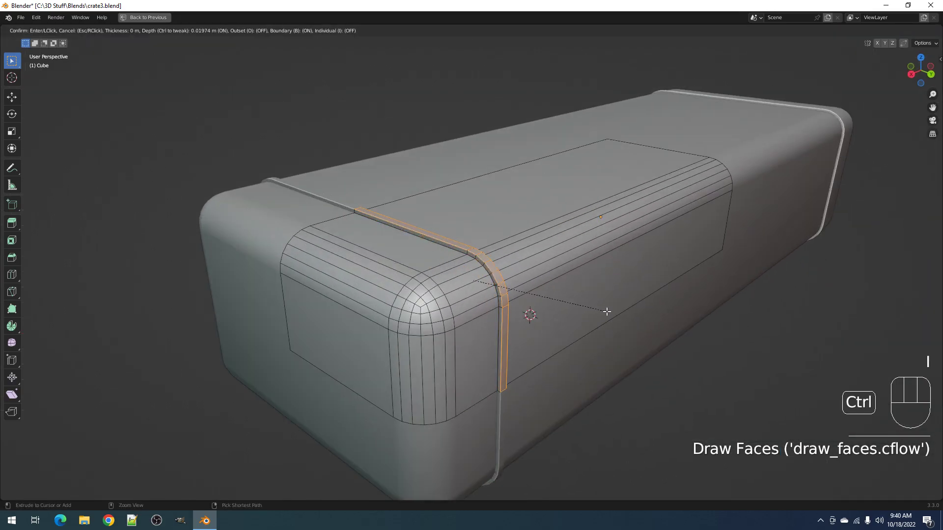
click(607, 311)
key(Tab)
scroll(586, 305, down, 2)
mouse_move(586, 305)
middle_down()
mouse_move(505, 294)
mouse_move(506, 285)
middle_up()
Step: Deselect the mesh and cut a rounded box over the end corner with Draw Cuts, Cut Through on and bevel width 0.0500
right_click(504, 294)
key(Tab)
key(alt+a)
scroll(507, 280, up, 3)
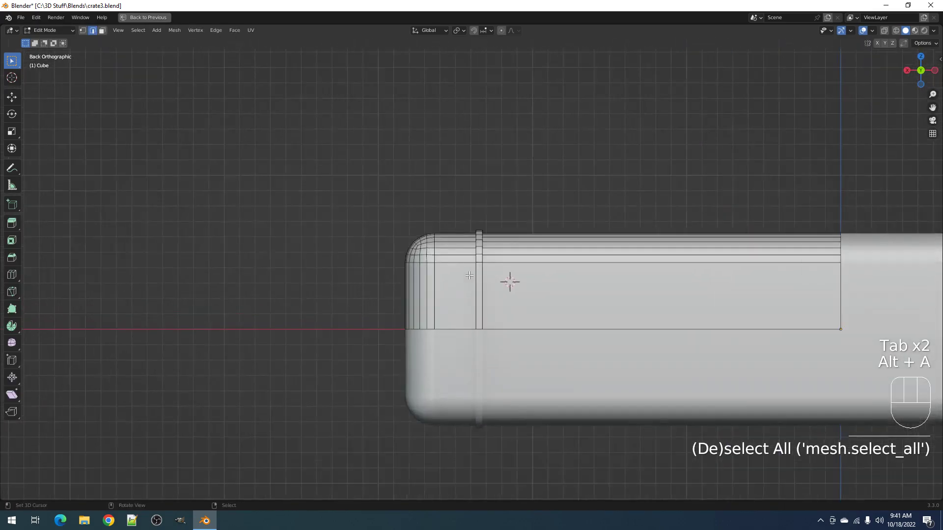
key(shift+ctrl+x)
click(469, 272)
click(355, 280)
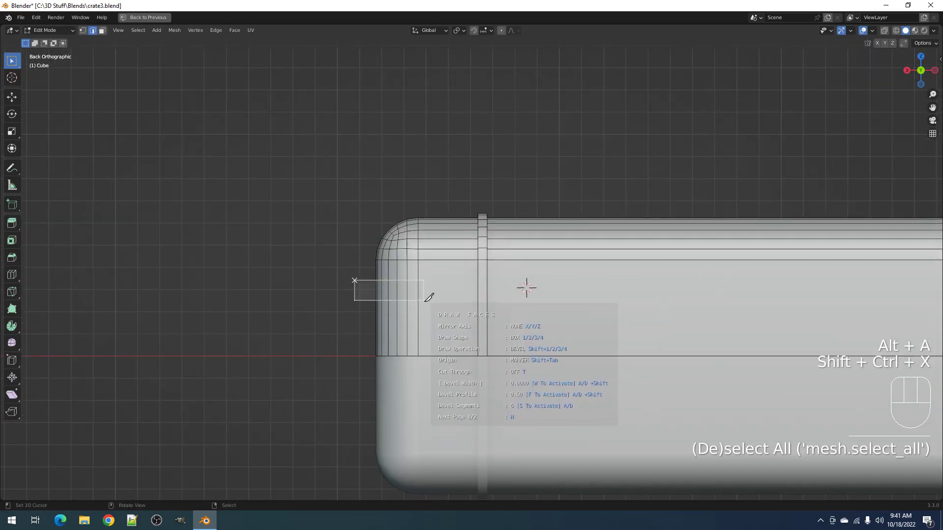
click(334, 276)
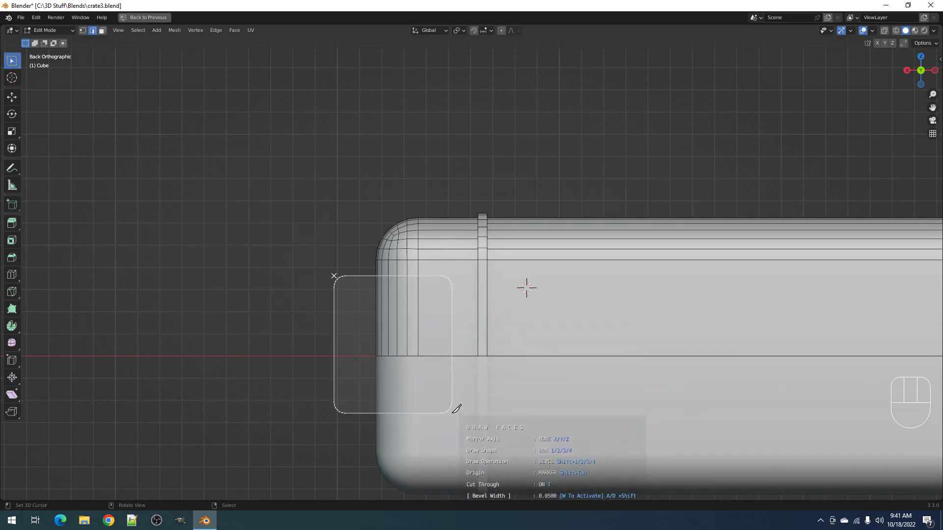
click(453, 418)
Step: Inset the rounded panel's selected faces around the box's end corner
middle_drag(509, 280, 521, 314)
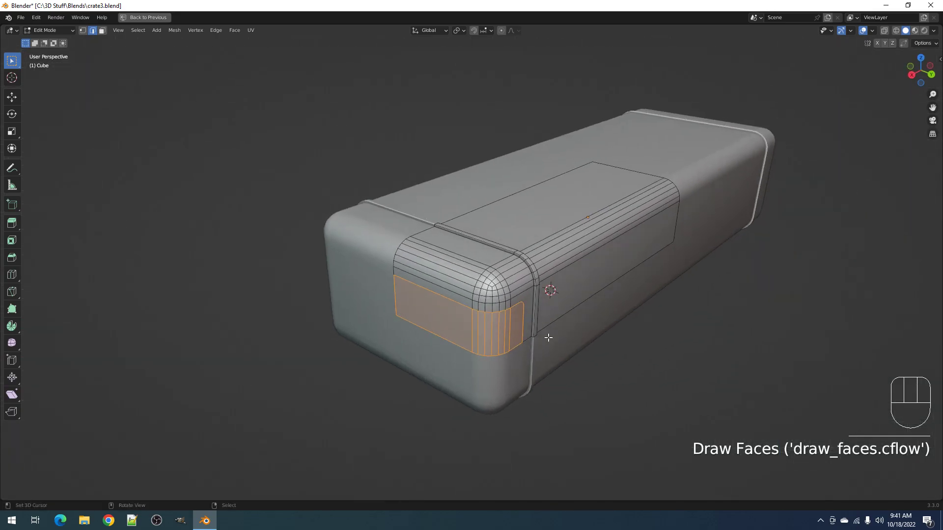
scroll(521, 314, up, 2)
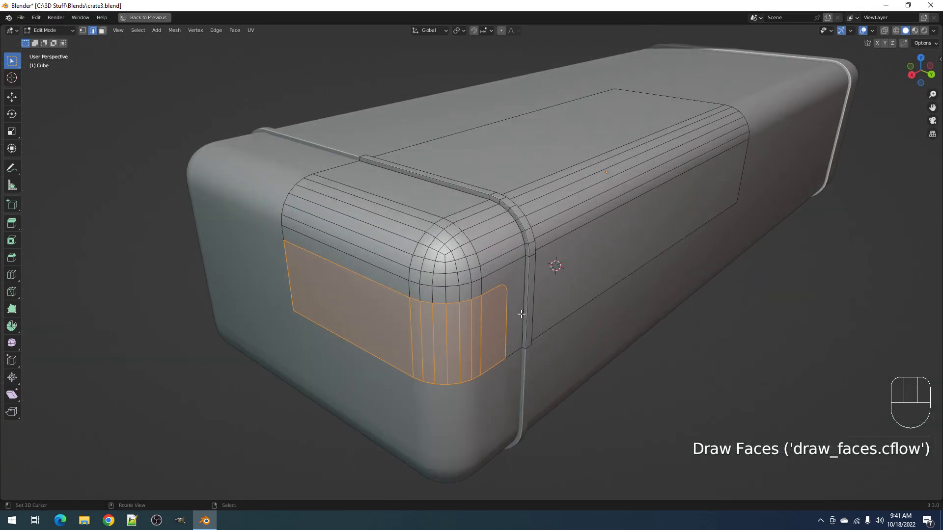
click(557, 310)
key(Tab)
scroll(555, 311, down, 2)
middle_drag(562, 321, 529, 338)
middle_drag(582, 299, 532, 263)
Step: Select the top face between the band and the box's end, and cut an angular outline into it with polygonal Draw Cuts
key(Tab)
key(alt+a)
key(Tab)
key(Tab)
key(3)
scroll(532, 263, up, 2)
key(ctrl+shift+x)
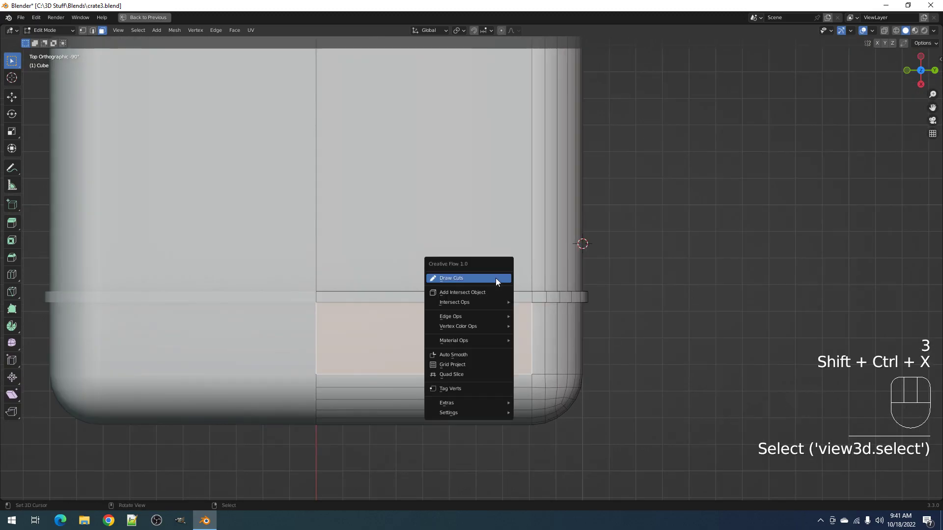
click(496, 278)
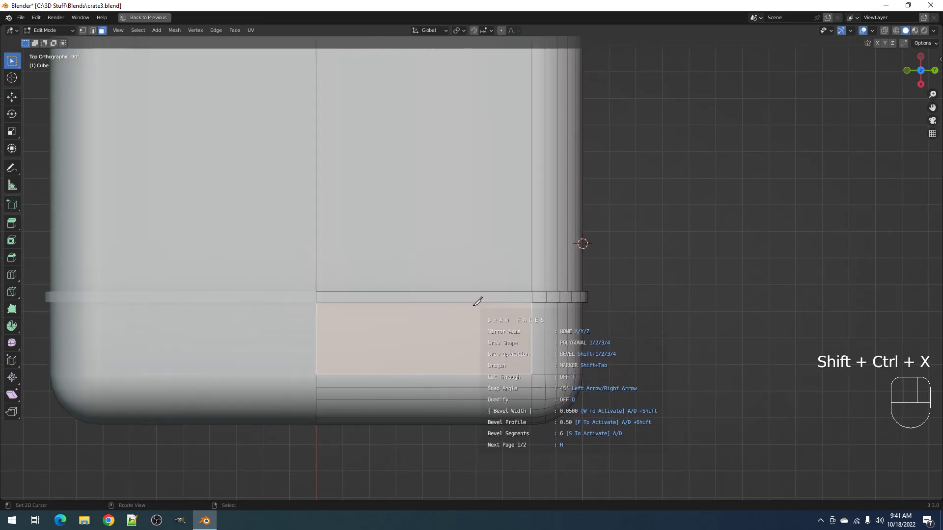
click(438, 287)
click(472, 345)
click(532, 321)
key(Return)
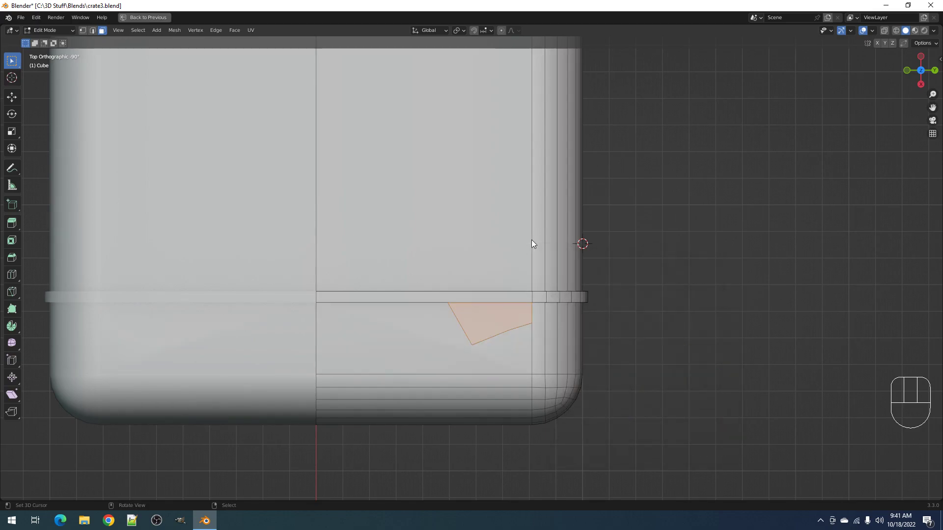
Step: Undo the angular outline, reselect the top face beside the band, and cut a shallow trapezoid against the band with polygonal Draw Cuts
scroll(584, 303, down, 3)
scroll(479, 277, up, 3)
key(shift+ctrl+x)
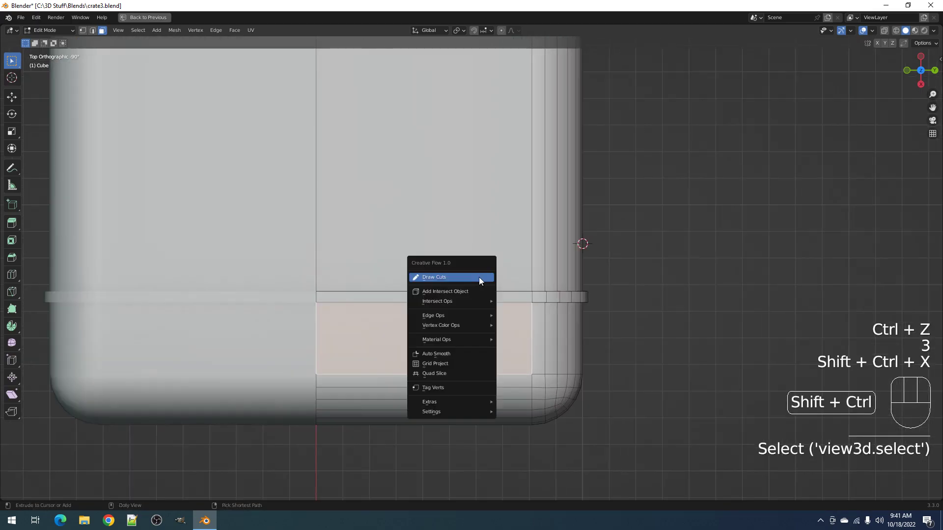
click(478, 275)
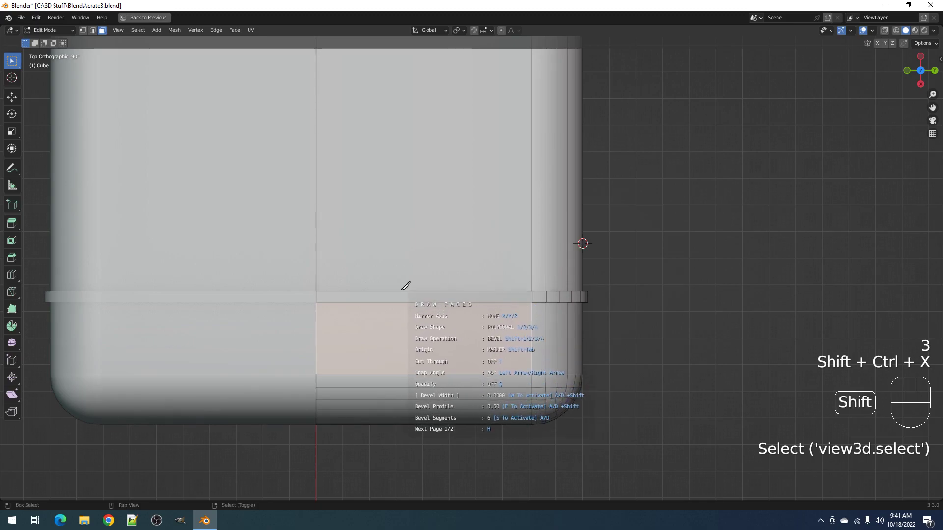
shift+click(408, 290)
shift+click(426, 310)
shift+click(487, 310)
shift+click(504, 293)
Step: Extrude the trapezoid face down into the crate's top to form a shallow notch beside the band
middle_drag(554, 315, 618, 364)
scroll(619, 364, up, 3)
key(e)
click(486, 292)
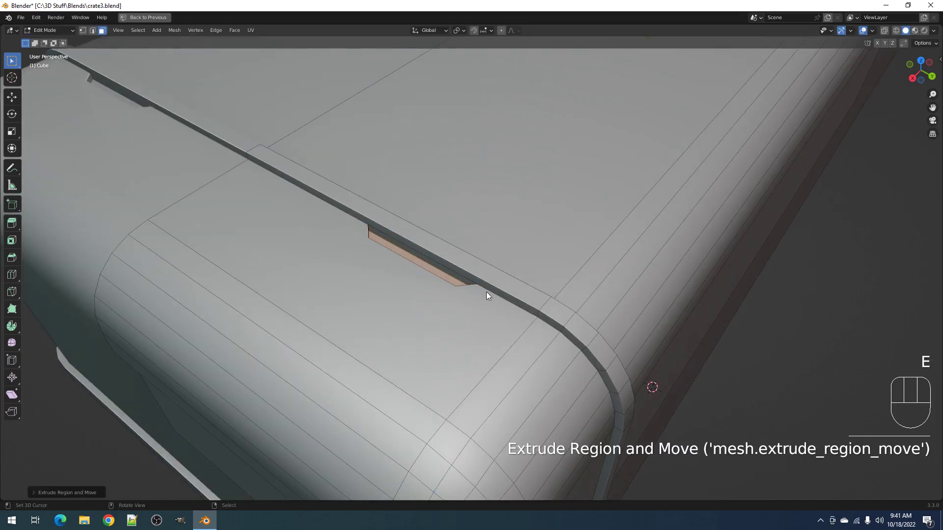
key(Tab)
scroll(535, 289, down, 5)
middle_drag(535, 288, 461, 286)
key(Tab)
scroll(508, 305, up, 3)
key(alt+a)
key(shift+ctrl+x)
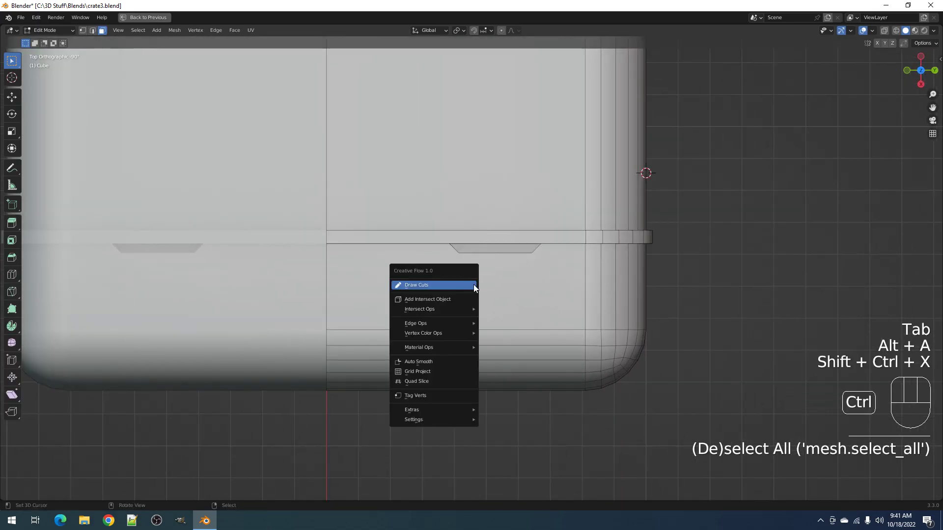
key(Tab)
scroll(594, 295, down, 5)
middle_drag(594, 295, 492, 263)
Step: Select the top face around the notch and run Quad Slice on it with direction Tangent and limit X
key(Tab)
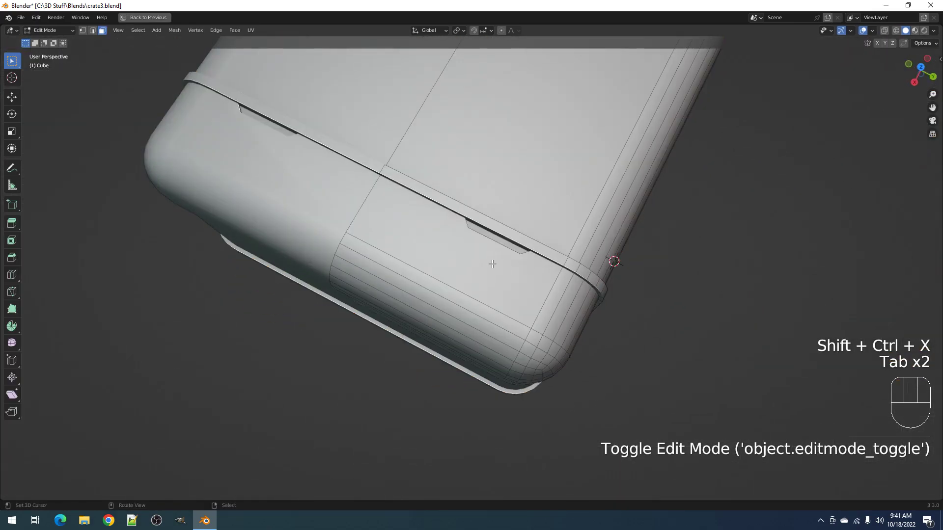
key(shift+ctrl+x)
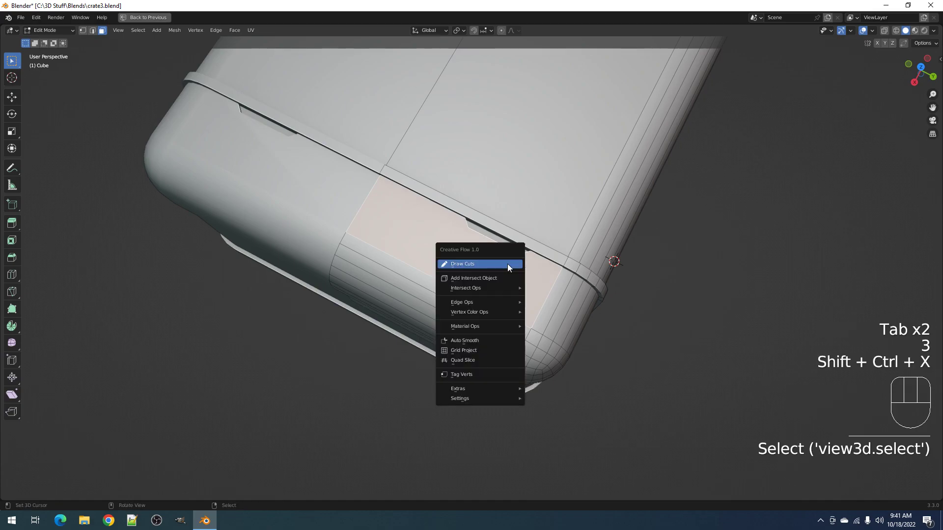
click(482, 360)
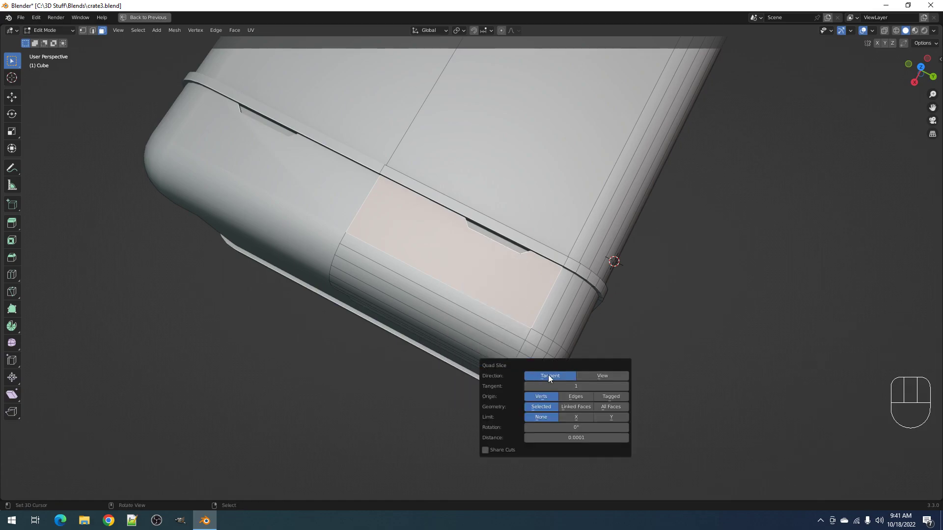
click(589, 417)
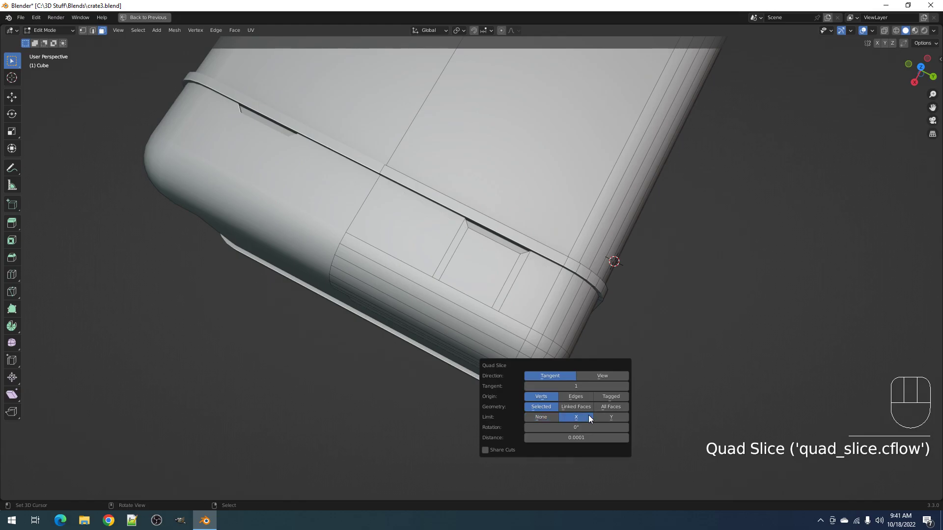
Step: Select the strip of faces running over the rounded end and down to the end panel, and Quad Slice it with direction Tangent
middle_drag(601, 417, 485, 207)
key(Tab)
key(Tab)
click(485, 206)
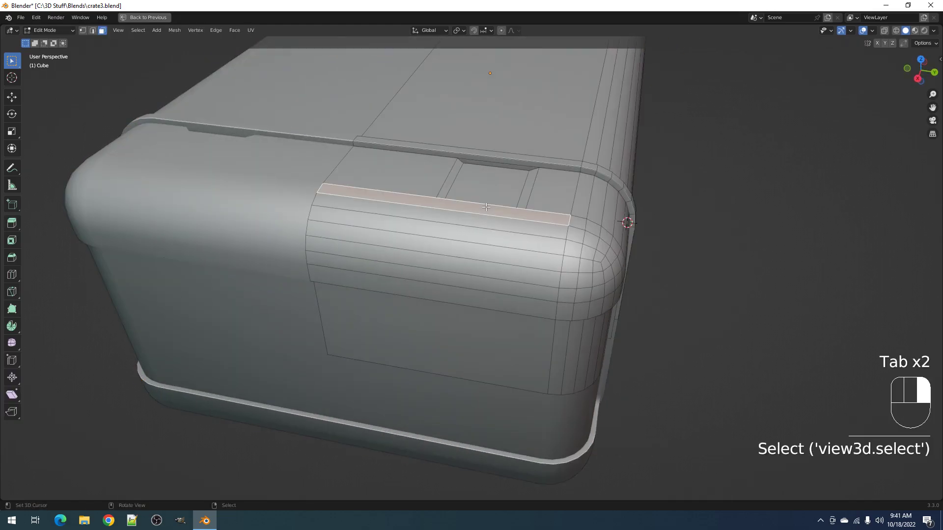
ctrl+click(469, 345)
key(shift+ctrl+x)
click(522, 269)
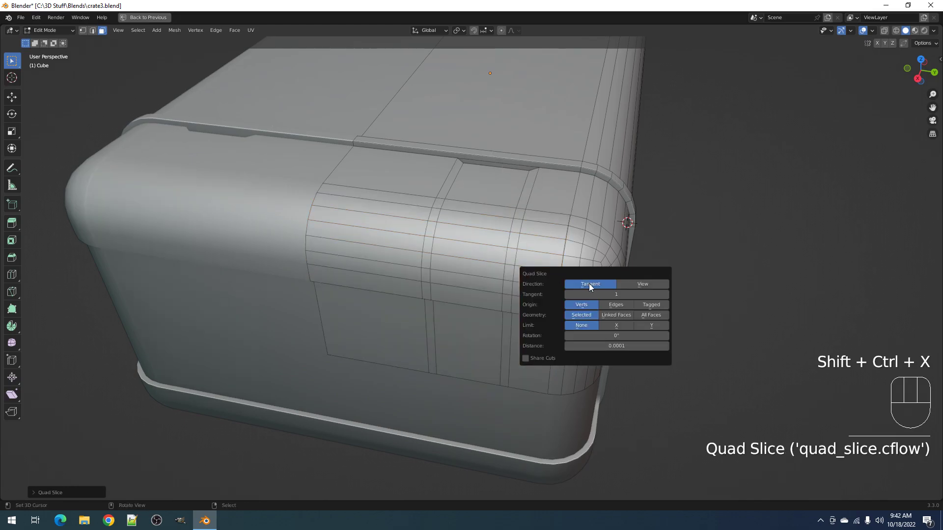
Step: Set the Quad Slice distance to 0.0020 for the strip over the rounded end
mouse_move(631, 291)
middle_down()
mouse_move(621, 217)
mouse_move(613, 289)
middle_up()
key(F9)
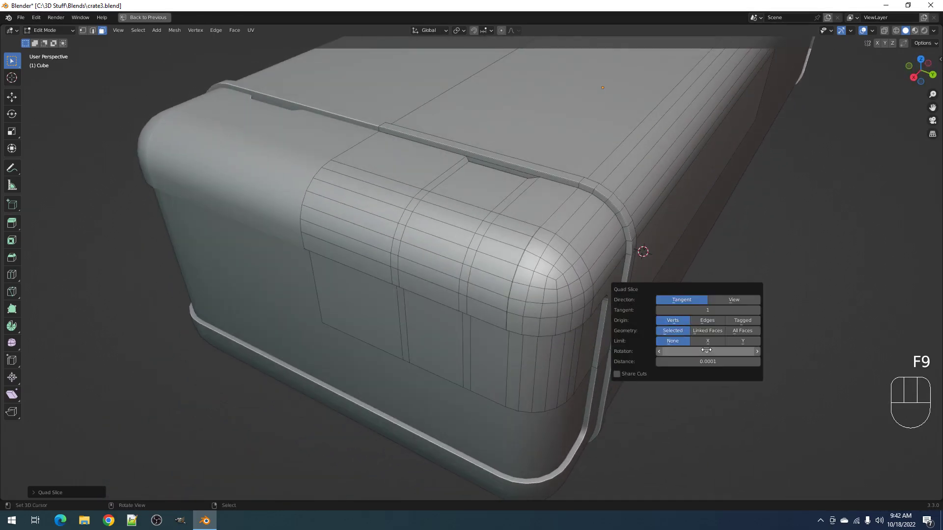
scroll(505, 288, up, 1)
shift+middle_drag(505, 289, 548, 237)
scroll(548, 237, up, 5)
key(F9)
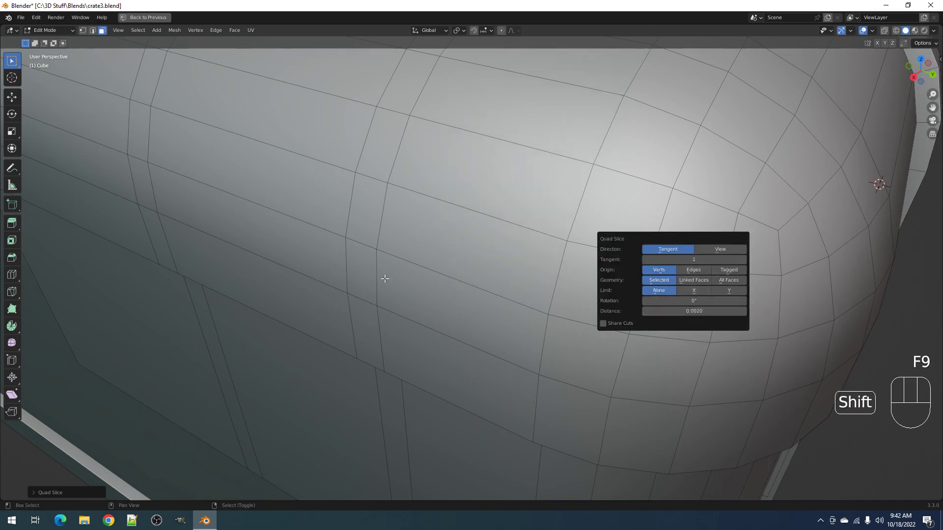
Step: Inspect the sliced mesh and its shading around the notch and rounded end in both Object Mode and Edit Mode
key(Tab)
scroll(587, 208, down, 3)
key(Tab)
scroll(525, 269, up, 6)
key(Tab)
middle_drag(524, 266, 503, 256)
scroll(503, 256, down, 3)
shift+middle_drag(548, 265, 576, 246)
scroll(491, 257, up, 4)
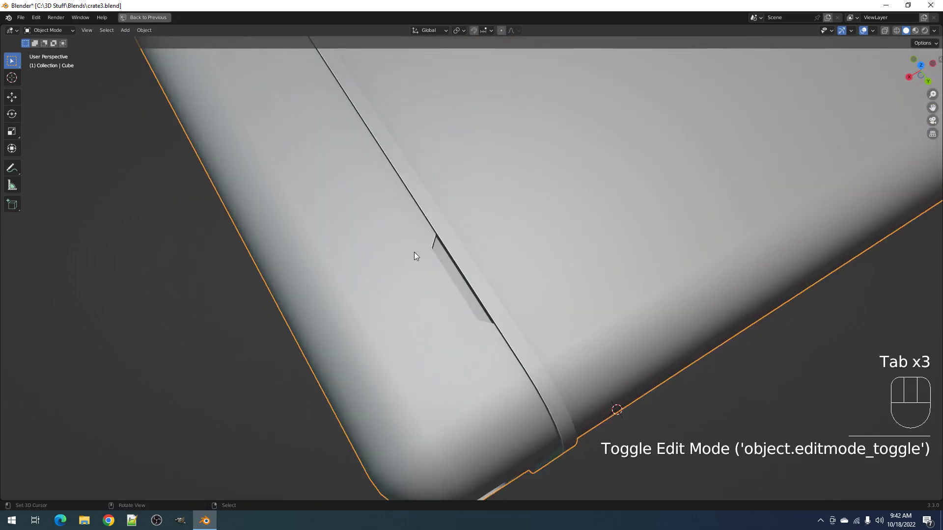
scroll(414, 252, down, 4)
scroll(451, 298, down, 2)
key(Tab)
middle_drag(452, 298, 554, 275)
key(Tab)
middle_drag(579, 306, 626, 325)
key(Tab)
key(Tab)
Step: Cut a small rectangle into the top face between the notch and the crate's side using Draw Cuts with the Box shape
scroll(559, 296, down, 3)
scroll(513, 284, up, 5)
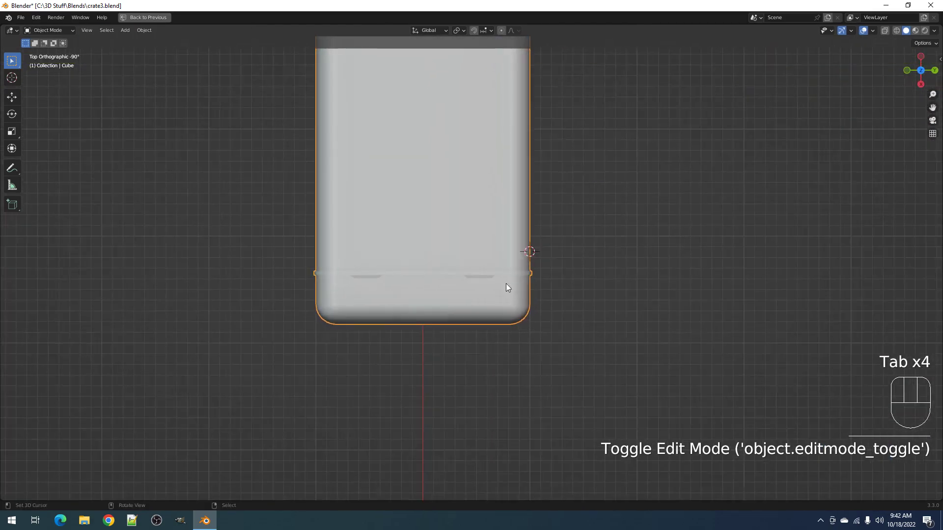
click(518, 293)
key(Tab)
shift+middle_drag(564, 311, 541, 274)
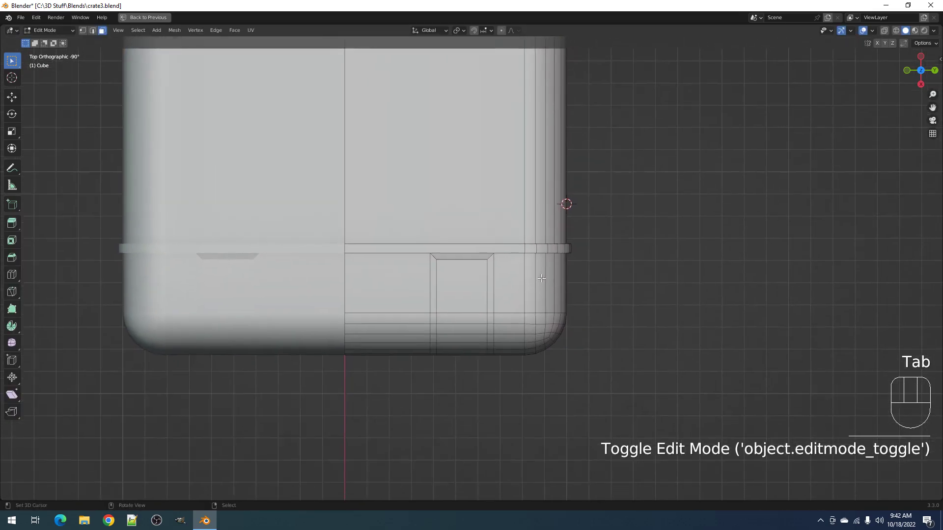
scroll(539, 275, up, 2)
key(shift+ctrl+x)
click(514, 179)
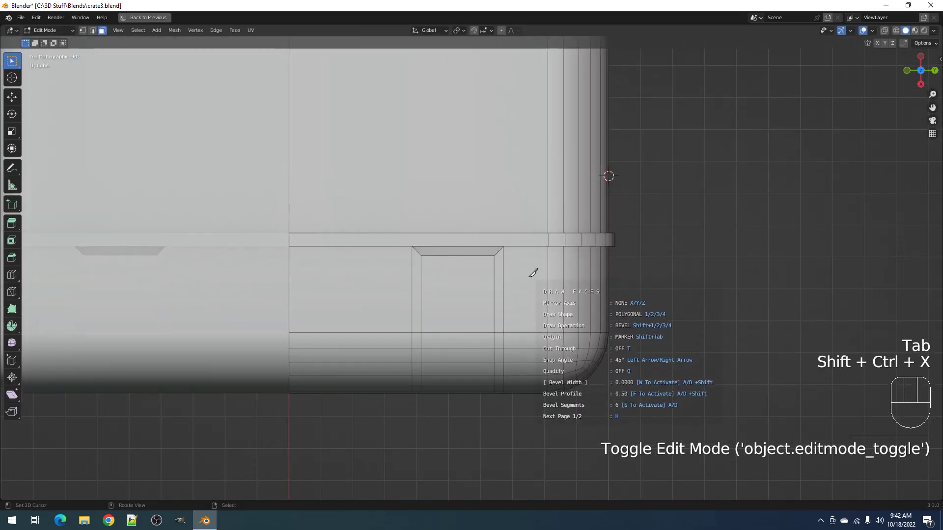
key(1)
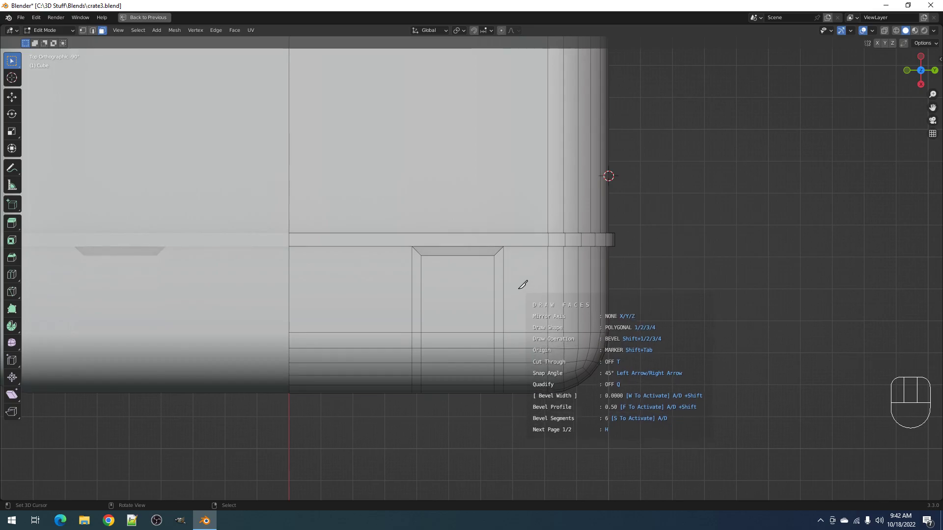
drag(514, 275, 520, 283)
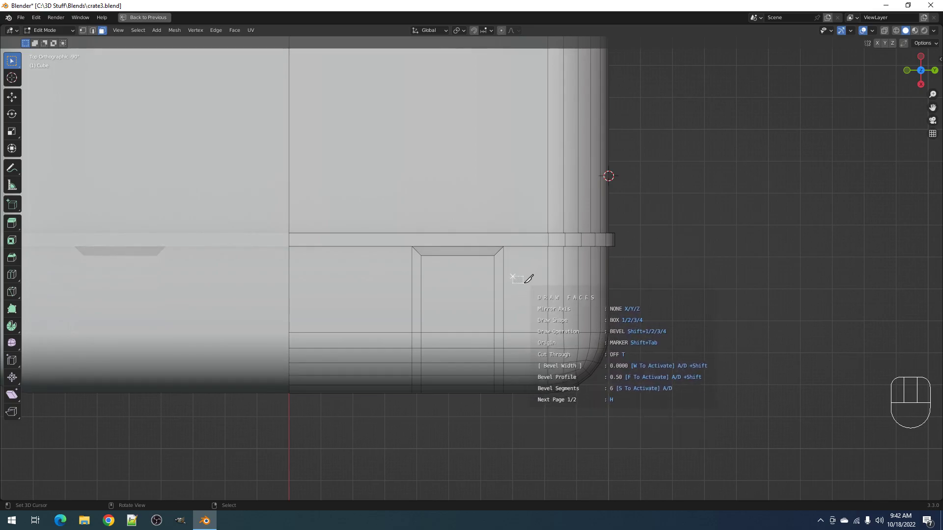
click(526, 282)
Step: Raise the small rectangular face slightly above the crate's top surface
scroll(596, 299, down, 2)
middle_drag(595, 299, 526, 249)
scroll(536, 266, up, 2)
key(Tab)
scroll(537, 263, down, 3)
scroll(553, 280, up, 4)
key(Tab)
scroll(576, 280, down, 4)
scroll(520, 253, up, 2)
scroll(558, 293, down, 3)
Step: Deselect the mesh and cut a stepped outline along the crate's side, from near the band past the mirror line, with polygonal Draw Cuts
key(Tab)
key(Tab)
key(alt+a)
key(Tab)
key(Tab)
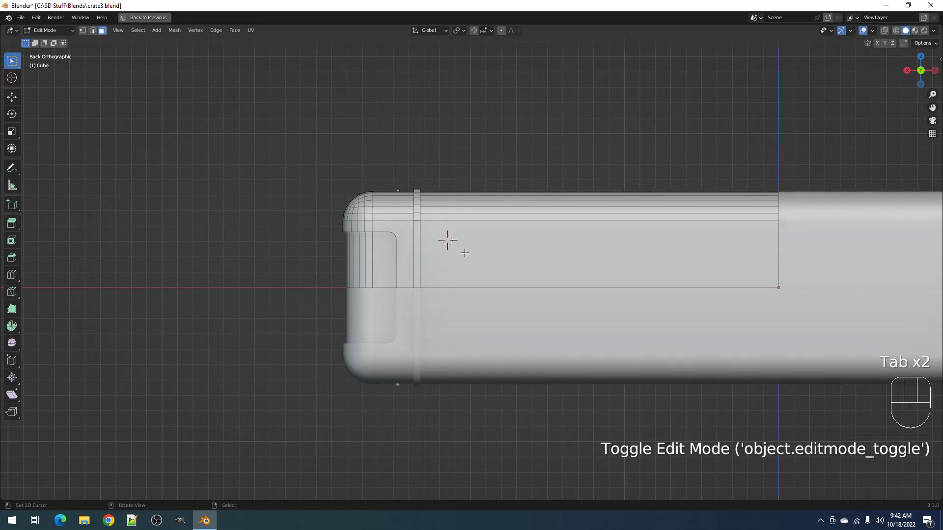
key(ctrl+shift+x)
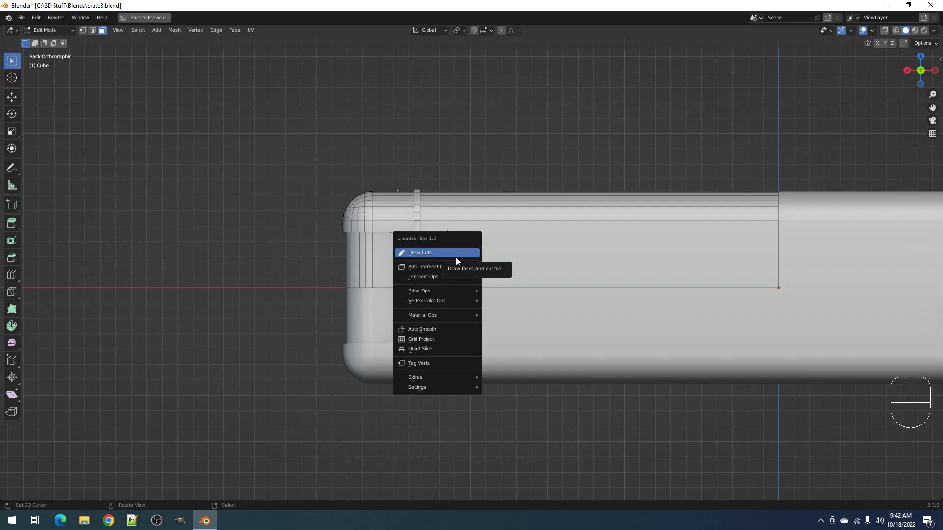
click(455, 256)
click(436, 296)
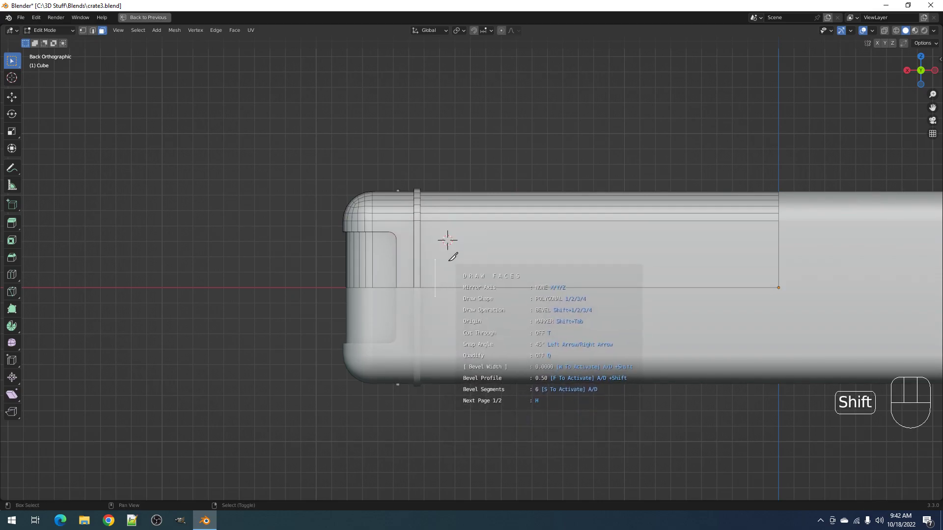
click(435, 248)
click(557, 248)
click(569, 261)
shift+click(794, 263)
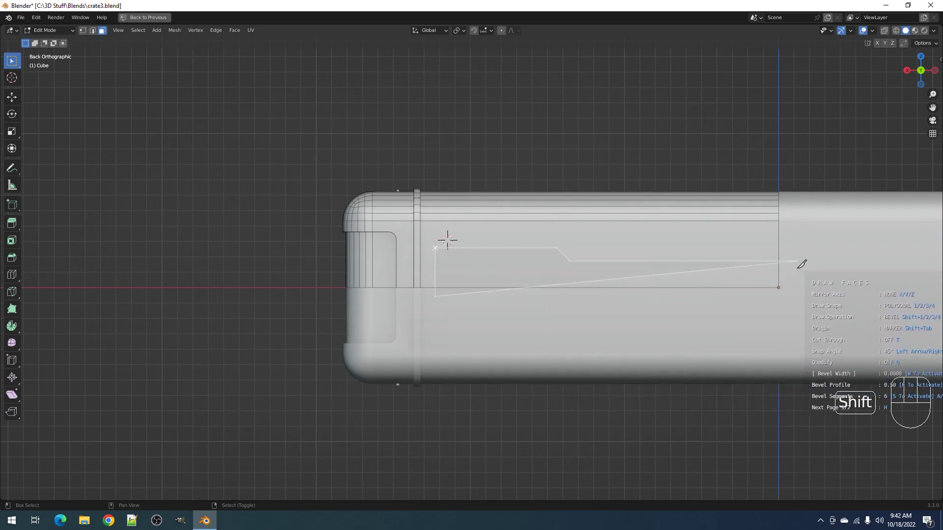
shift+double_click(804, 306)
Step: Round the stepped outline's upper corner nearest the band with a vertex bevel
middle_drag(633, 240, 456, 251)
key(1)
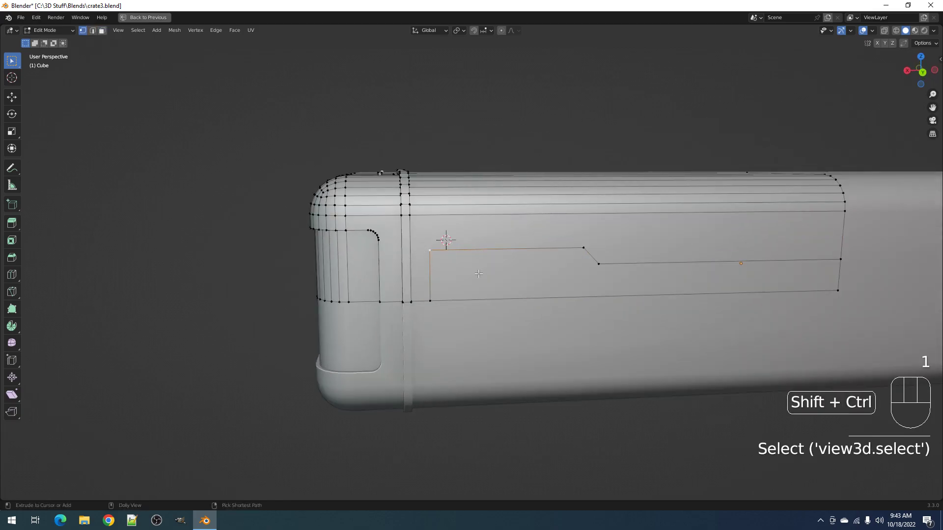
click(498, 279)
key(Tab)
scroll(499, 279, down, 4)
middle_drag(585, 281, 567, 270)
scroll(566, 270, up, 3)
Step: Bevel the two vertices of the outline's diagonal step by about 0.017 m with 6 segments
key(Tab)
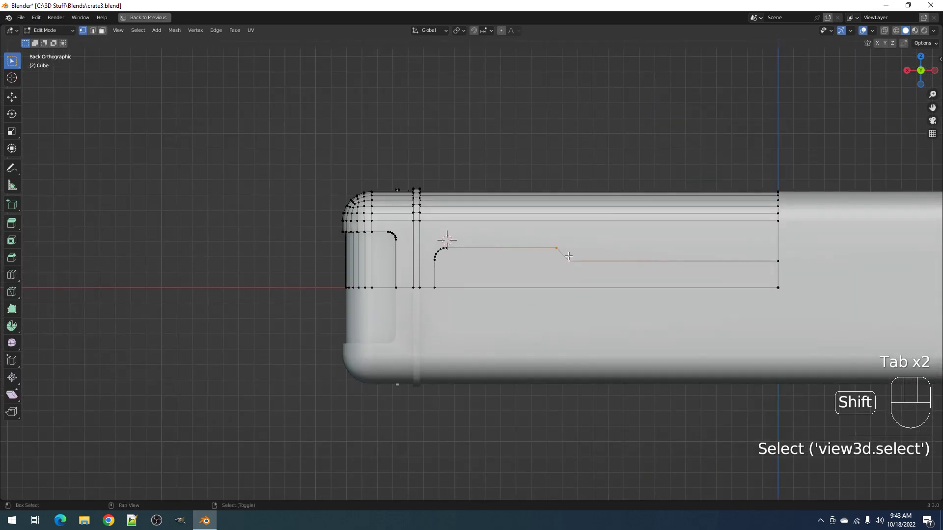
scroll(568, 256, up, 4)
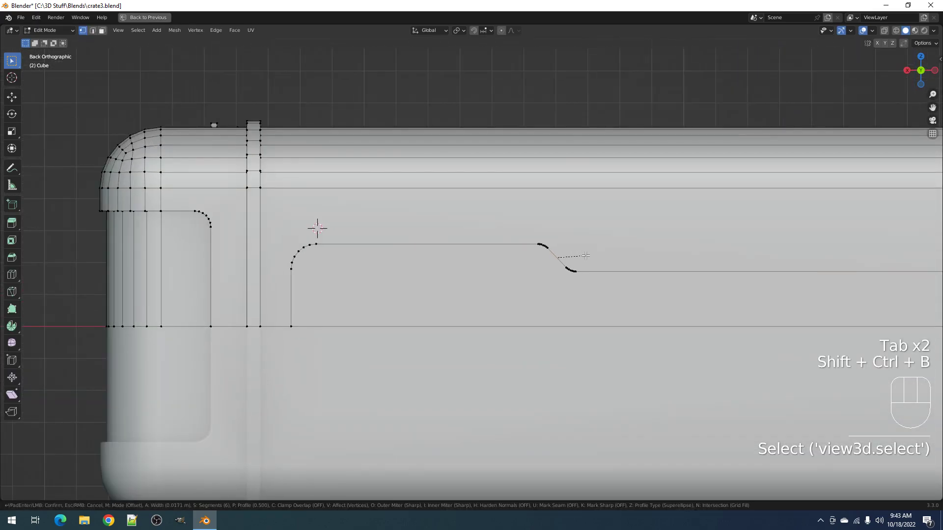
click(585, 255)
scroll(585, 256, down, 5)
key(Tab)
key(Tab)
Step: Select the stepped side face and extrude it inward along the Y axis to form a recess
key(3)
middle_drag(564, 256, 588, 293)
right_click(576, 276)
key(e)
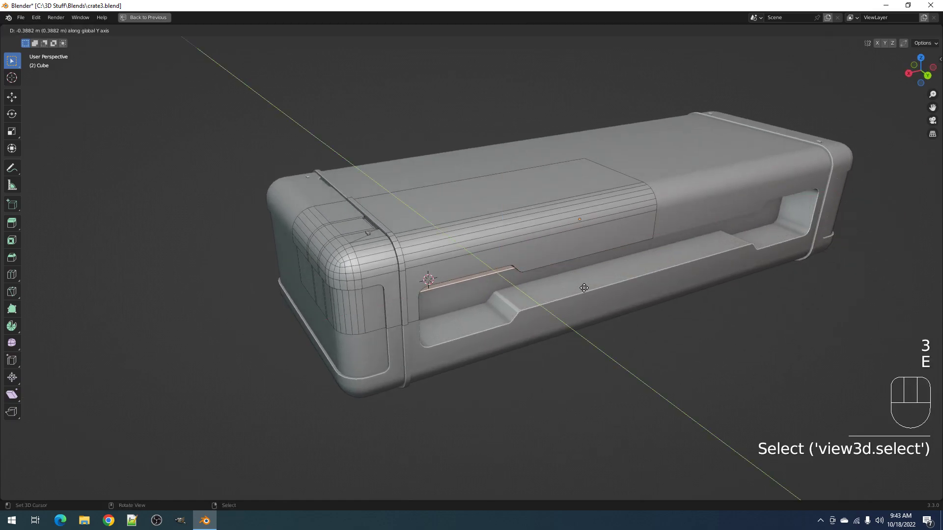
click(599, 302)
key(Tab)
middle_drag(599, 298, 593, 270)
scroll(593, 270, down, 2)
mouse_move(577, 239)
middle_down()
mouse_move(591, 257)
mouse_move(566, 252)
middle_up()
Step: Cut an angular outline along the upper edge of the side recess's inner face with polygonal Draw Cuts
scroll(591, 258, up, 3)
key(Tab)
scroll(559, 262, up, 3)
scroll(551, 272, up, 2)
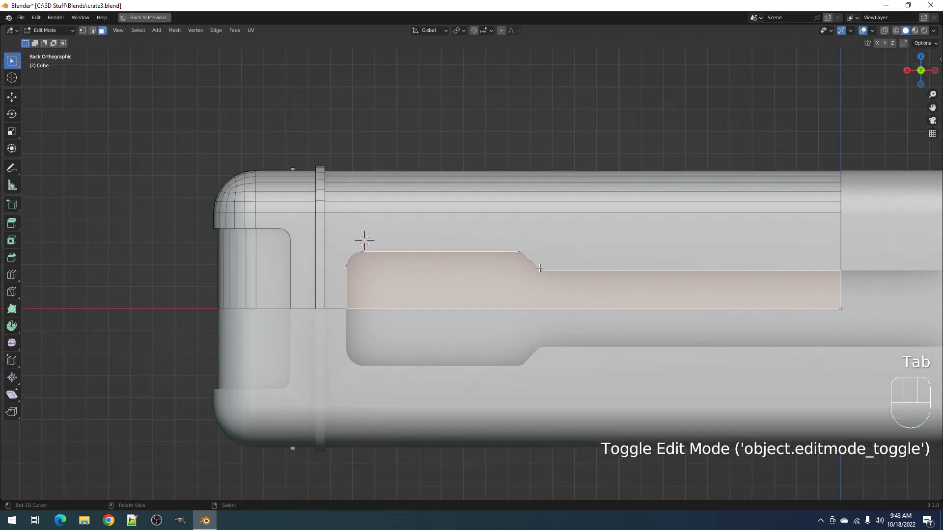
key(shift+ctrl+x)
click(497, 264)
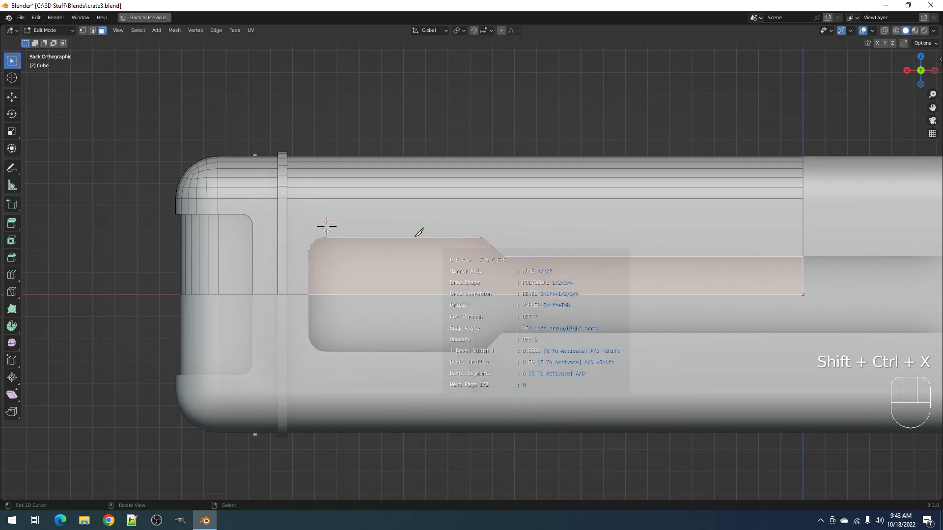
click(373, 225)
shift+click(418, 269)
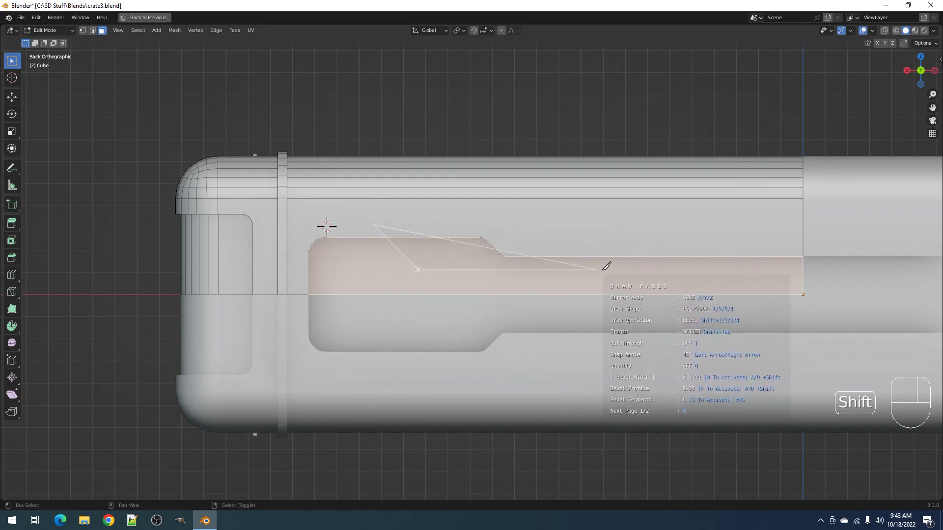
shift+click(607, 264)
shift+click(814, 264)
shift+click(814, 225)
Step: Extrude and offset the newly cut face inside the side recess, and delete its vertices to leave an opening
middle_drag(677, 258, 726, 260)
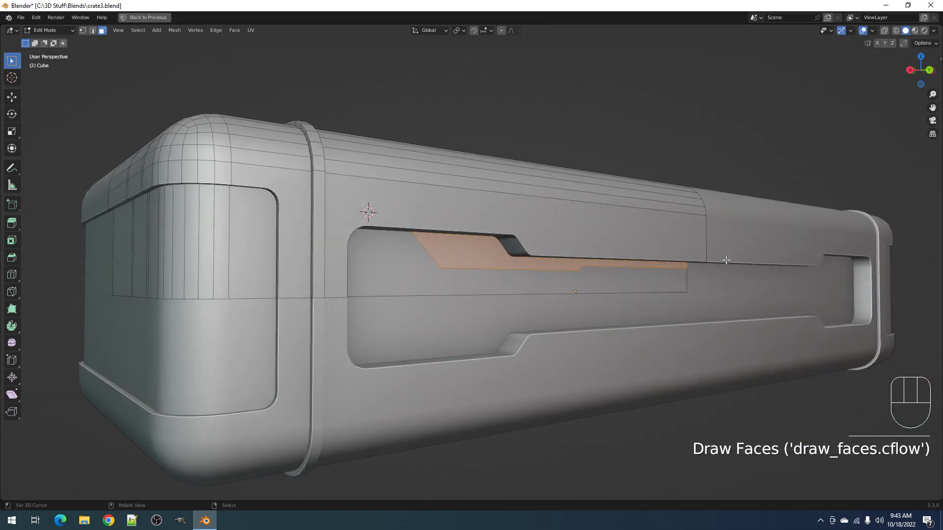
key(e)
key(x)
right_click(617, 261)
middle_drag(616, 261, 627, 286)
key(g)
middle_drag(670, 325, 526, 281)
click(510, 277)
key(x)
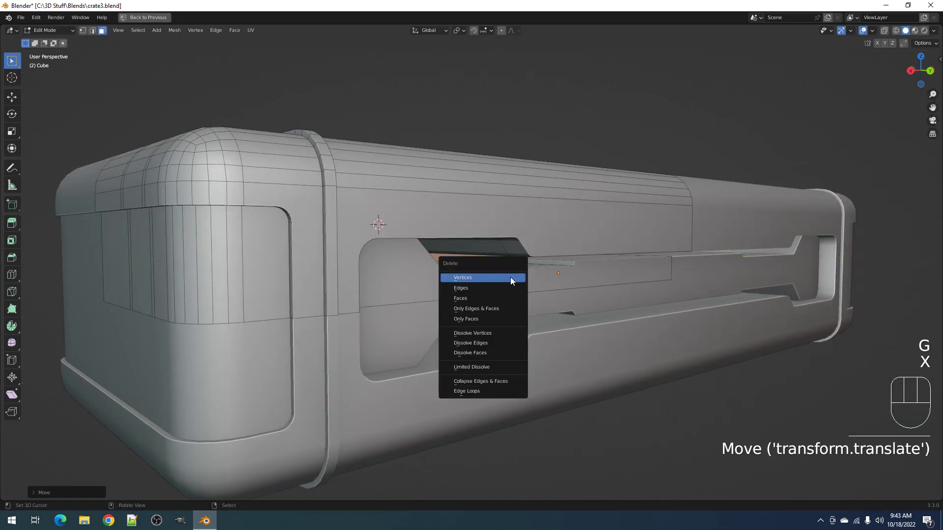
click(510, 276)
Step: Examine the crate's side openings and compare the Creative Flow tools offered in Object Mode and Edit Mode
scroll(676, 311, down, 4)
middle_drag(676, 311, 623, 278)
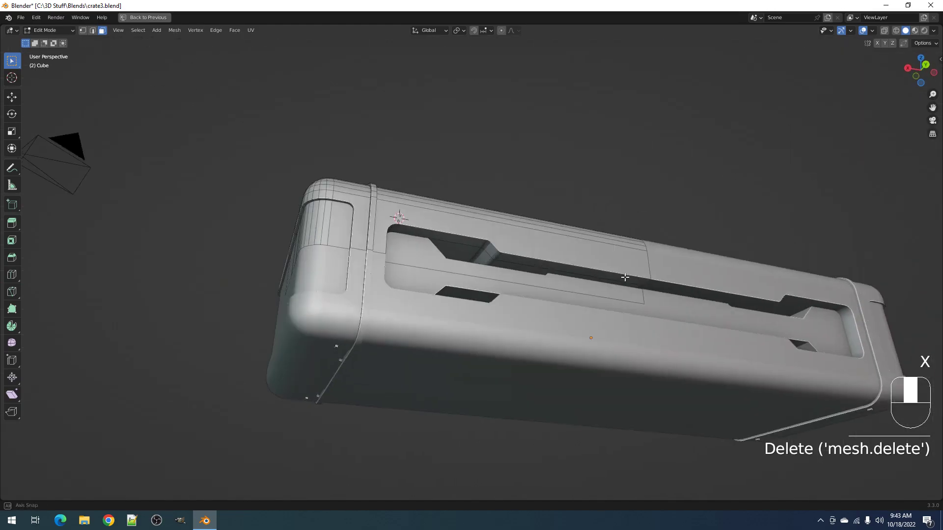
scroll(619, 274, up, 2)
key(Tab)
scroll(576, 250, up, 1)
scroll(577, 249, down, 4)
mouse_move(576, 249)
middle_down()
mouse_move(613, 278)
mouse_move(602, 298)
mouse_move(567, 257)
mouse_move(532, 236)
middle_up()
key(ctrl+shift+x)
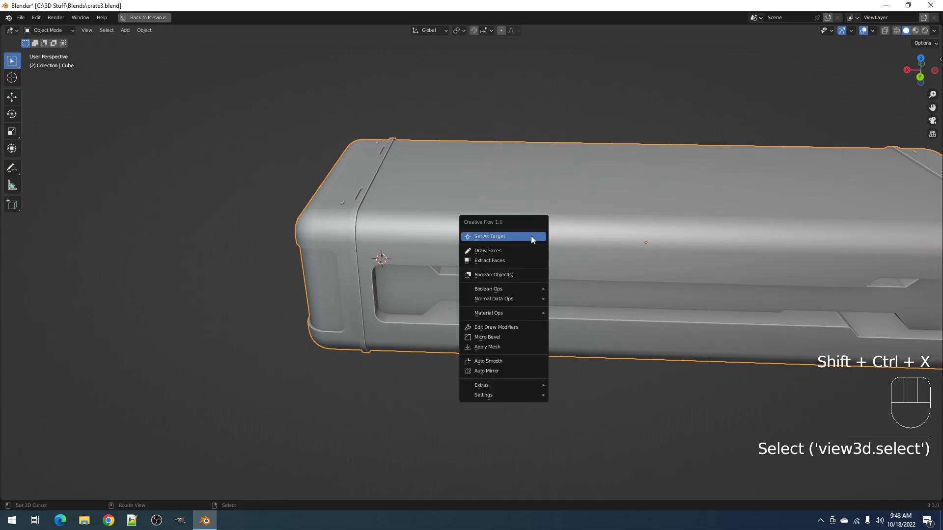
key(Tab)
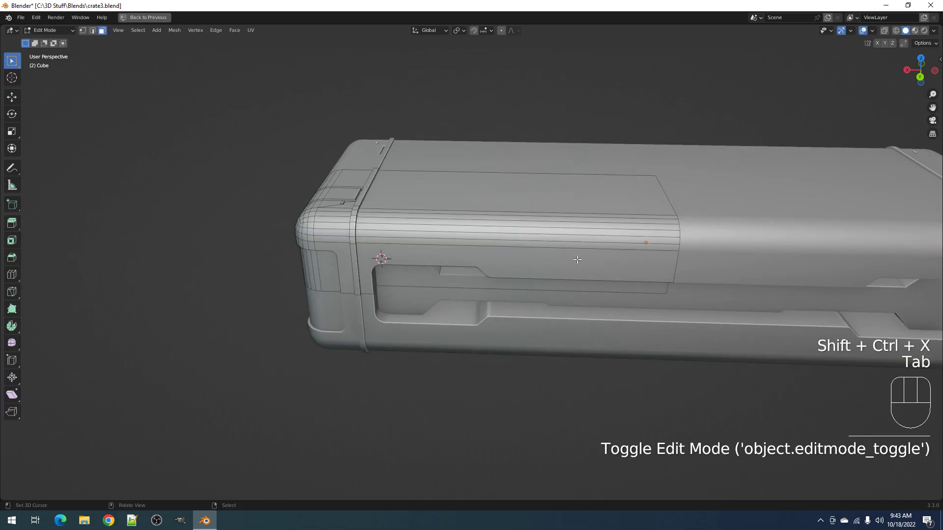
key(ctrl+shift+x)
key(shift+ctrl+x)
key(Tab)
key(shift+ctrl+x)
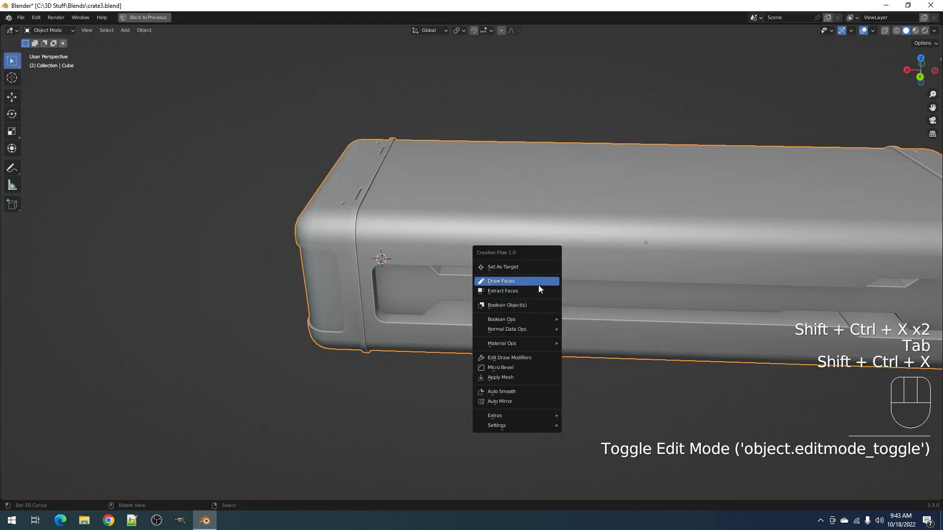
Step: Draw a solid box over the crate with Draw Faces in Object Mode and delete it
click(538, 284)
drag(485, 195, 531, 285)
middle_drag(614, 293, 543, 275)
mouse_move(543, 276)
ctrl+mouse_down()
mouse_move(580, 276)
mouse_move(572, 275)
ctrl+mouse_up()
key(x)
click(517, 268)
Step: From the back view, draw a solid box over the crate's side recess with Draw Faces and activate its Boolean operation
key(ctrl+KP_1)
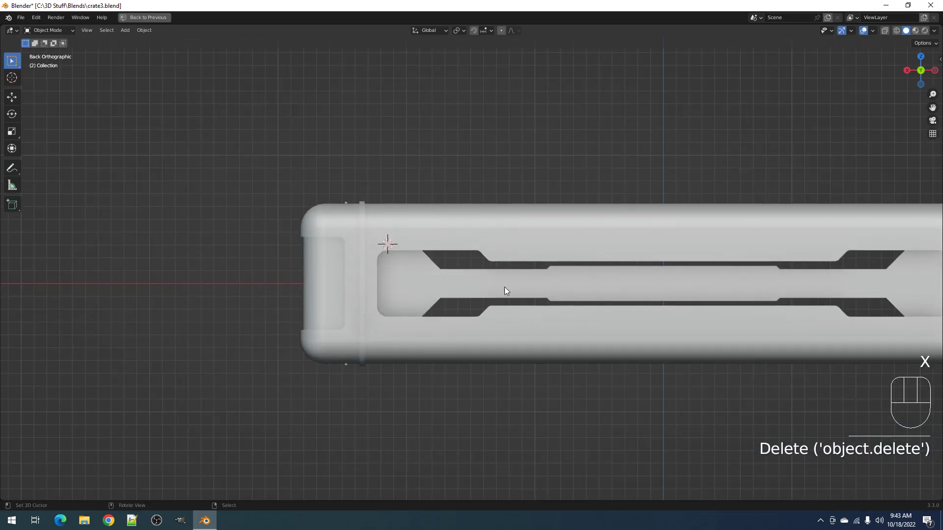
click(506, 270)
scroll(533, 258, up, 2)
key(shift+ctrl+x)
click(511, 279)
drag(513, 270, 548, 302)
middle_drag(559, 303, 623, 267)
key(b)
mouse_move(623, 267)
ctrl+mouse_down()
mouse_move(600, 279)
mouse_move(620, 269)
mouse_move(612, 275)
ctrl+mouse_up()
Step: Switch the drawn box's Boolean operation through Intersect and Slice, and confirm the box
key(3)
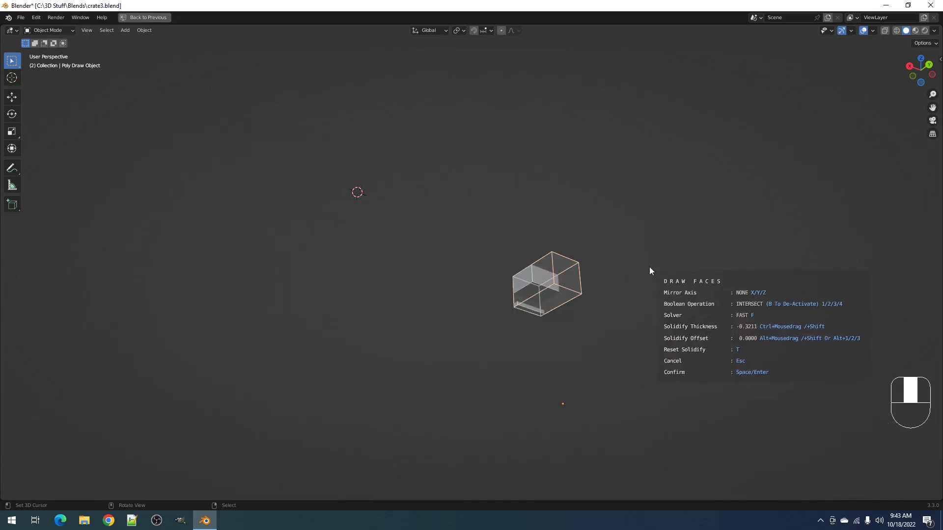
scroll(567, 295, up, 3)
key(4)
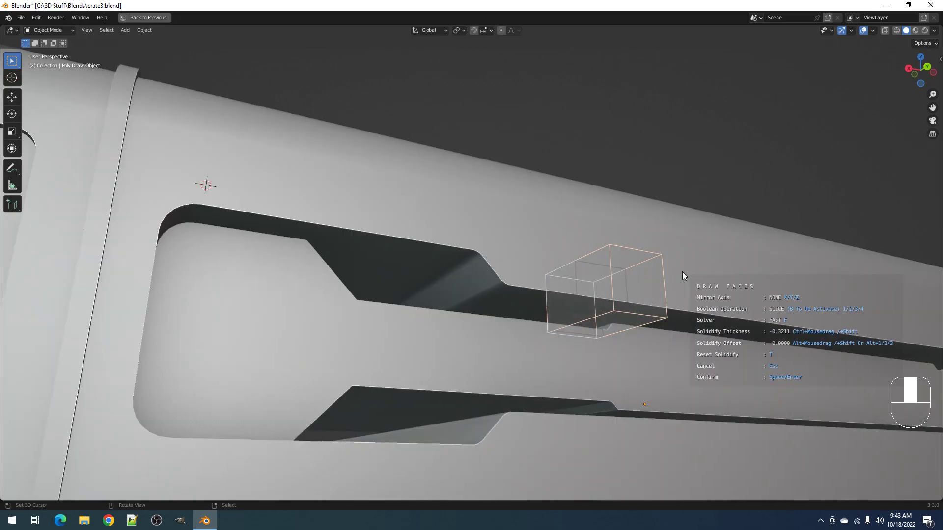
mouse_move(654, 308)
middle_down()
mouse_move(502, 238)
mouse_move(564, 290)
mouse_move(559, 258)
mouse_move(541, 258)
mouse_move(538, 271)
mouse_move(540, 289)
mouse_move(549, 269)
mouse_move(556, 294)
mouse_move(554, 264)
mouse_move(509, 251)
mouse_move(517, 291)
mouse_move(434, 245)
middle_up()
key(1)
key(space)
Step: Enter Edit Mode on the crate and start polygonal Draw Cuts from the back view with Cut Through on
key(alt+a)
click(508, 265)
key(Tab)
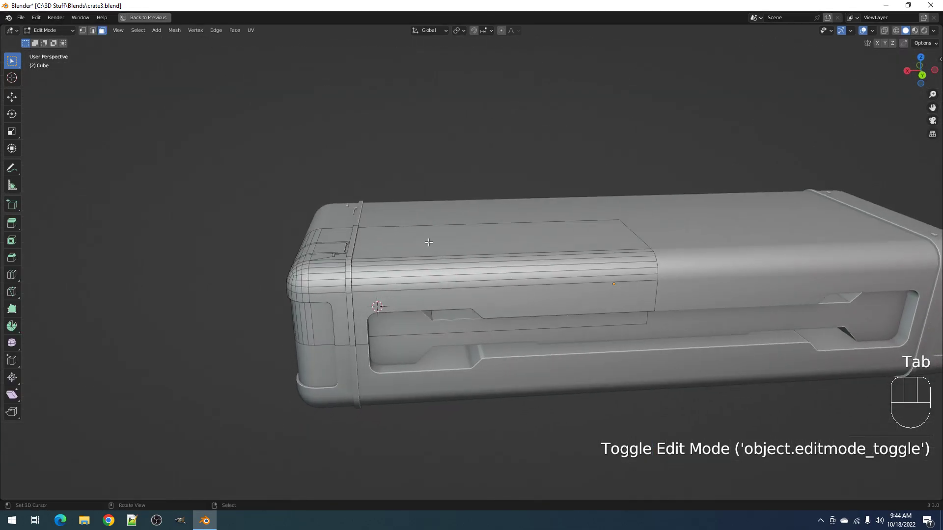
alt+middle_drag(539, 289, 531, 284)
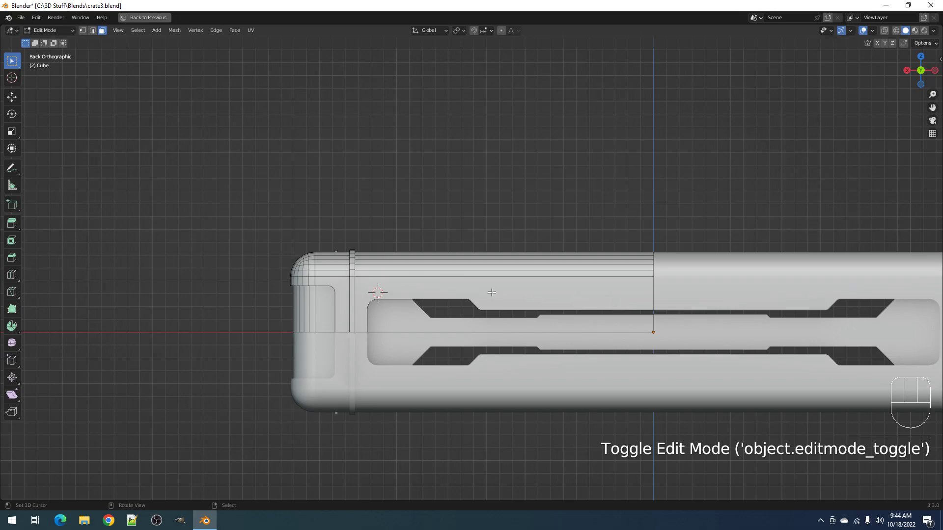
scroll(415, 285, up, 2)
key(shift+ctrl+x)
click(417, 268)
click(347, 214)
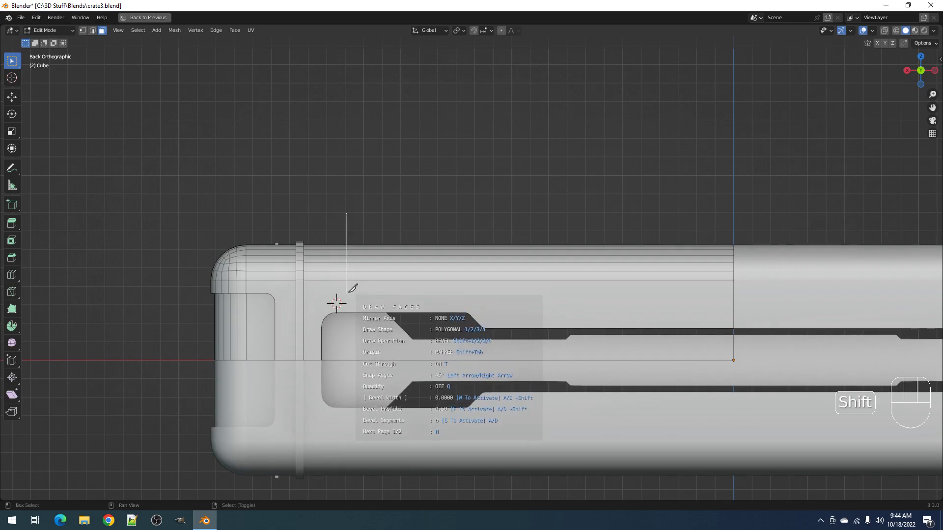
click(347, 292)
key(Escape)
Step: Cut a stepped polygonal outline through the crate's upper shell, just above the side opening and past the mirror centre line
click(319, 230)
click(318, 286)
click(535, 299)
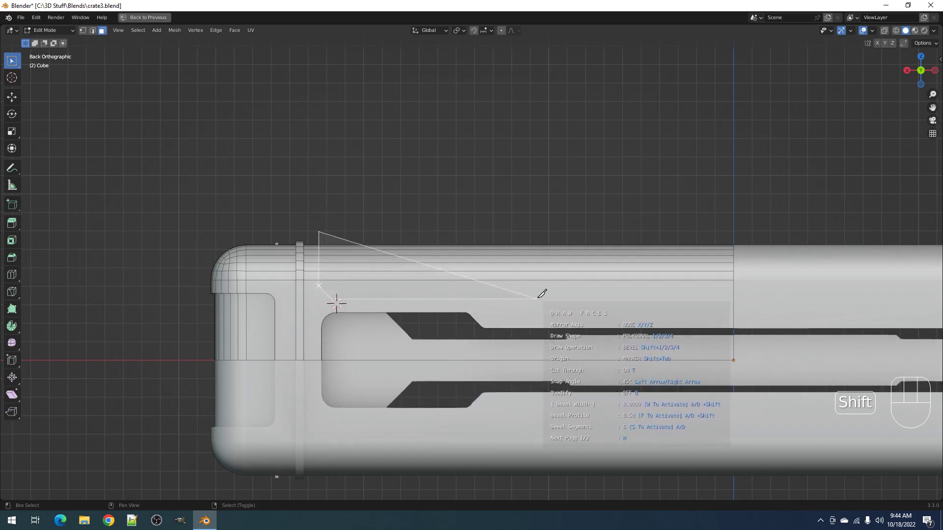
click(769, 287)
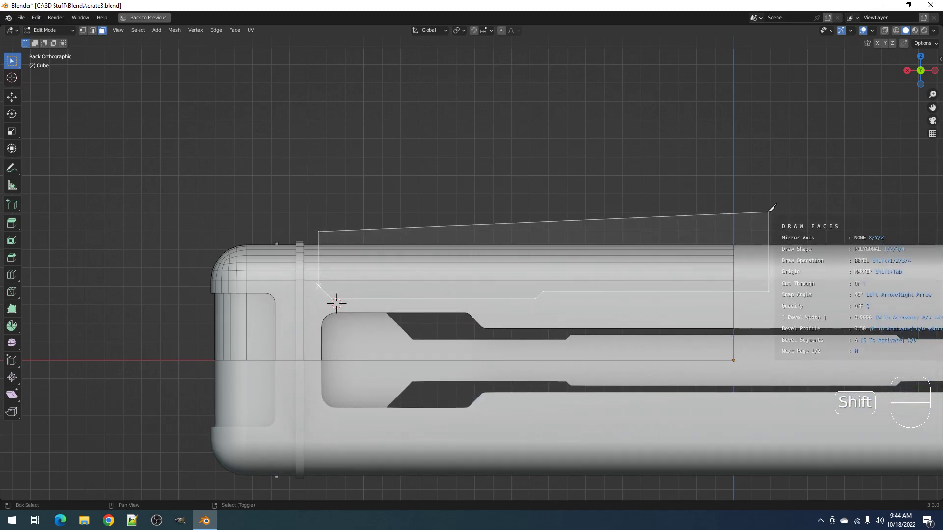
click(772, 217)
key(Return)
middle_drag(772, 217, 672, 241)
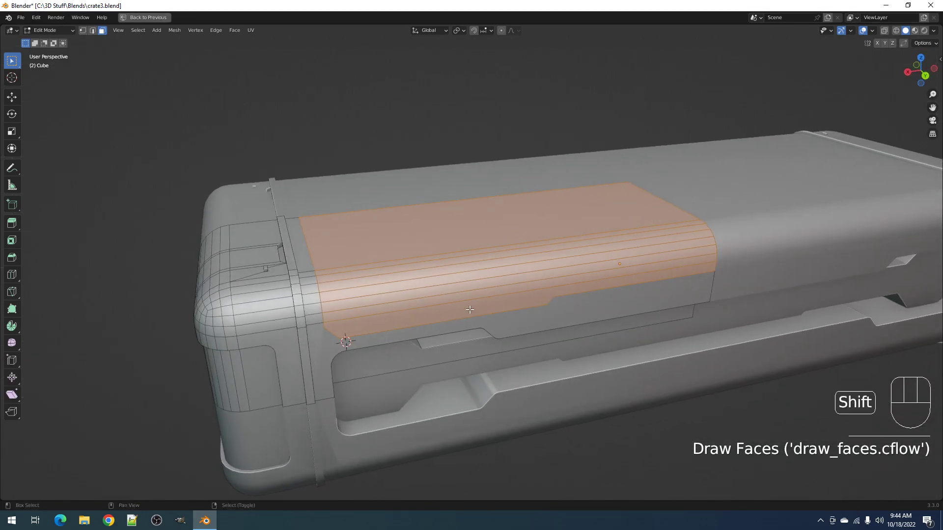
Step: Select the stepped outline's edge loop and bevel it about 0.004 m wide with one segment
scroll(450, 305, up, 2)
key(alt+a)
key(2)
alt+shift+click(449, 304)
shift+middle_drag(449, 305, 489, 274)
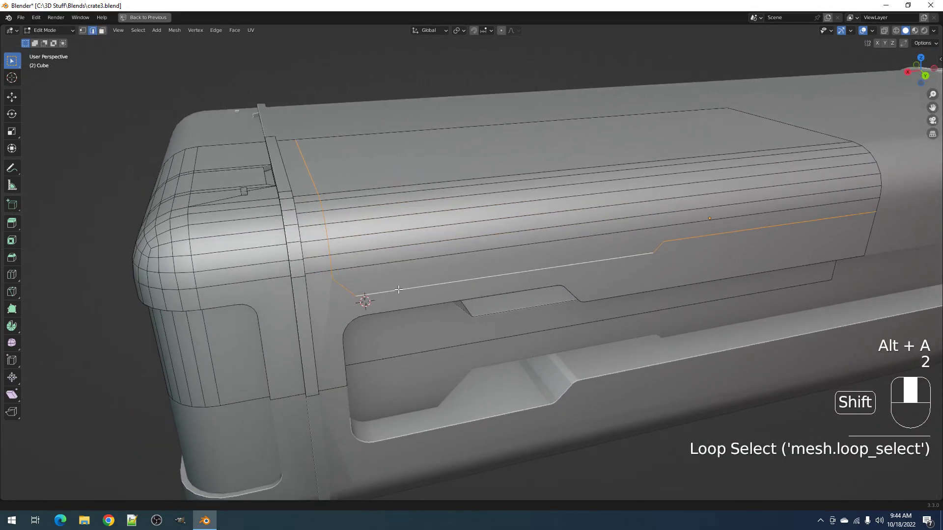
scroll(515, 300, up, 1)
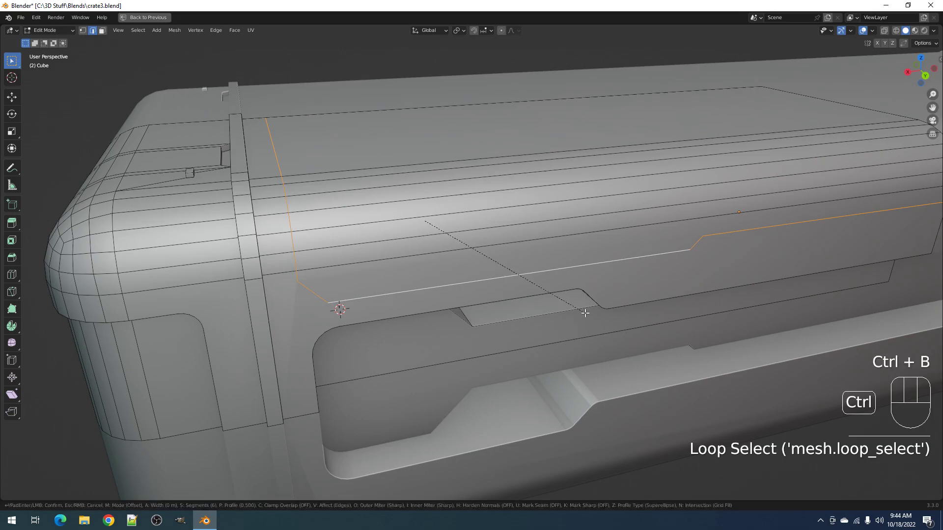
key(shift)
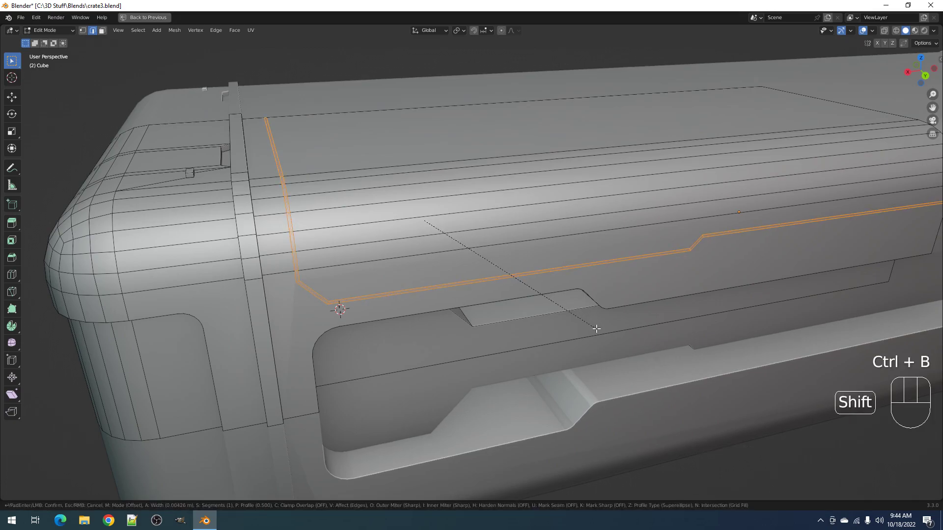
click(596, 329)
Step: Sink the narrow bevelled strip along its normals by about 0.004 m to form a panel groove
key(alt+a)
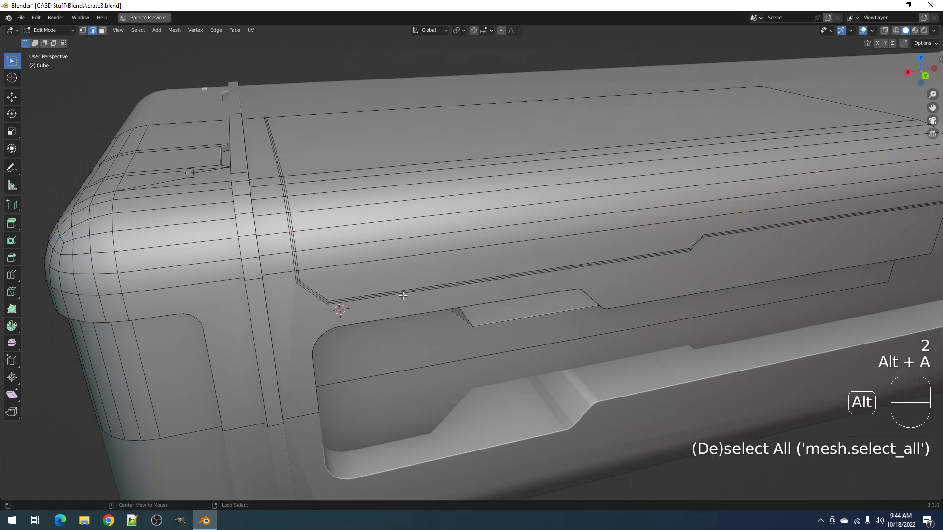
scroll(405, 292, up, 3)
key(alt+s)
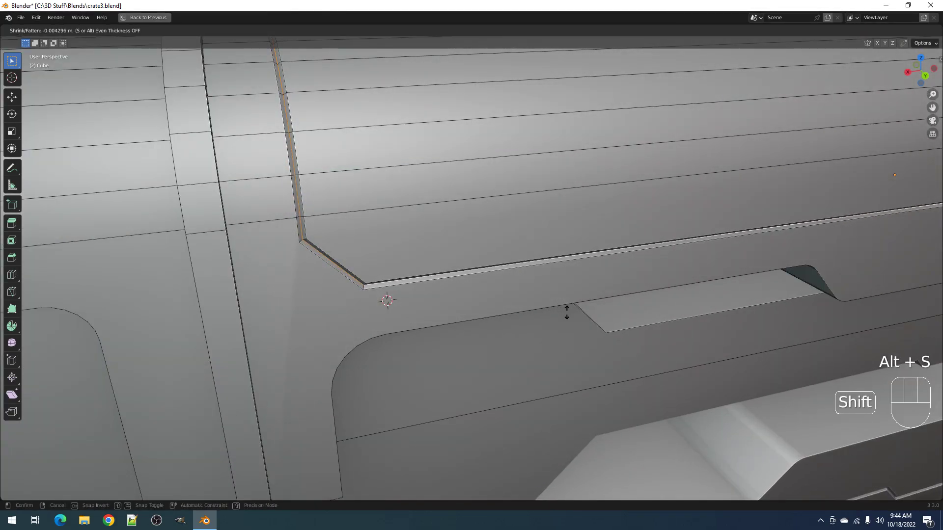
click(566, 311)
key(Tab)
scroll(562, 300, down, 5)
middle_drag(561, 282, 369, 267)
scroll(612, 292, down, 3)
scroll(509, 295, up, 4)
Step: Knife-cut an edge from the groove's upper corner vertex across to the raised band near the crate's end
key(Tab)
scroll(465, 264, up, 5)
key(Tab)
key(Tab)
key(1)
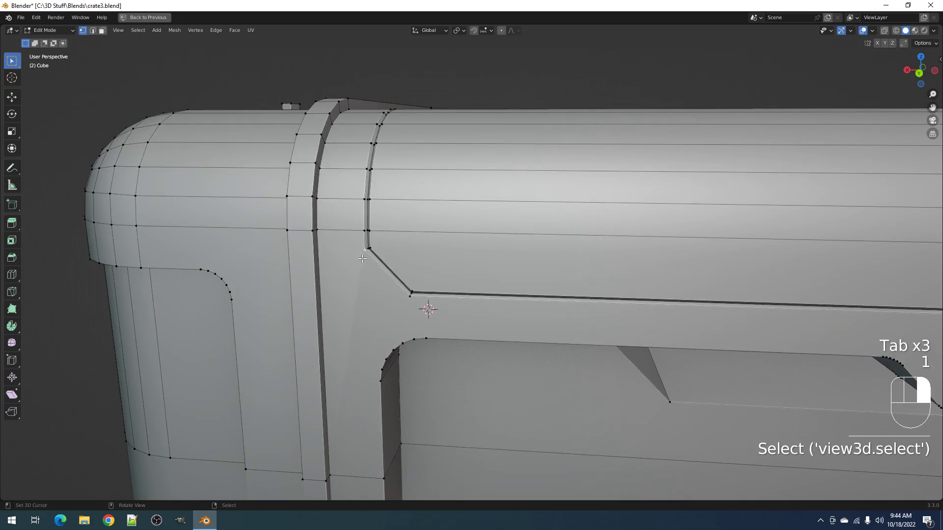
key(Tab)
key(Tab)
scroll(418, 302, down, 1)
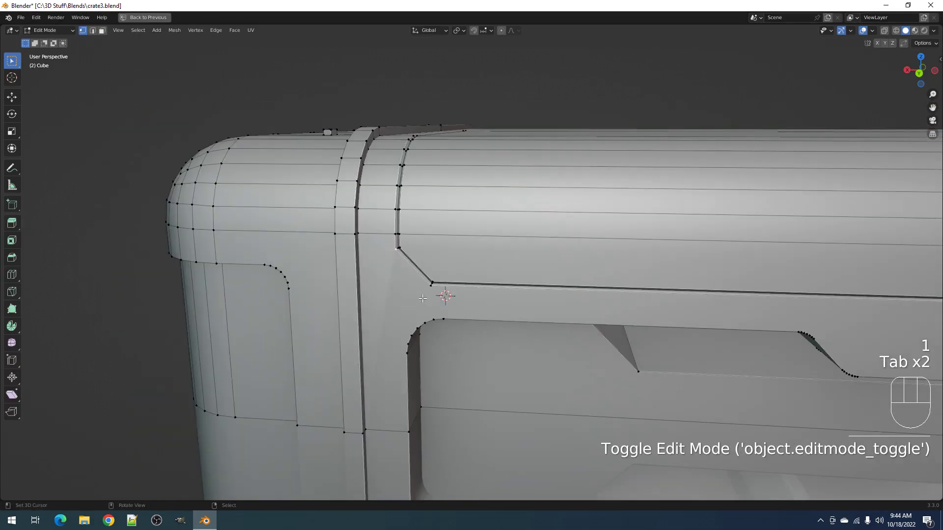
middle_drag(425, 293, 464, 308)
key(3)
click(453, 266)
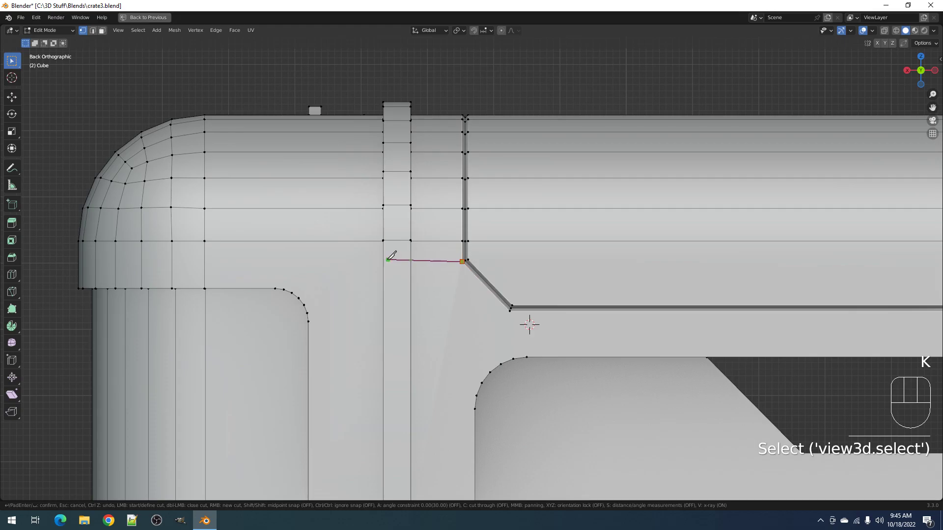
key(Return)
key(Tab)
middle_drag(521, 285, 544, 311)
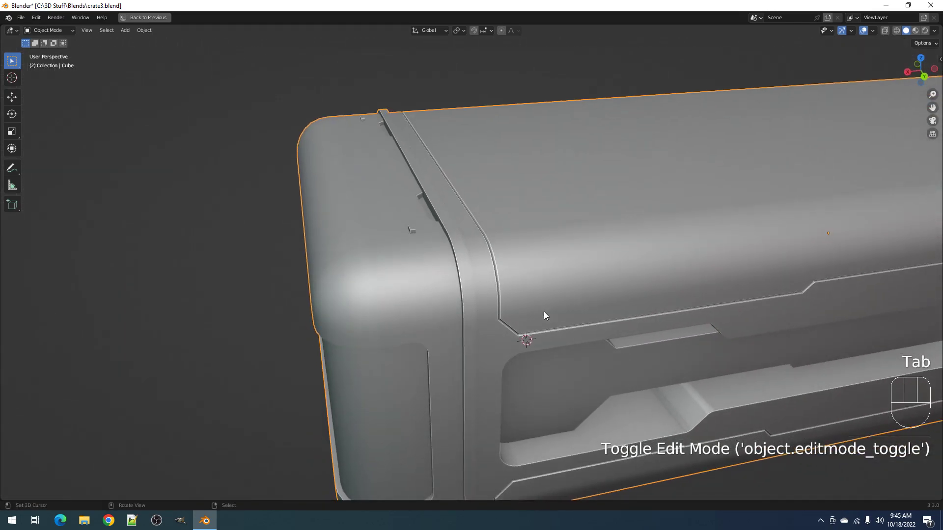
Step: Examine the panel groove and the surrounding surface shading from several sides of the crate
scroll(544, 311, down, 4)
key(Tab)
key(alt+a)
key(Tab)
scroll(493, 269, up, 5)
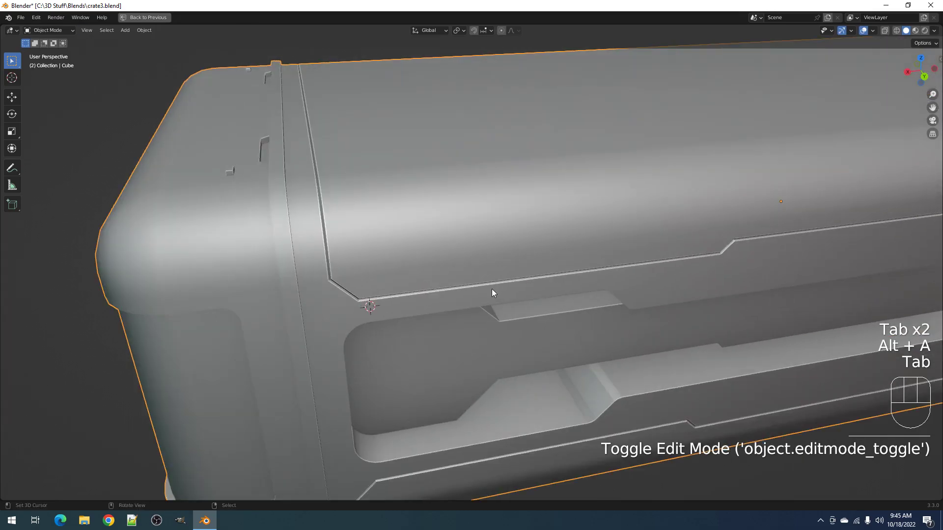
middle_drag(492, 289, 306, 261)
scroll(496, 263, down, 4)
middle_drag(497, 264, 444, 262)
scroll(443, 260, down, 2)
click(449, 257)
key(Tab)
key(Tab)
scroll(543, 261, up, 1)
Step: From the top view, start Draw Cuts on the crate's mesh with the Box draw shape
middle_drag(543, 261, 502, 272)
scroll(528, 314, up, 2)
key(Tab)
scroll(492, 249, up, 2)
key(ctrl+shift+x)
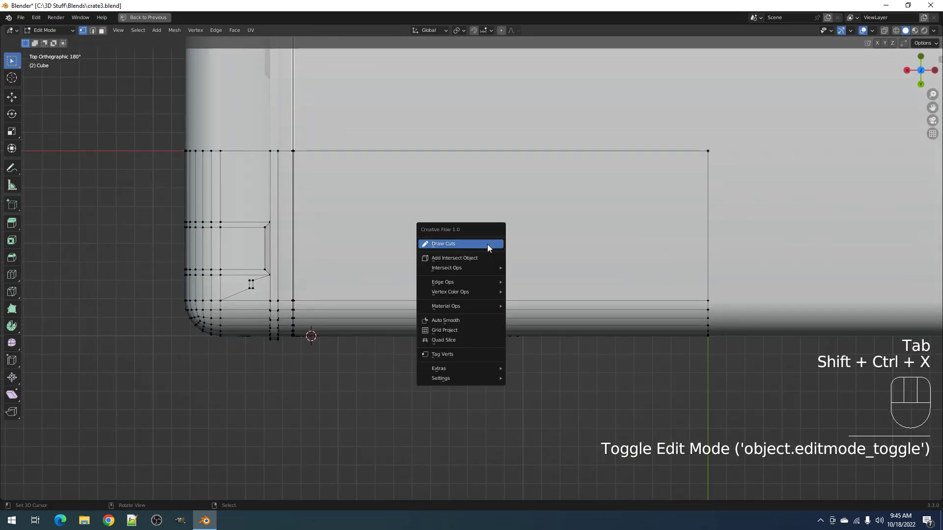
click(487, 245)
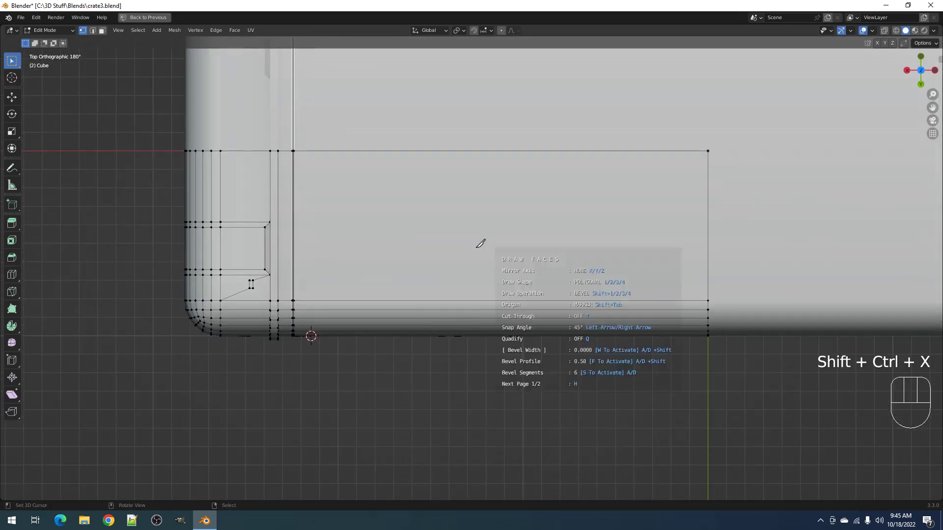
click(316, 284)
key(2)
Step: Set Draw Cuts to an array mirrored on Y, and try out seven rounded slots along the crate's top
click(317, 284)
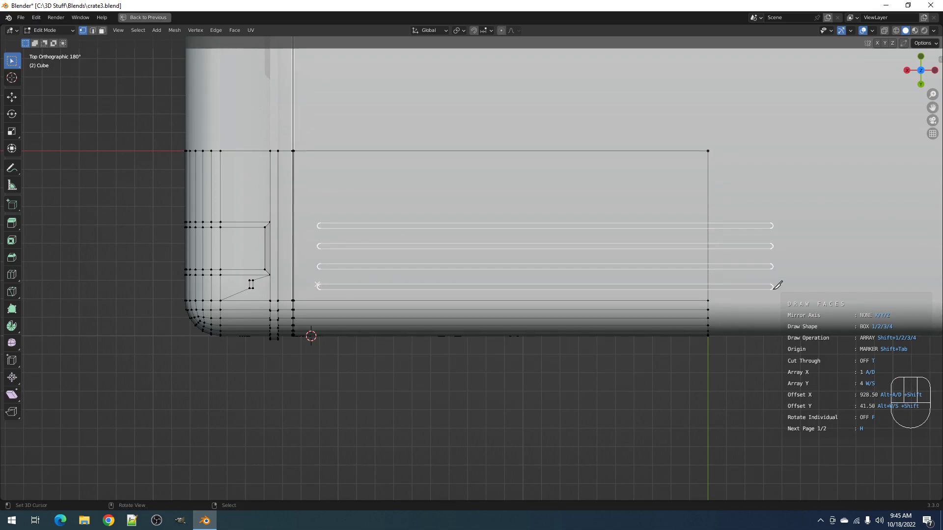
key(w)
key(w)
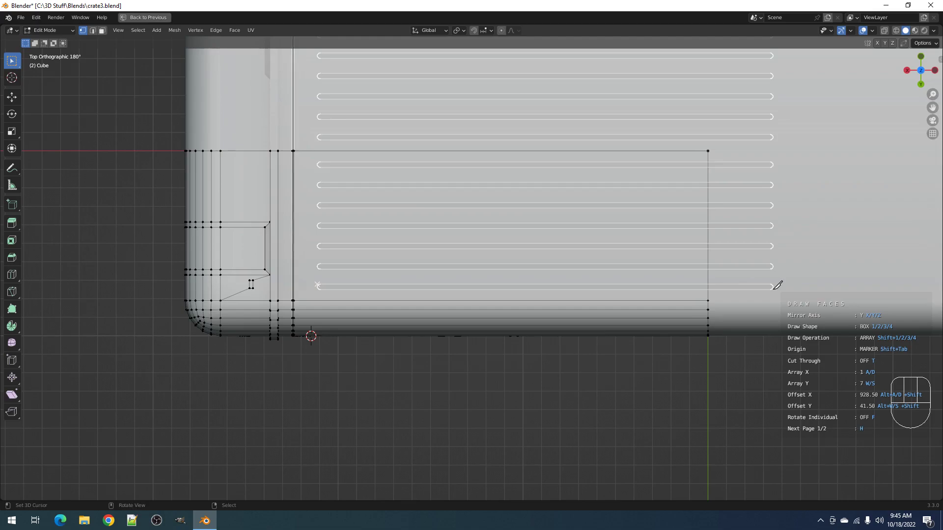
right_click(774, 288)
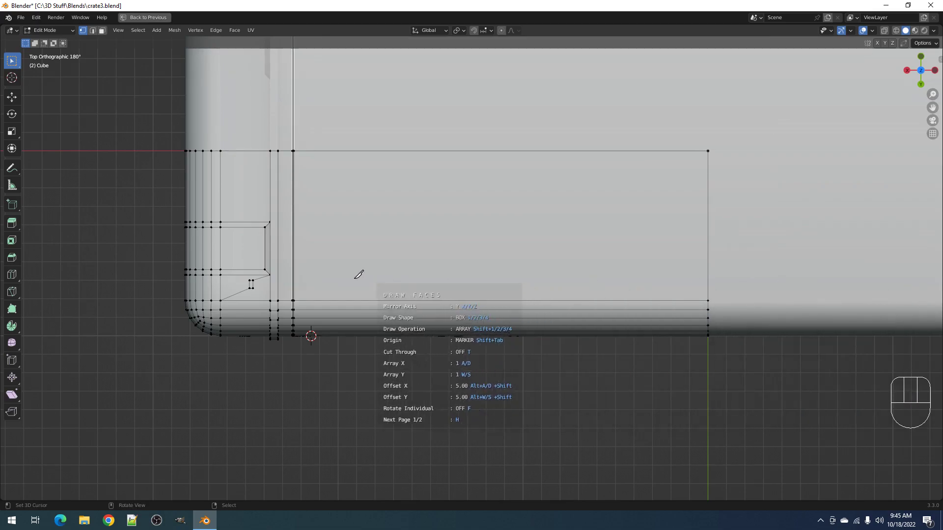
click(314, 281)
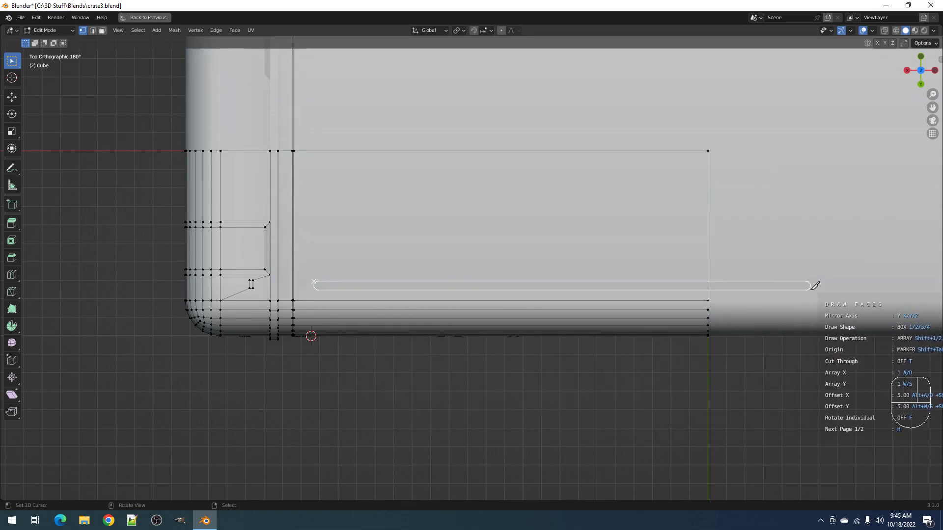
right_click(816, 285)
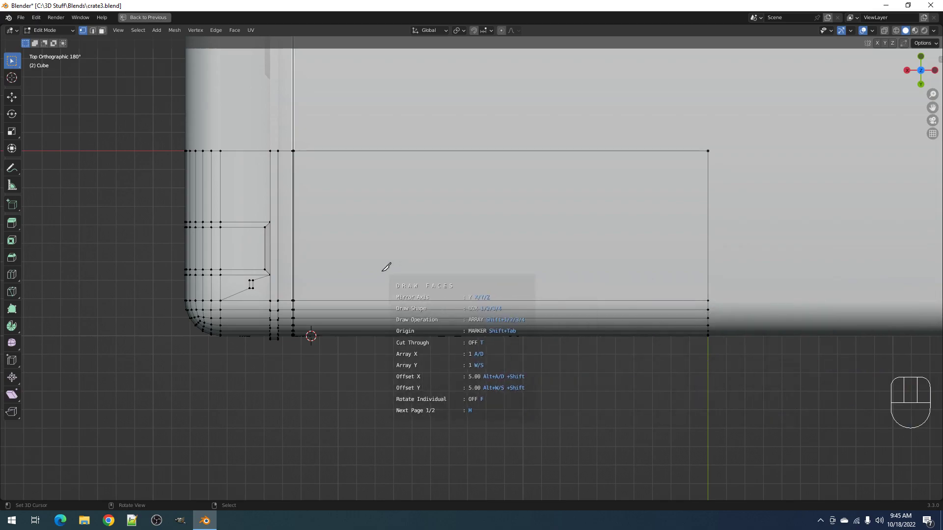
Step: Cut a long rounded slot into the crate's top as a Y array of 5 with a 60.50 offset
click(315, 280)
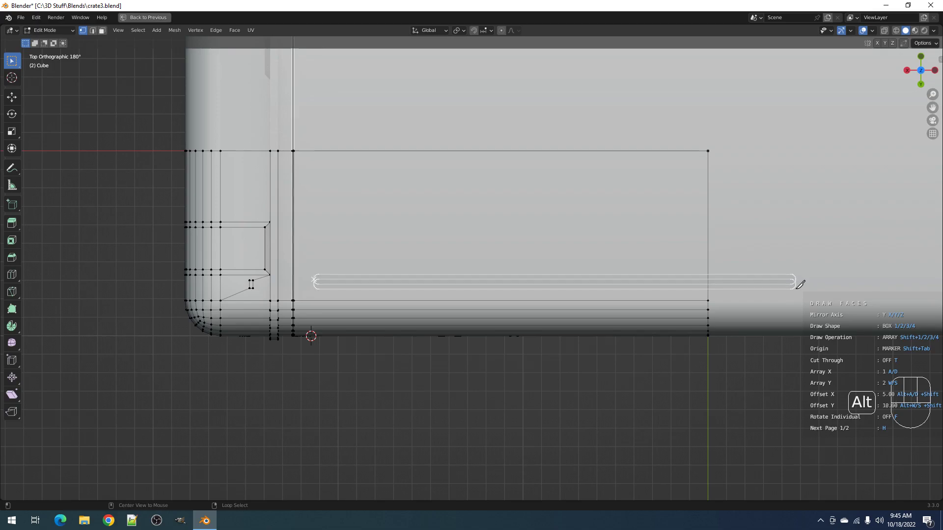
key(alt+w)
key(alt+w)
key(shift+alt+w)
key(shift+alt+w)
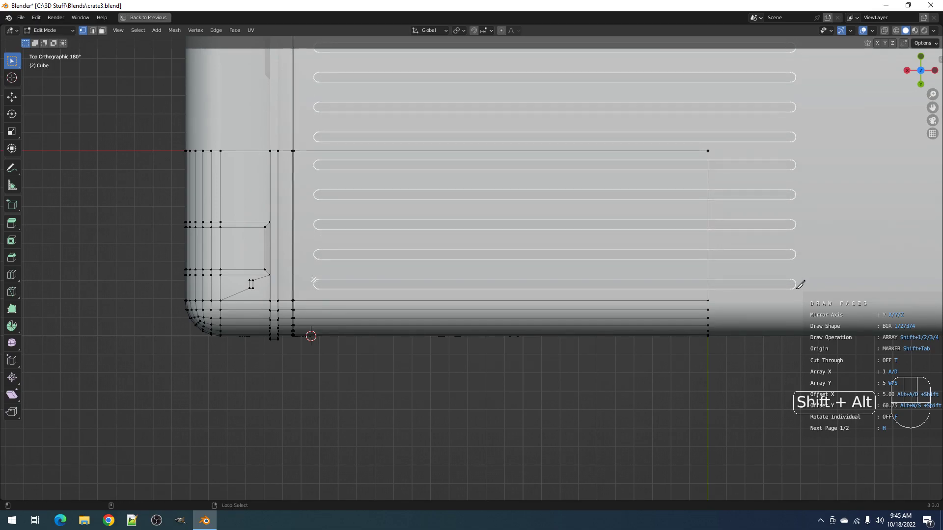
key(shift+alt+s)
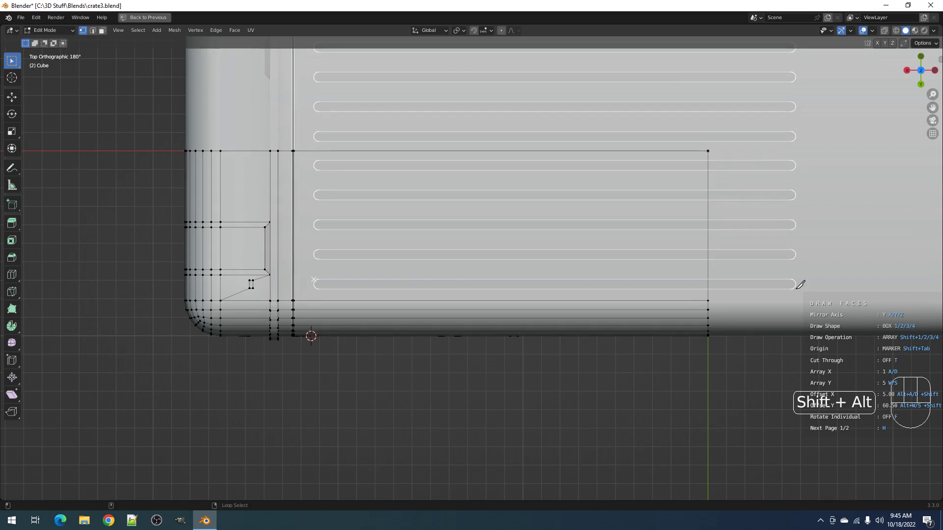
click(795, 288)
Step: Extrude the arrayed slot faces upward to form raised ribs on the crate's top
scroll(794, 288, down, 2)
mouse_move(581, 314)
middle_down()
mouse_move(621, 268)
mouse_move(604, 255)
mouse_move(586, 160)
mouse_move(578, 263)
mouse_move(590, 245)
mouse_move(597, 265)
mouse_move(652, 261)
mouse_move(602, 270)
mouse_move(583, 256)
middle_up()
key(e)
click(605, 263)
key(Tab)
scroll(605, 264, down, 4)
scroll(579, 264, up, 1)
key(alt+a)
click(580, 274)
key(Tab)
key(Tab)
Step: Cut a slant-ended panel outline into the crate's side between the stepped groove and the opening, reaching the mirror centre line
key(Tab)
key(alt+a)
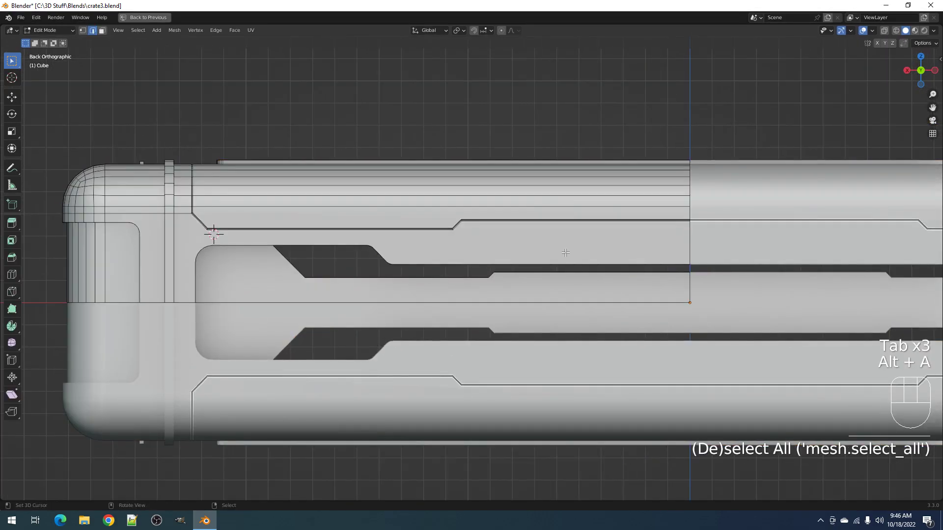
scroll(569, 256, up, 2)
key(ctrl+shift+x)
click(527, 256)
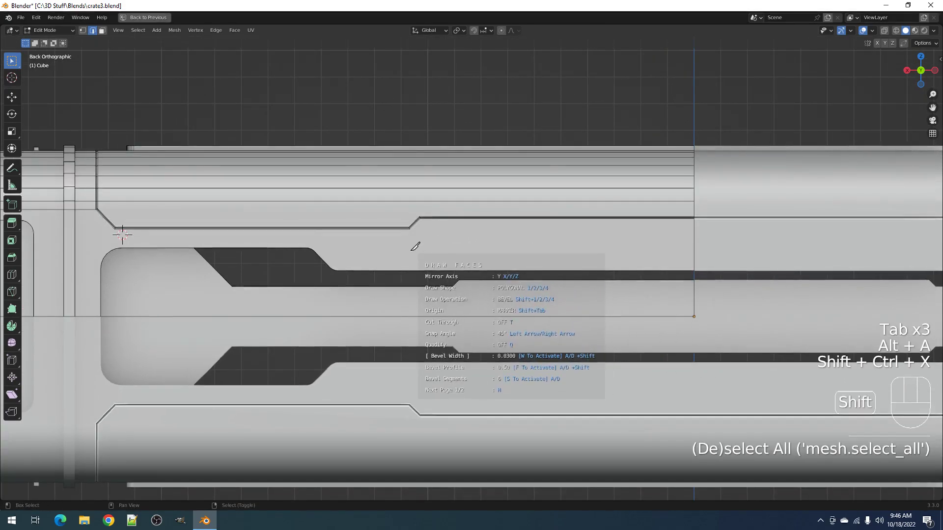
shift+click(427, 228)
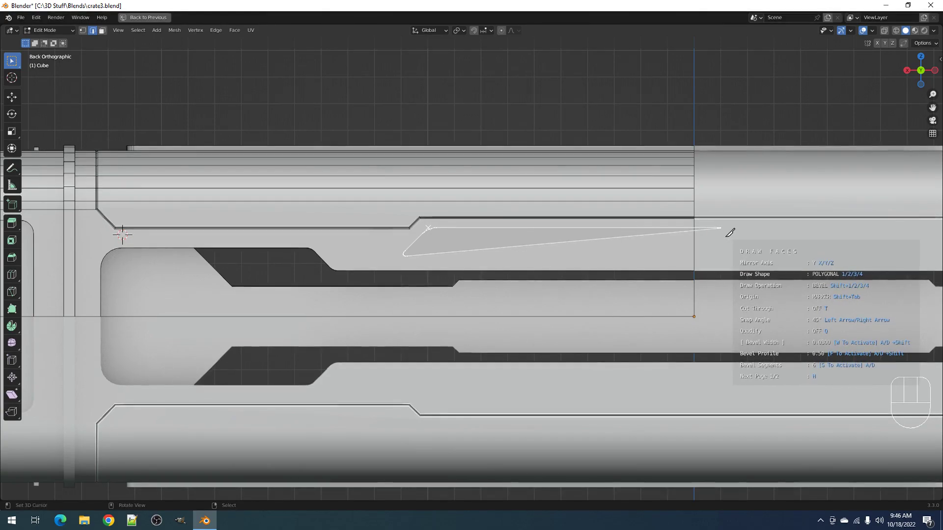
shift+click(712, 228)
alt+shift+click(711, 258)
scroll(640, 257, down, 4)
shift+middle_drag(630, 256, 632, 265)
scroll(555, 258, up, 3)
scroll(467, 255, up, 2)
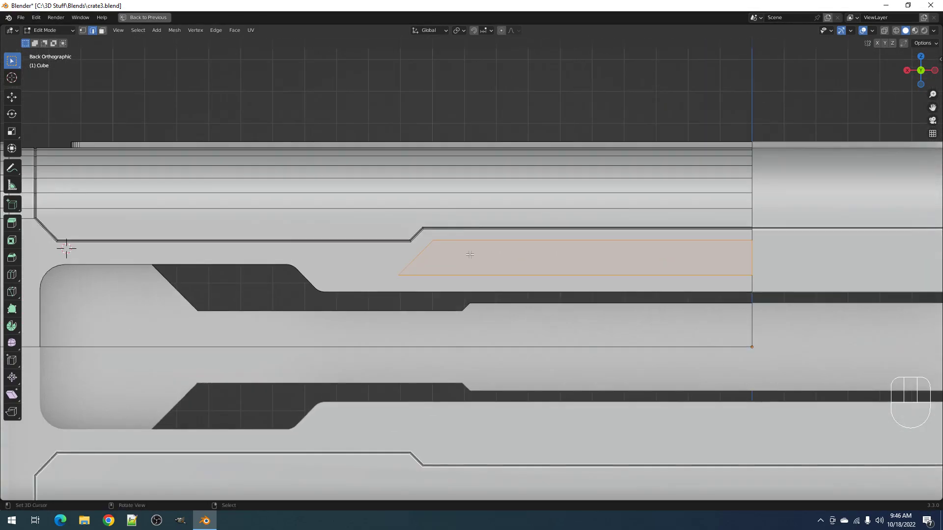
Step: Cut a diagonal strip across the slanted end of the side panel outline with Draw Cuts
key(shift+ctrl+x)
click(467, 252)
click(422, 226)
click(480, 284)
Step: Select the triangular and the long panel faces on either side of the diagonal strip and extrude them together
key(3)
right_click(435, 270)
shift+right_click(511, 263)
middle_drag(515, 265, 553, 278)
key(e)
click(583, 312)
key(Tab)
scroll(584, 308, down, 5)
scroll(549, 272, up, 3)
scroll(511, 253, down, 4)
shift+middle_drag(473, 310, 426, 282)
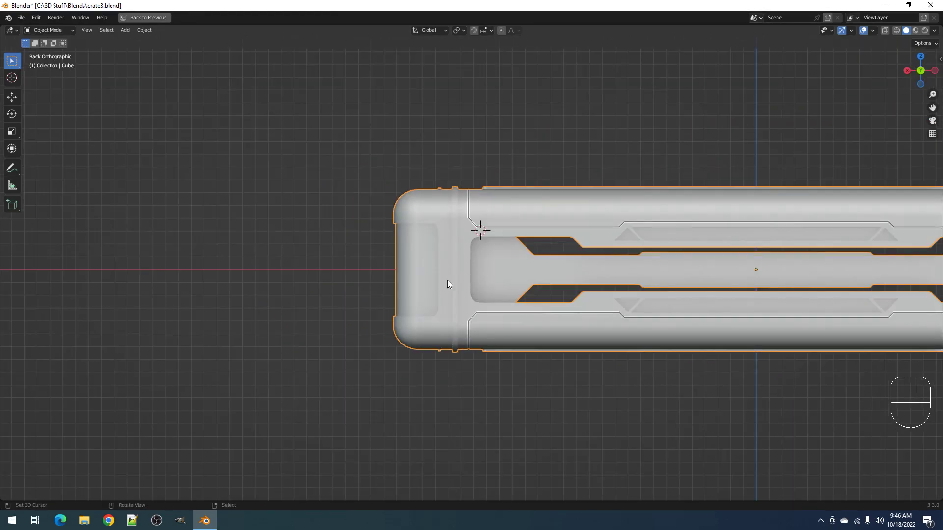
Step: Cut the recess floor with a polygonal Draw Cuts outline, separating its rounded end along a 45° slant and a short straight edge
key(Tab)
key(alt+a)
scroll(523, 268, up, 2)
click(466, 265)
scroll(481, 254, up, 2)
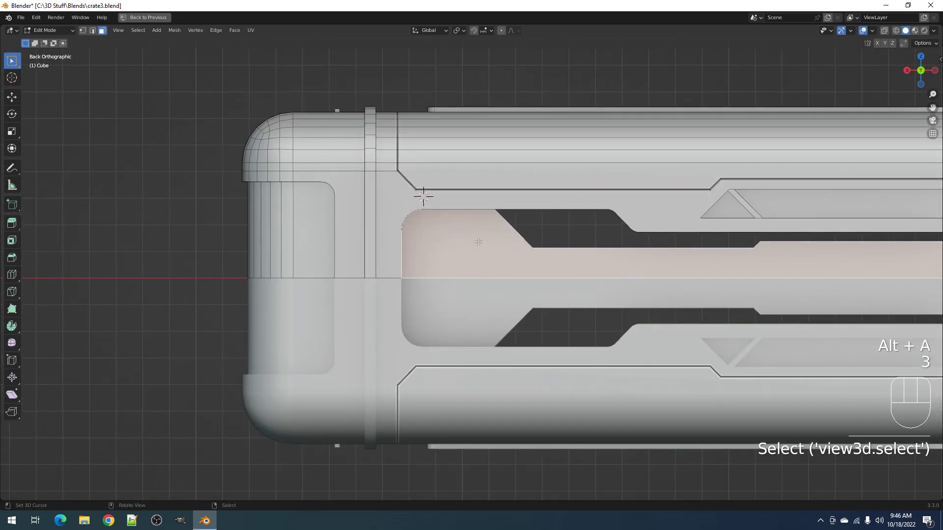
key(shift+ctrl+x)
click(478, 242)
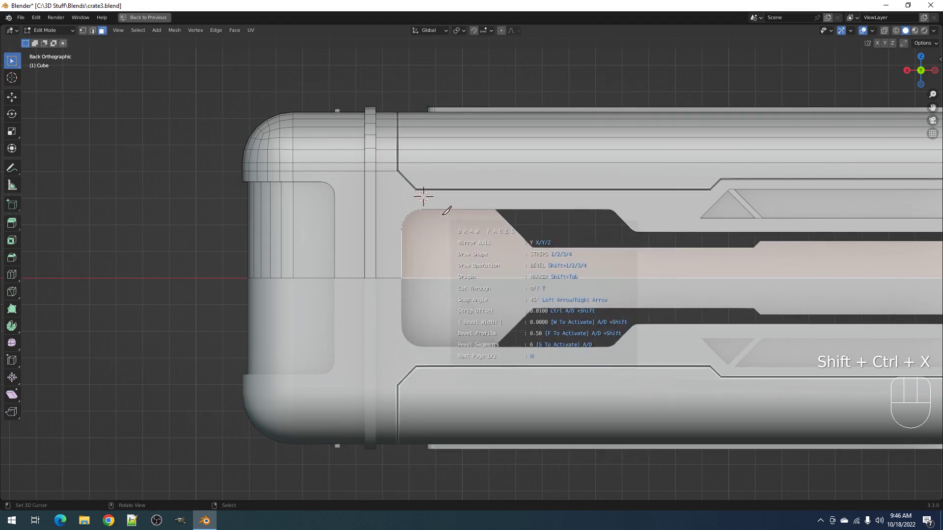
click(424, 196)
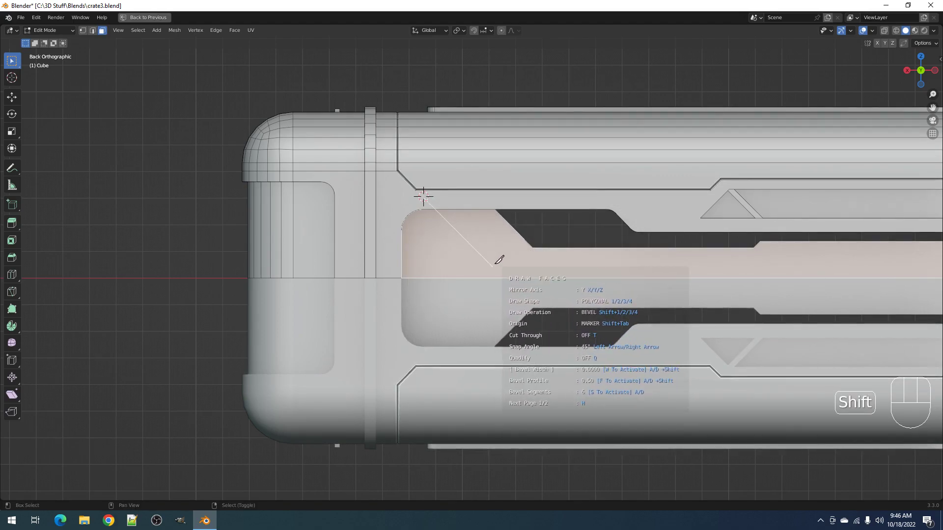
click(489, 265)
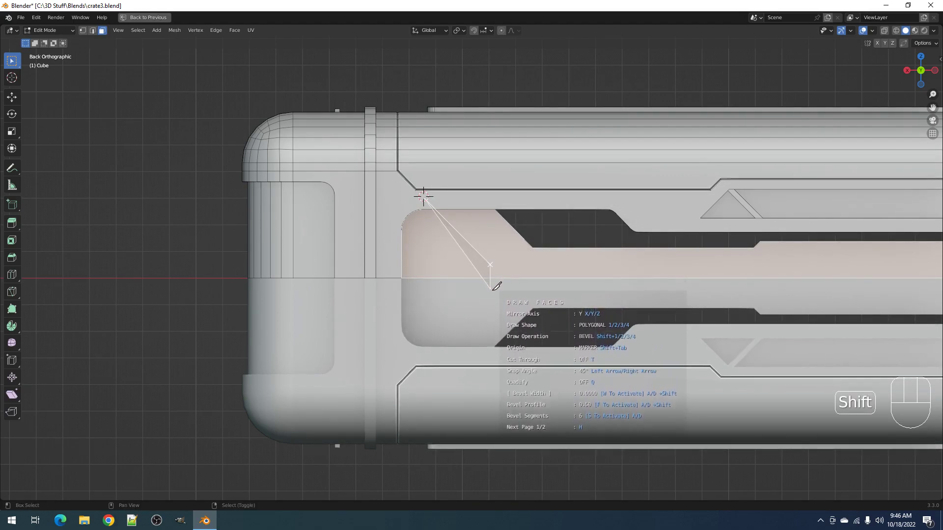
shift+click(379, 195)
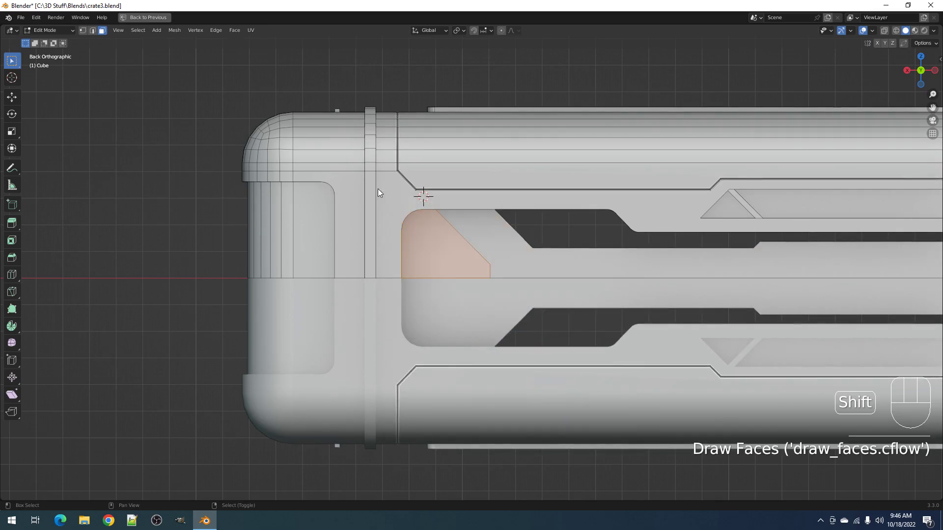
Step: Extrude the separated recess-end face inward along Y and delete it to open the end of the recess
key(e)
middle_drag(583, 225, 384, 205)
key(y)
click(612, 189)
key(x)
click(511, 294)
key(Tab)
scroll(551, 276, down, 6)
key(alt+a)
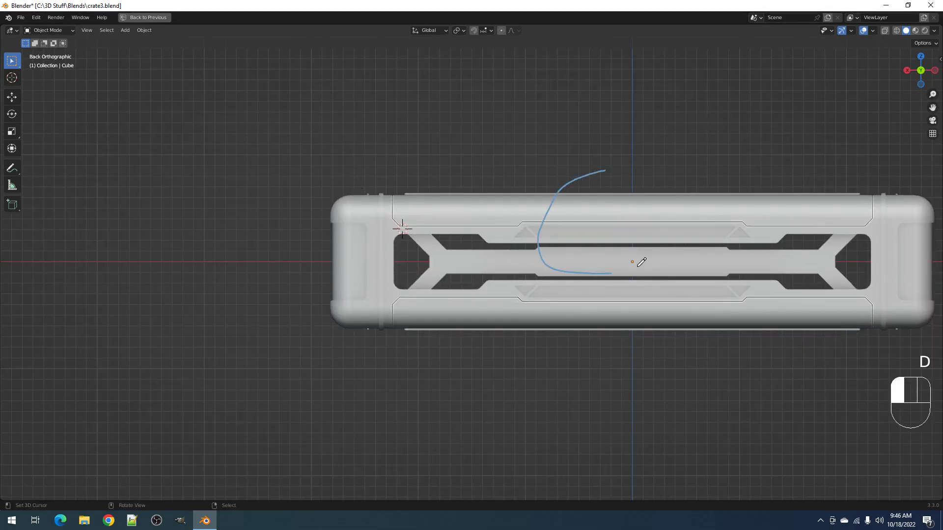
Step: Erase the freehand annotation loop around the middle of the crate's side
right_drag(602, 199, 590, 178)
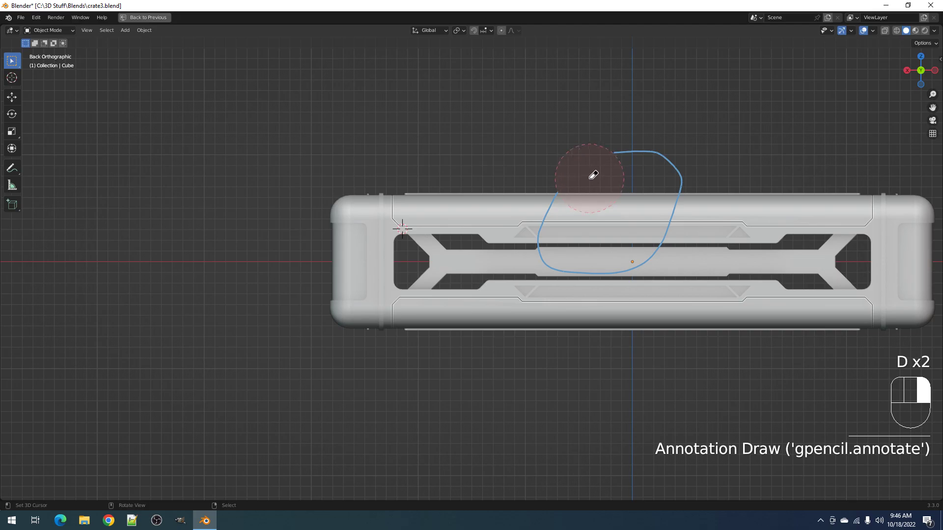
middle_drag(573, 228, 447, 285)
middle_drag(626, 278, 631, 273)
scroll(563, 258, up, 2)
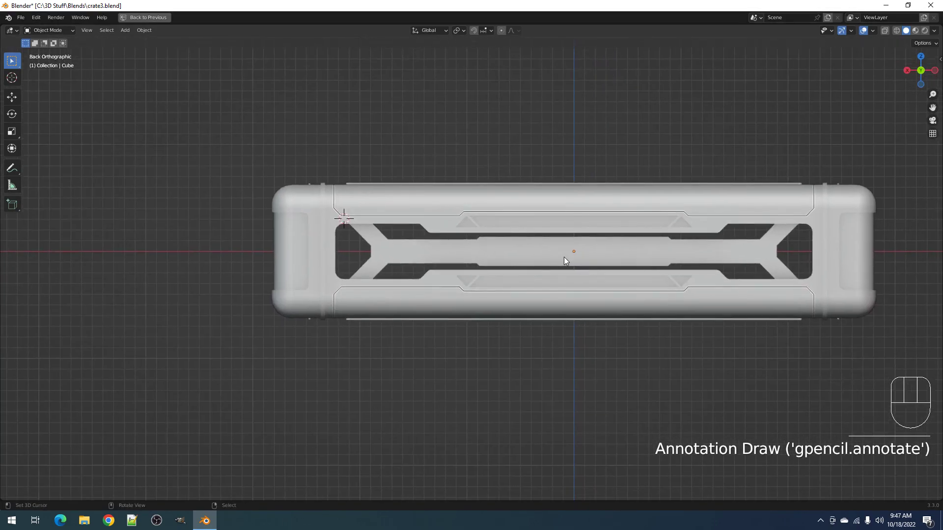
Step: Cut a stepped polygonal outline along the central bar of the crate's side, parallel to its edge and reaching past the mirror centre lines
key(Tab)
scroll(569, 256, up, 3)
shift+middle_drag(530, 242, 526, 256)
scroll(489, 251, up, 1)
key(ctrl+shift+x)
click(489, 252)
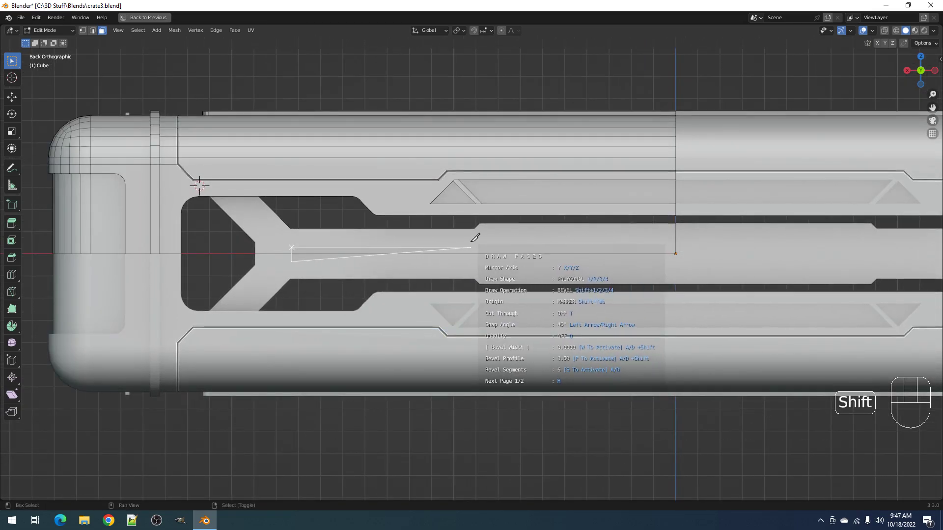
click(291, 241)
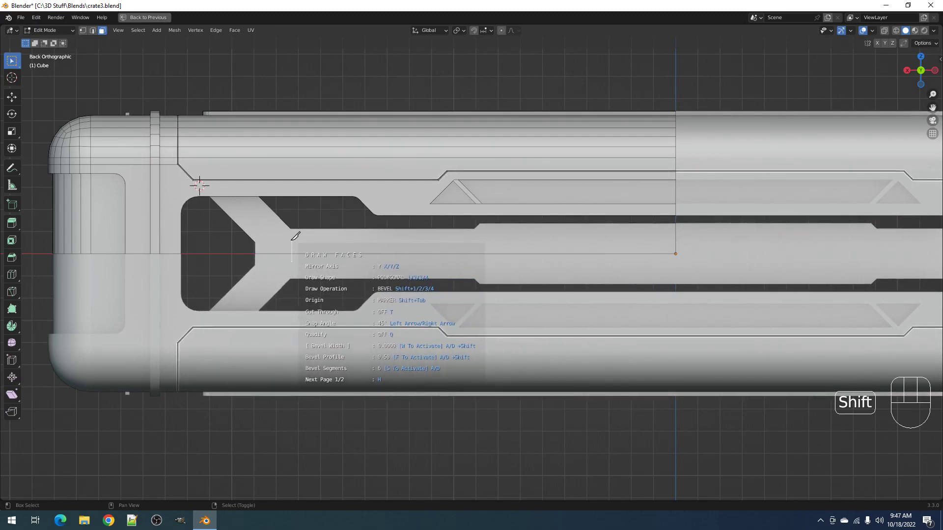
click(476, 240)
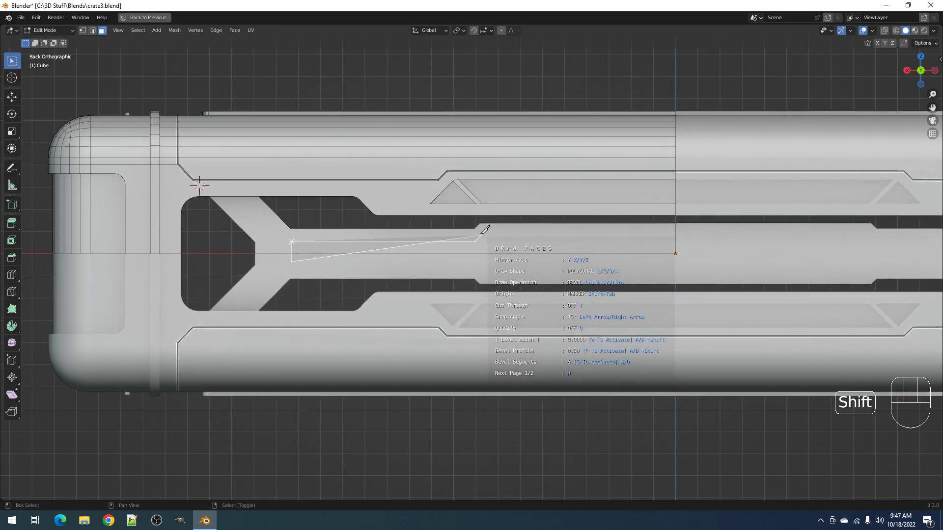
shift+click(711, 236)
shift+click(711, 265)
Step: Extrude the stepped central-bar face inward and delete it to open a long slot through the bar
middle_drag(714, 270, 496, 290)
key(e)
click(567, 219)
key(x)
key(Tab)
scroll(589, 245, down, 5)
key(alt+a)
scroll(603, 282, down, 4)
scroll(602, 282, up, 3)
Step: Cut a thin box-shaped strip across the mirror centre line on top of the crate's end section with Draw Cuts
key(Tab)
middle_drag(560, 291, 511, 298)
key(Tab)
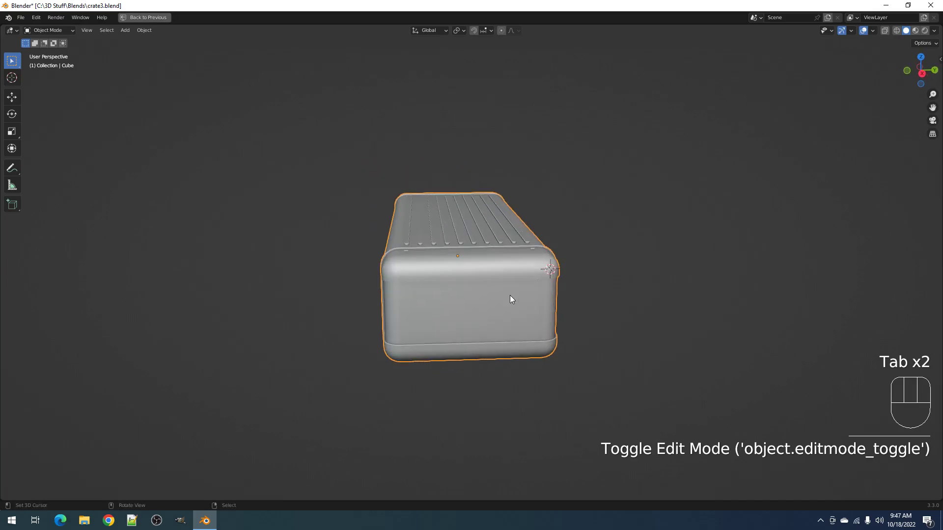
click(511, 298)
middle_drag(574, 295, 493, 246)
key(Tab)
scroll(465, 351, up, 2)
key(Tab)
right_click(488, 248)
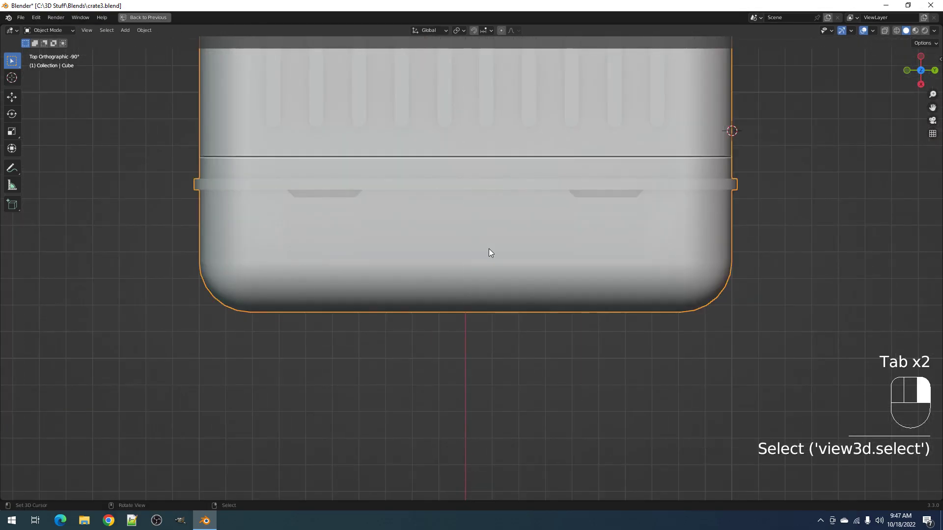
key(Tab)
key(shift+ctrl+x)
click(531, 241)
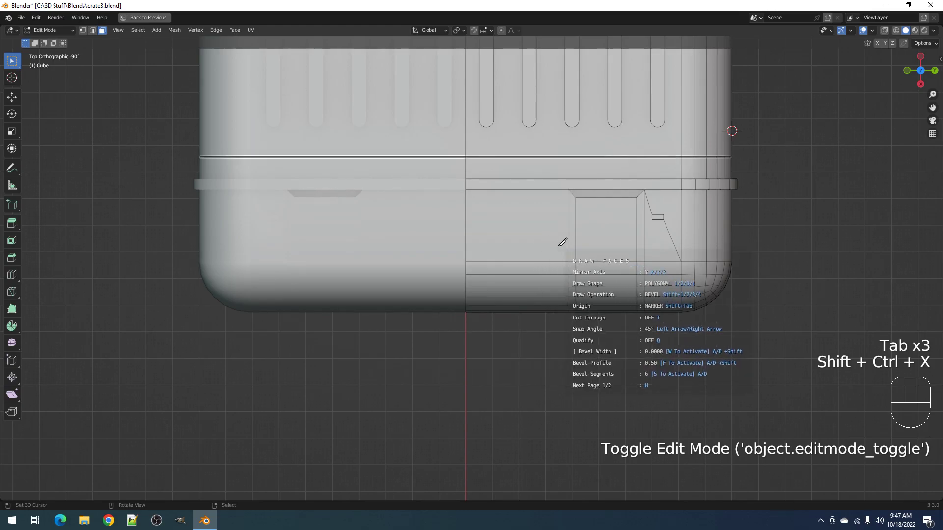
key(1)
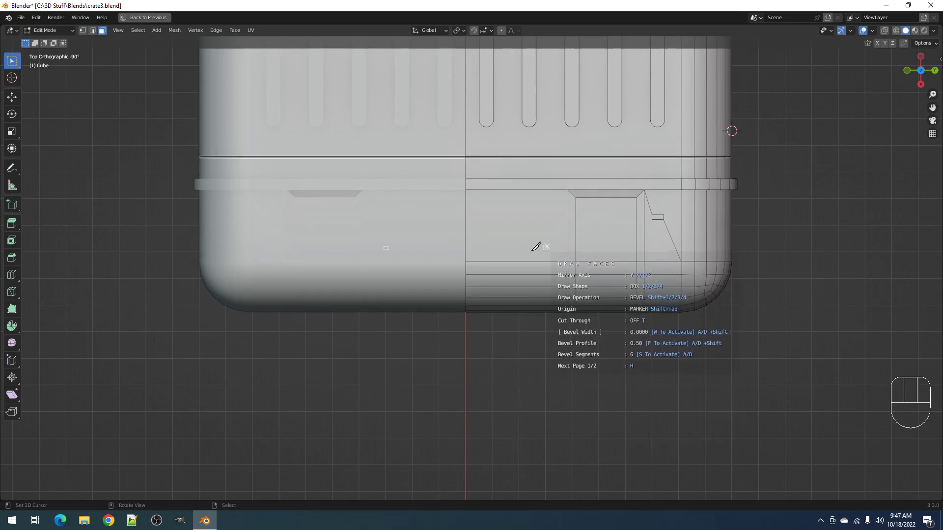
click(452, 251)
Step: Extrude the thin strip face upward into a raised bar on top of the crate's end section
mouse_move(449, 251)
middle_down()
mouse_move(486, 221)
mouse_move(587, 243)
mouse_move(566, 276)
middle_up()
key(e)
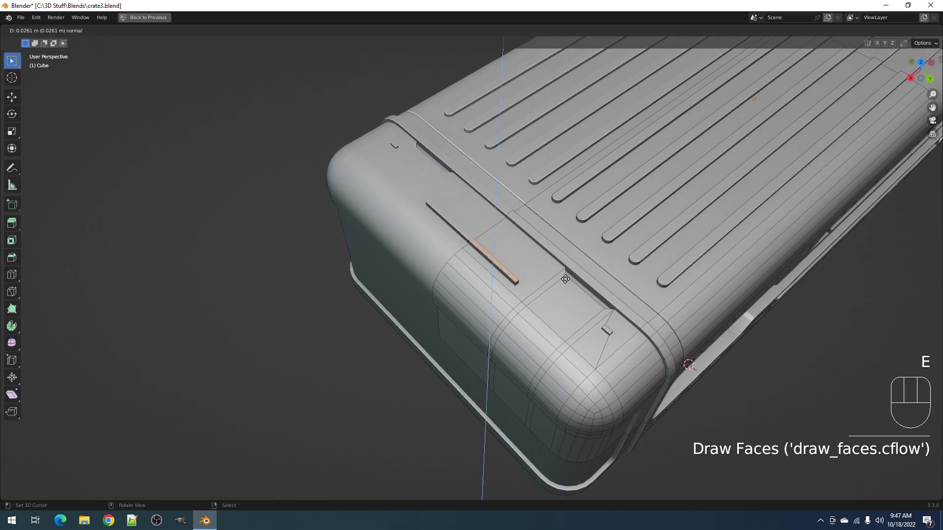
click(565, 281)
key(Tab)
scroll(566, 281, down, 6)
scroll(558, 285, up, 4)
shift+middle_drag(590, 264, 544, 286)
click(543, 284)
key(Tab)
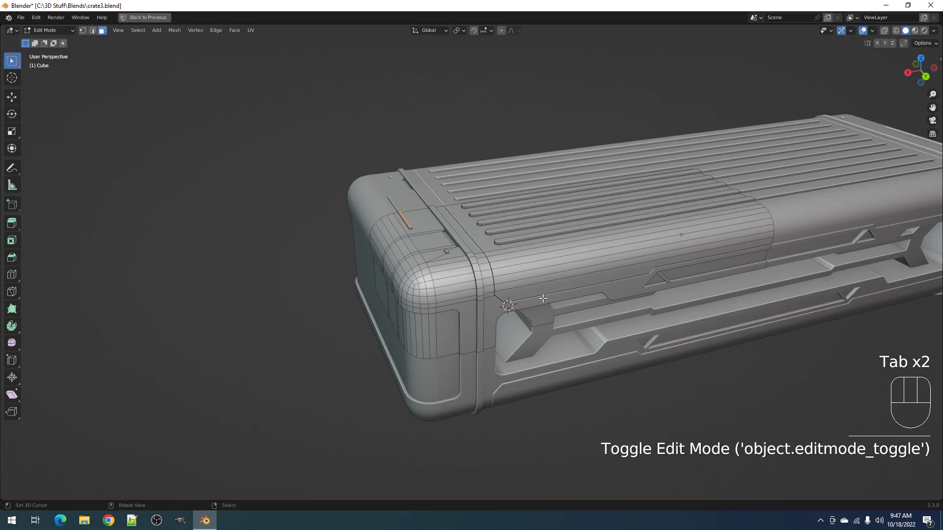
scroll(458, 291, down, 3)
key(Tab)
key(Tab)
key(shift+ctrl+x)
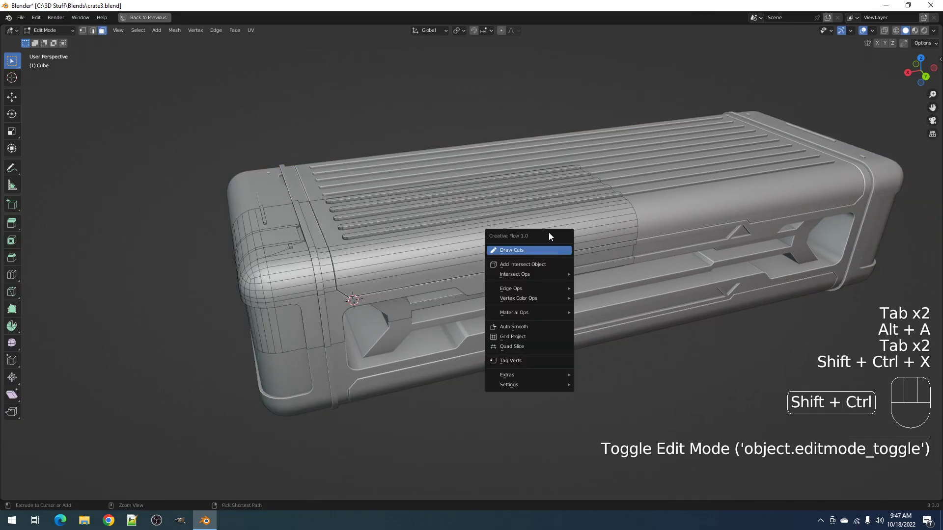
key(Tab)
Step: Connect the inner and outer corner vertices with an edge where the side brace's diagonal arm meets its base
middle_drag(521, 283, 502, 257)
click(507, 267)
scroll(507, 267, up, 2)
key(Tab)
key(Tab)
key(Tab)
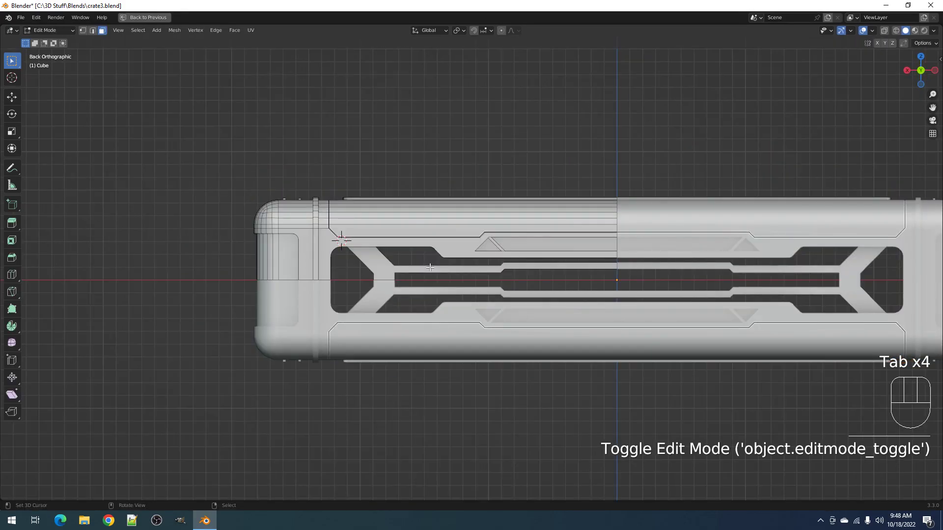
shift+middle_drag(429, 268, 419, 288)
scroll(418, 290, up, 4)
alt+middle_drag(613, 314, 550, 308)
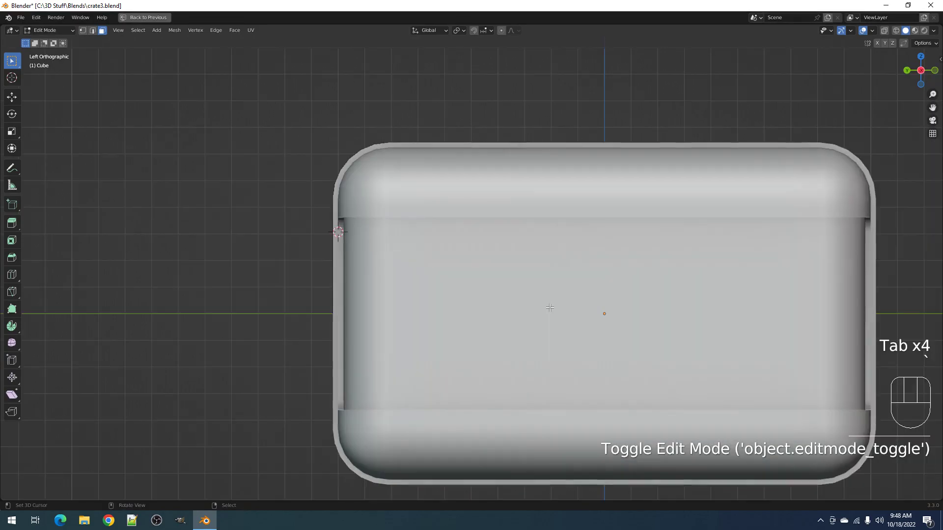
middle_drag(422, 318, 422, 291)
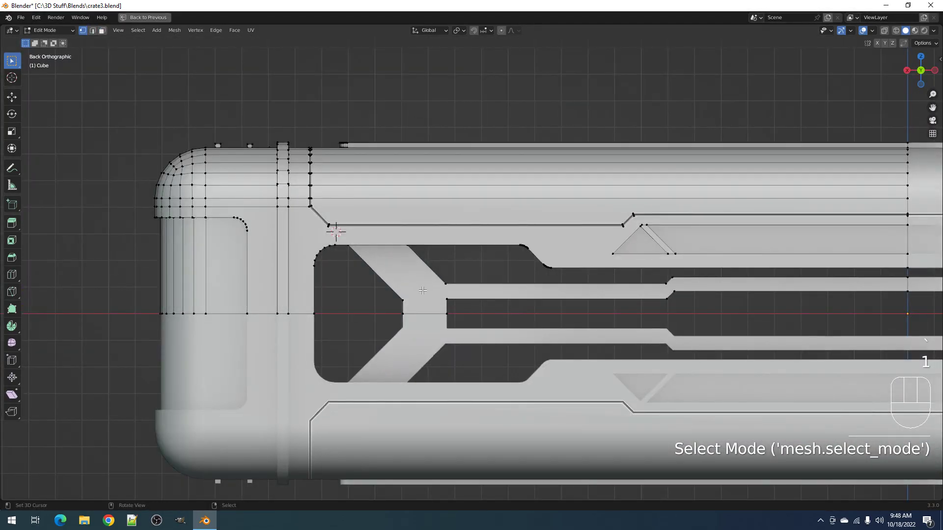
scroll(464, 301, up, 3)
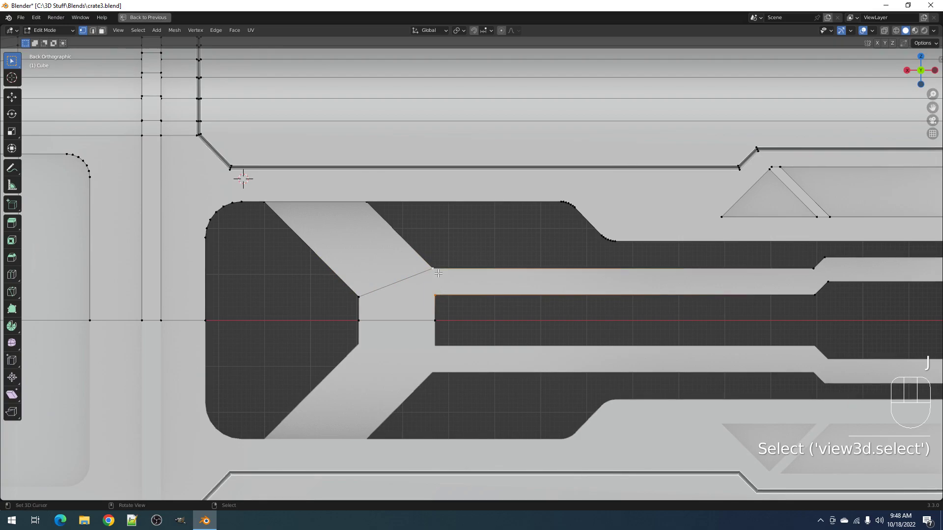
Step: Connect the opposing vertices across the narrow rail at its start and at both corners of its step
scroll(439, 276, down, 4)
shift+middle_drag(686, 294, 497, 290)
scroll(497, 290, up, 4)
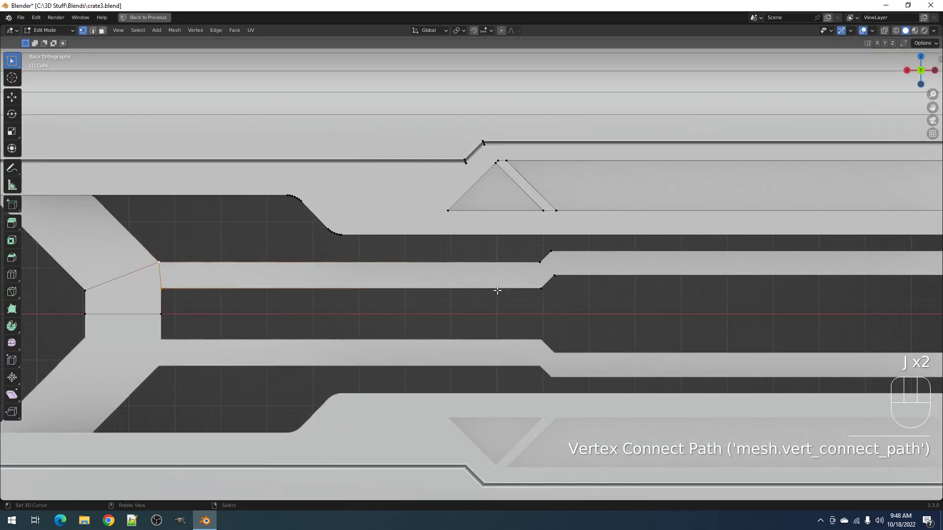
shift+click(535, 289)
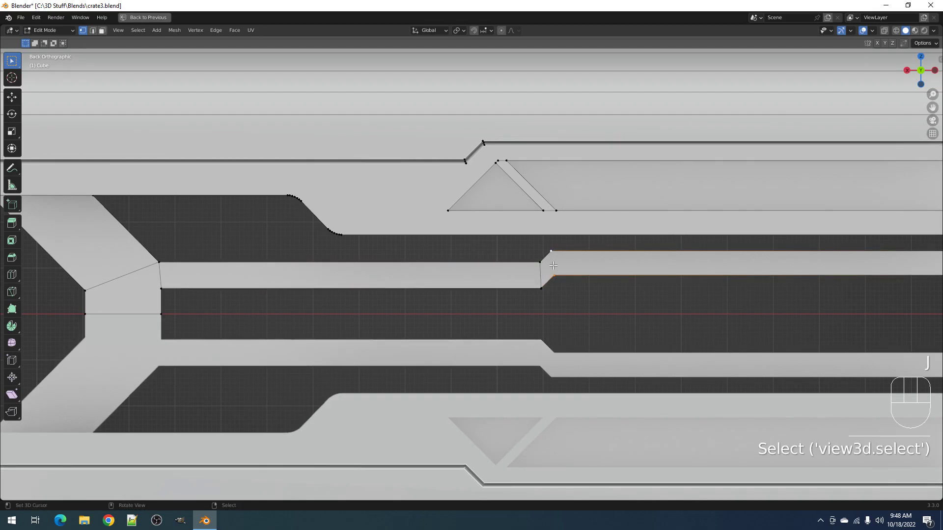
scroll(579, 290, down, 5)
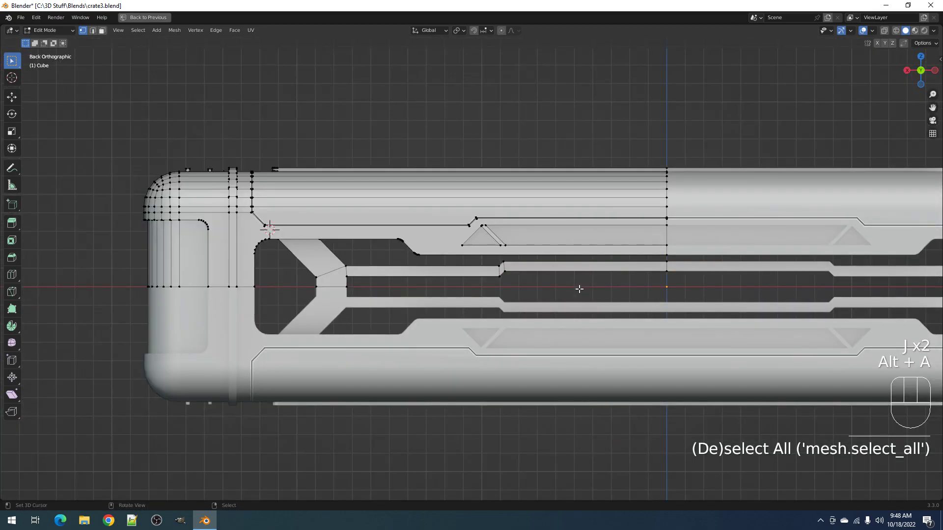
Step: Examine the crate's side openings, top ribs and end section from several angles
shift+middle_drag(407, 284, 559, 279)
scroll(560, 279, up, 5)
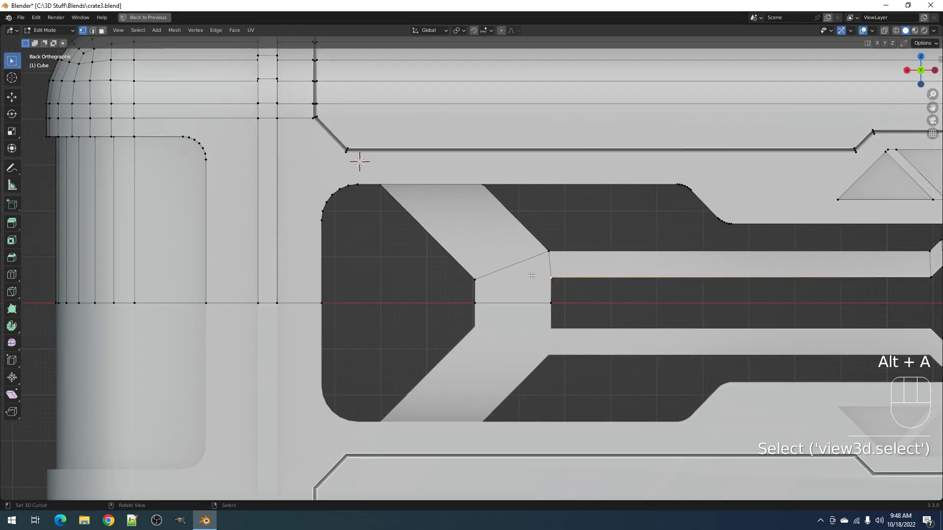
scroll(592, 284, down, 5)
key(alt+a)
middle_drag(587, 282, 603, 321)
shift+middle_drag(652, 290, 531, 305)
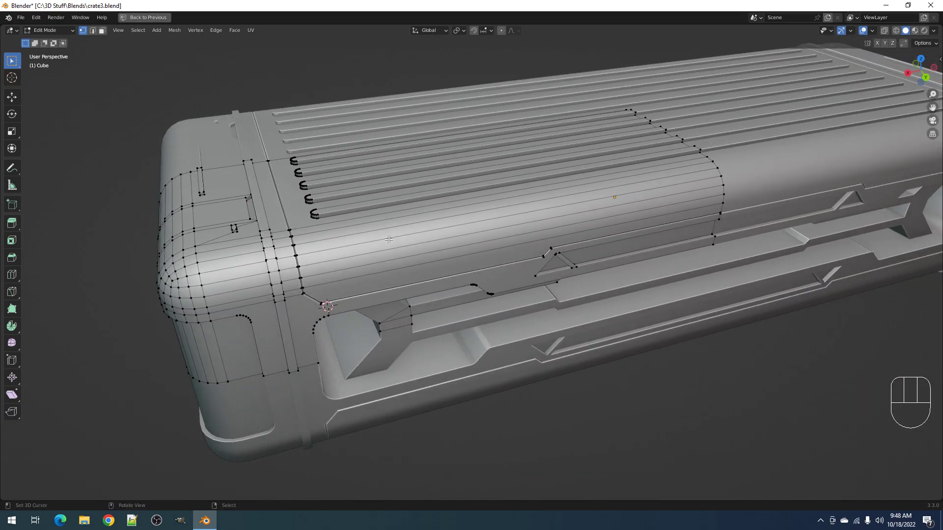
scroll(326, 256, down, 4)
middle_drag(325, 256, 333, 255)
scroll(333, 256, up, 4)
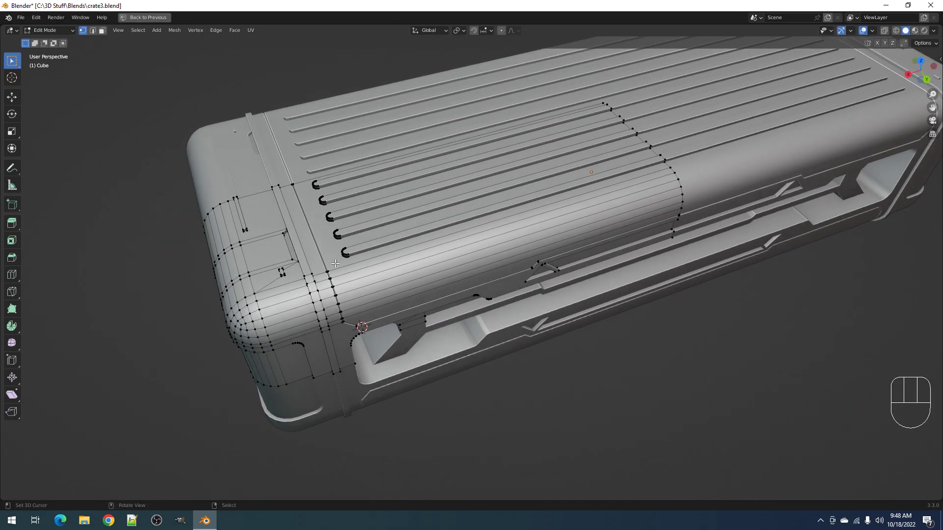
key(Tab)
scroll(439, 293, down, 3)
shift+middle_drag(439, 294, 469, 285)
scroll(474, 269, up, 2)
click(474, 269)
key(Tab)
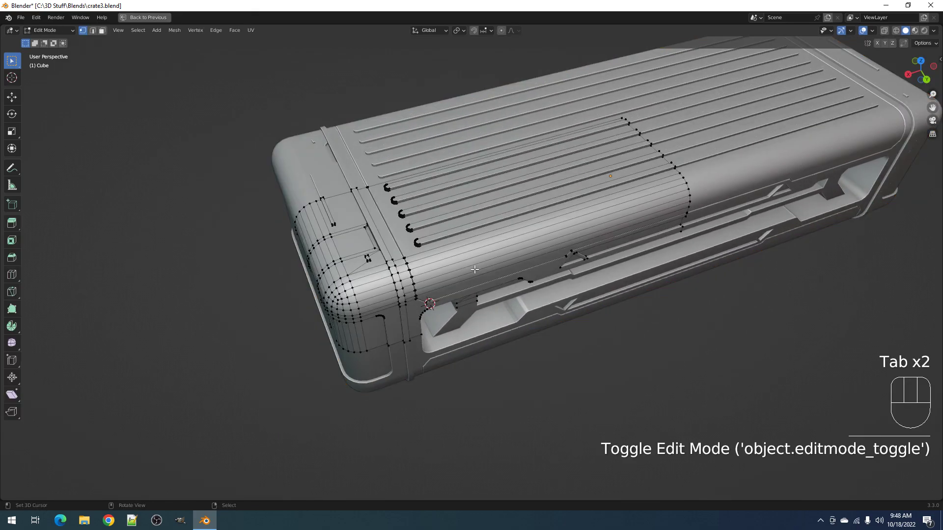
scroll(474, 269, up, 1)
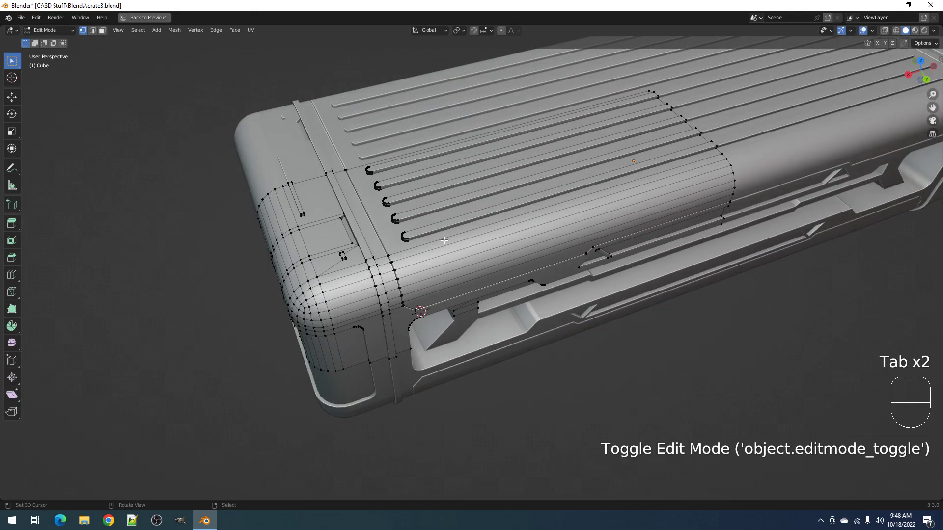
scroll(444, 240, down, 3)
middle_drag(444, 240, 417, 261)
scroll(416, 262, up, 3)
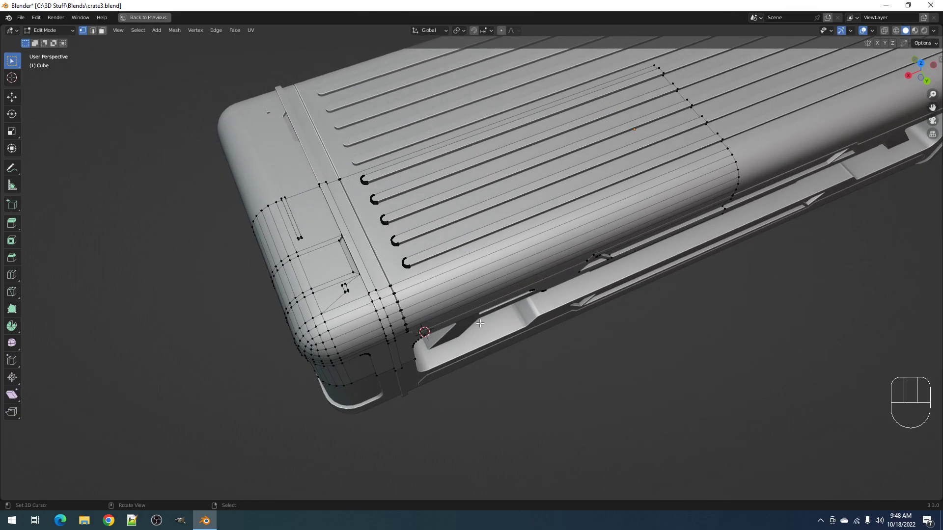
scroll(479, 323, down, 3)
Step: Select the flat face surrounding the thin raised bar on top of the crate's end section
key(Tab)
middle_drag(480, 323, 494, 267)
scroll(491, 290, up, 3)
scroll(505, 274, up, 3)
scroll(505, 274, down, 2)
scroll(540, 274, up, 2)
key(Tab)
scroll(489, 267, up, 2)
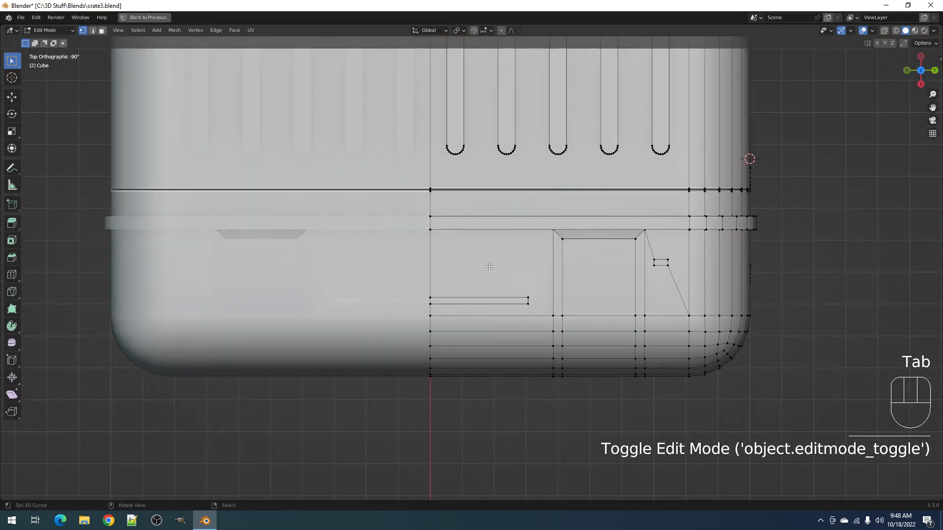
scroll(482, 268, up, 3)
Step: Try a small box cut across the mirror centre line around the thin bar's inner end with Draw Cuts, then undo it
key(ctrl+shift+x)
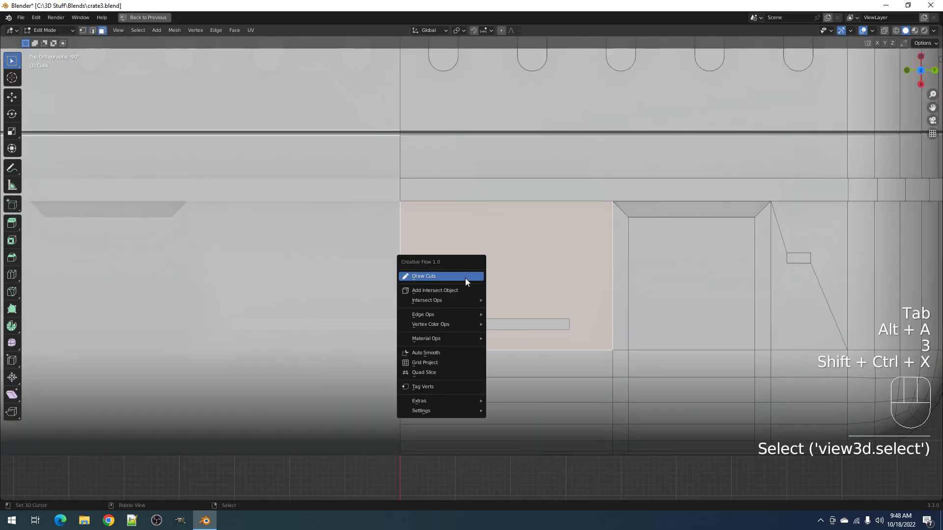
click(465, 278)
click(382, 311)
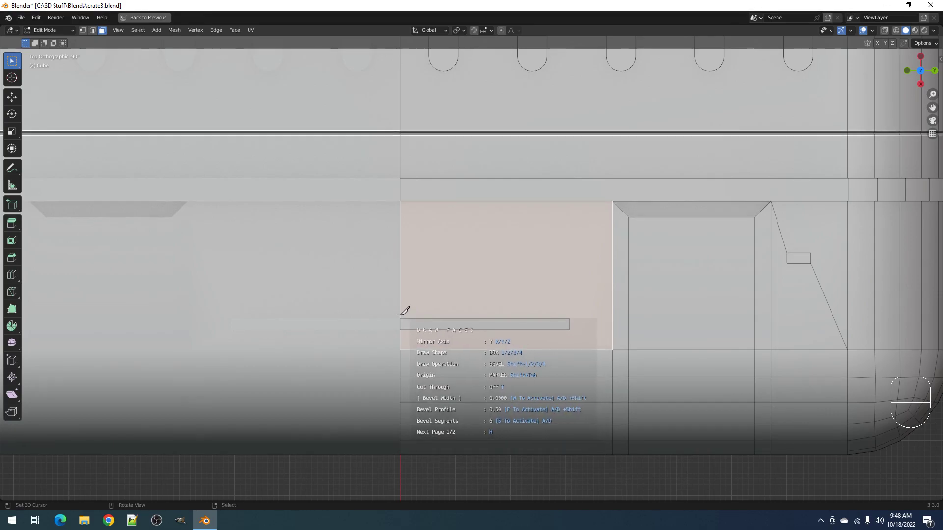
drag(387, 312, 469, 335)
middle_drag(468, 342, 478, 278)
key(ctrl+z)
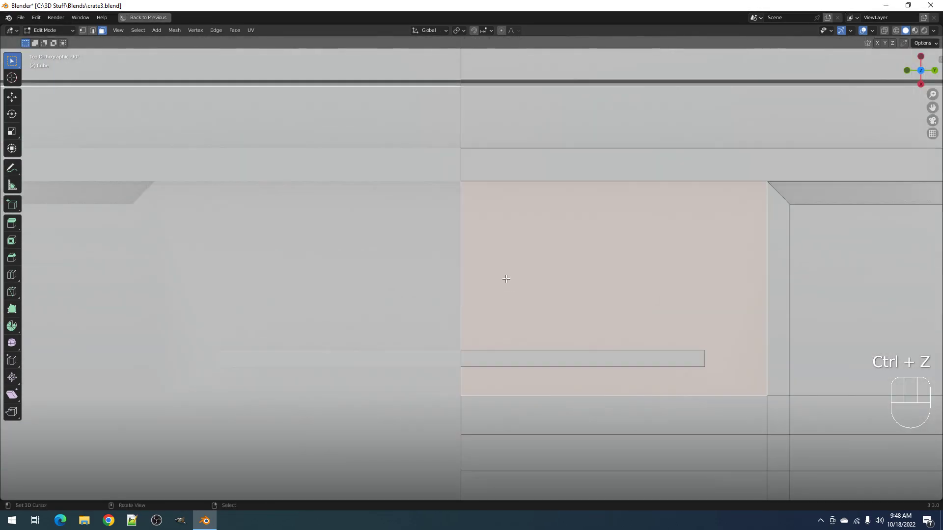
Step: Cut a small box across the mirror centre line at the thin bar's inner end with Draw Cuts and extrude it inward as a recess
key(ctrl+shift+x)
click(506, 276)
key(3)
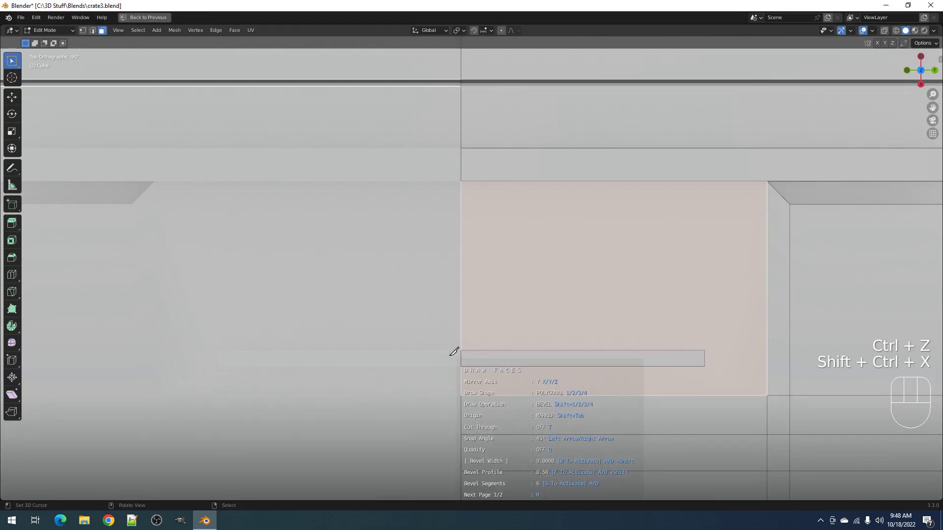
click(445, 359)
key(1)
click(548, 336)
middle_drag(555, 336, 482, 297)
scroll(482, 297, down, 2)
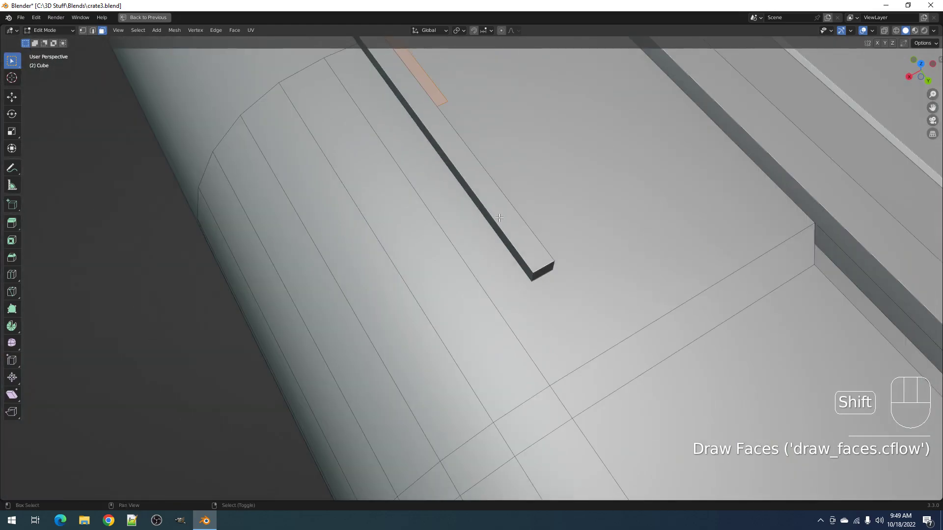
shift+middle_drag(496, 195, 497, 321)
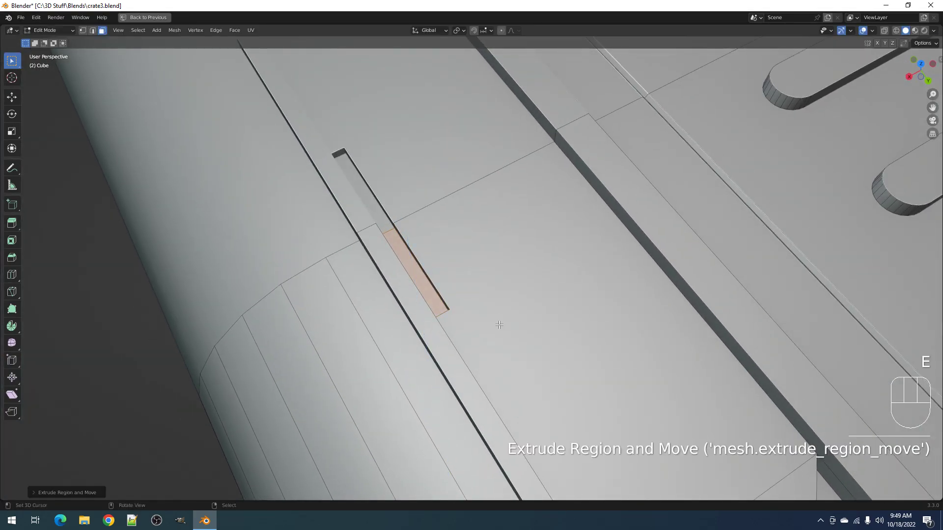
Step: Examine the new recess, the crate's top and its side openings from several angles, with and without the mesh edges
key(Tab)
scroll(505, 312, down, 10)
key(alt+a)
scroll(481, 316, down, 2)
shift+middle_drag(587, 311, 498, 272)
scroll(488, 295, up, 3)
click(529, 243)
key(Tab)
middle_drag(529, 243, 483, 241)
key(alt+a)
key(Tab)
scroll(484, 282, up, 3)
key(Tab)
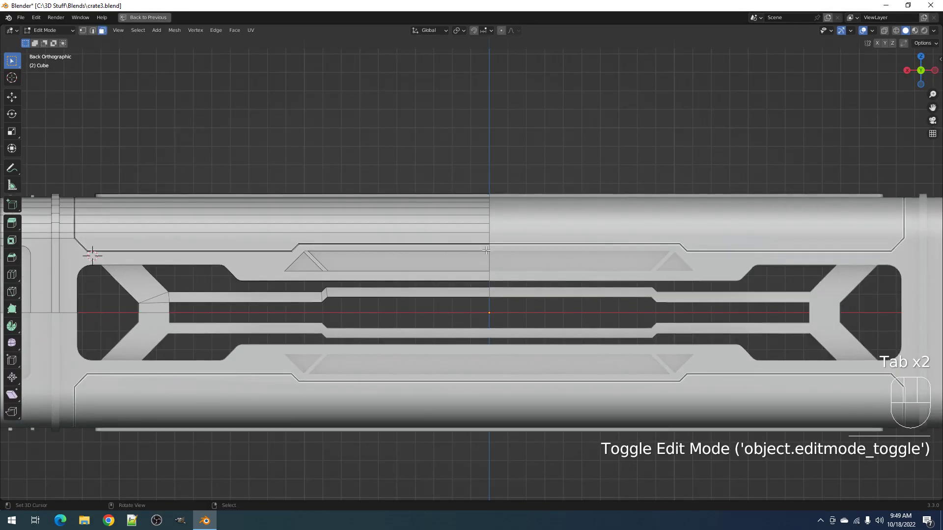
scroll(363, 266, down, 2)
shift+middle_drag(362, 266, 506, 249)
scroll(522, 290, down, 3)
Step: Select the whole mesh and set its vertex colour to a pale cream of R 1.00, G 0.99, B 0.86
key(a)
key(shift+ctrl+x)
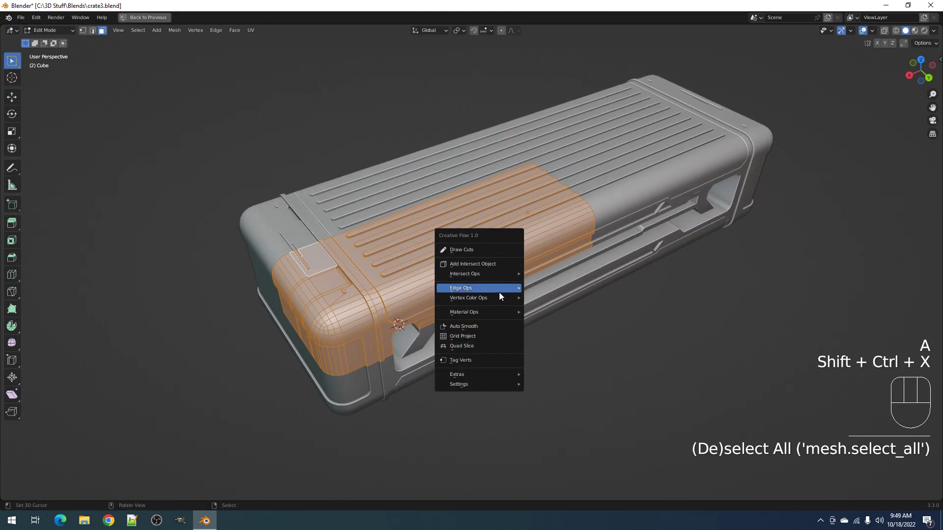
key(shift+alt+z)
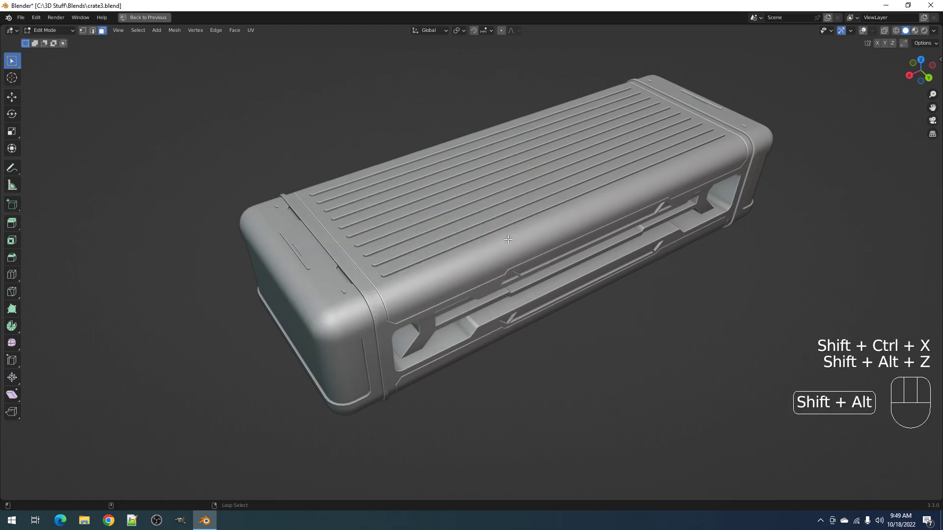
key(shift+ctrl+x)
mouse_move(480, 287)
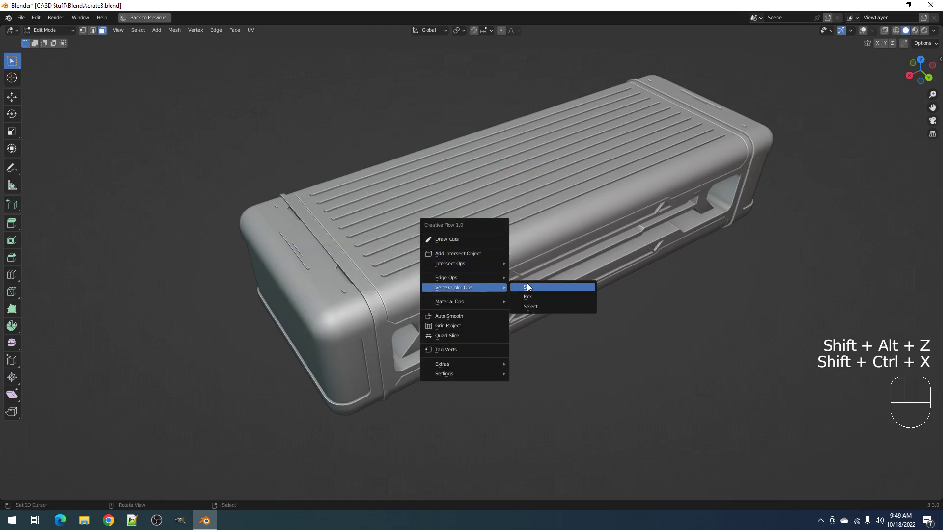
click(528, 285)
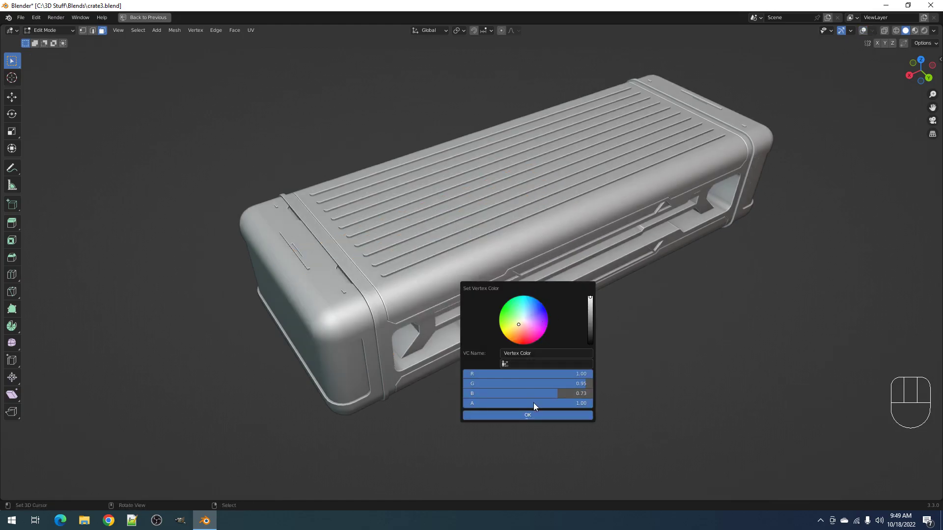
click(536, 416)
key(F9)
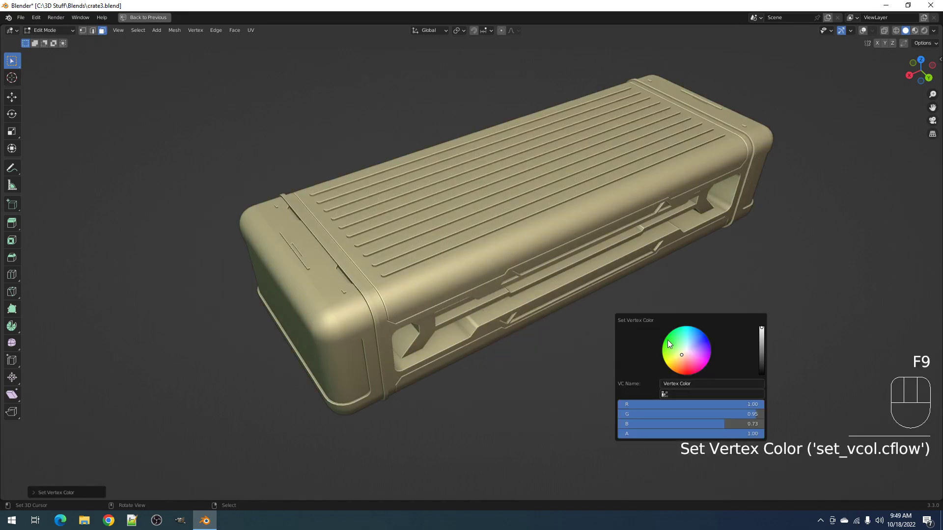
mouse_move(682, 353)
mouse_down()
mouse_move(688, 341)
mouse_move(683, 350)
mouse_up()
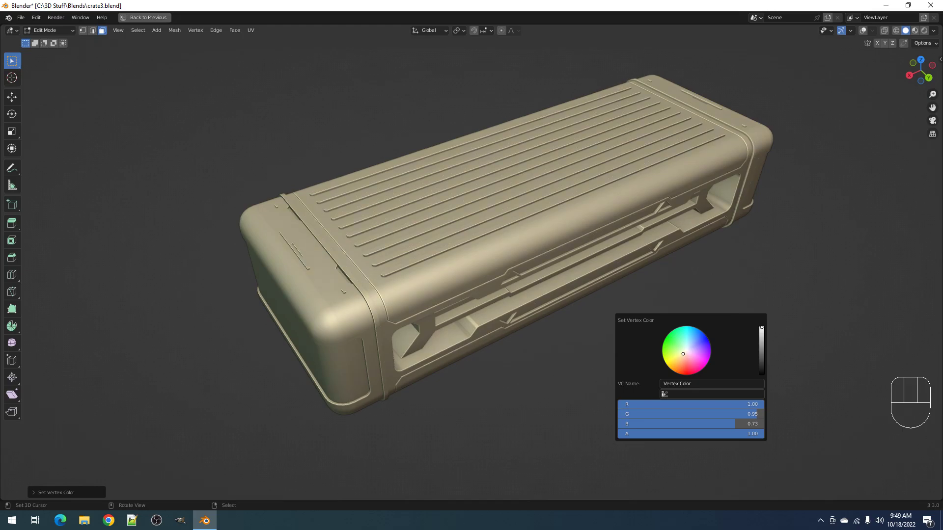
Step: Select the continuous run of recessed panel faces around the crate's end corner
middle_drag(654, 352, 598, 250)
middle_drag(363, 303, 452, 287)
click(452, 287)
key(Tab)
key(shift+alt+z)
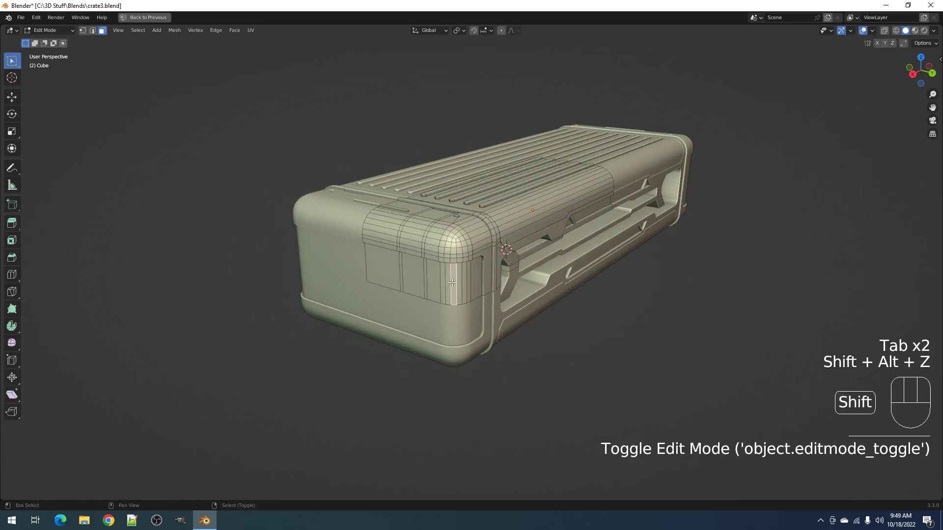
middle_drag(489, 289, 496, 275)
ctrl+click(455, 269)
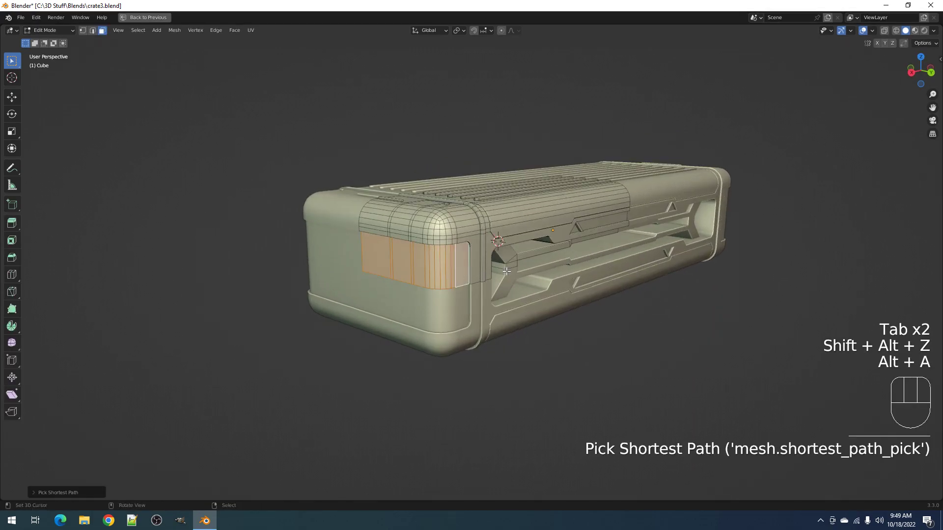
scroll(546, 267, up, 2)
scroll(546, 266, down, 2)
Step: Set the vertex colour of the selected end panel faces to a darker cream of R 0.83, G 0.82, B 0.71
key(shift+alt+z)
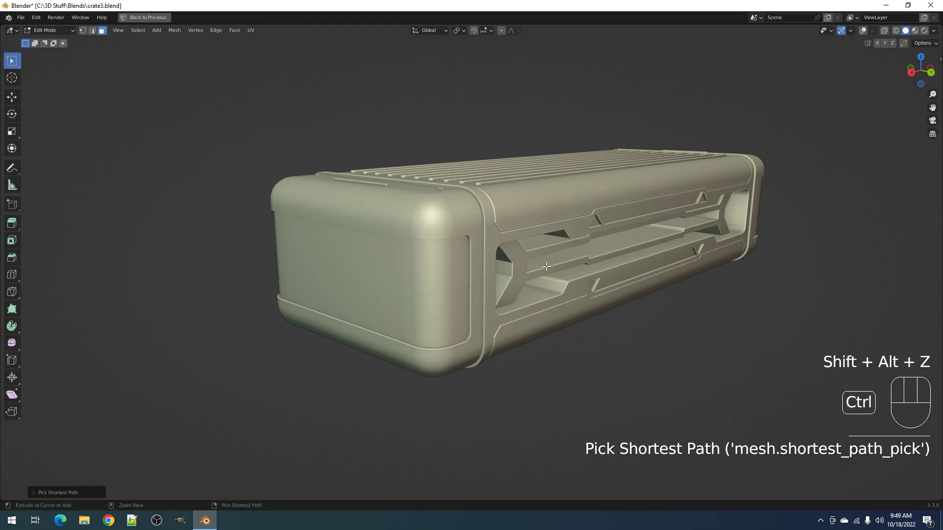
key(shift+ctrl+x)
mouse_move(546, 266)
click(582, 266)
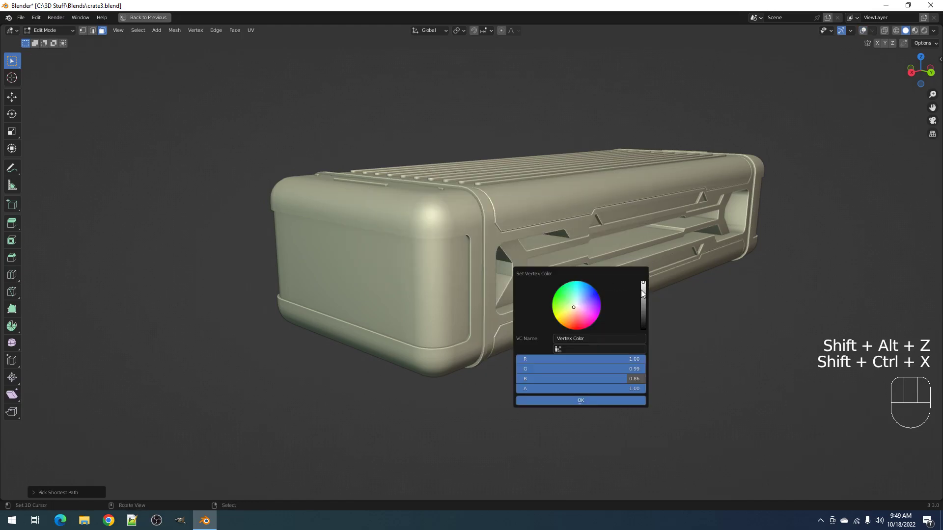
click(594, 400)
Step: Give the long inset panel above the side opening the vertex colour R 0.83, G 0.82, B 0.71
middle_drag(610, 356, 550, 289)
key(Tab)
key(Tab)
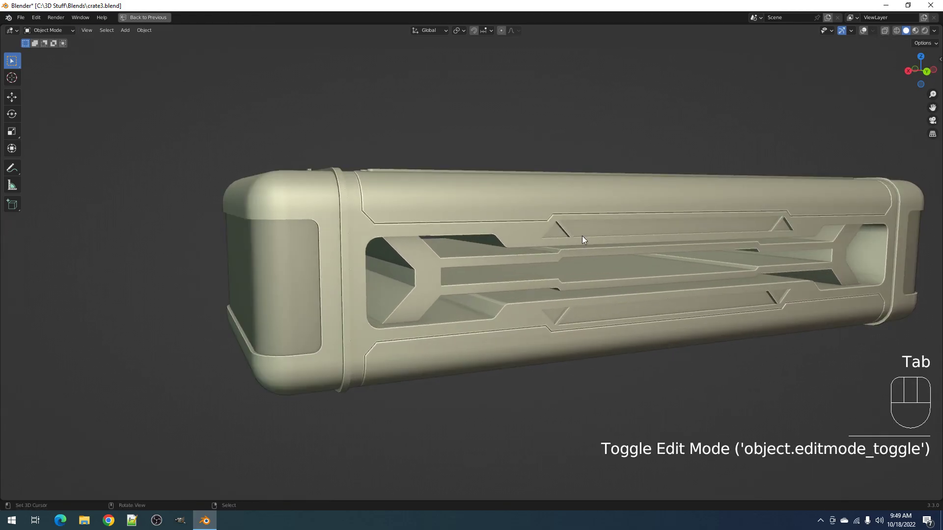
key(shift+alt+z)
shift+middle_drag(635, 225, 574, 248)
key(shift+ctrl+x)
mouse_move(574, 247)
click(630, 246)
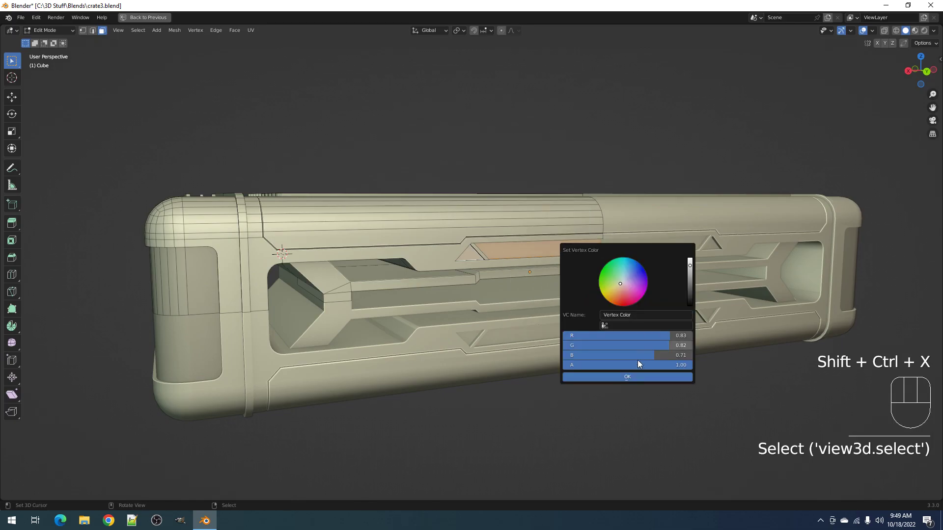
click(628, 377)
Step: Apply the vertex colour R 0.83, G 0.82, B 0.71 to the recessed notch beside the band on the end section's top
key(Tab)
middle_drag(477, 315, 402, 302)
key(alt+a)
scroll(460, 310, up, 3)
key(Tab)
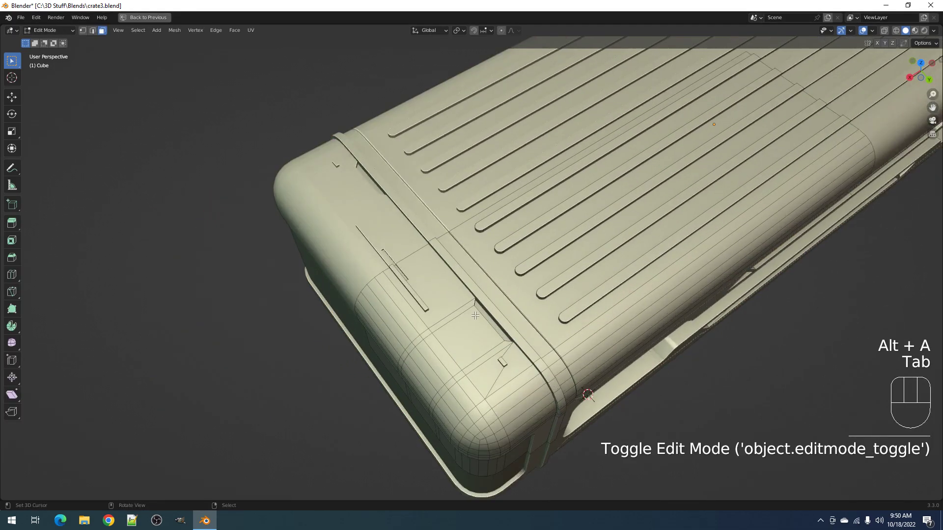
scroll(488, 325, up, 3)
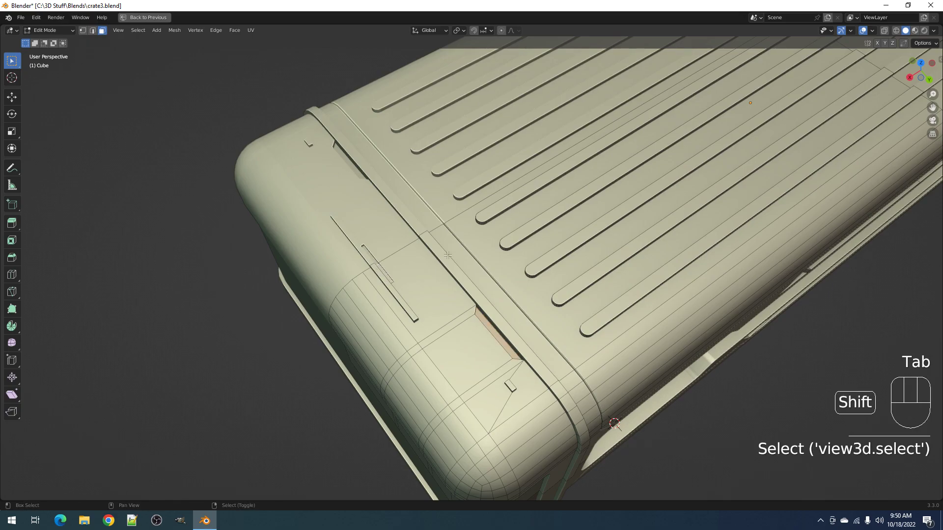
key(shift+ctrl+x)
click(473, 256)
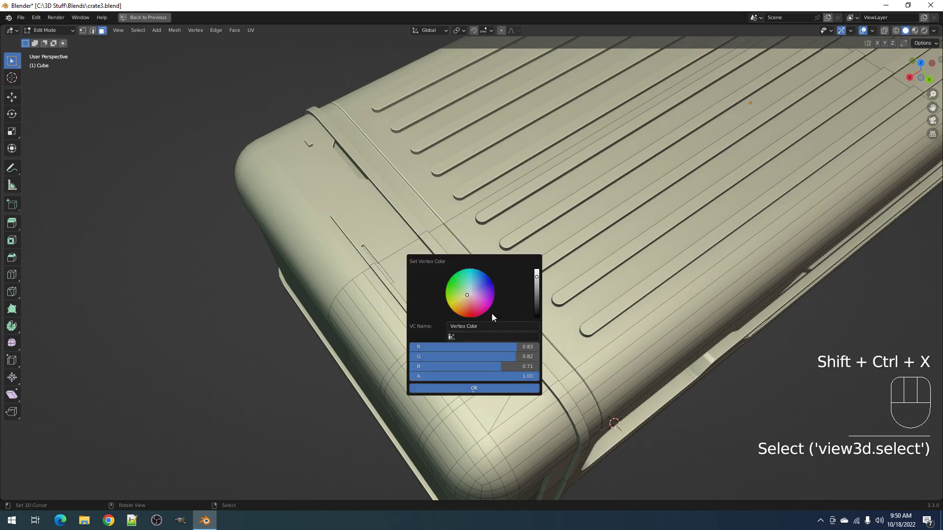
click(471, 387)
Step: Cut a small right-angled triangle into the side, just inside the panel groove's chamfered corner, with a polygonal Draw Cuts shape
key(Tab)
scroll(547, 303, down, 4)
key(alt+a)
middle_drag(546, 303, 504, 286)
shift+middle_drag(405, 211, 479, 251)
click(479, 252)
key(Tab)
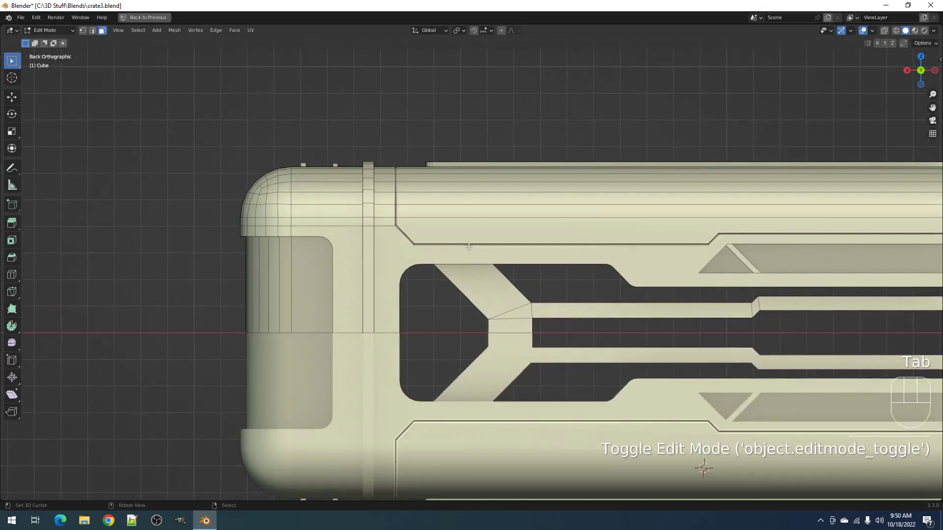
scroll(469, 247, up, 6)
key(alt+a)
key(ctrl+shift+x)
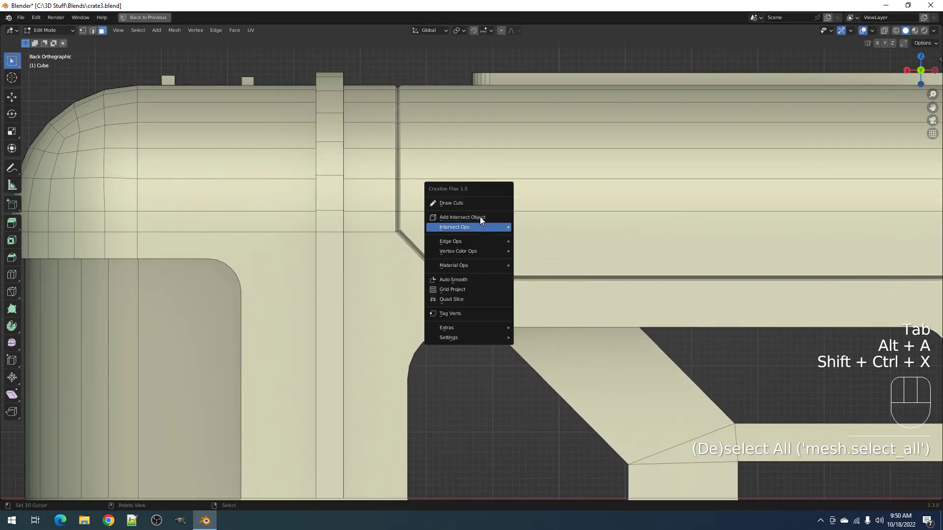
click(470, 200)
click(426, 236)
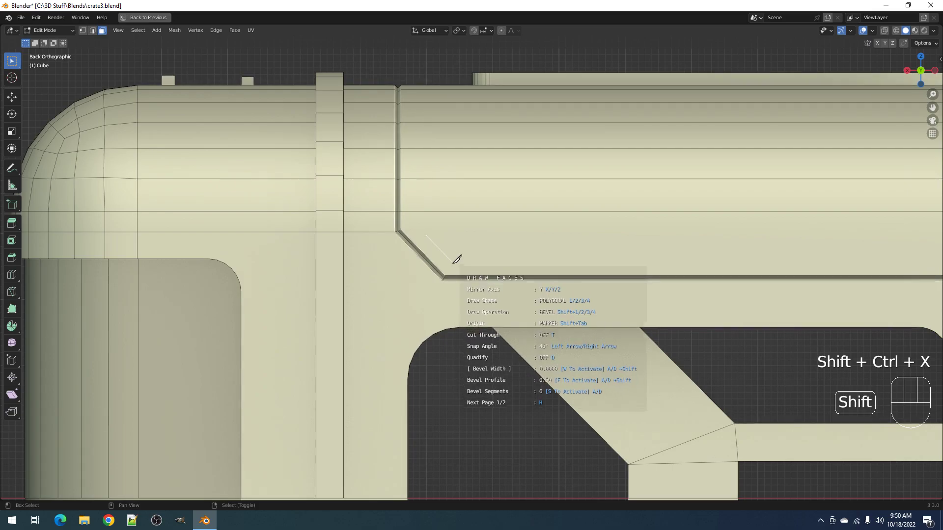
shift+click(452, 263)
shift+click(453, 236)
right_click(455, 231)
Step: Set the vertex colour of the small triangle to red and brighten it slightly
scroll(497, 256, down, 7)
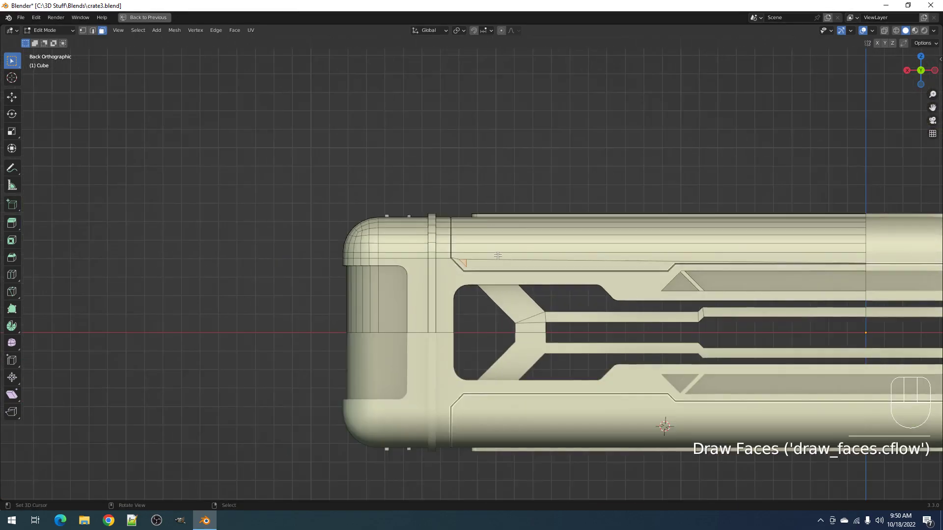
middle_drag(497, 255, 510, 263)
scroll(523, 269, up, 4)
key(shift+ctrl+x)
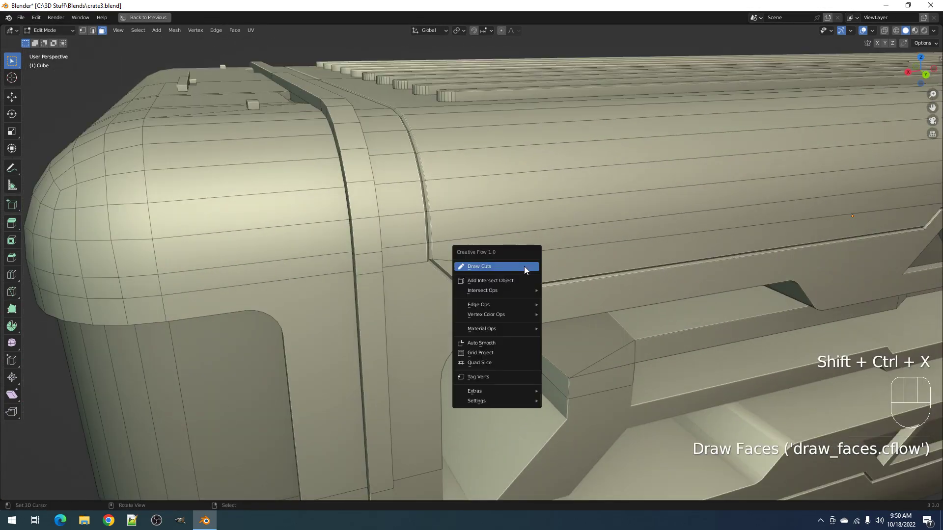
mouse_move(528, 305)
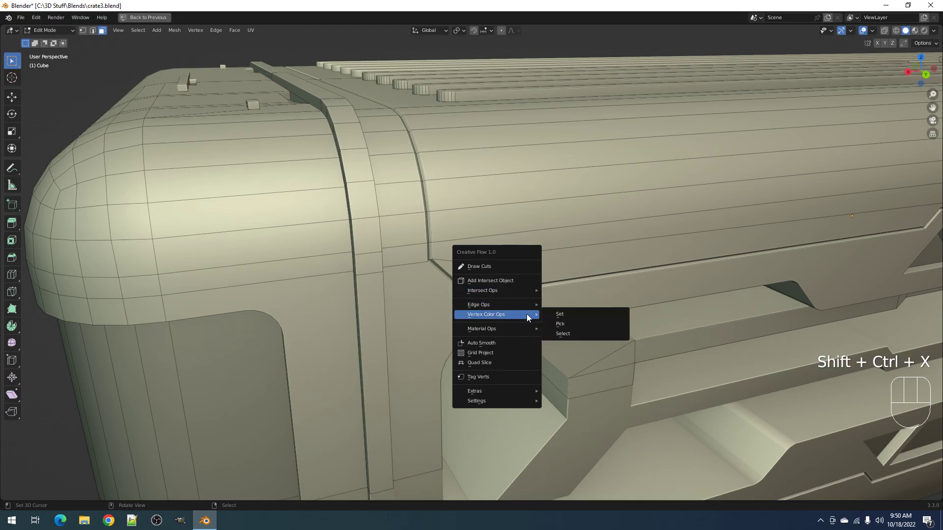
click(555, 315)
click(546, 369)
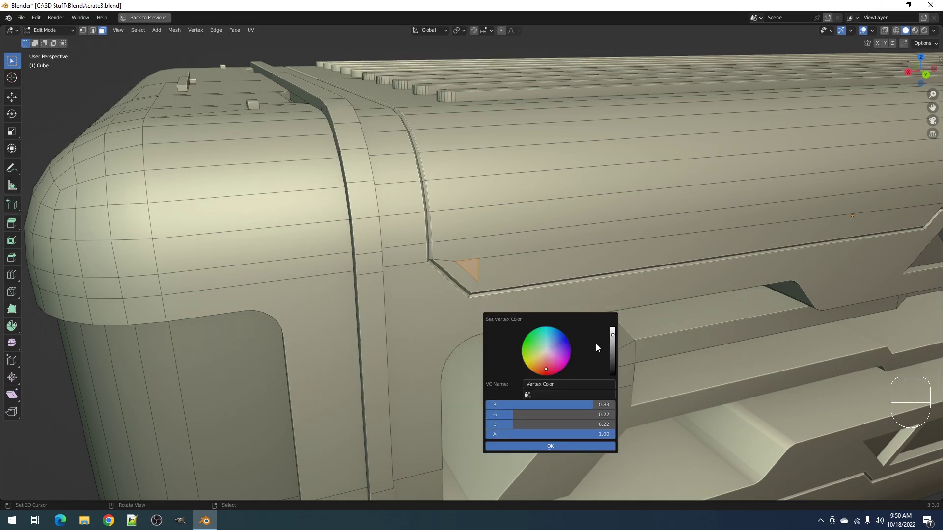
drag(611, 335, 612, 331)
click(540, 444)
Step: Examine the coloured panels and red triangle marks on the crate from several angles
key(Tab)
scroll(559, 277, down, 7)
shift+middle_drag(569, 280, 499, 290)
key(alt+a)
key(Tab)
key(alt+a)
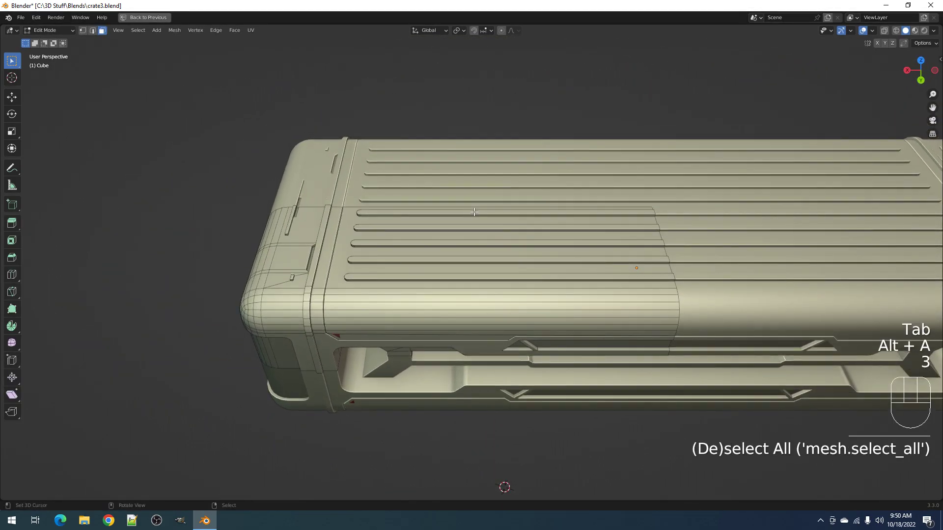
scroll(474, 212, down, 2)
middle_drag(528, 359, 547, 282)
scroll(539, 260, up, 1)
key(Tab)
shift+middle_drag(464, 292, 536, 271)
scroll(535, 271, up, 2)
scroll(535, 271, up, 1)
Step: Select the upper inner rail and strut faces in the side opening by growing from the rail's underside, and add the strut's inner side face
key(Tab)
middle_drag(619, 261, 540, 272)
key(alt+a)
scroll(540, 272, up, 1)
middle_drag(540, 273, 535, 261)
shift+click(514, 263)
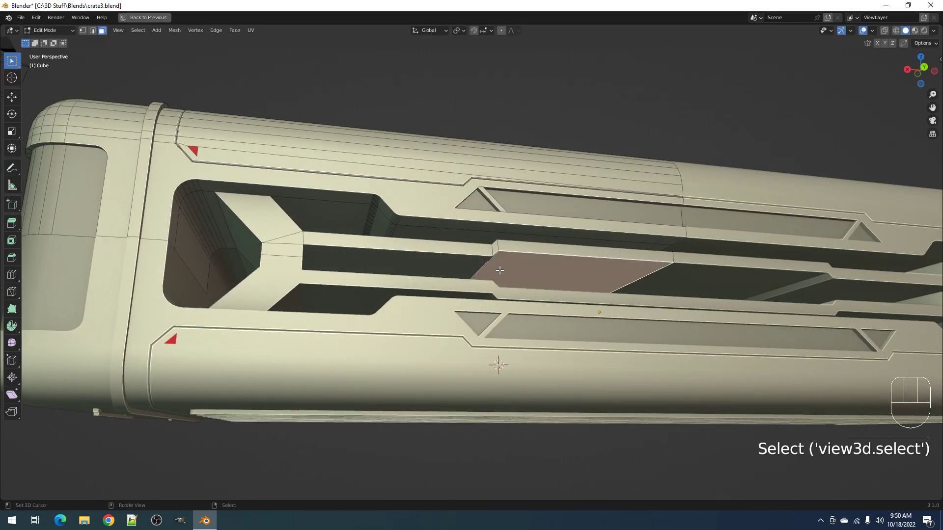
key(ctrl+KP_Add)
key(ctrl+KP_Add)
key(ctrl+KP_Add)
key(ctrl+KP_Add)
key(ctrl+z)
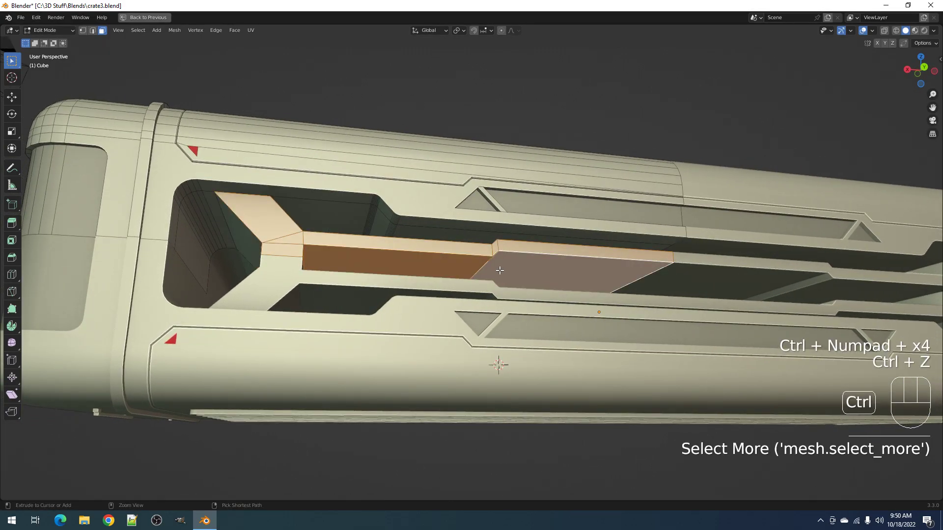
middle_drag(351, 230, 240, 223)
shift+click(240, 223)
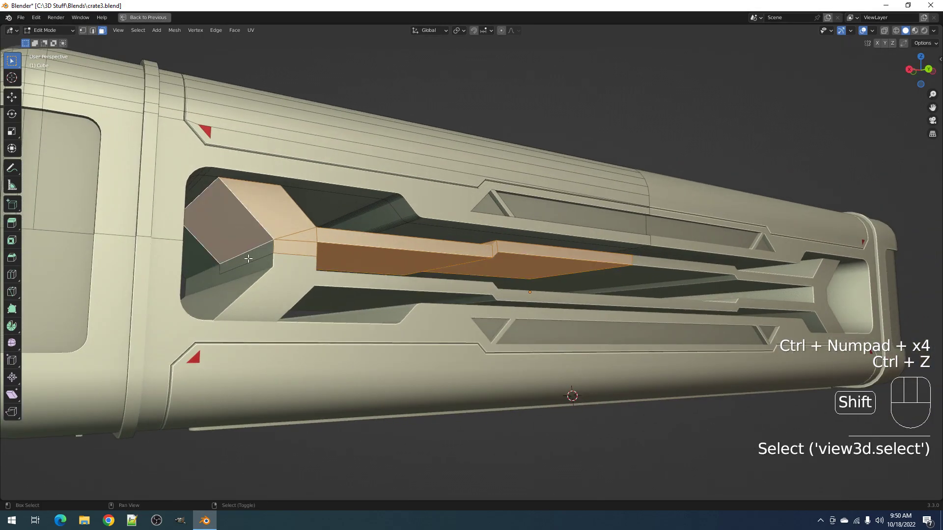
Step: Set the vertex colour of the selected rail and strut faces to a neutral grey
middle_drag(400, 200, 459, 242)
scroll(397, 225, down, 5)
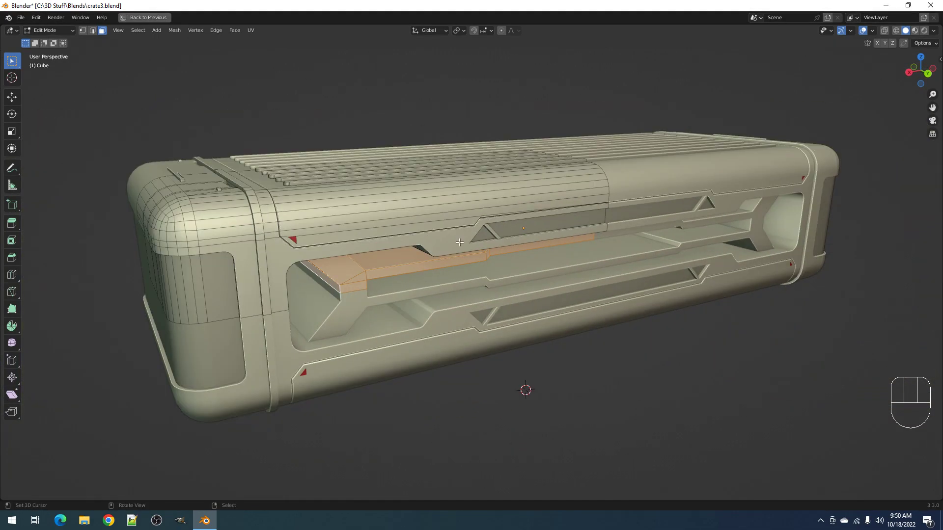
key(shift+ctrl+x)
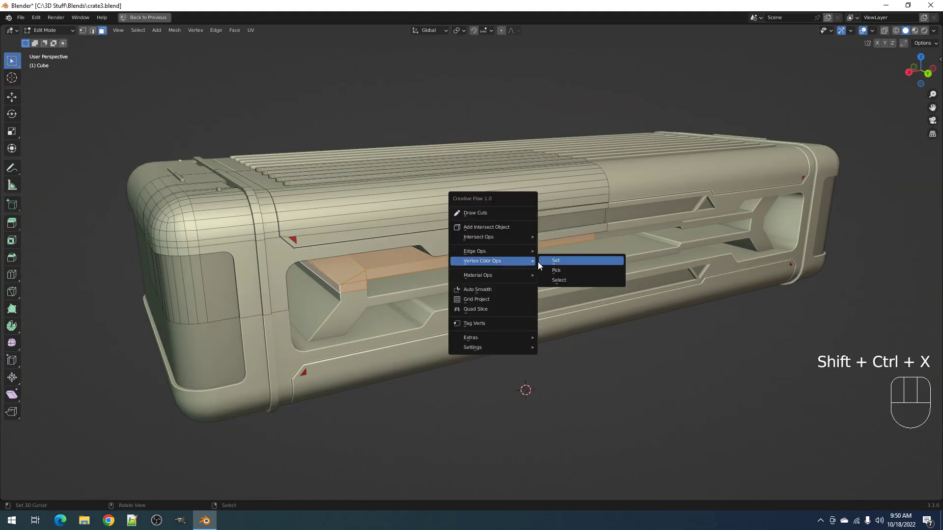
click(559, 262)
mouse_move(621, 285)
mouse_down()
mouse_move(622, 322)
mouse_move(621, 286)
mouse_up()
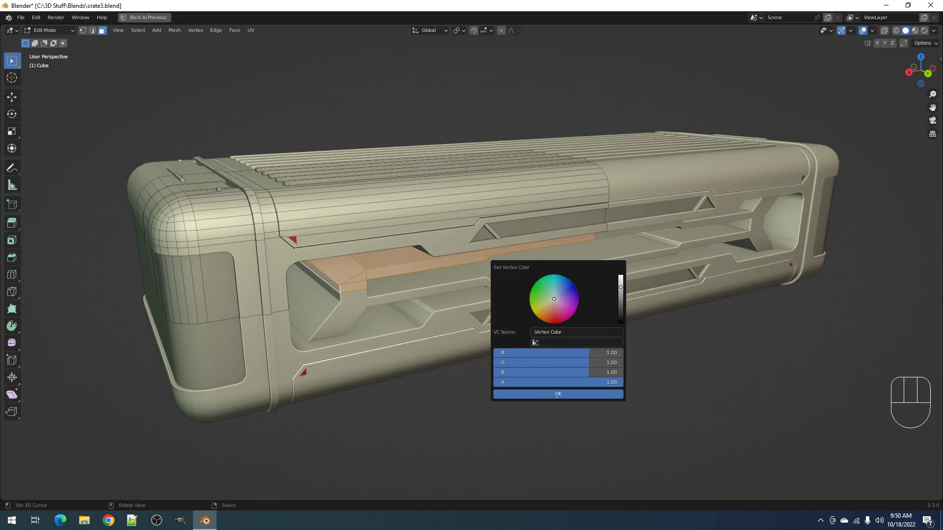
click(573, 392)
Step: Select the end panel's faces around the crate's corner and give them the inner rail's grey with the vertex colour picker
key(Tab)
scroll(529, 330, down, 3)
key(alt+a)
alt+middle_drag(567, 302, 500, 305)
scroll(499, 301, up, 3)
key(Tab)
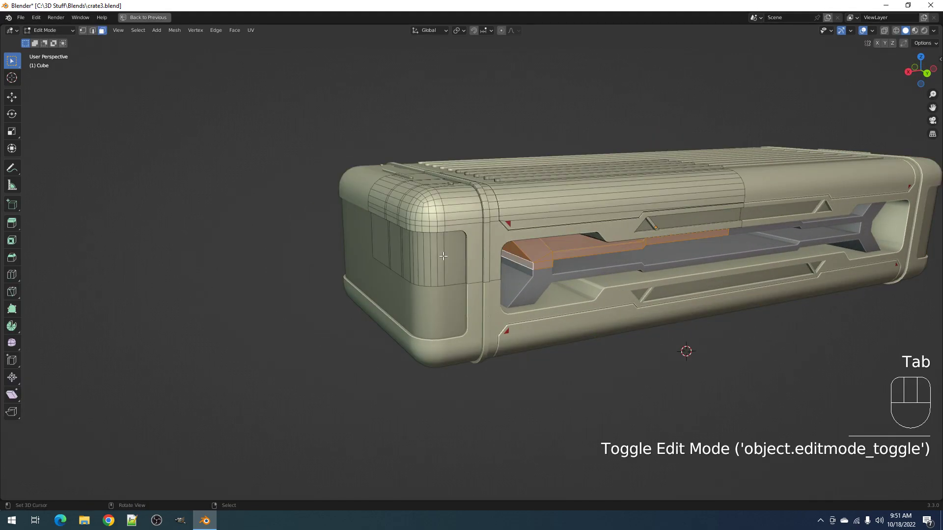
click(443, 256)
ctrl+click(381, 243)
key(shift+ctrl+x)
mouse_move(501, 259)
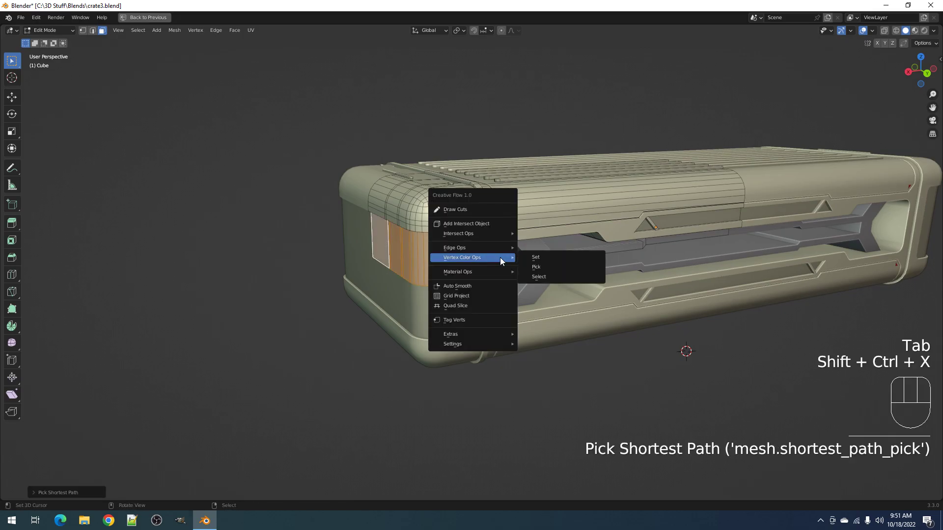
click(542, 276)
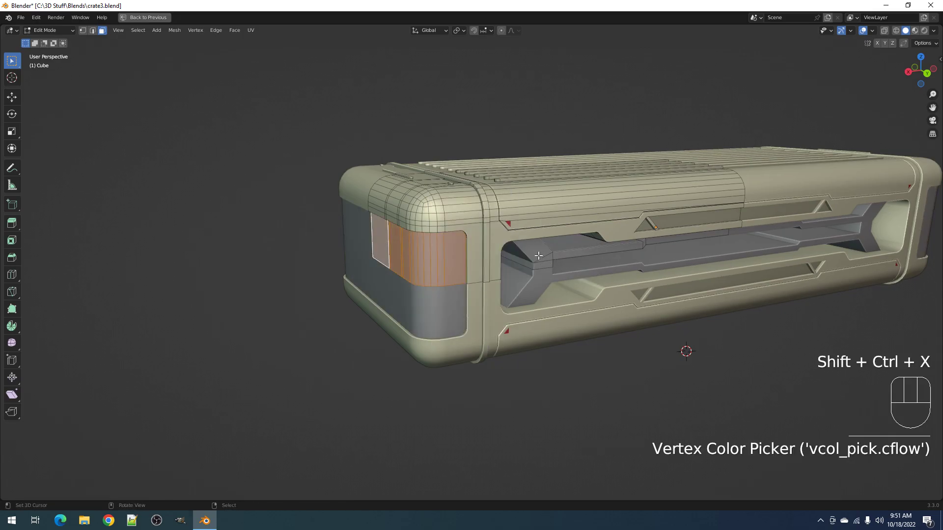
key(Tab)
Step: Examine the crate's grey end panels and inner rails from several angles
key(alt+a)
mouse_move(567, 299)
middle_down()
mouse_move(564, 275)
mouse_move(520, 280)
mouse_move(520, 290)
mouse_move(571, 296)
middle_up()
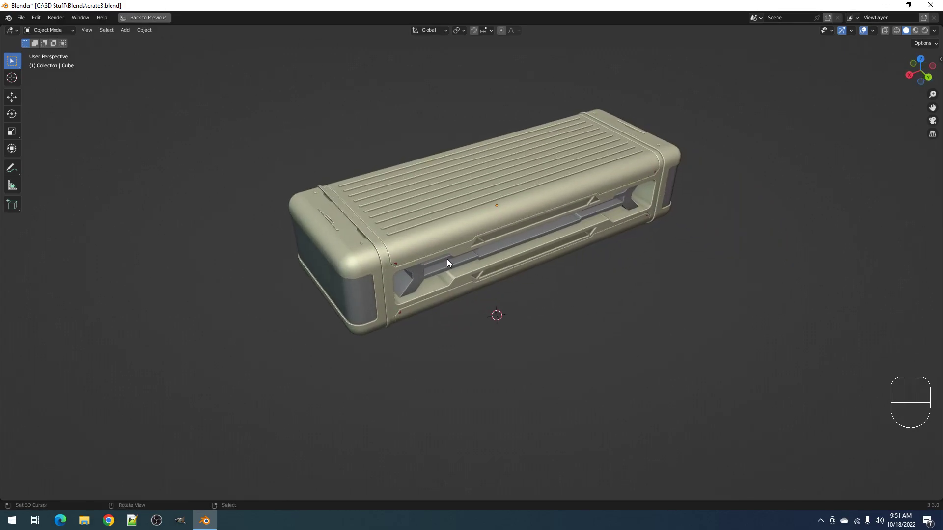
scroll(449, 257, up, 2)
shift+right_click(598, 291)
key(Tab)
middle_drag(598, 291, 576, 259)
key(Tab)
scroll(528, 234, up, 3)
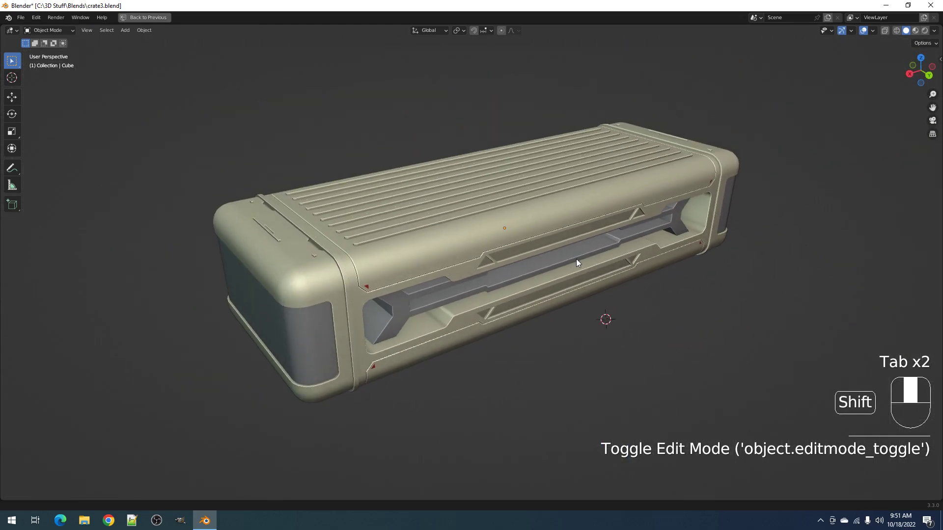
Step: Append the Grunge material from crate2.blend and select the crate
key(F4)
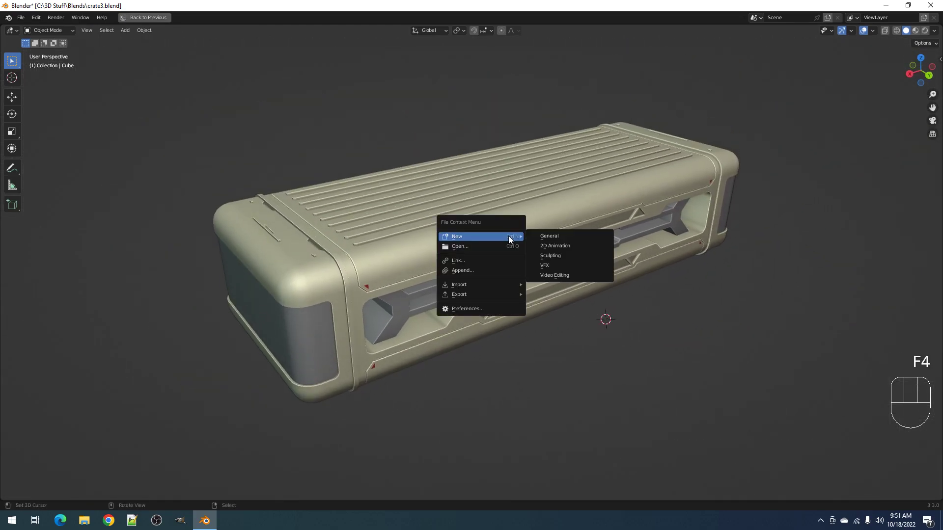
click(492, 270)
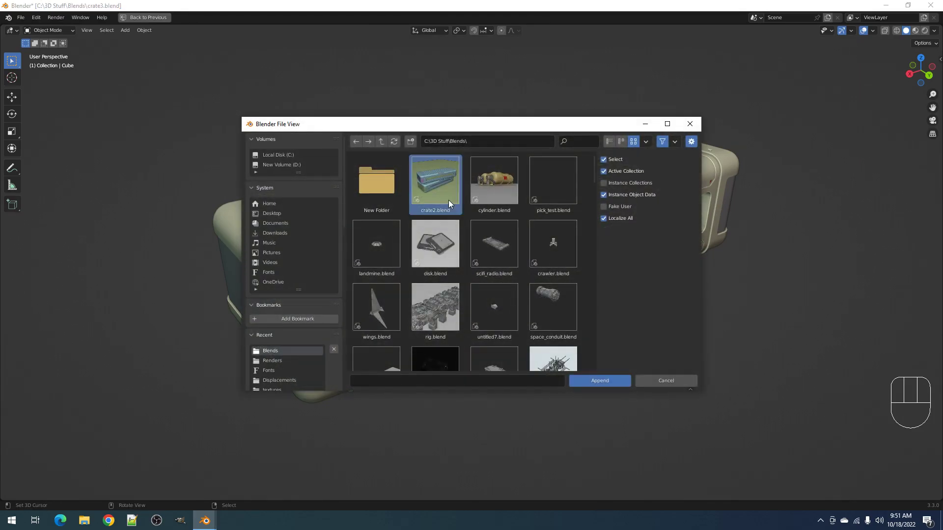
double_click(448, 199)
double_click(501, 265)
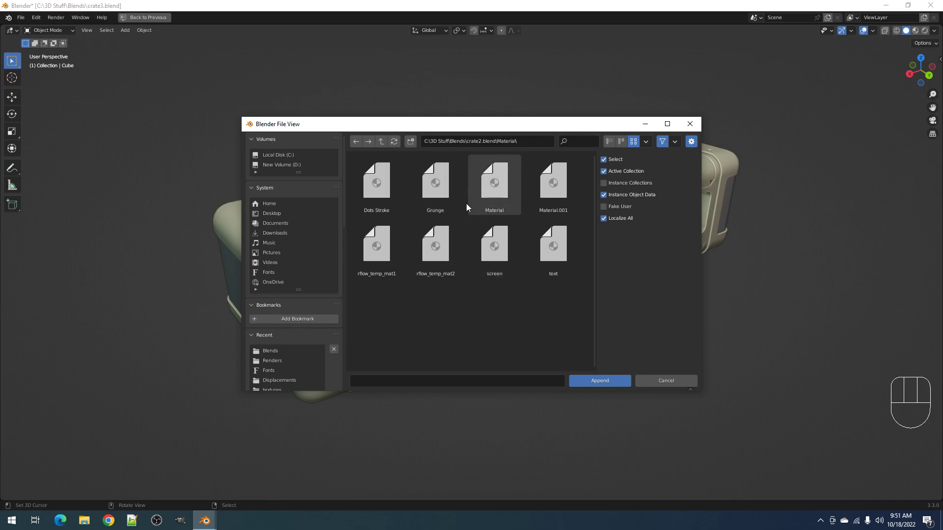
double_click(437, 202)
click(448, 235)
key(shift+ctrl+x)
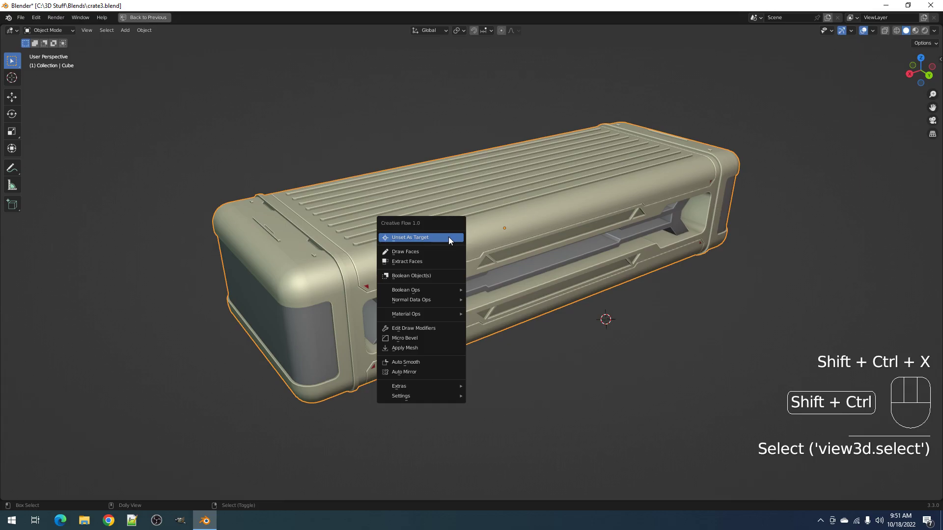
mouse_move(437, 299)
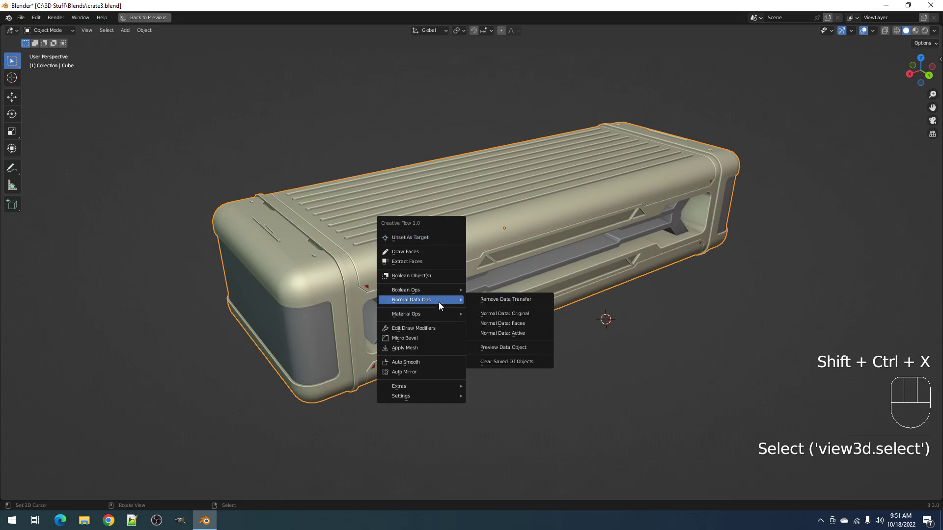
click(510, 323)
click(492, 340)
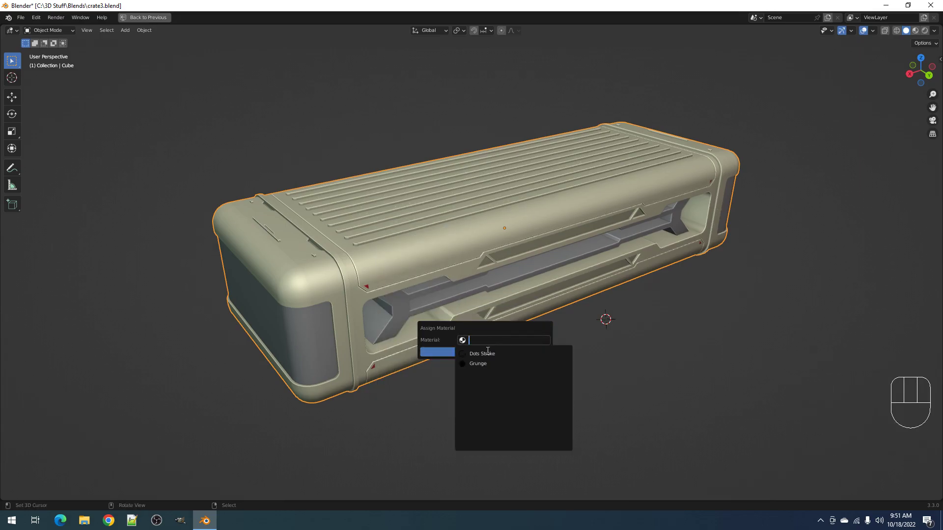
key(Escape)
key(Escape)
Step: Assign the Grunge material to the crate with the Creative Flow material operations
key(shift+ctrl+x)
mouse_move(438, 278)
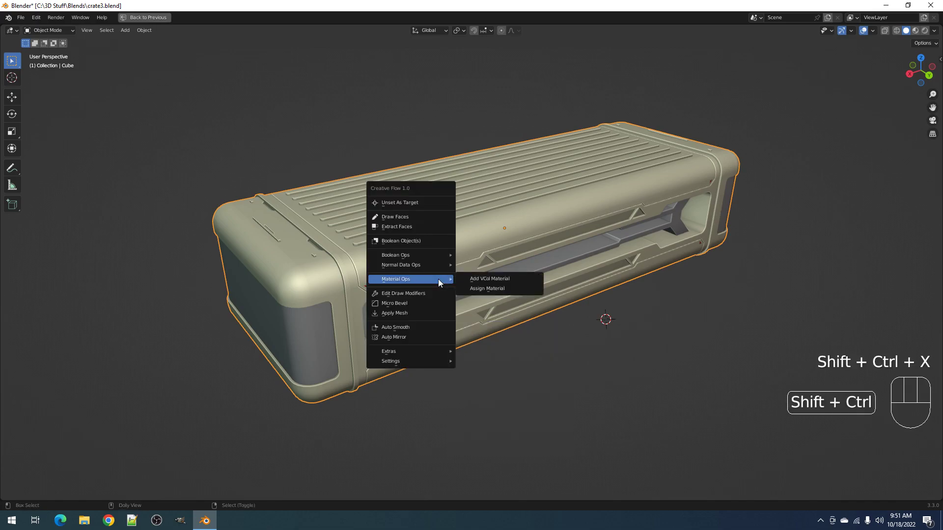
click(490, 288)
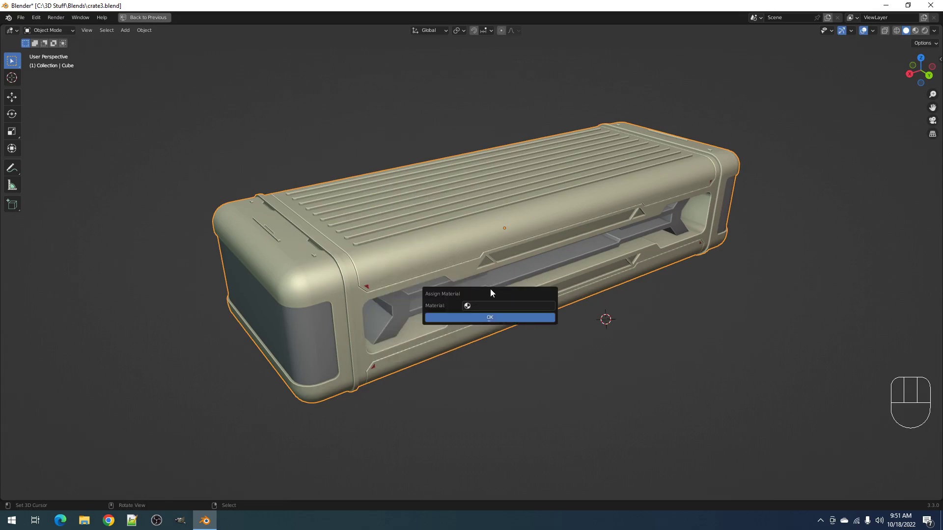
click(490, 303)
click(490, 328)
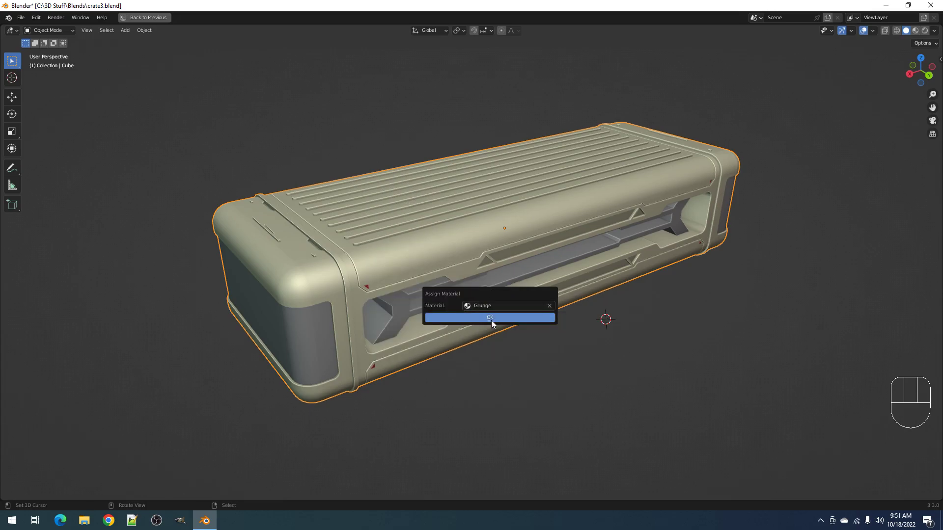
click(491, 319)
Step: Set a render region around the crate and restore the viewport from its maximised state to the full layout
scroll(499, 299, down, 2)
key(ctrl+b)
drag(285, 147, 726, 385)
key(ctrl+space)
shift+middle_drag(540, 243, 573, 264)
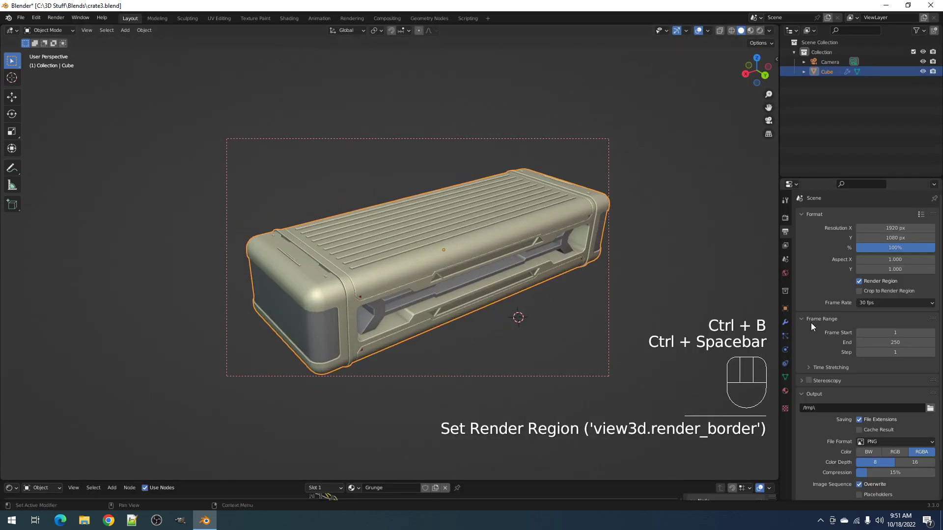
Step: Enable the HDRI in the world settings and view the crate in rendered shading
click(786, 273)
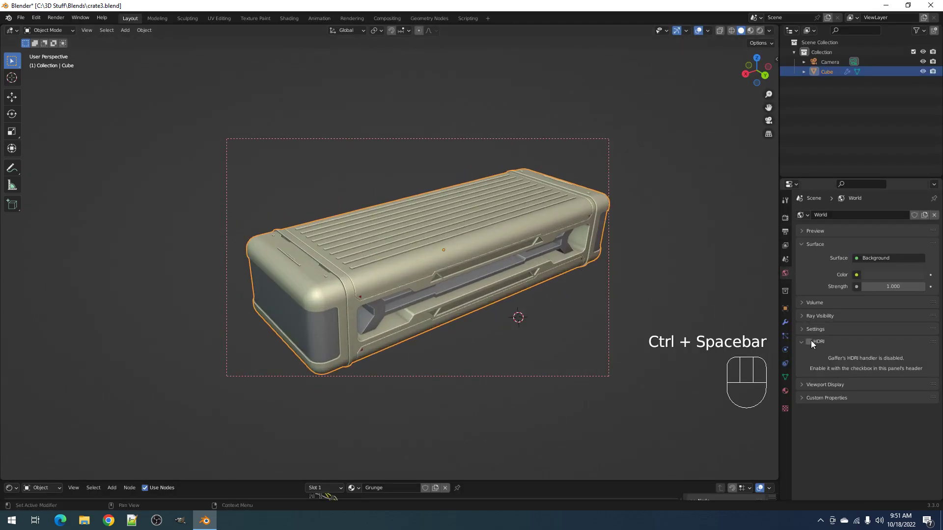
key(z)
click(527, 220)
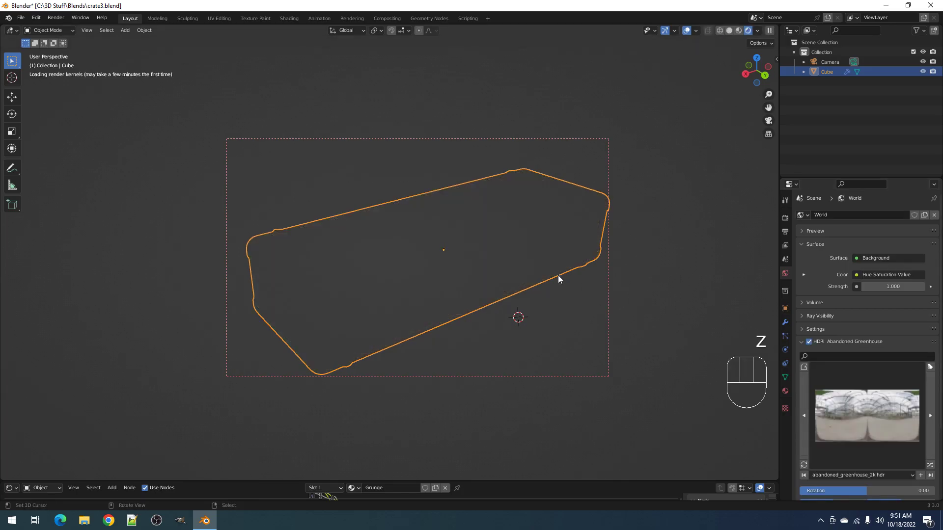
mouse_move(562, 277)
middle_down()
mouse_move(551, 272)
mouse_move(582, 294)
mouse_move(529, 272)
middle_up()
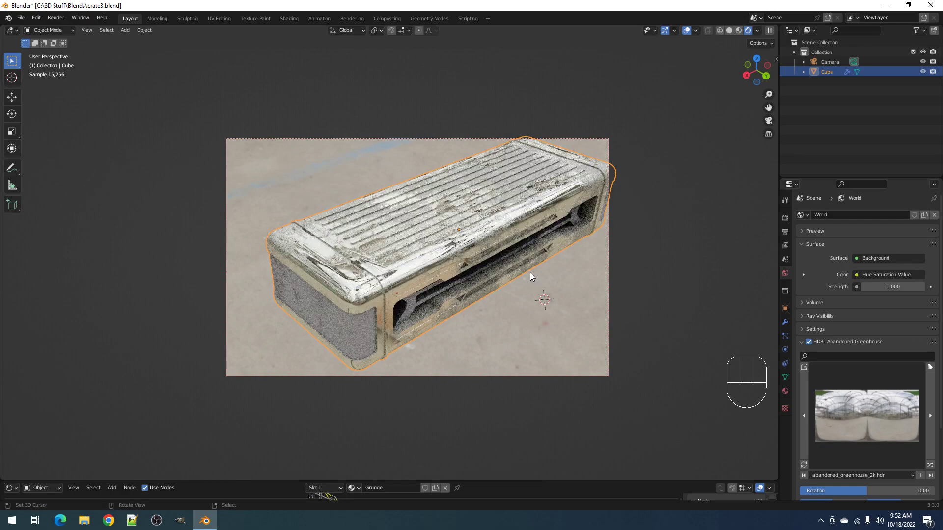
Step: Return the viewport to solid shading and enlarge the shader editor around the Grunge material's ColorRamp node
key(z)
click(588, 273)
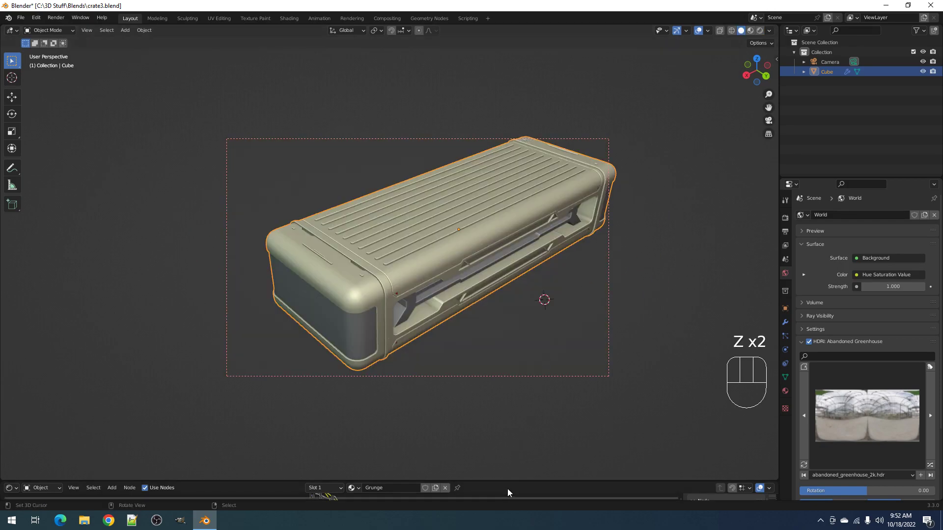
drag(509, 480, 512, 339)
scroll(408, 422, up, 6)
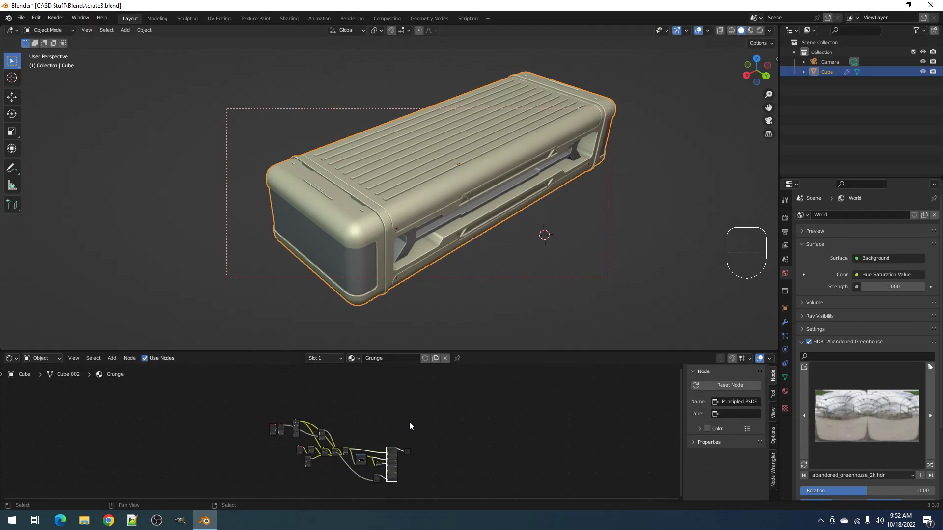
middle_drag(403, 435, 414, 399)
scroll(414, 396, up, 6)
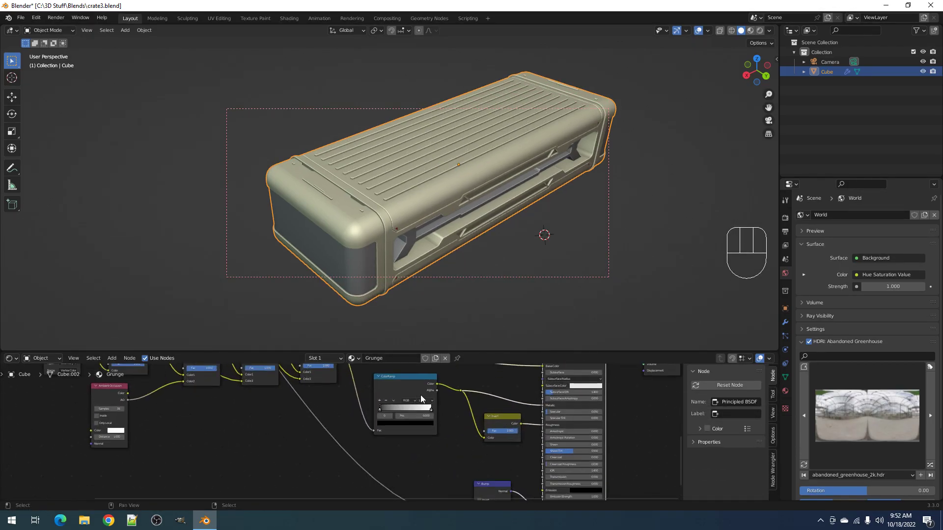
Step: Show the deselected crate in rendered shading and try the ColorRamp's black stop at position 0.591
key(alt+a)
key(z)
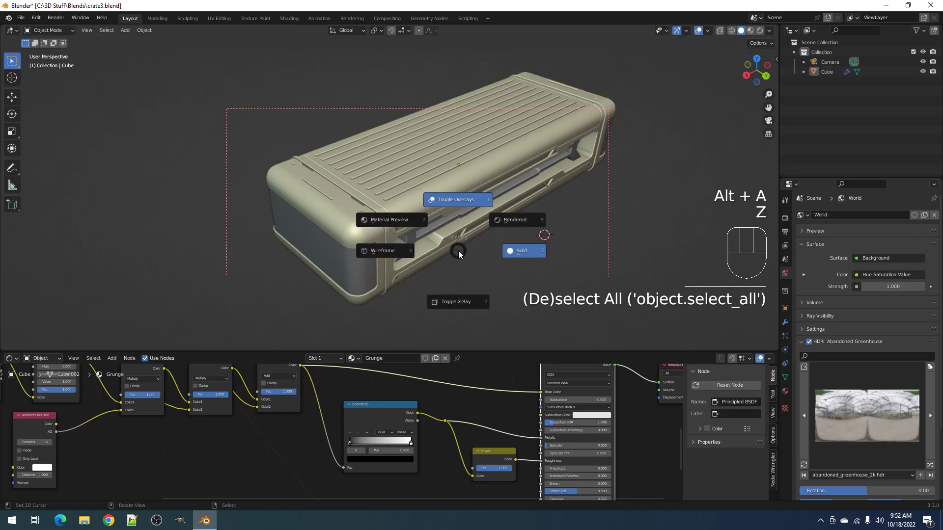
click(514, 219)
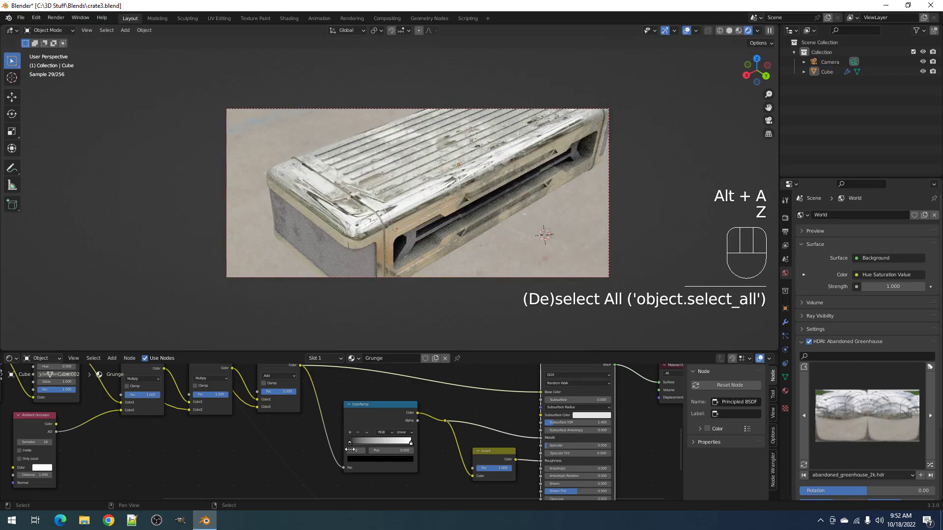
middle_drag(449, 293, 449, 247)
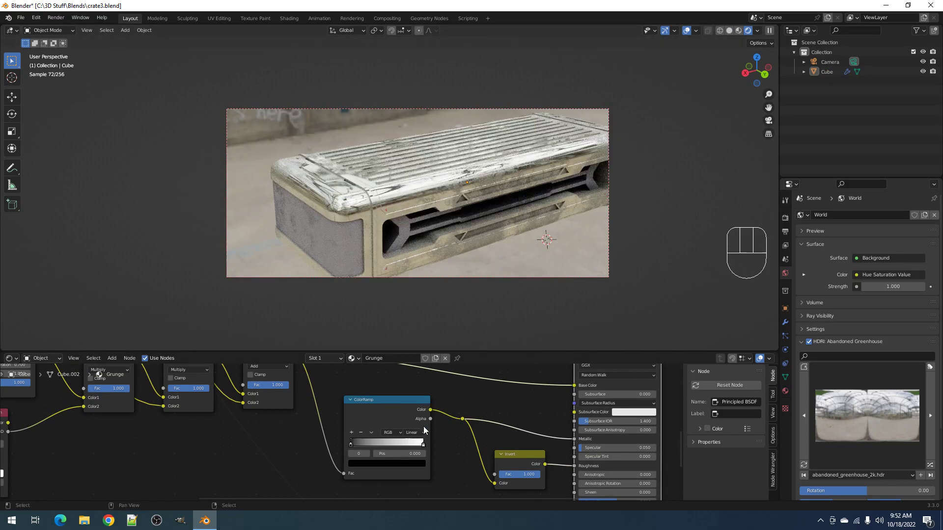
drag(423, 442, 398, 446)
middle_drag(535, 248, 368, 182)
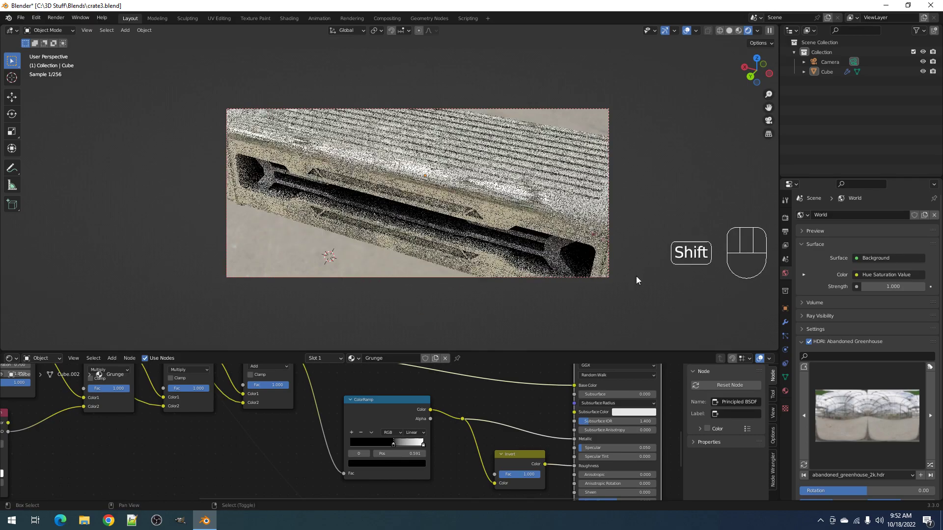
Step: Change the world HDRI to Cannon, view the crate under it, and return to solid shading
click(864, 410)
click(653, 210)
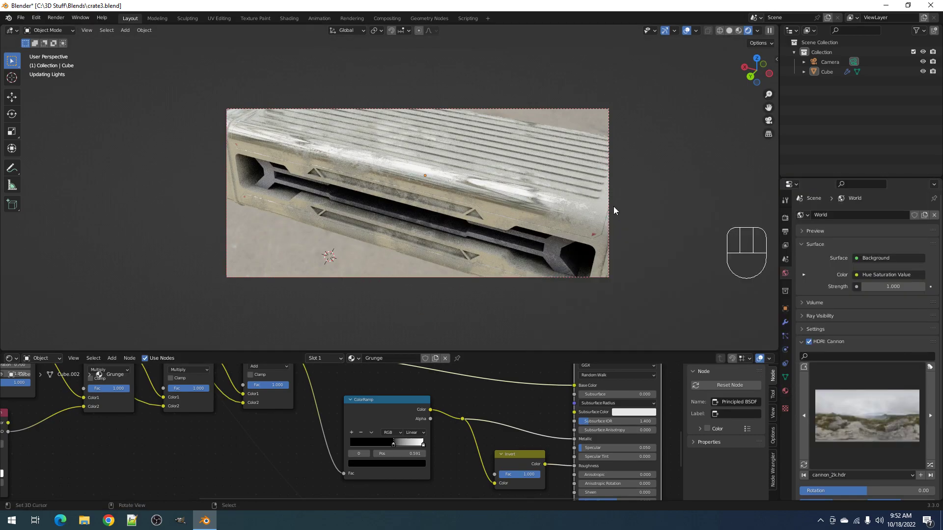
middle_drag(398, 216, 455, 216)
mouse_move(409, 225)
shift+middle_down()
mouse_move(503, 226)
mouse_move(482, 212)
mouse_move(476, 253)
shift+middle_up()
key(z)
click(563, 225)
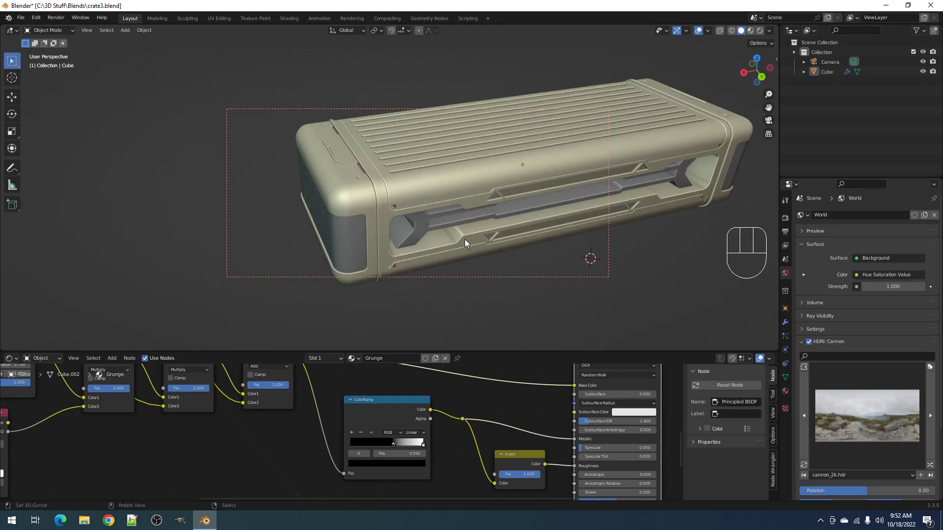
Step: Reset the ColorRamp node to its default settings
scroll(343, 432, down, 1)
click(392, 428)
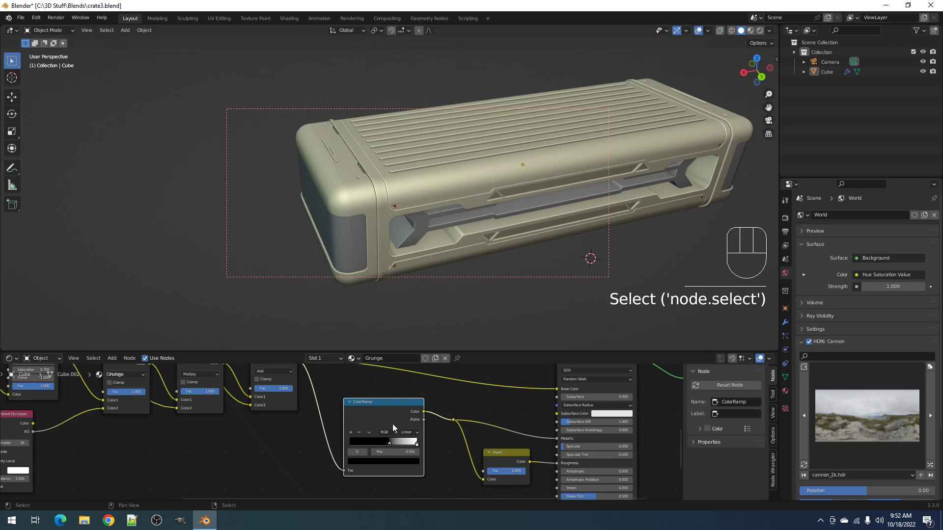
key(BackSpace)
Step: Switch the viewport to rendered shading and bring the texture nodes feeding the Edge Mask node into view
scroll(178, 408, down, 3)
middle_drag(178, 408, 352, 452)
scroll(413, 397, down, 3)
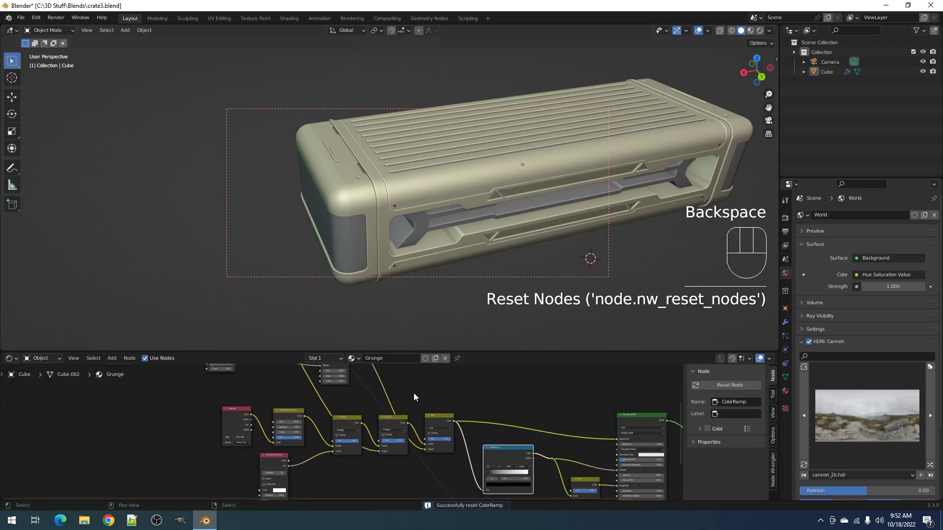
middle_drag(414, 396, 434, 454)
key(z)
click(482, 202)
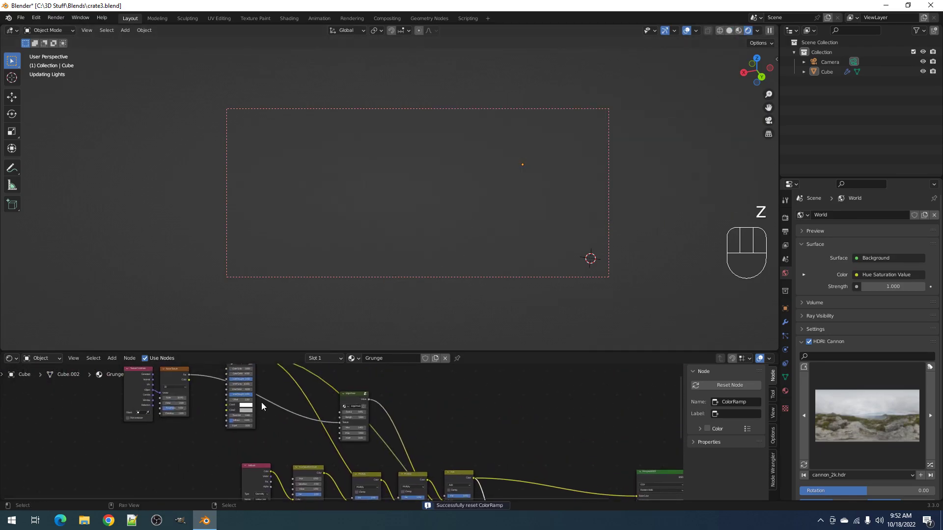
scroll(261, 402, up, 2)
scroll(281, 402, up, 2)
scroll(427, 464, down, 3)
middle_drag(432, 469, 519, 485)
scroll(337, 430, up, 3)
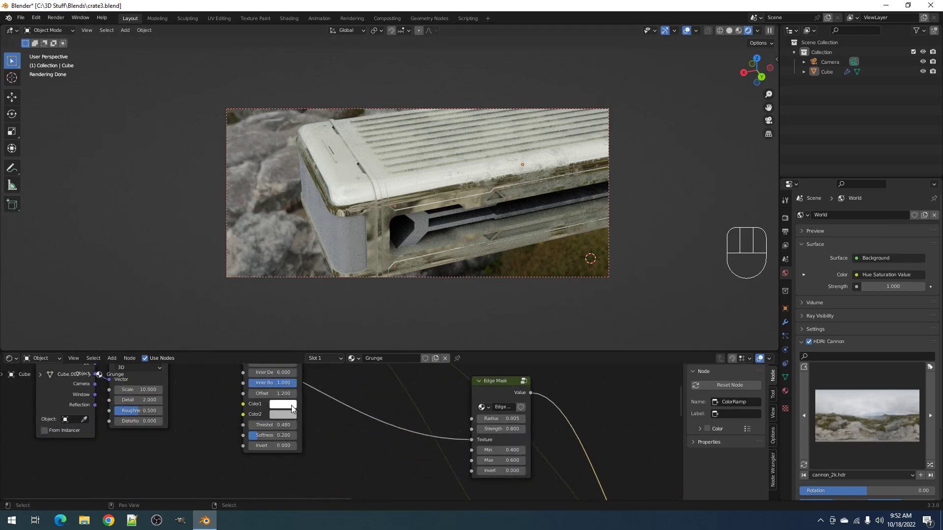
Step: Redraw the render region to cover the whole crate
key(ctrl+b)
drag(230, 83, 751, 302)
shift+middle_drag(612, 232, 591, 237)
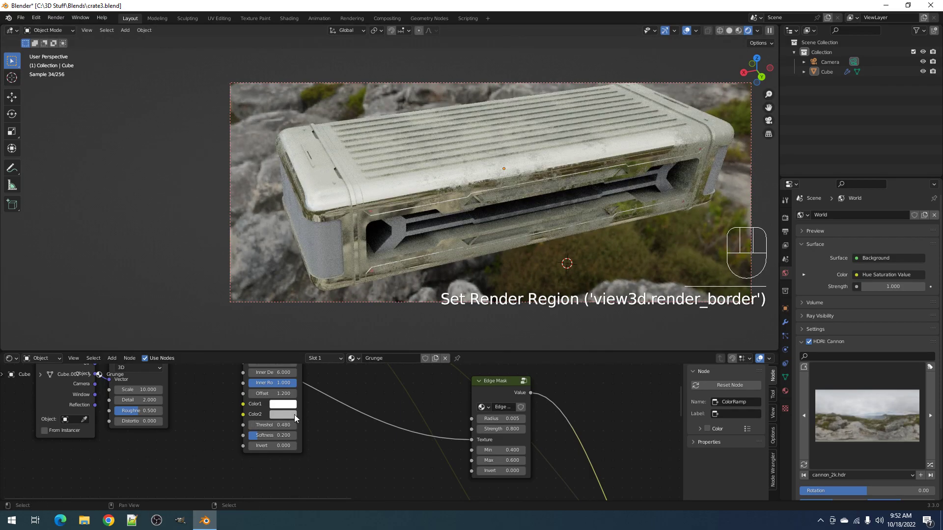
Step: Darken Color2 of the texture node feeding Edge Mask to a value of about 0.16 and dim its Color1 to off-white
click(293, 414)
click(349, 322)
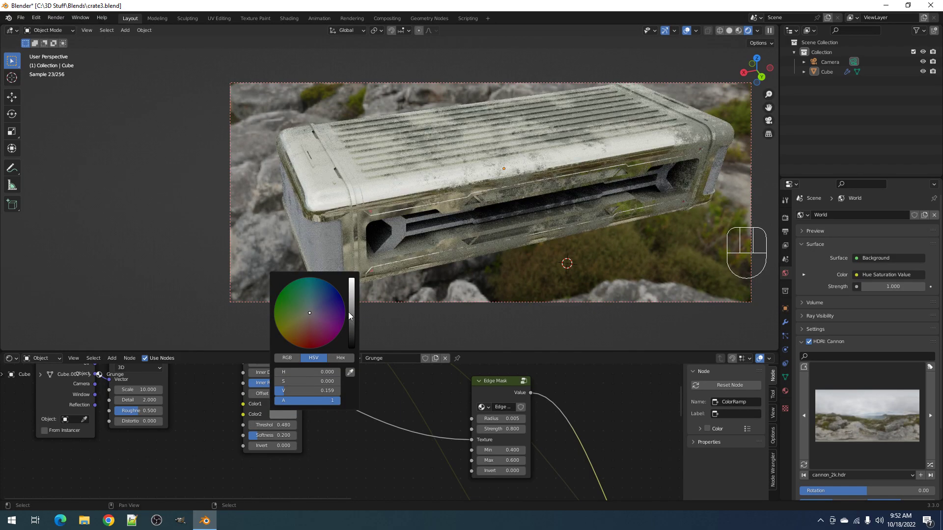
click(282, 404)
drag(350, 306, 351, 275)
mouse_move(557, 222)
middle_down()
mouse_move(543, 189)
mouse_move(541, 204)
middle_up()
Step: Return to solid shading, clear the render region and maximise the 3D viewport
key(z)
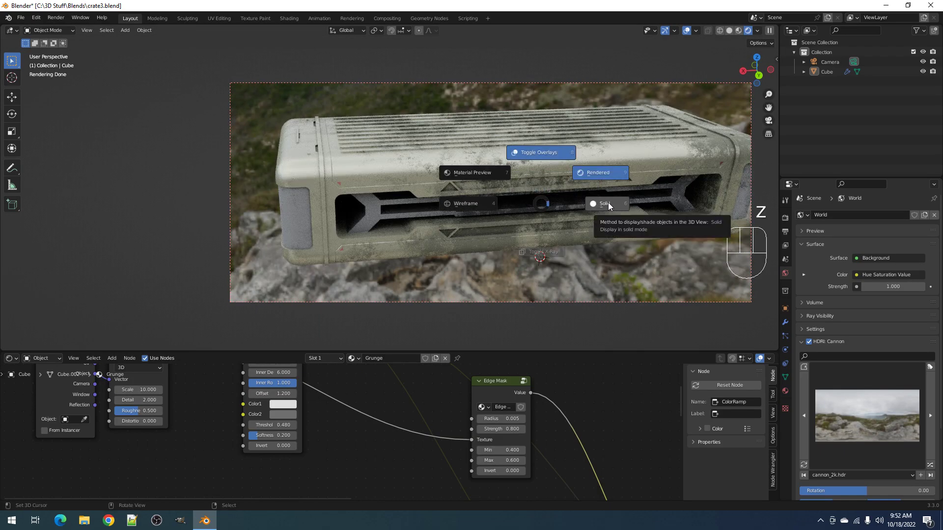
click(608, 203)
mouse_move(608, 202)
middle_down()
mouse_move(502, 225)
mouse_move(518, 207)
mouse_move(542, 243)
middle_up()
key(ctrl+alt+b)
key(ctrl+space)
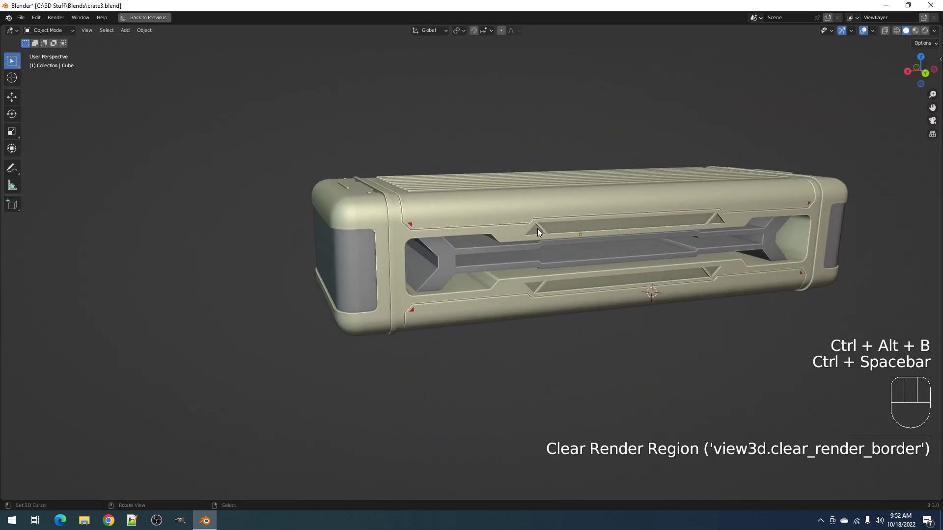
Step: Enter Edit Mode on the crate and select the row of grey end-panel faces wrapping around the corner
middle_drag(486, 234, 387, 270)
scroll(479, 298, up, 1)
right_click(479, 299)
key(Tab)
scroll(465, 284, up, 3)
key(alt+a)
scroll(465, 283, down, 4)
key(3)
right_click(386, 272)
ctrl+right_click(496, 280)
middle_drag(496, 281, 516, 249)
scroll(515, 249, up, 2)
scroll(515, 249, up, 2)
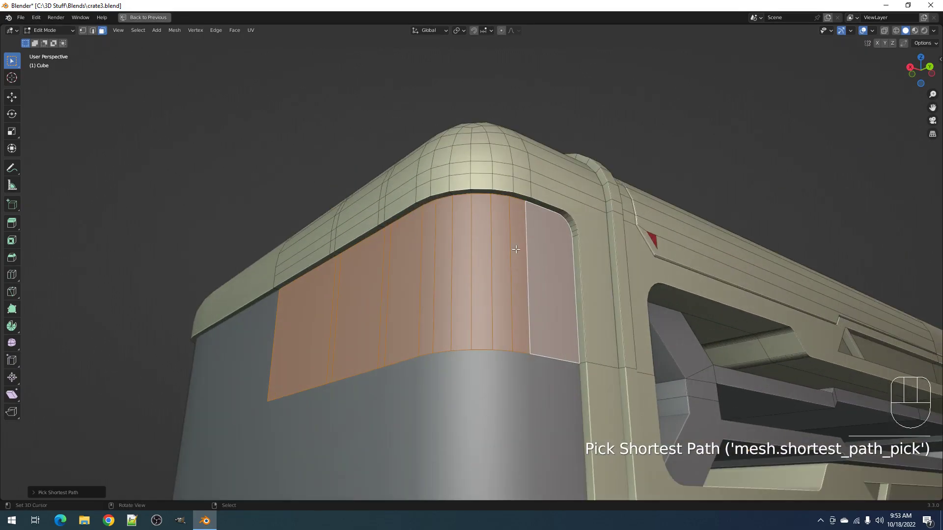
Step: Replace the face selection with the two end vertices of the grey panel's rounded upper corner and tag them
middle_drag(516, 249, 478, 230)
key(1)
key(alt+a)
right_click(477, 229)
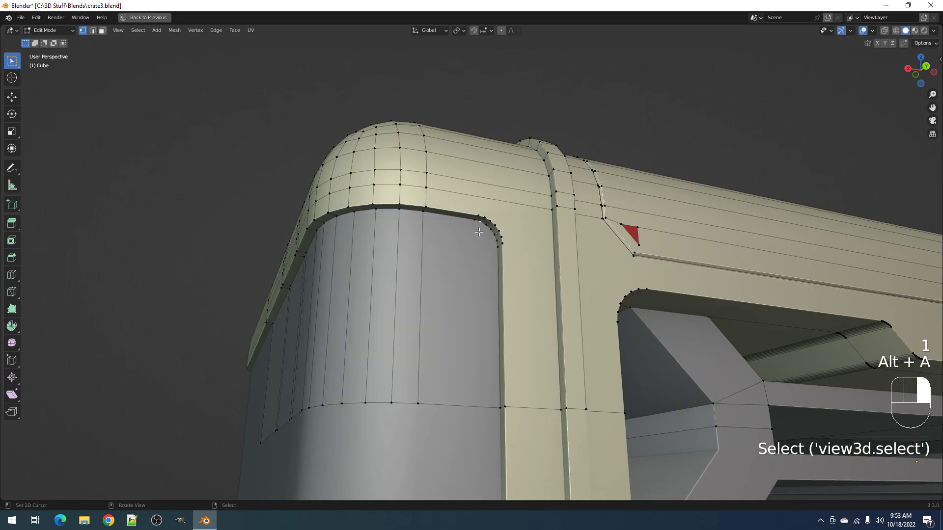
middle_drag(505, 246, 514, 216)
key(ctrl+shift+x)
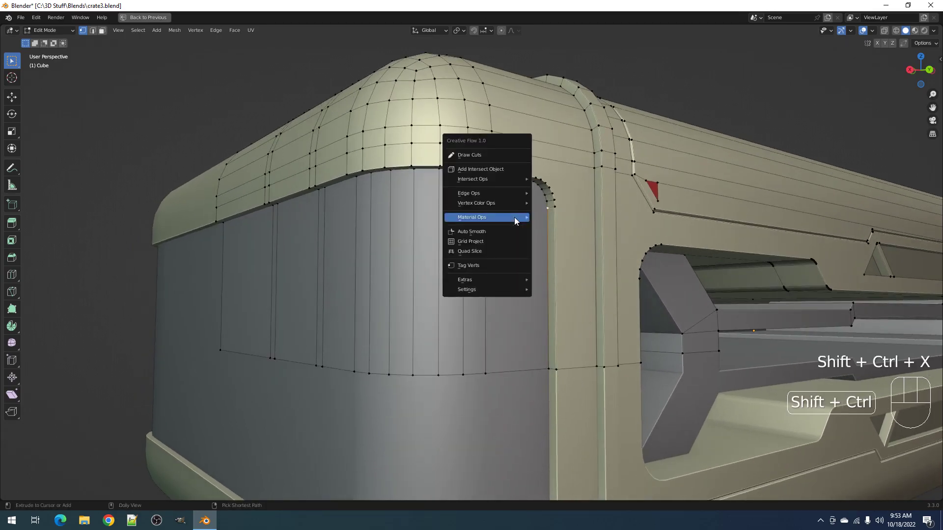
key(shift+q)
click(466, 376)
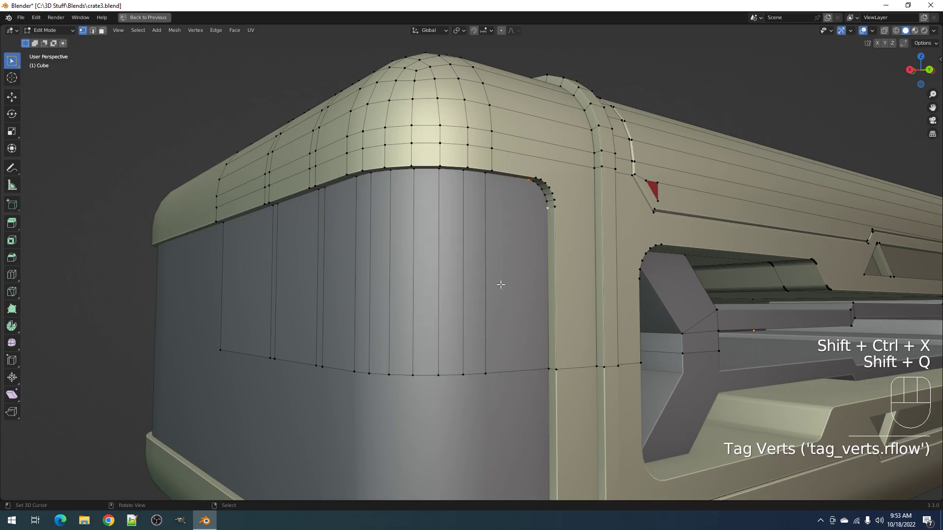
Step: Try a Quad Slice across the grey end-panel faces along tangent 1 with the tagged vertices as origin, and undo it
key(3)
click(498, 282)
ctrl+click(248, 280)
key(ctrl+shift+x)
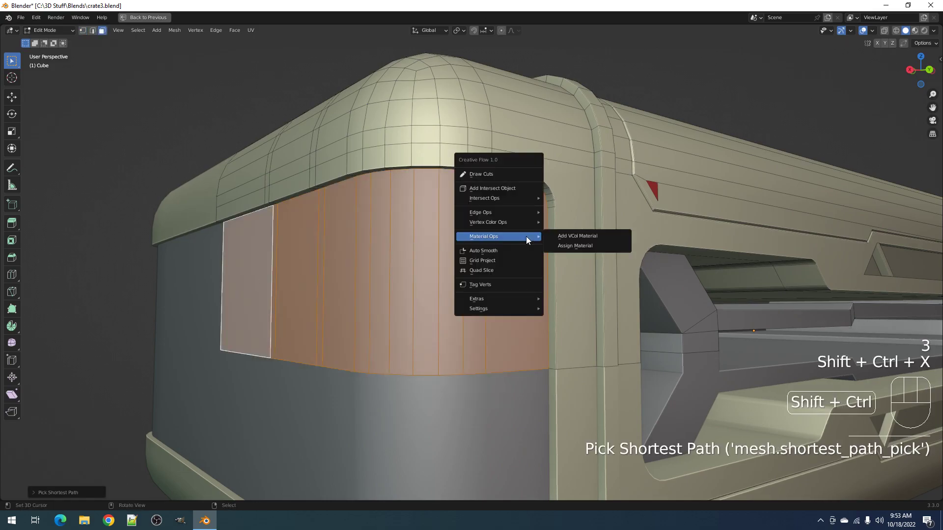
key(shift+q)
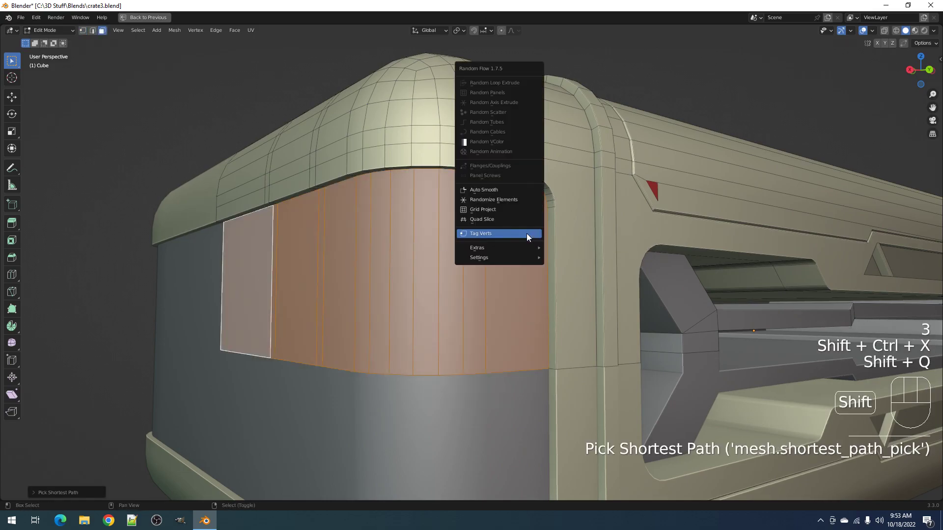
click(516, 210)
key(shift+q)
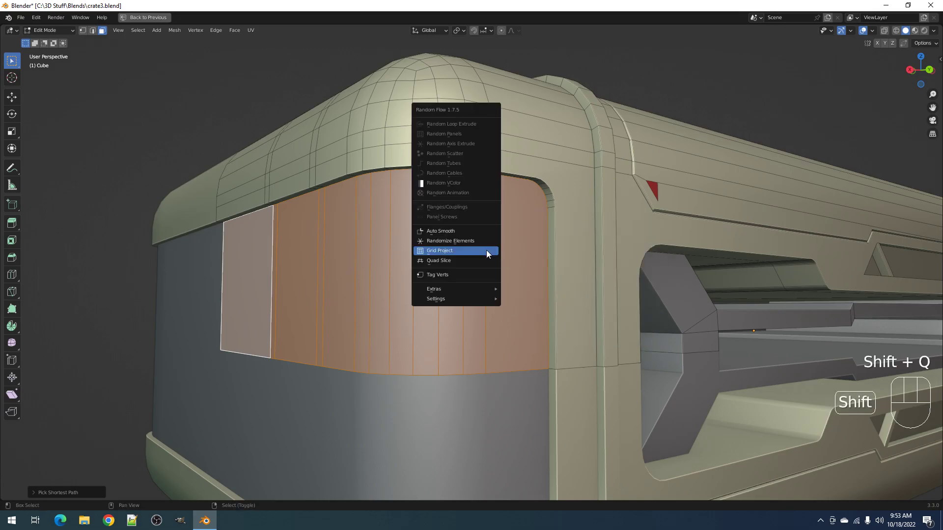
click(476, 260)
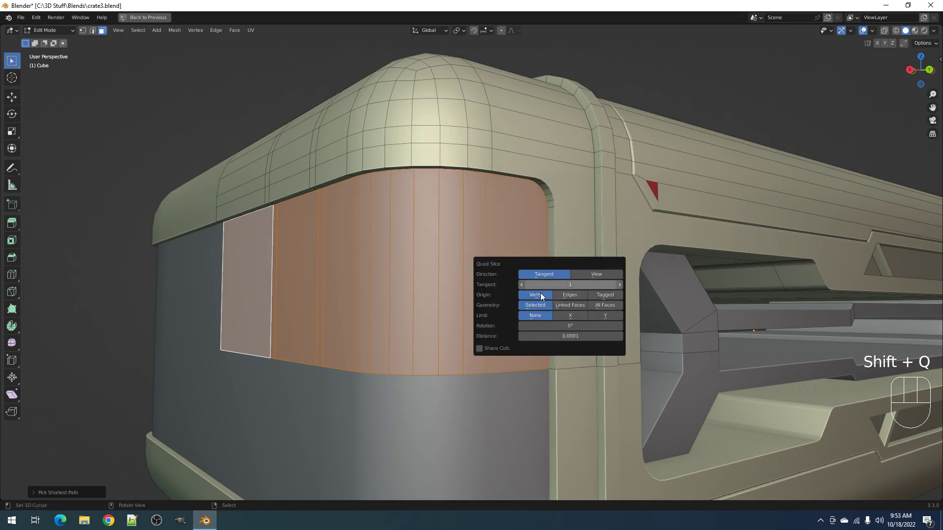
click(597, 296)
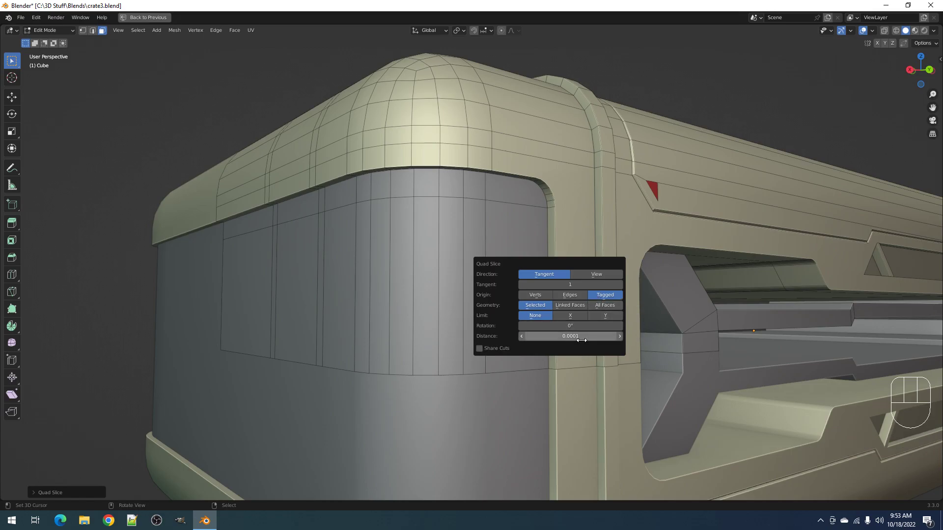
key(ctrl)
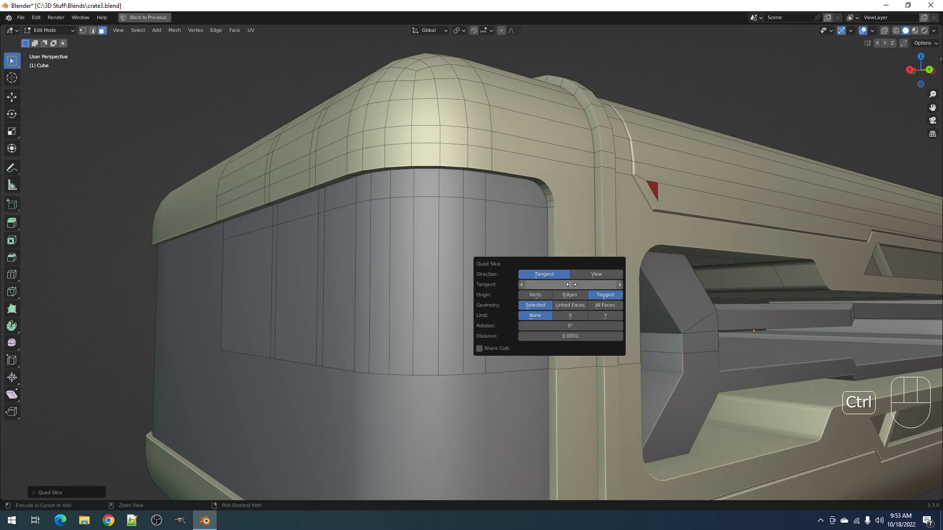
key(ctrl+z)
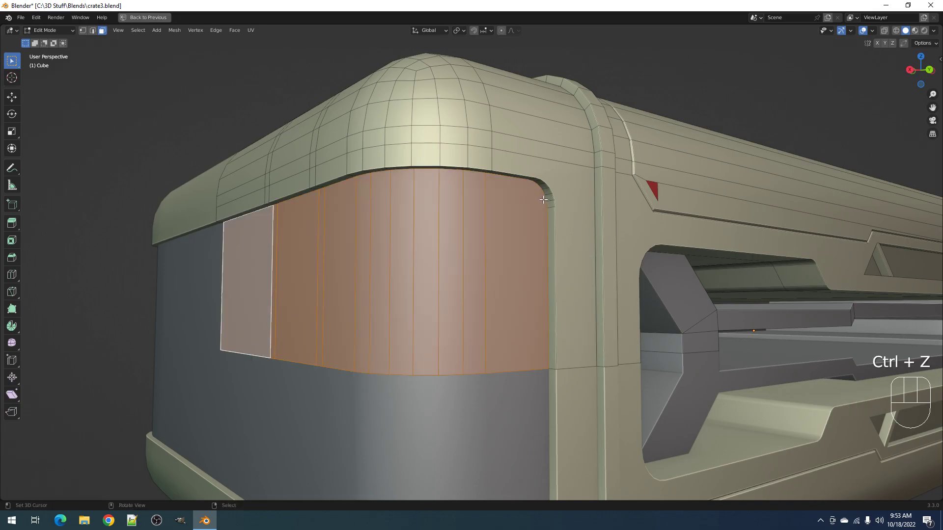
Step: Tag the vertex selection at the lower end of the grey panel's rounded corner again
key(1)
shift+click(546, 208)
key(shift+q)
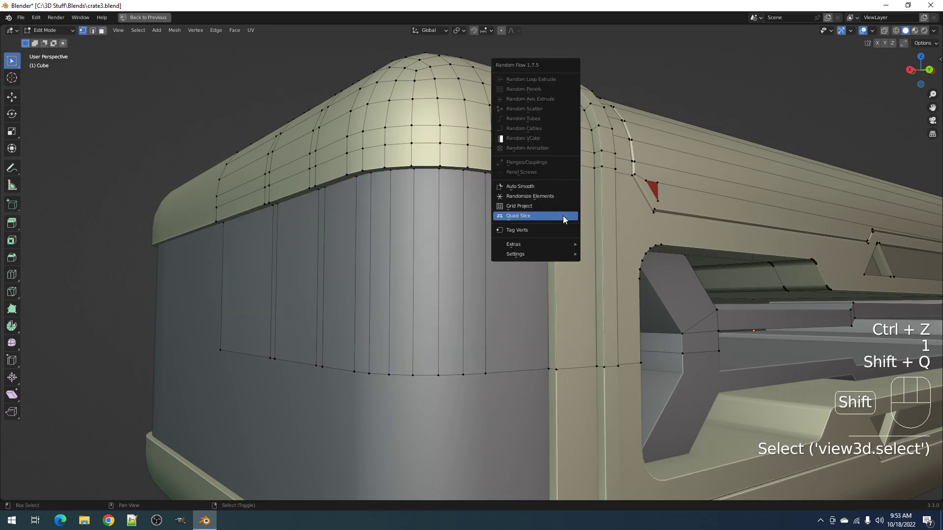
click(506, 234)
Step: Select the grey end-panel faces around the corner and Quad Slice them from the tagged origin with tangent index 4
key(3)
click(505, 236)
ctrl+click(243, 253)
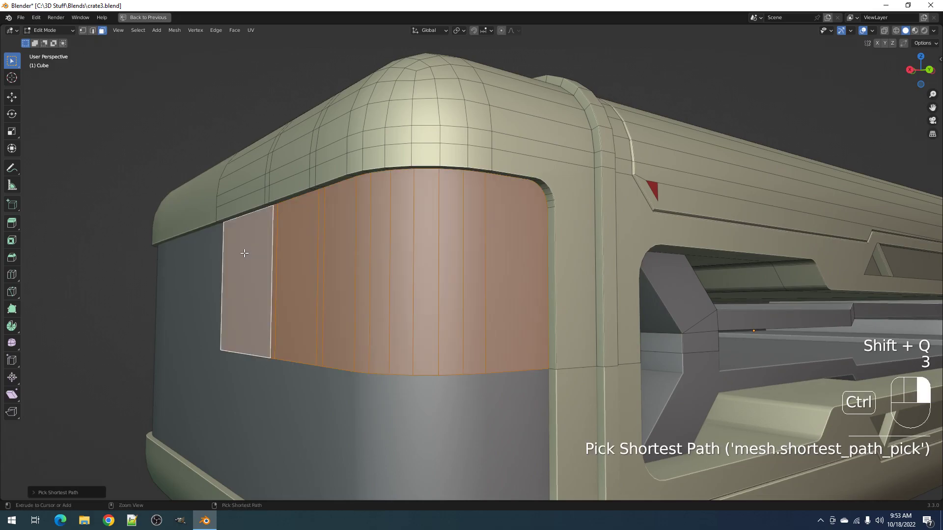
key(shift+q)
click(561, 226)
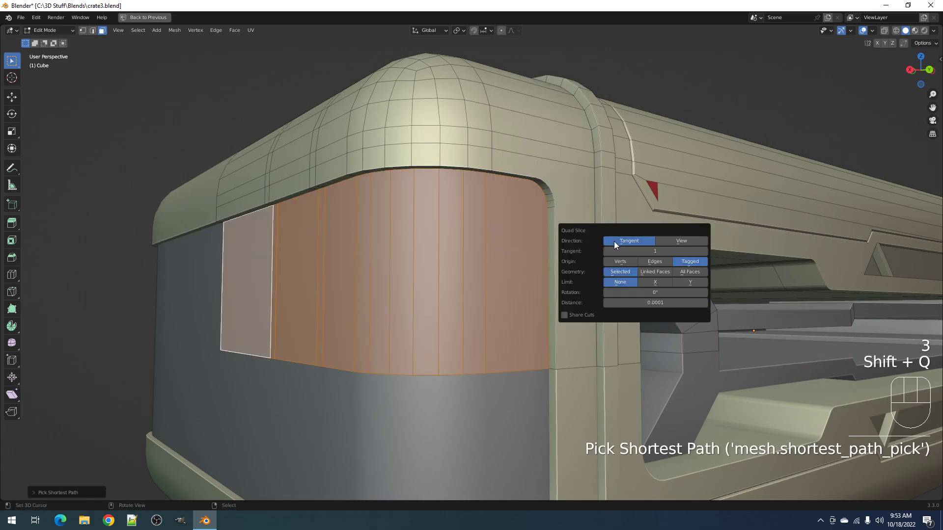
ctrl+scroll(635, 250, up, 1)
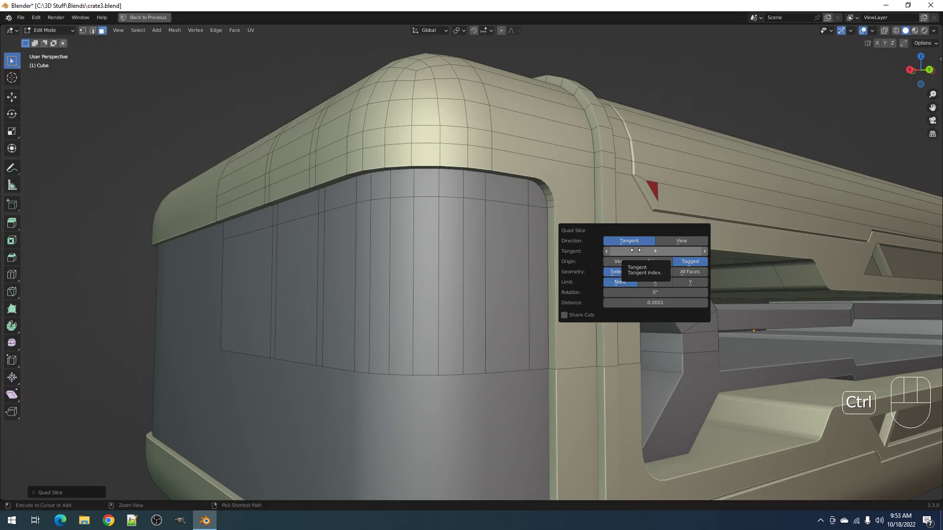
Step: Select all the sliced grey end-panel faces, including the narrow upper strip and the small corner face
scroll(511, 278, down, 6)
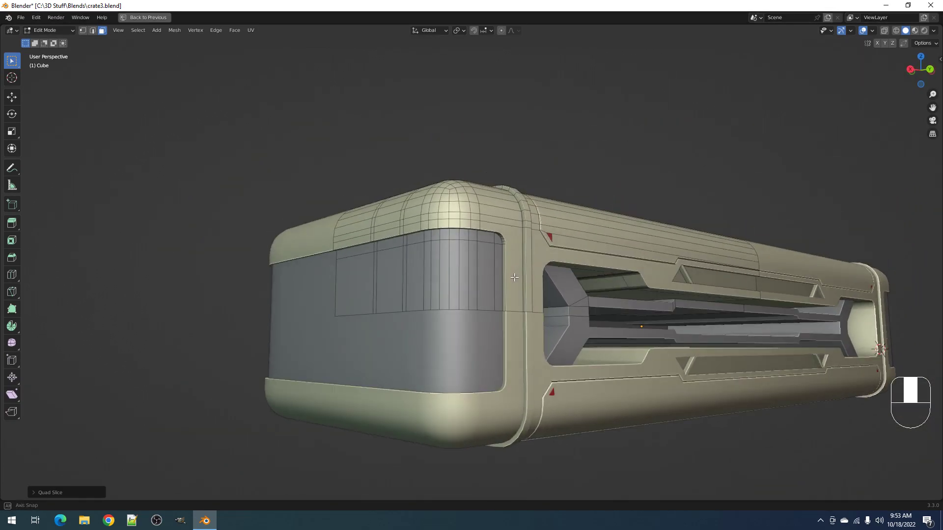
scroll(514, 277, up, 3)
click(330, 244)
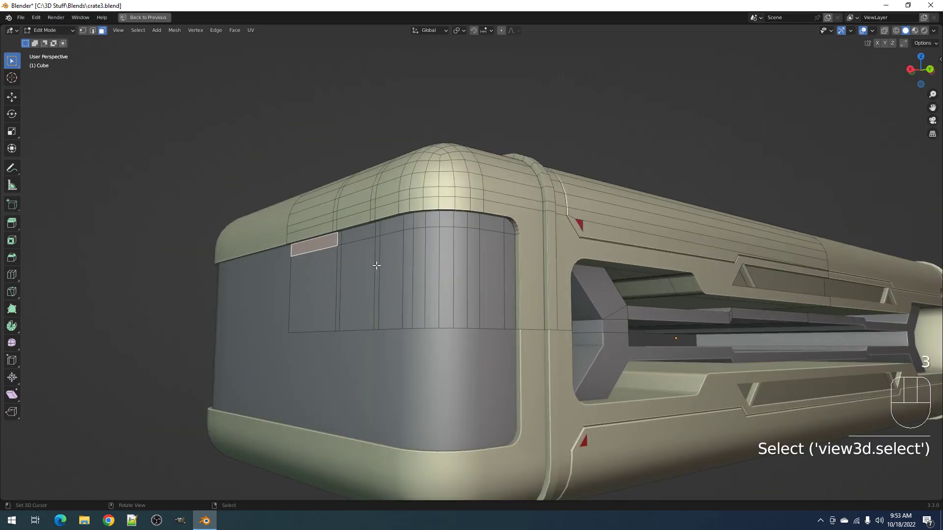
ctrl+click(504, 298)
key(c)
drag(338, 295, 496, 293)
right_click(493, 283)
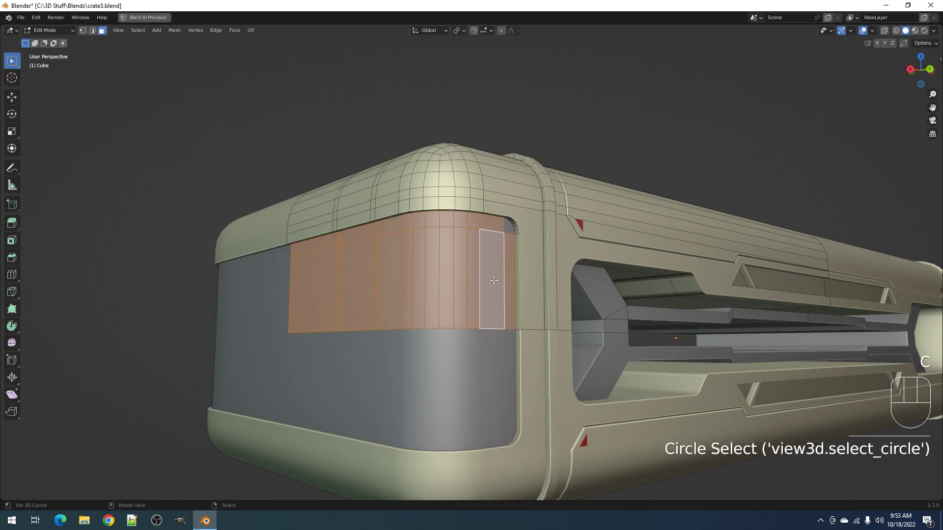
shift+click(506, 230)
Step: Return to Object Mode and apply Random Panels to the selected end faces with 1 subdivision cut
key(Tab)
scroll(527, 261, down, 2)
shift+middle_drag(527, 261, 542, 269)
key(shift+q)
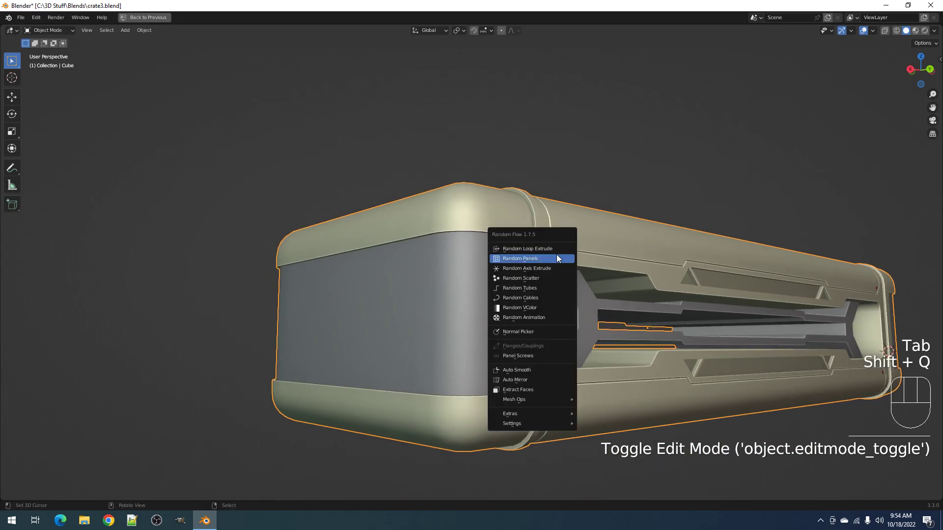
click(556, 254)
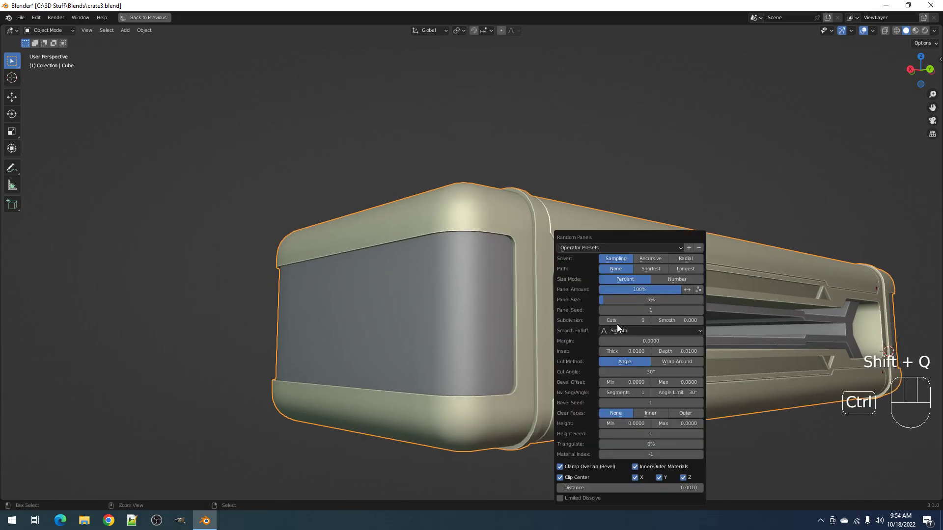
ctrl+scroll(620, 318, up, 2)
ctrl+scroll(620, 320, down, 1)
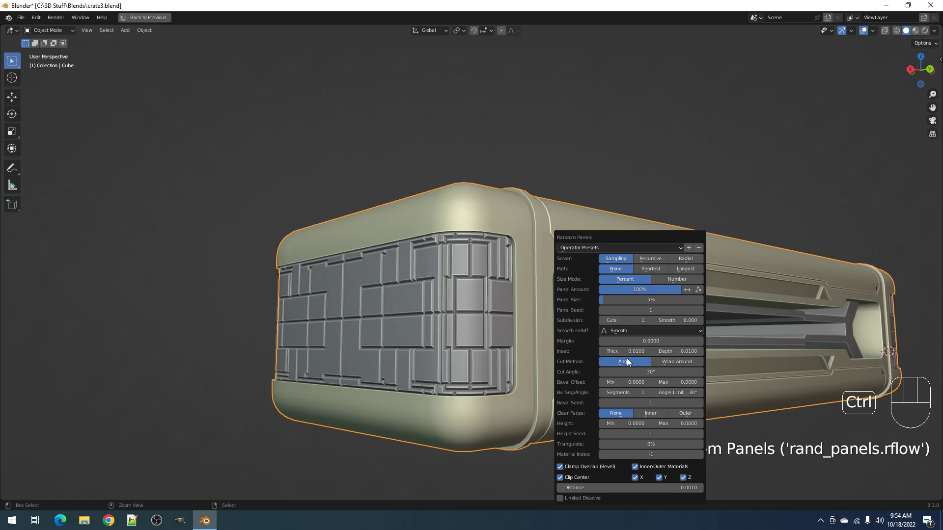
Step: Set the random panels' inset depth to 0.0040 and inset thickness to 0.0030
ctrl+scroll(671, 351, down, 4)
ctrl+scroll(671, 351, down, 2)
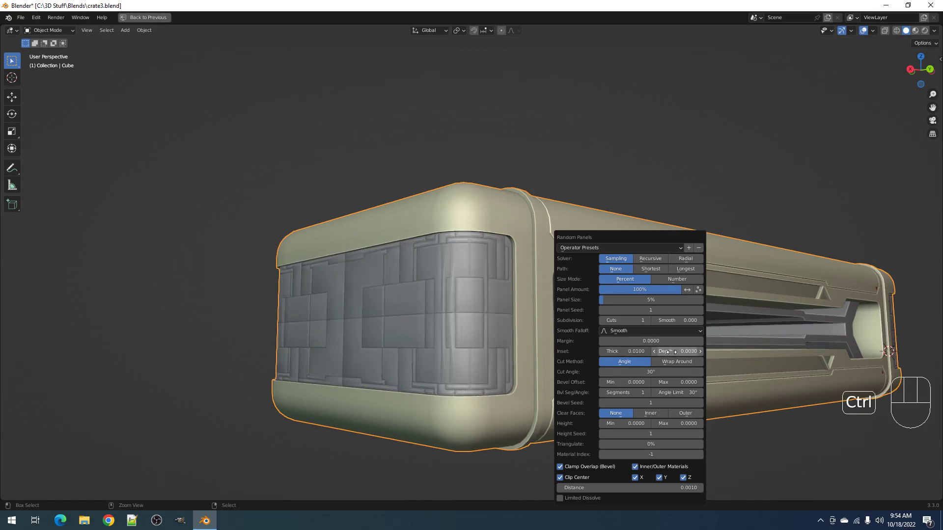
ctrl+scroll(636, 349, down, 4)
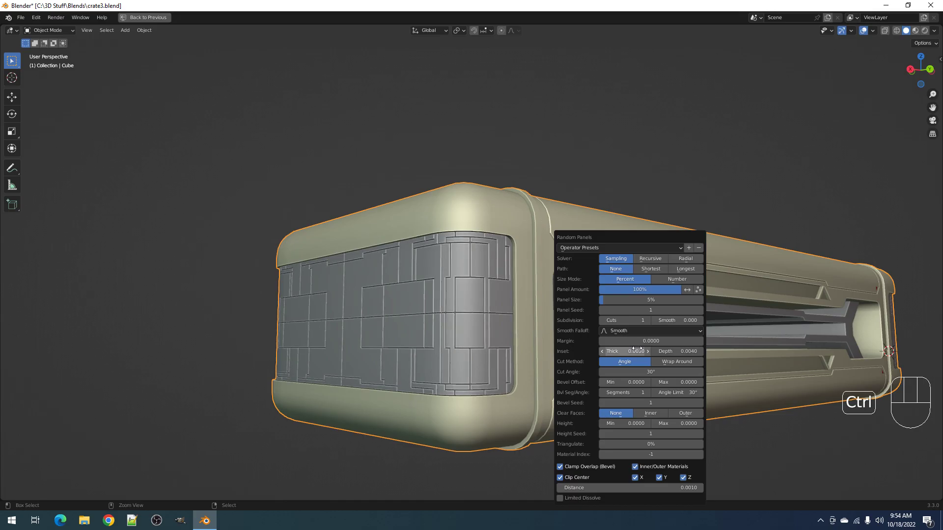
Step: Inspect the mirror seam on the crate's end and raise the Random Panels clip center distance to 0.0040
middle_drag(334, 328, 506, 295)
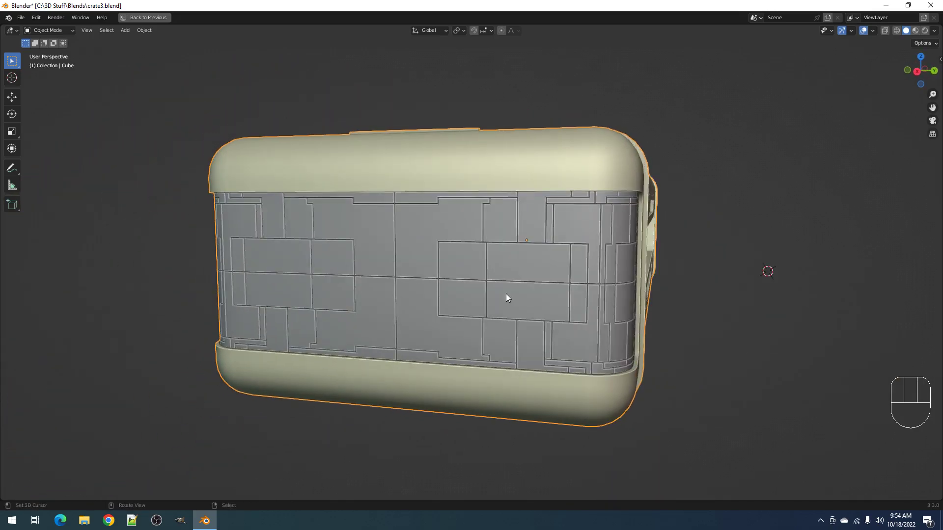
key(F9)
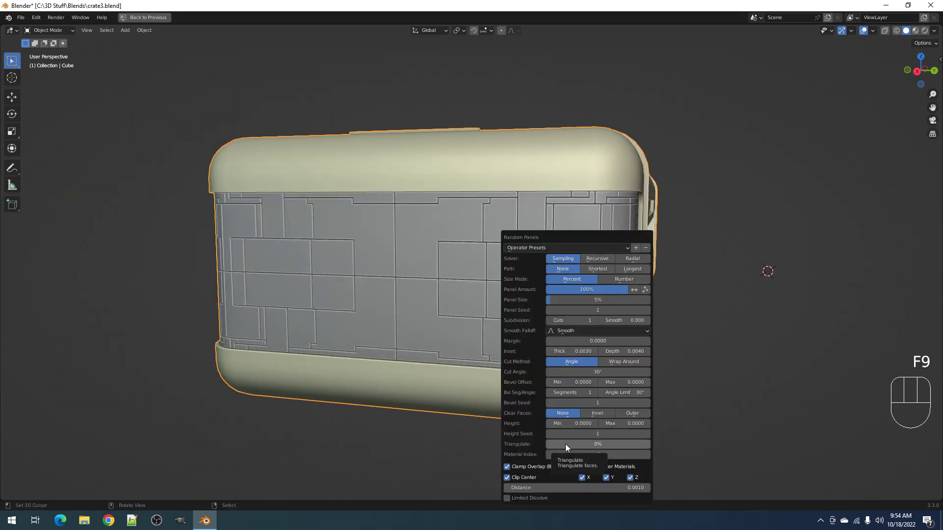
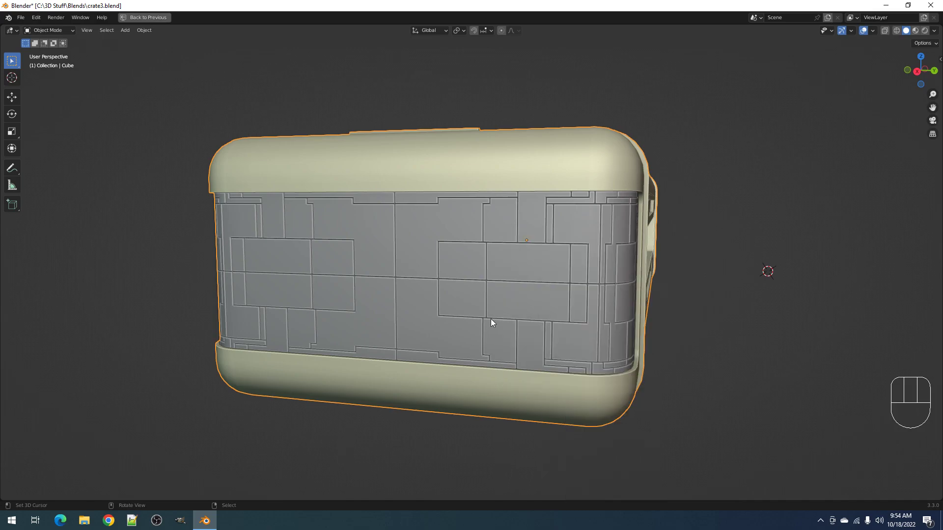
key(F9)
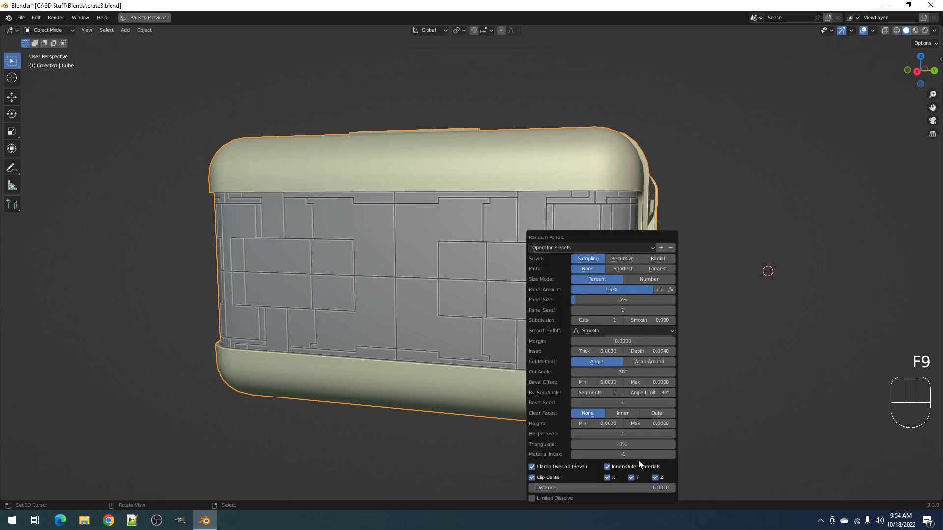
ctrl+scroll(633, 489, up, 2)
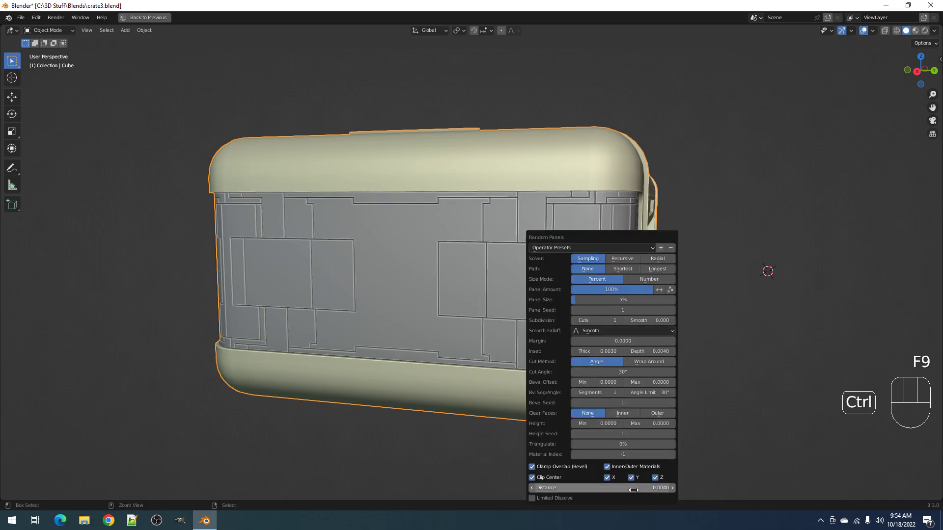
Step: Increase the random panel size to 40%, keeping a single subdivision cut
mouse_move(596, 300)
mouse_down()
mouse_move(632, 301)
mouse_move(612, 301)
mouse_up()
scroll(699, 299, down, 3)
middle_drag(699, 298, 651, 299)
key(F9)
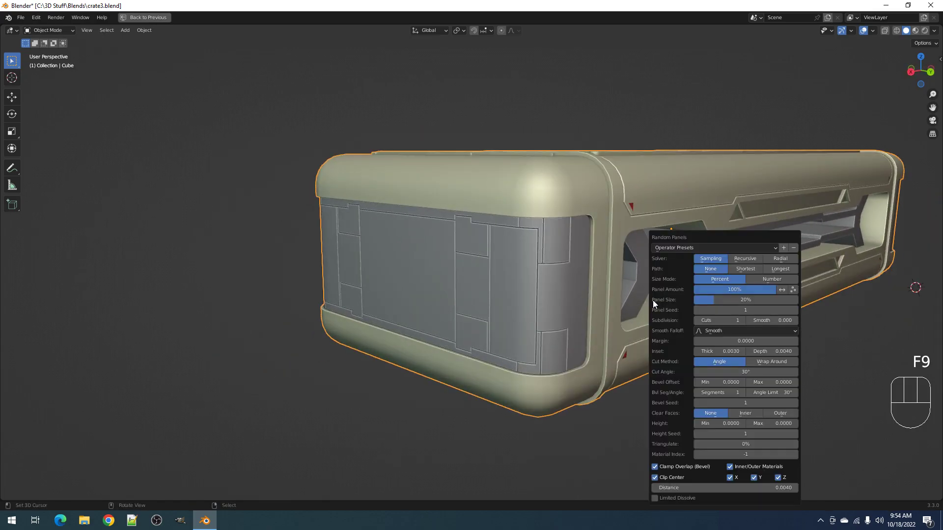
ctrl+scroll(722, 317, up, 1)
ctrl+scroll(722, 317, down, 1)
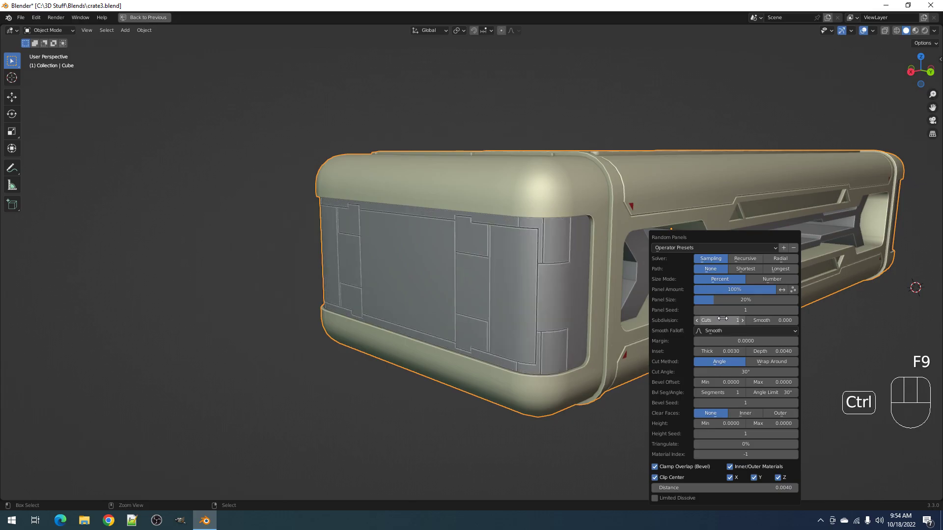
drag(725, 300, 746, 300)
Step: Cycle through the random panel seeds up to 27 with the panel size at 40%, comparing the layouts on the crate's end
ctrl+scroll(734, 308, up, 9)
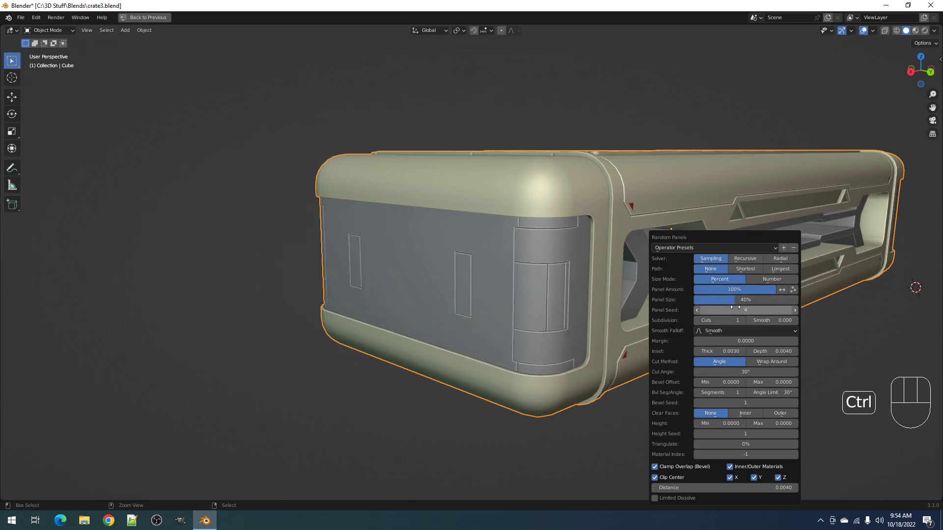
ctrl+scroll(735, 307, up, 4)
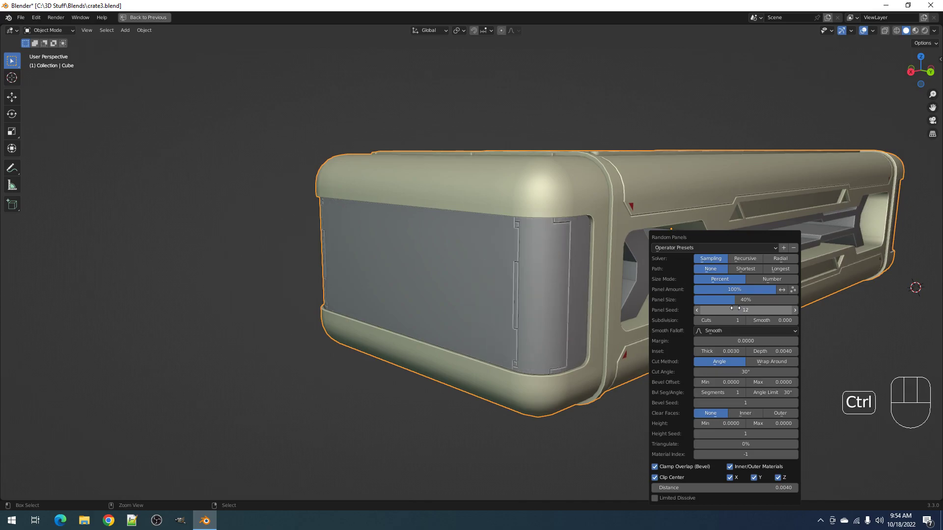
ctrl+scroll(735, 307, up, 1)
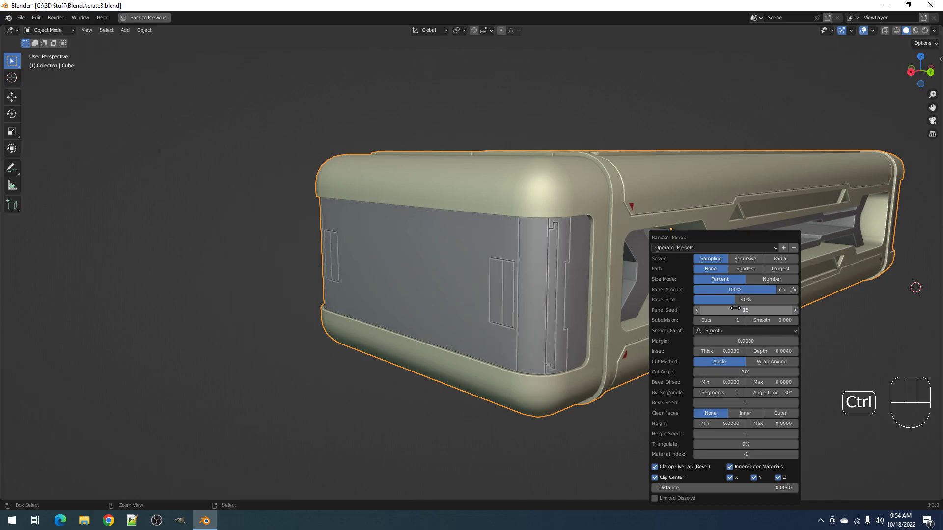
ctrl+scroll(735, 307, up, 5)
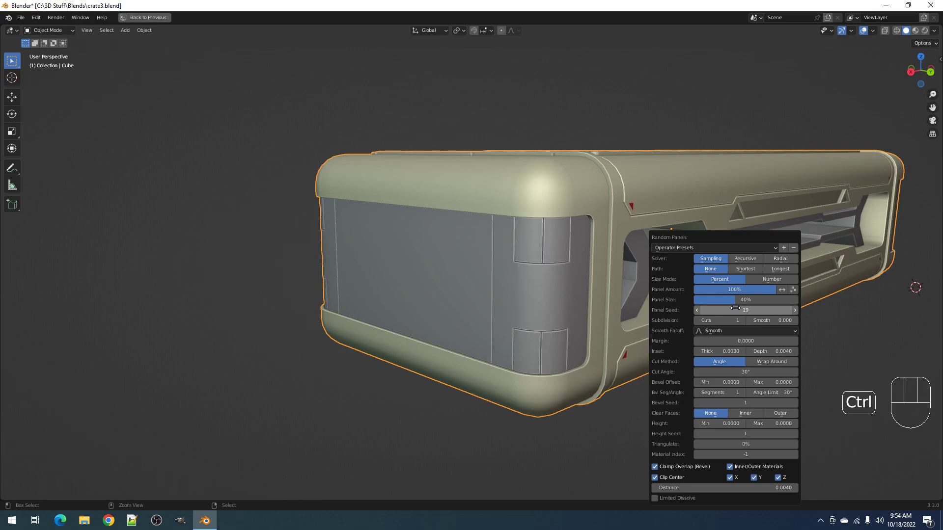
ctrl+scroll(735, 308, up, 5)
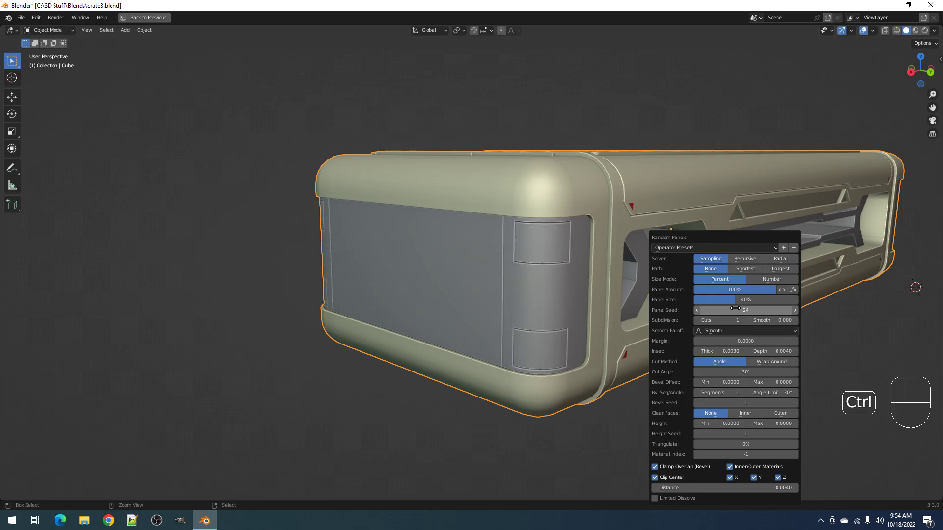
ctrl+scroll(735, 307, up, 2)
scroll(275, 329, down, 4)
mouse_move(532, 280)
middle_down()
mouse_move(652, 281)
mouse_move(570, 269)
mouse_move(537, 284)
middle_up()
scroll(564, 284, up, 4)
Step: Advance the random panel seed to 28, keeping the panel amount at 100%
key(F9)
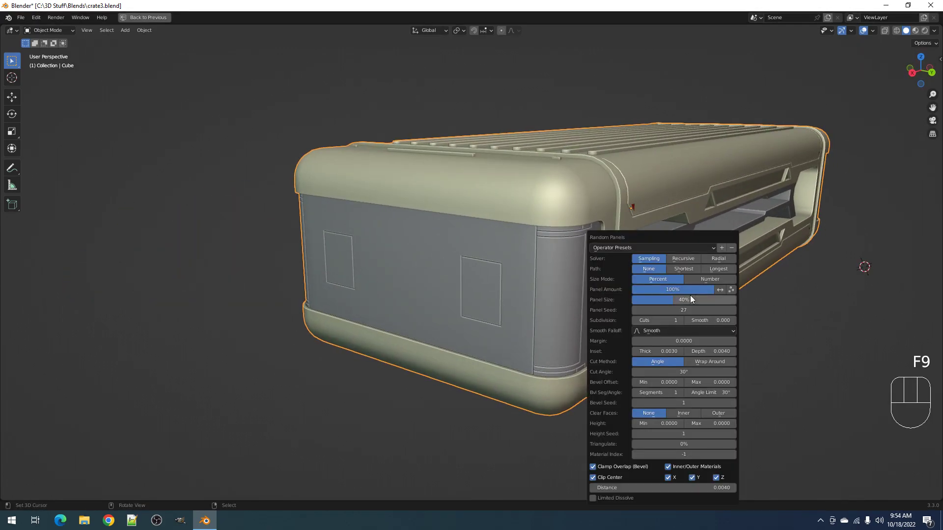
mouse_move(702, 291)
mouse_down()
mouse_move(640, 291)
mouse_move(714, 289)
mouse_up()
mouse_move(711, 289)
mouse_down()
mouse_move(645, 290)
mouse_move(714, 290)
mouse_up()
ctrl+scroll(692, 310, down, 1)
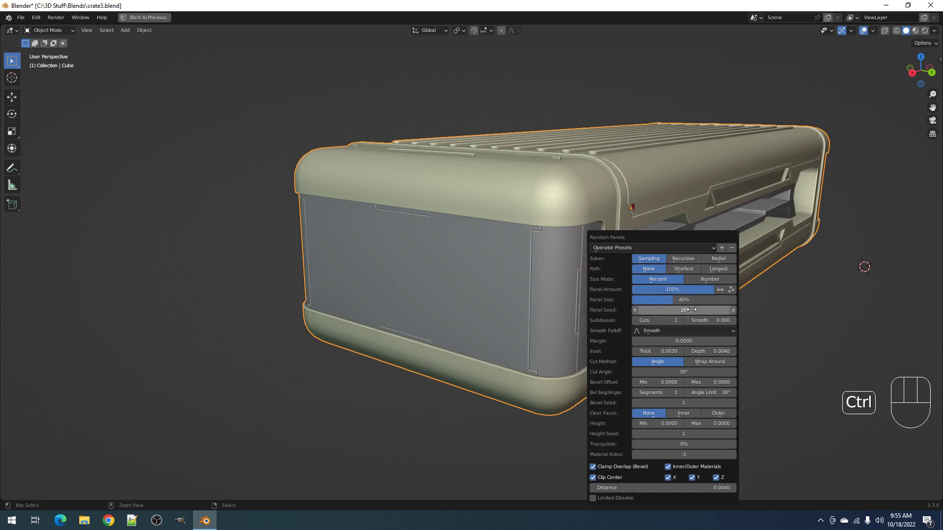
Step: Increase the random panel size to 48% and check the layout on the crate's end
middle_drag(690, 309, 644, 288)
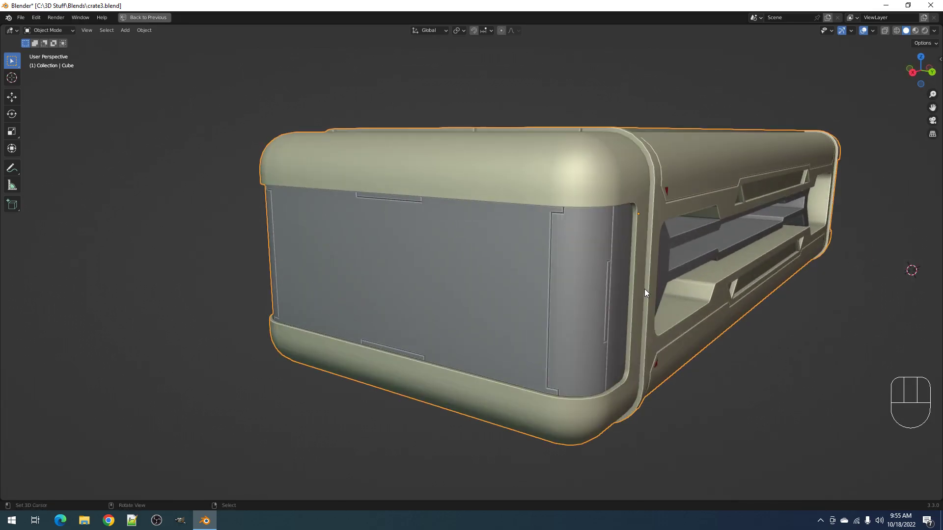
key(F9)
drag(731, 299, 736, 300)
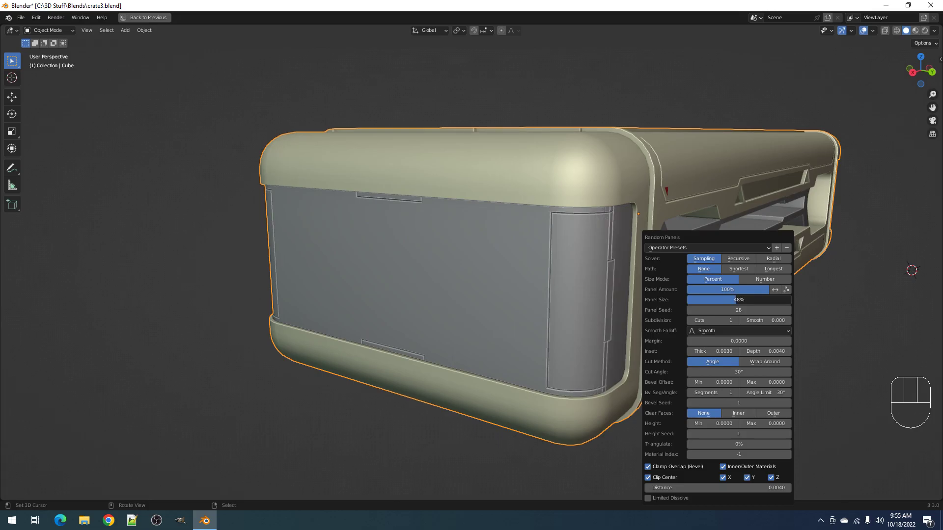
middle_drag(499, 306, 600, 282)
scroll(582, 296, up, 4)
Step: Enter Edit Mode on the random panels object and pick a face of its large flat end panel for a Linked Flat Faces selection
key(Tab)
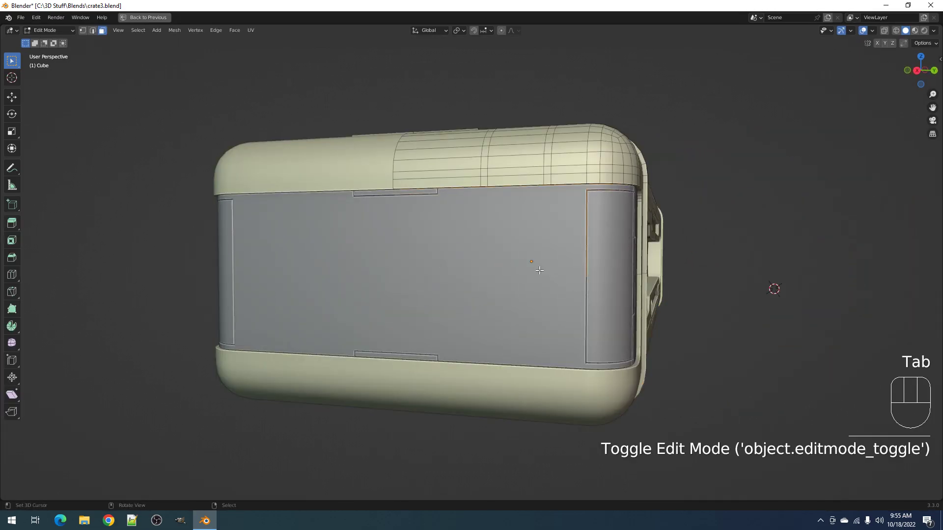
key(Tab)
click(531, 265)
key(Tab)
click(528, 260)
key(q)
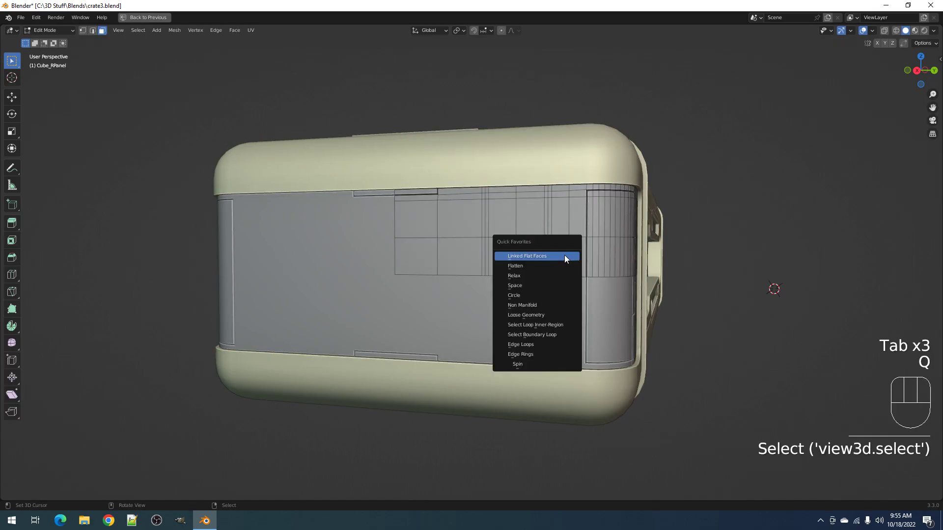
Step: Select the linked flat faces of the grey end panel and apply Random Panels with panel removal enabled
click(564, 256)
middle_drag(564, 255, 577, 258)
key(Tab)
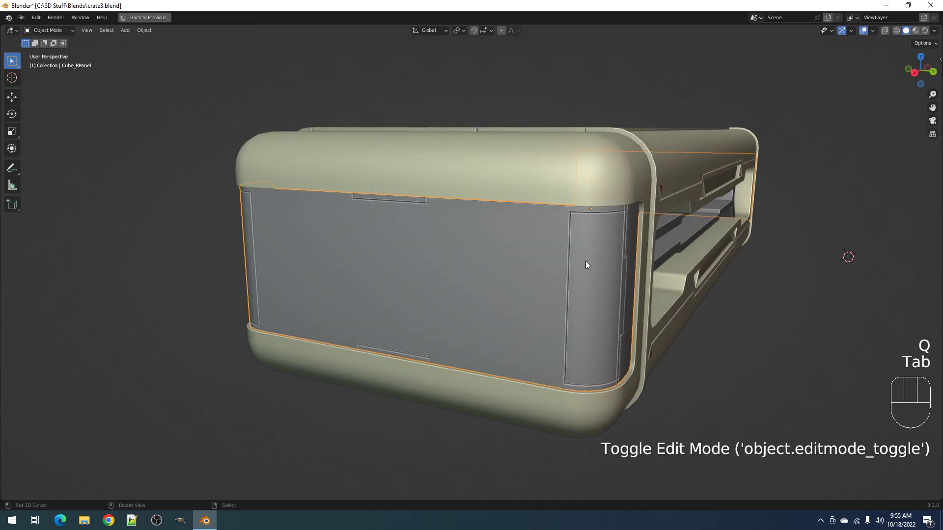
key(shift+alt+z)
key(shift+q)
click(608, 264)
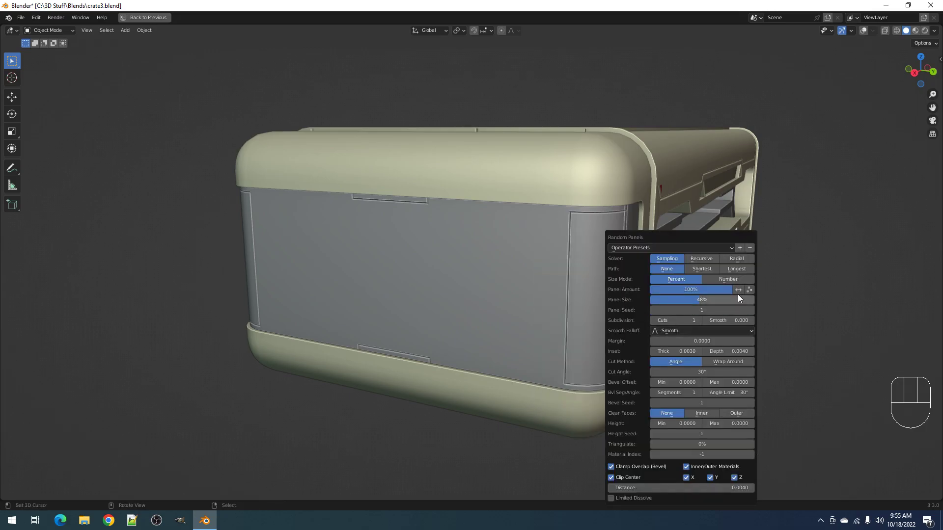
click(749, 290)
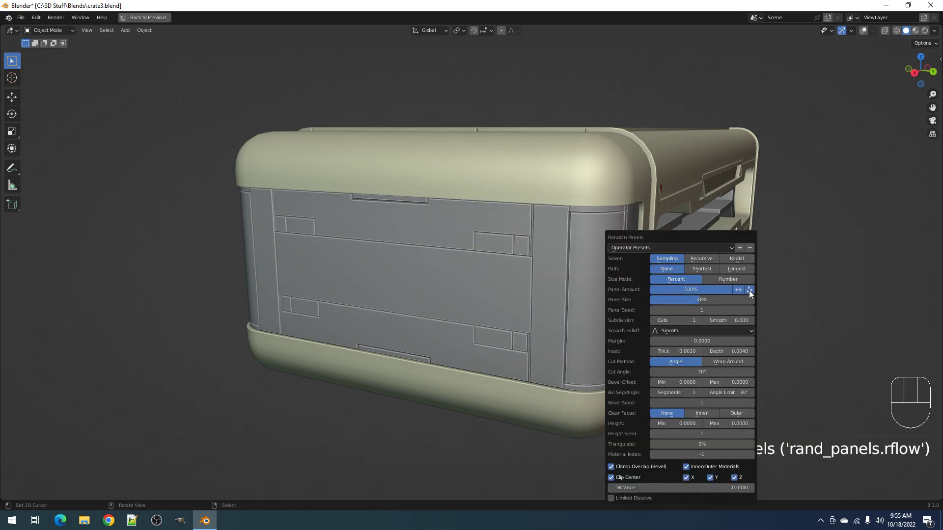
Step: Set the end panel's random panels to 5 subdivision cuts, 14% panel size and 10% panel amount
ctrl+scroll(684, 319, up, 3)
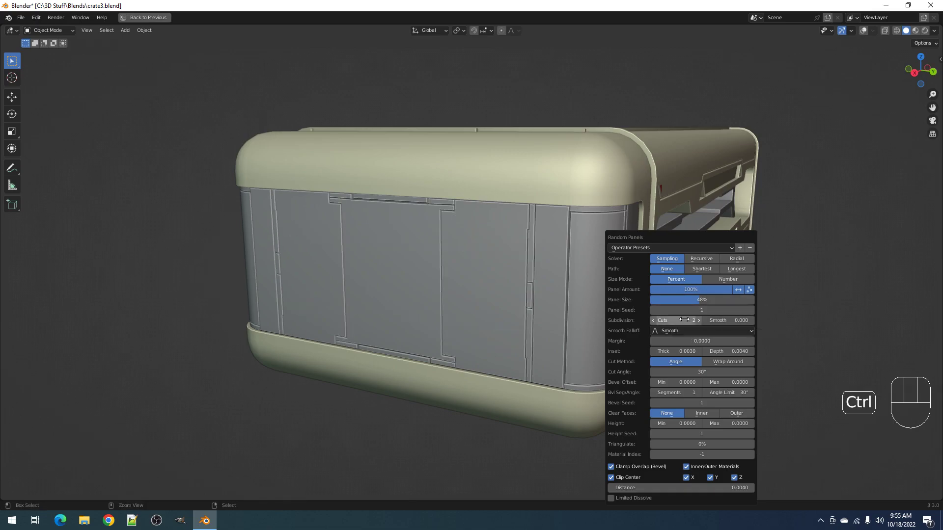
ctrl+scroll(683, 319, up, 1)
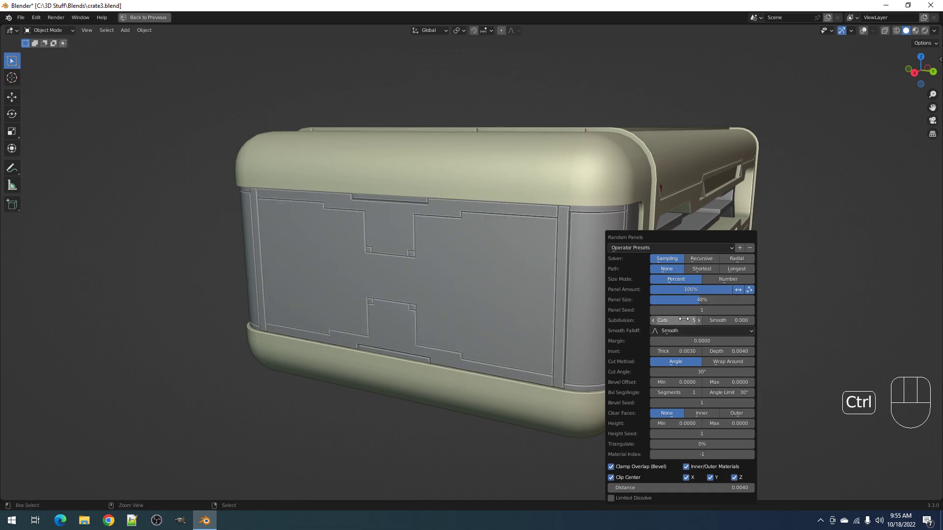
drag(703, 300, 668, 300)
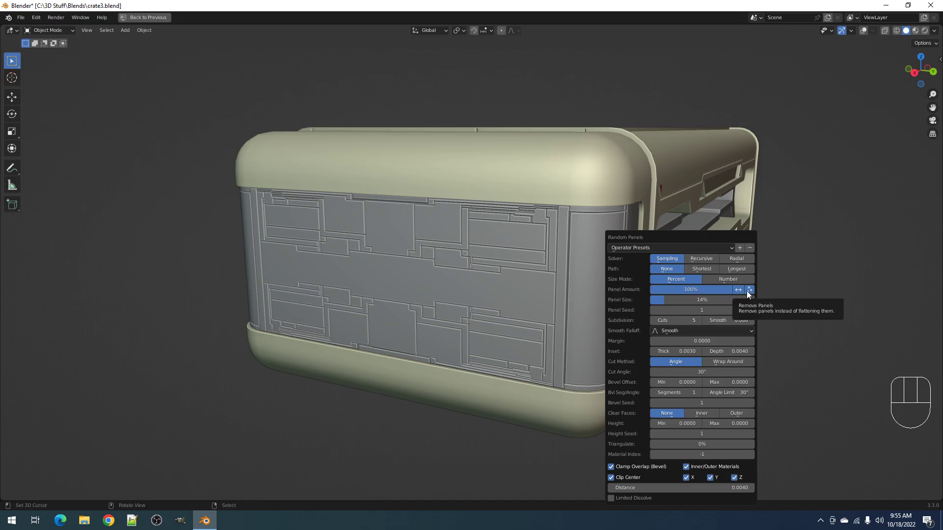
drag(727, 289, 665, 289)
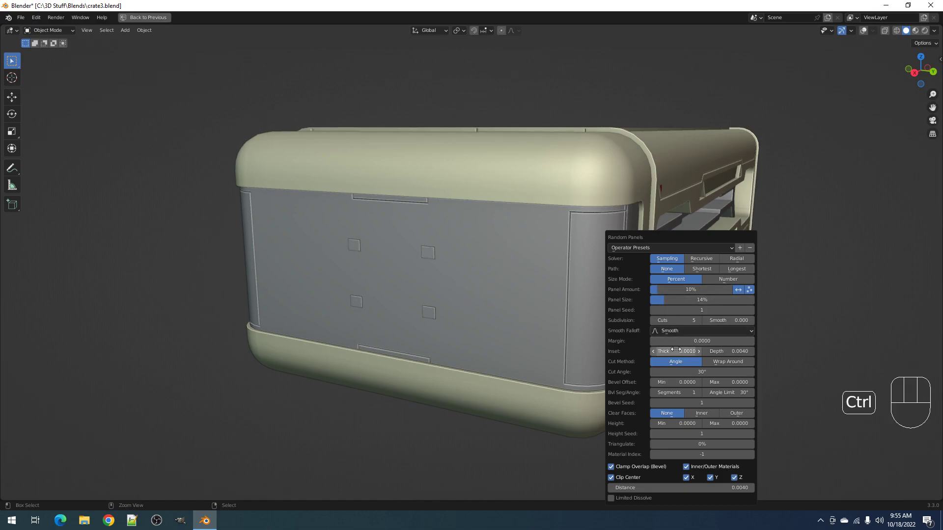
Step: Set the random panels to 17% amount, inset thickness 0.0020, panel seed 18 and 6 subdivision cuts
ctrl+scroll(675, 349, up, 1)
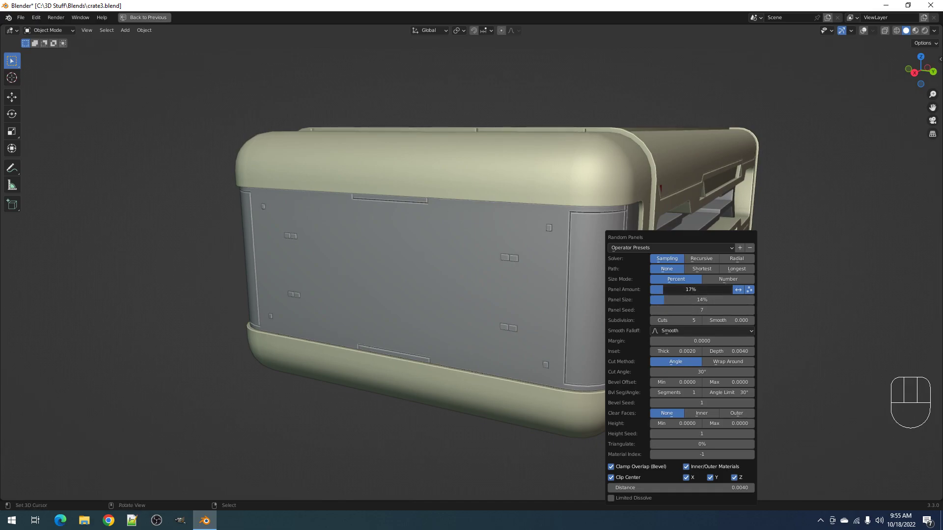
ctrl+scroll(676, 307, up, 1)
ctrl+scroll(676, 306, up, 1)
ctrl+scroll(676, 306, up, 1)
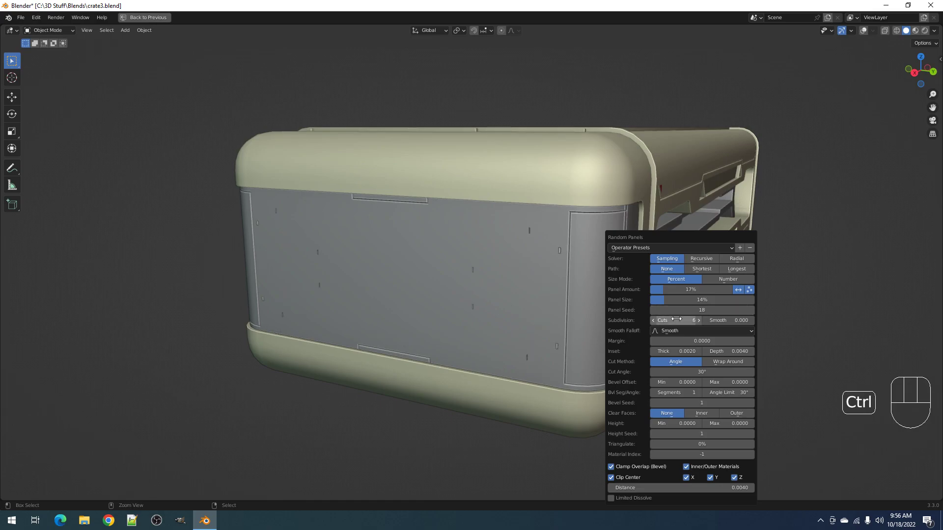
Step: Set the end panel's random panels to 3 subdivision cuts and an inset thickness of 0.0010
middle_drag(467, 308, 527, 281)
scroll(527, 281, up, 3)
scroll(527, 280, up, 1)
middle_drag(632, 234, 606, 270)
scroll(605, 270, up, 1)
key(F9)
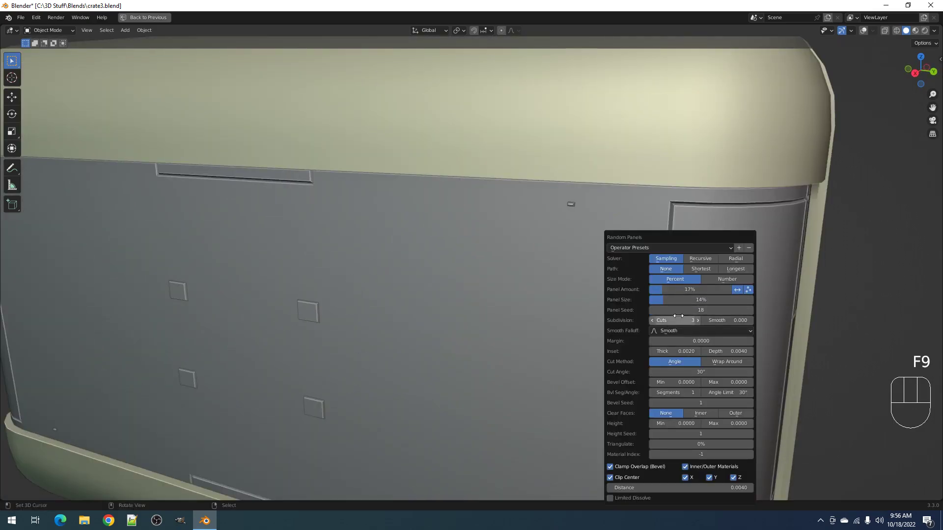
key(ctrl)
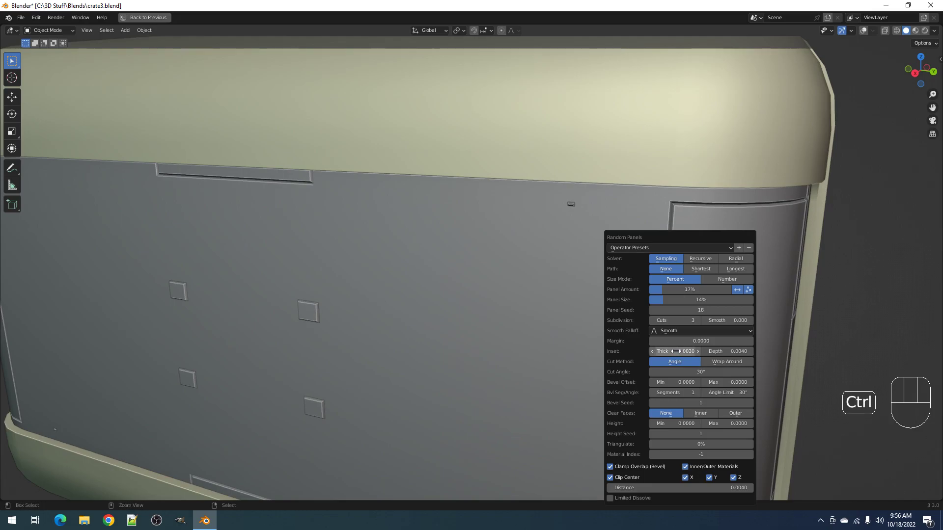
Step: Select the linked flat faces on the grey panel's long-side section, beyond its rounded corner
scroll(582, 255, down, 5)
middle_drag(581, 256, 511, 251)
right_click(511, 251)
key(Tab)
key(shift+alt+z)
right_click(520, 237)
key(q)
click(541, 235)
key(Tab)
key(shift+alt+z)
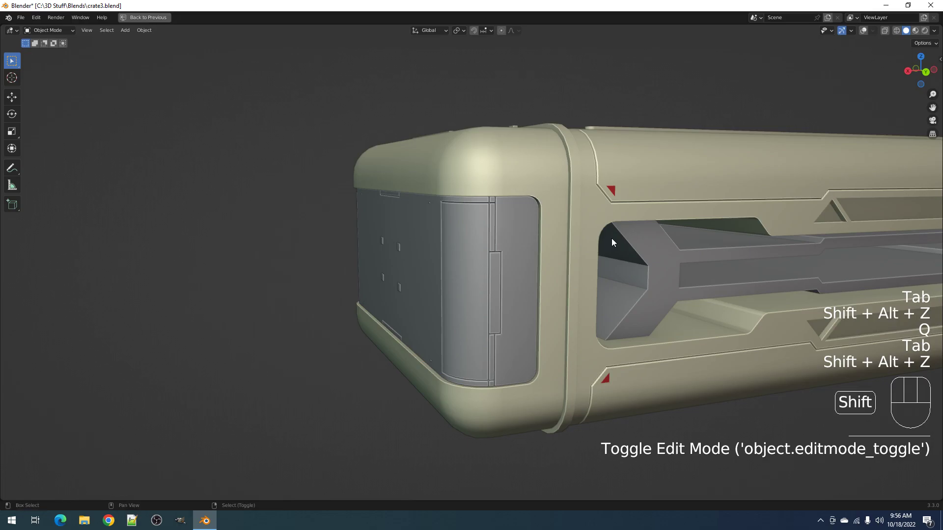
Step: Apply Random Panels to the grey side section with 17% amount, 14% size and 3 cuts, changing the panel seed
shift+middle_drag(611, 237, 560, 248)
key(shift+q)
click(560, 249)
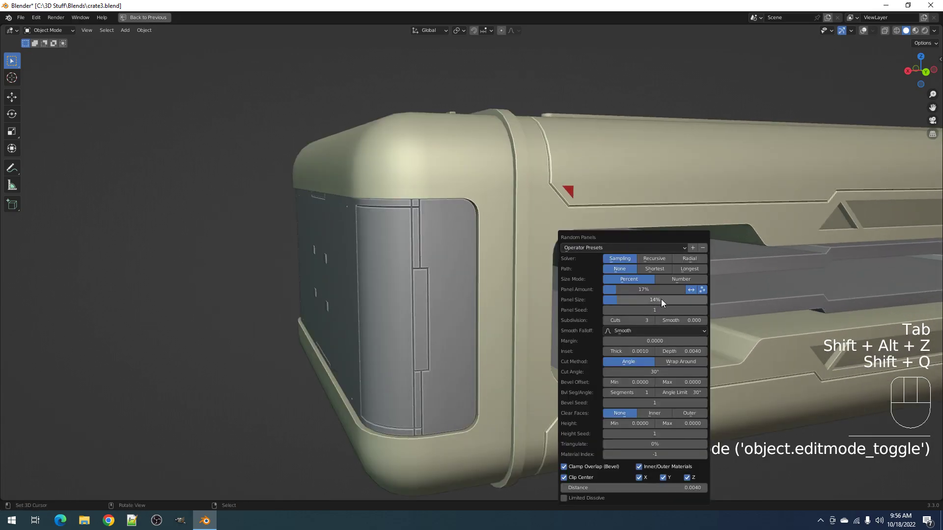
ctrl+scroll(657, 308, up, 1)
ctrl+scroll(657, 308, up, 1)
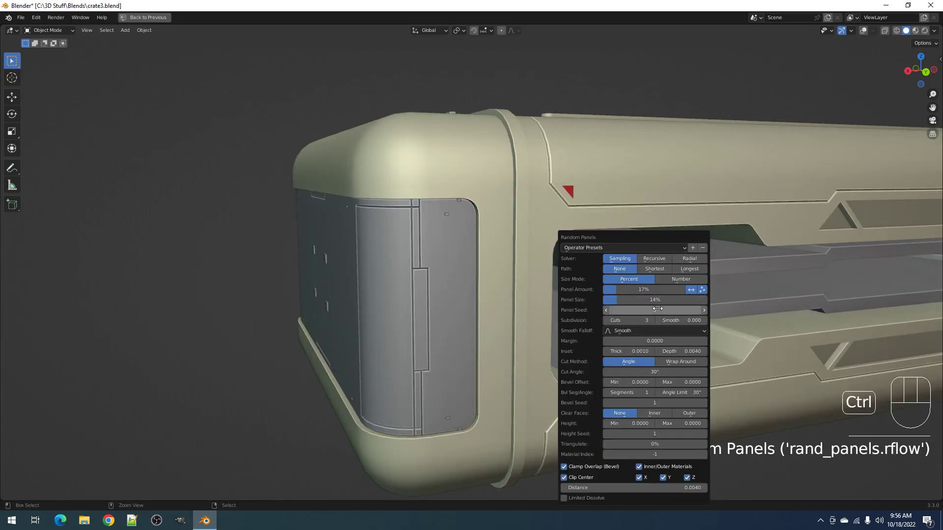
middle_drag(658, 309, 513, 239)
Step: Select the connected front faces of the grey strut in the crate's side opening, from the Y-shaped end to the middle
scroll(493, 236, down, 3)
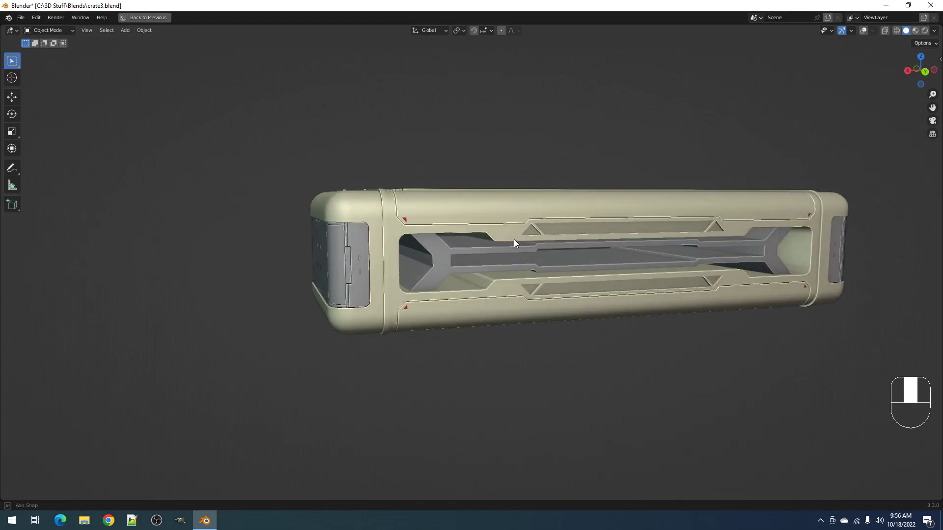
scroll(513, 239, up, 5)
key(Tab)
key(shift+alt+z)
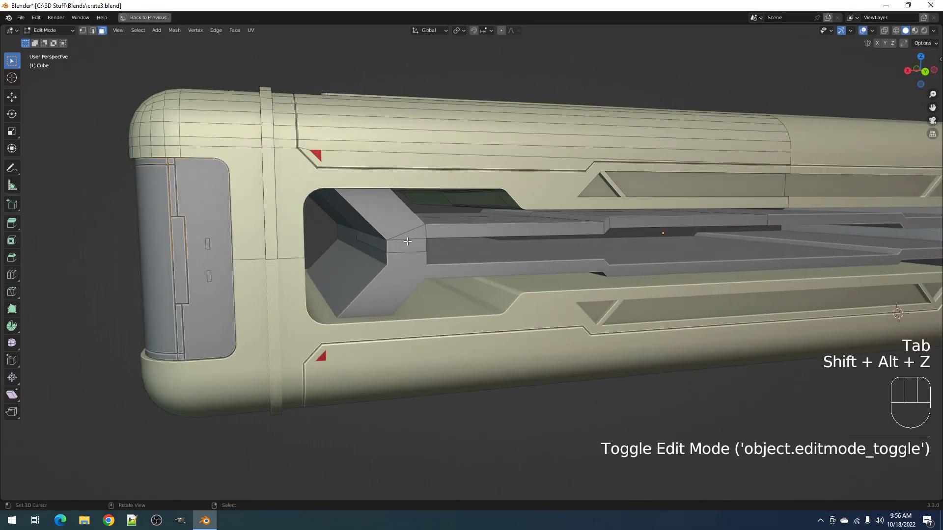
key(3)
click(401, 222)
shift+click(406, 245)
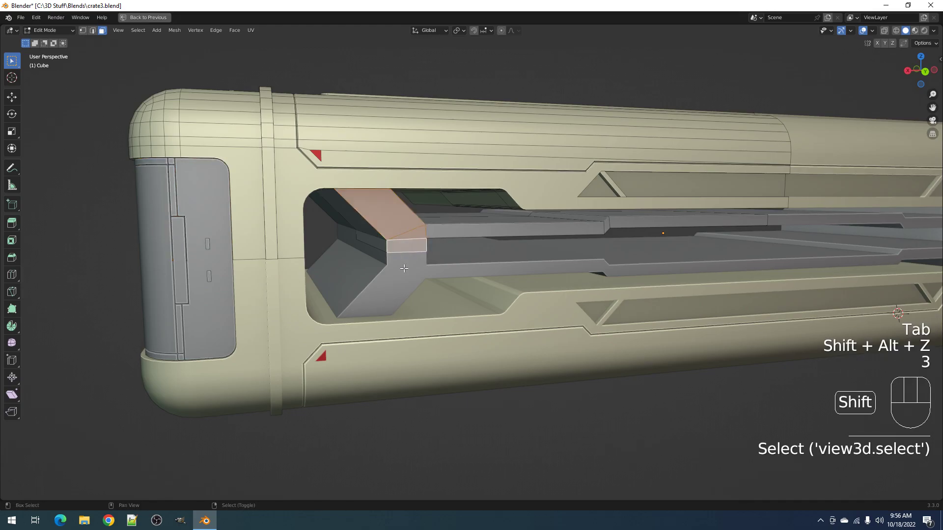
shift+click(466, 246)
shift+middle_drag(638, 231, 486, 249)
shift+click(487, 249)
shift+click(521, 244)
middle_drag(569, 249, 533, 251)
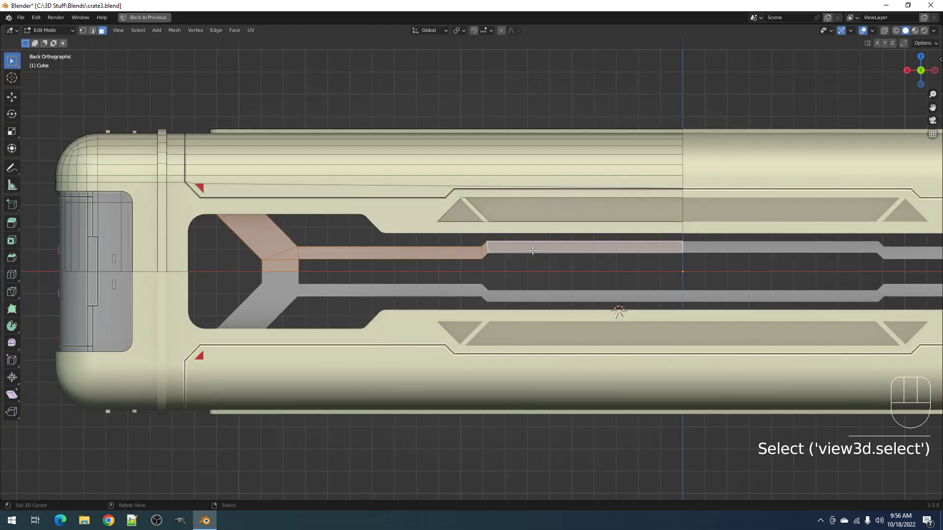
Step: Apply Random Panels to the strut faces with 100% amount, 50% panel size, inset thickness 0.0040 and panel seed 5
key(Tab)
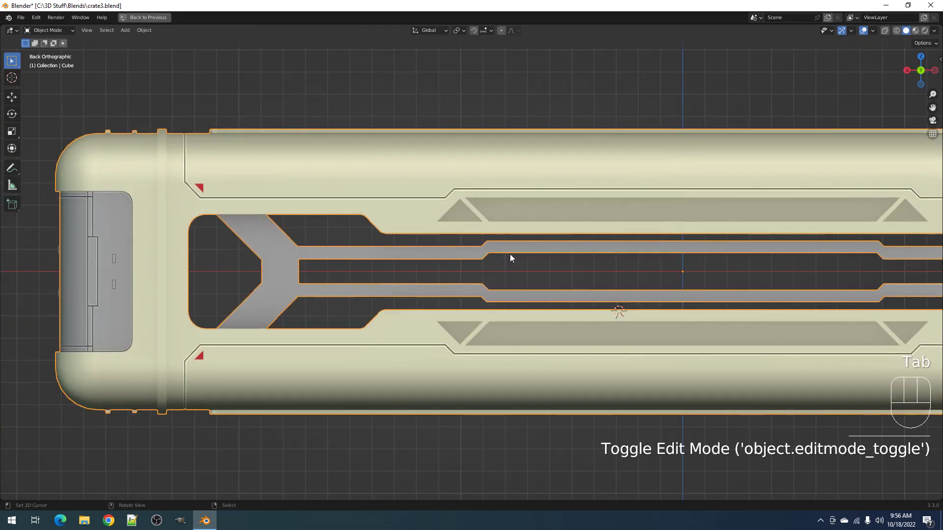
key(shift+q)
click(578, 242)
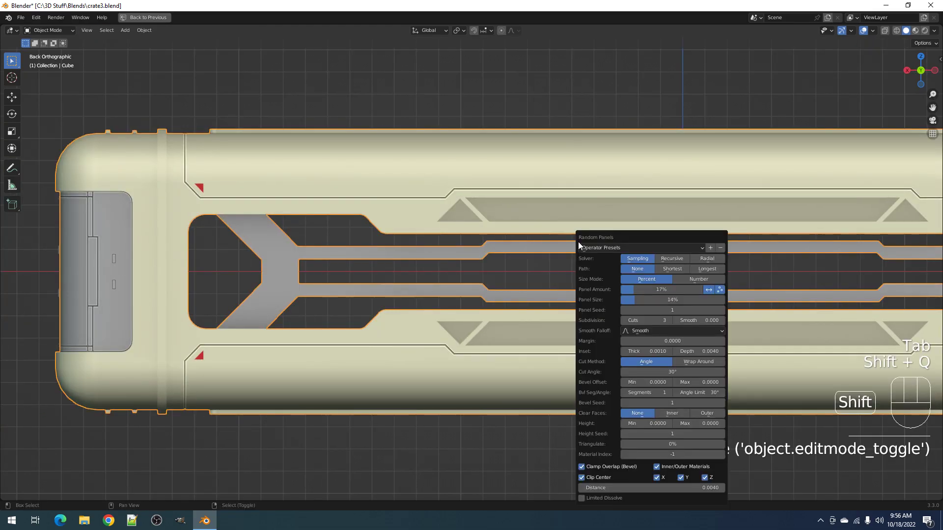
drag(633, 289, 703, 289)
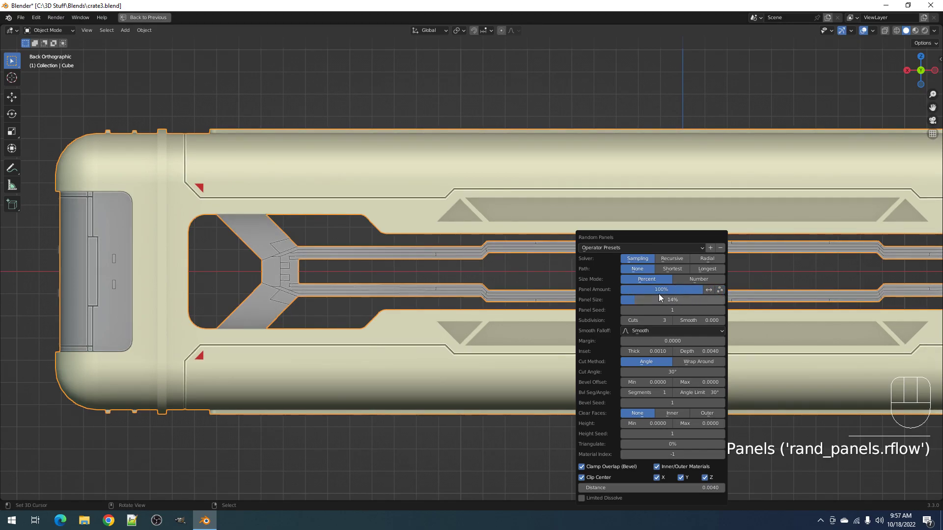
drag(651, 299, 687, 299)
ctrl+scroll(657, 350, up, 3)
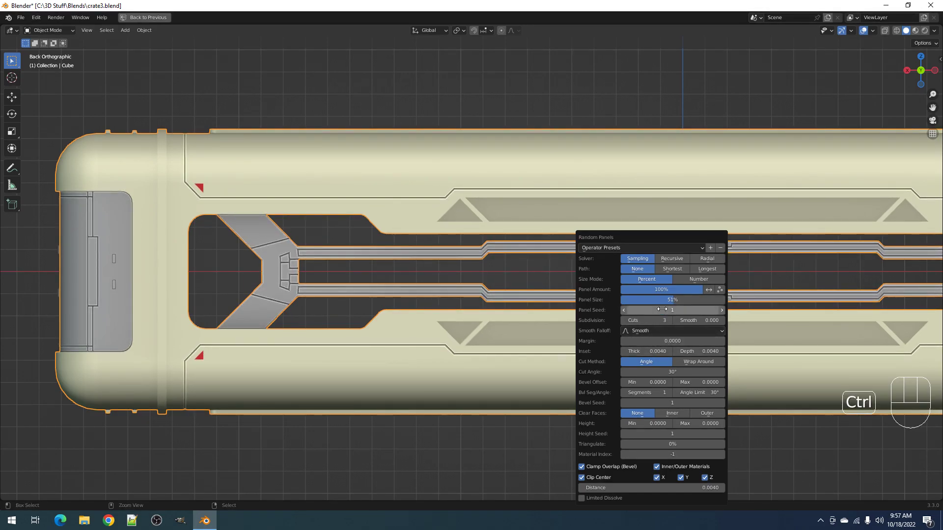
mouse_move(673, 299)
mouse_down()
mouse_move(658, 300)
mouse_move(690, 299)
mouse_move(672, 299)
mouse_up()
ctrl+scroll(669, 309, up, 3)
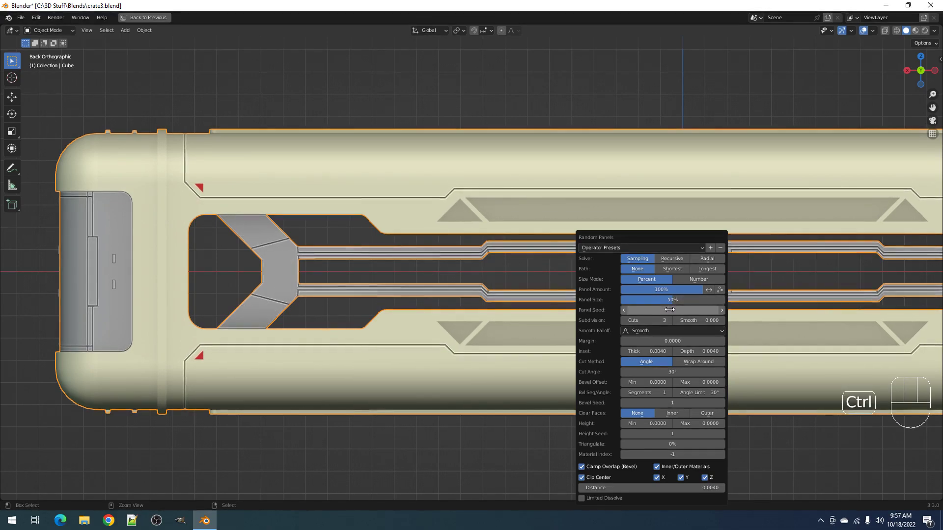
Step: Switch the strut's random panels to the Radial solver with 27% panel size and panel seed 10
click(702, 258)
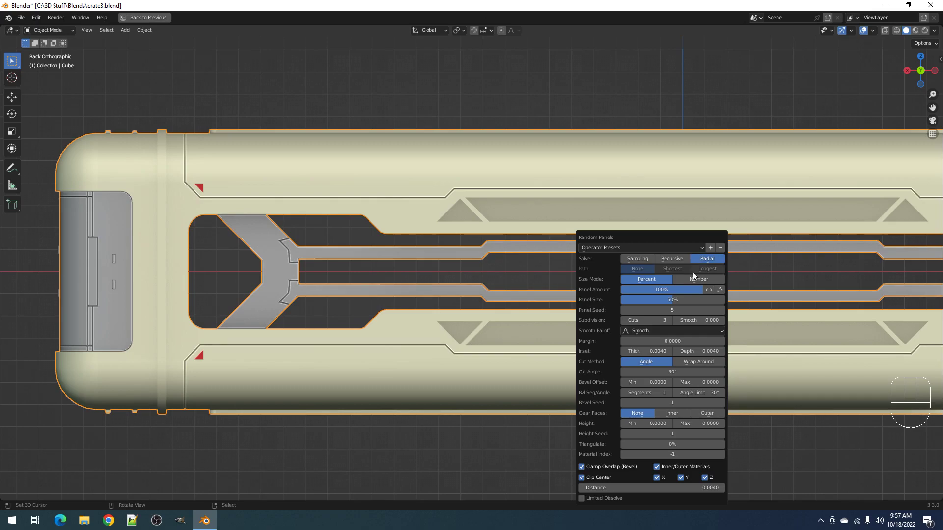
drag(676, 300, 653, 300)
ctrl+scroll(657, 310, up, 3)
ctrl+scroll(656, 311, up, 5)
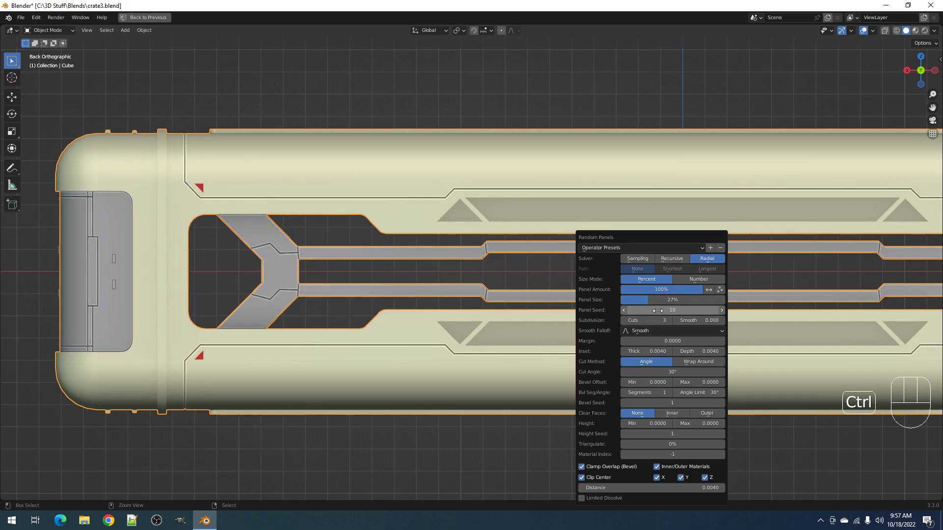
Step: Set the strut's random panels to panel seed 27 and 5 subdivision cuts
scroll(387, 283, down, 2)
middle_drag(387, 279, 532, 269)
key(shift+alt+z)
scroll(532, 269, up, 4)
key(F9)
ctrl+scroll(648, 310, up, 2)
ctrl+scroll(648, 311, up, 8)
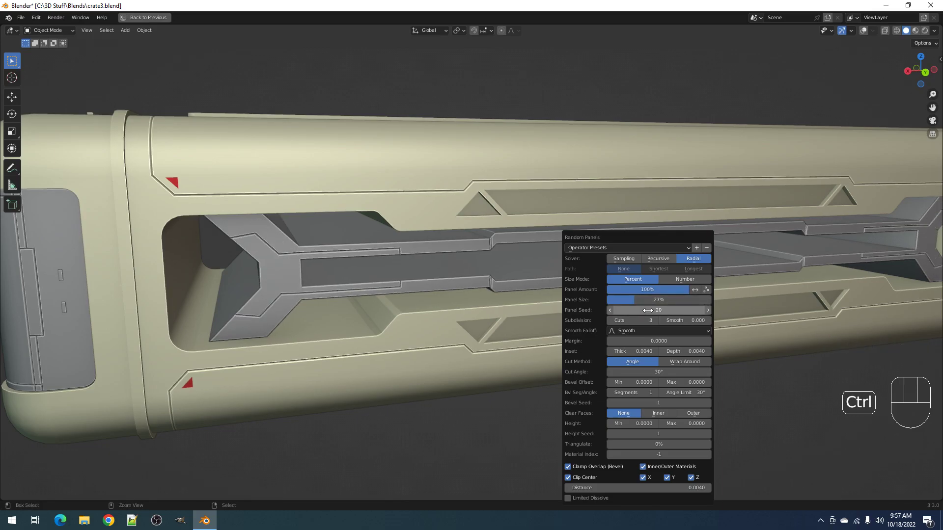
ctrl+scroll(648, 310, up, 3)
ctrl+scroll(641, 321, up, 1)
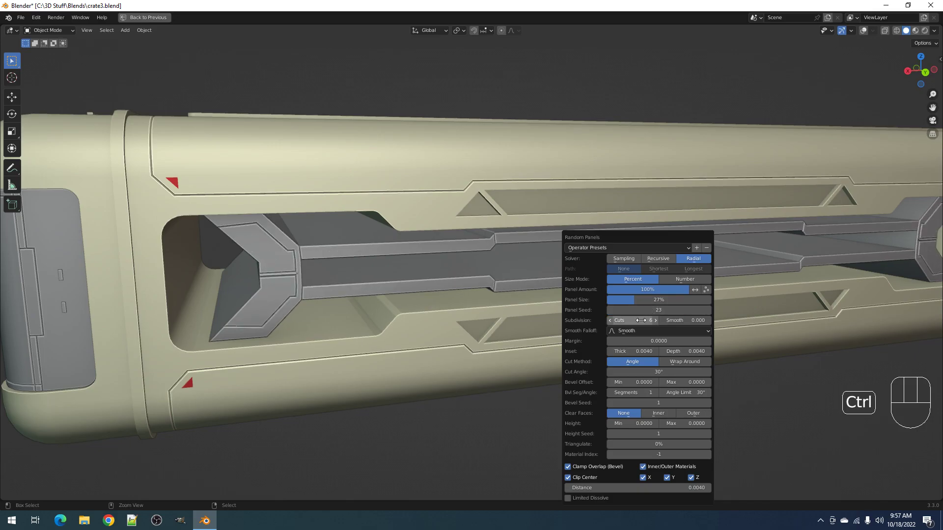
ctrl+scroll(646, 310, up, 1)
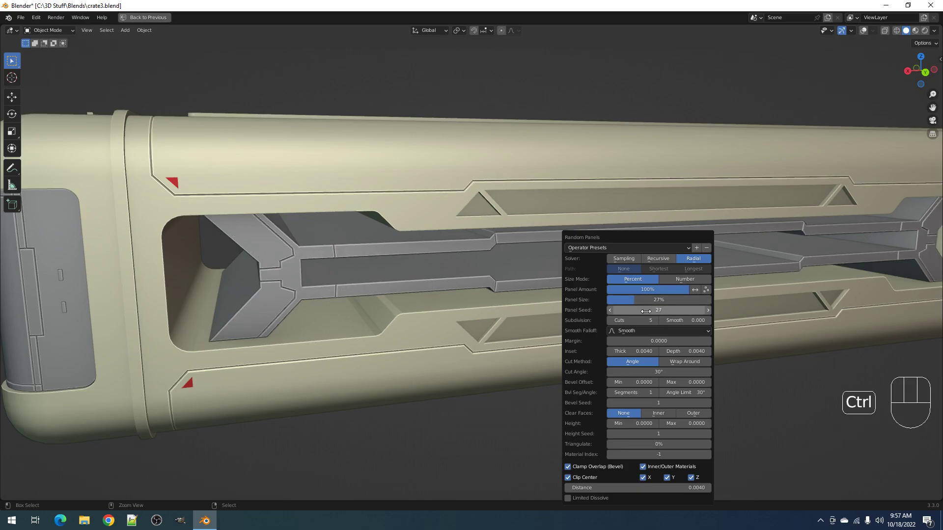
Step: Set the strut's panel size to 15% and the inset thickness to 0.0030
scroll(633, 281, down, 4)
alt+middle_drag(634, 281, 623, 273)
mouse_move(570, 261)
middle_down()
mouse_move(578, 278)
mouse_move(569, 269)
middle_up()
scroll(582, 285, up, 4)
scroll(568, 269, up, 3)
key(F9)
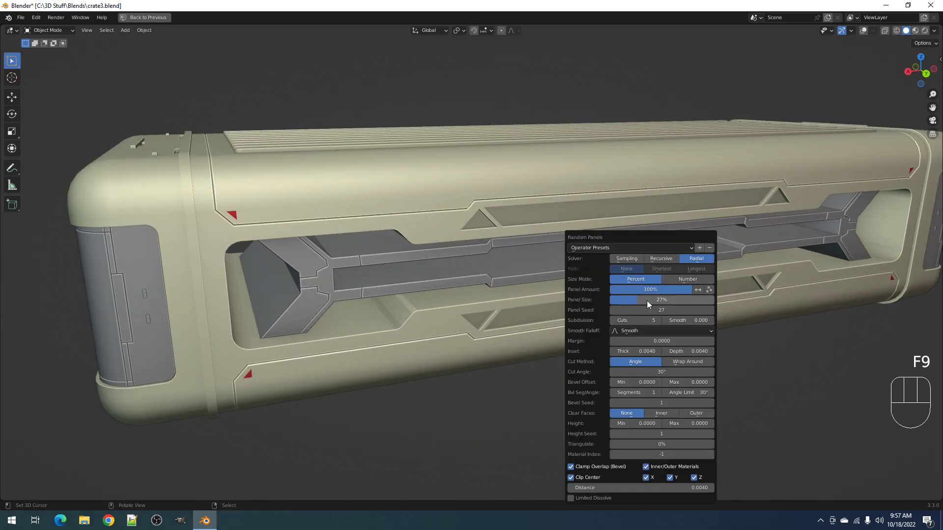
mouse_move(646, 299)
mouse_down()
mouse_move(658, 299)
mouse_move(629, 300)
mouse_up()
middle_drag(348, 327, 505, 312)
scroll(489, 307, up, 4)
scroll(490, 304, down, 5)
scroll(505, 312, up, 4)
key(F9)
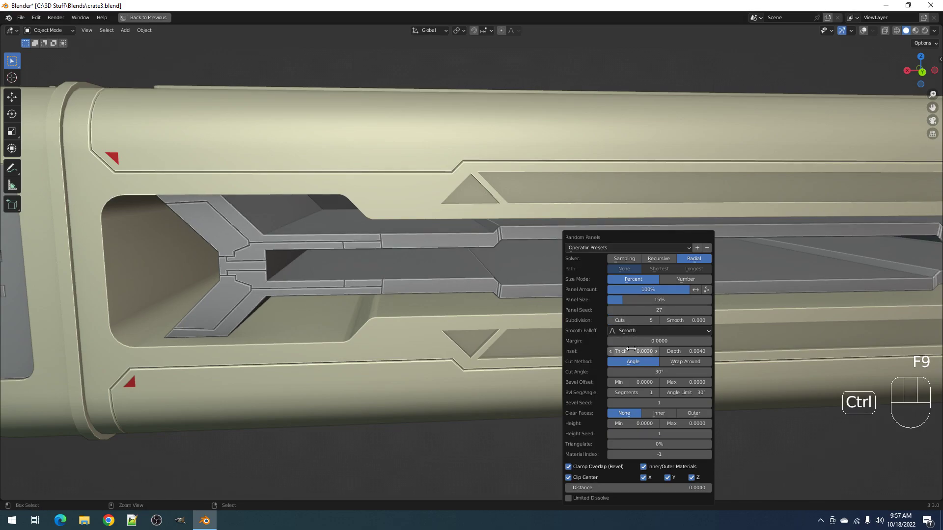
Step: Cycle through panel layouts on the strut and set the panel seed to 34
scroll(492, 257, down, 4)
middle_drag(492, 257, 521, 260)
scroll(518, 268, up, 4)
scroll(521, 261, up, 4)
key(F9)
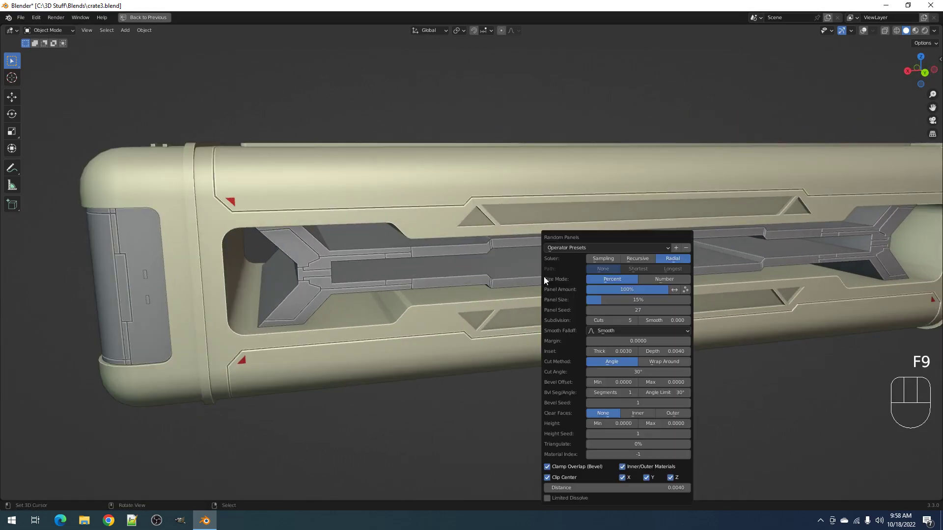
ctrl+scroll(641, 307, up, 4)
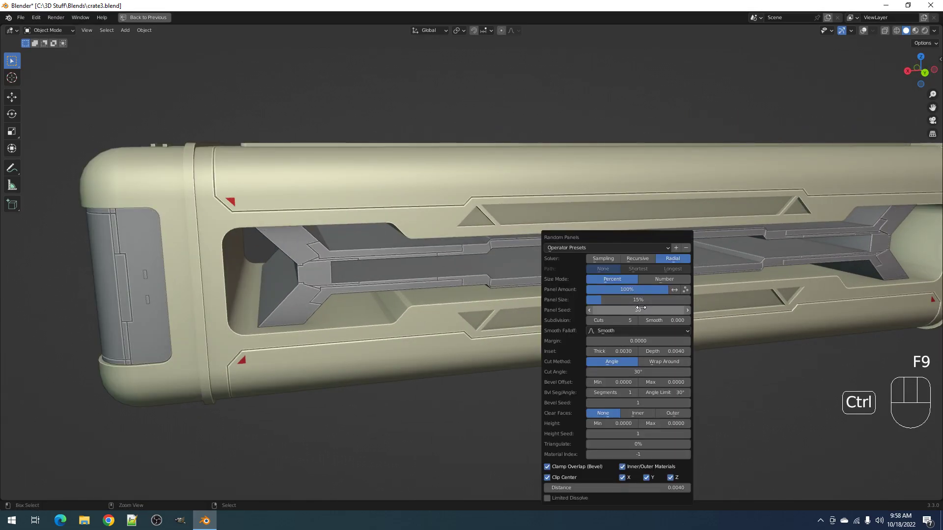
ctrl+scroll(641, 308, up, 6)
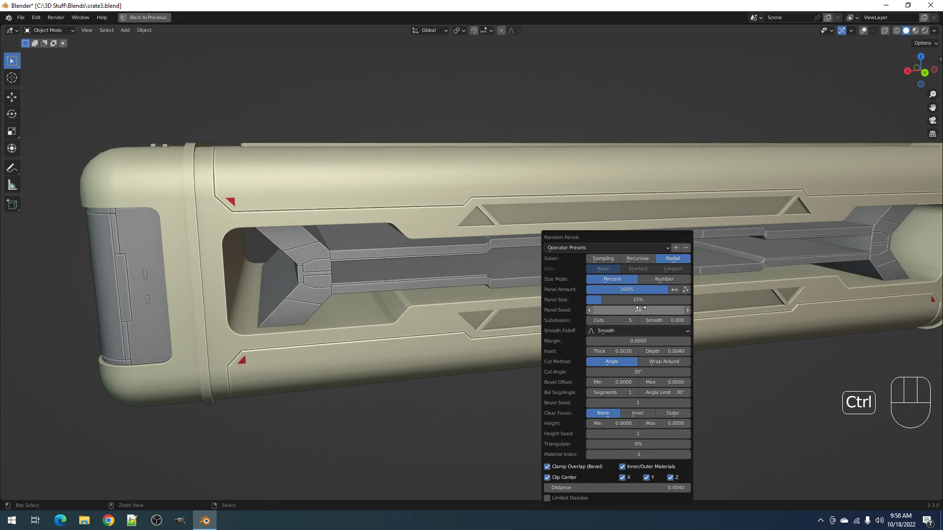
ctrl+scroll(641, 308, up, 2)
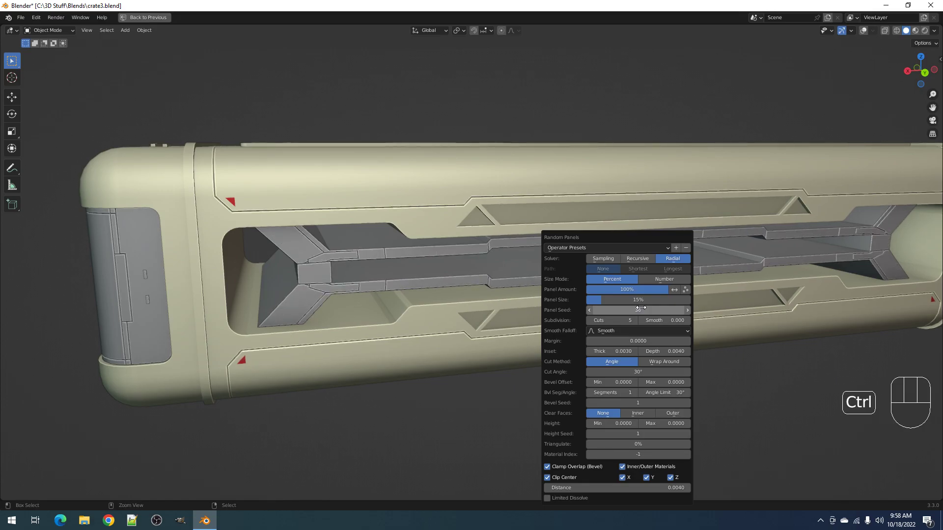
ctrl+scroll(641, 308, down, 3)
ctrl+scroll(641, 308, up, 1)
ctrl+scroll(640, 308, down, 3)
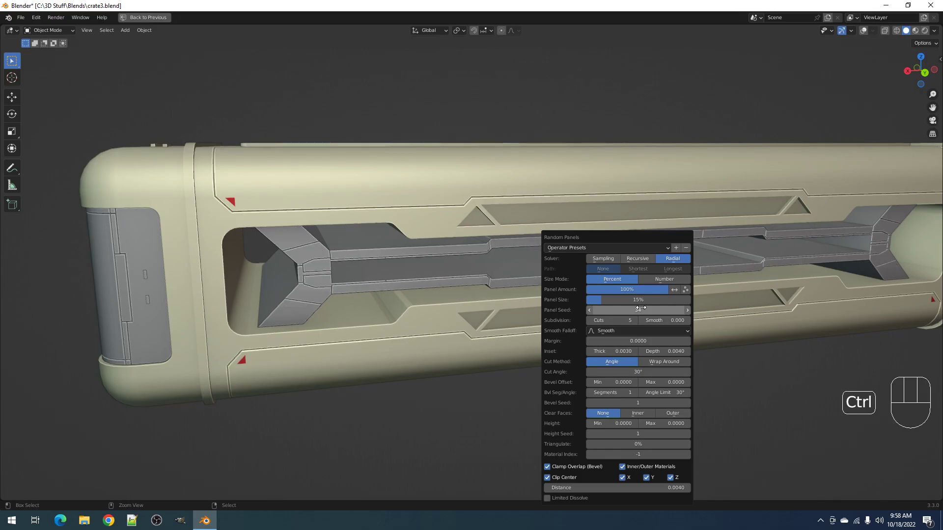
Step: Try another panel seed on the strut, accept the random panels, and deselect everything
ctrl+scroll(641, 307, up, 3)
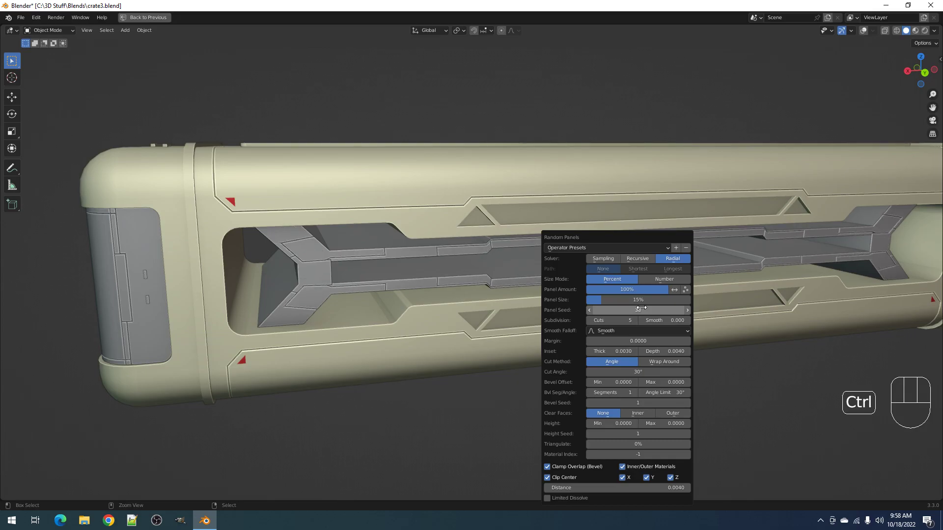
middle_drag(619, 307, 571, 293)
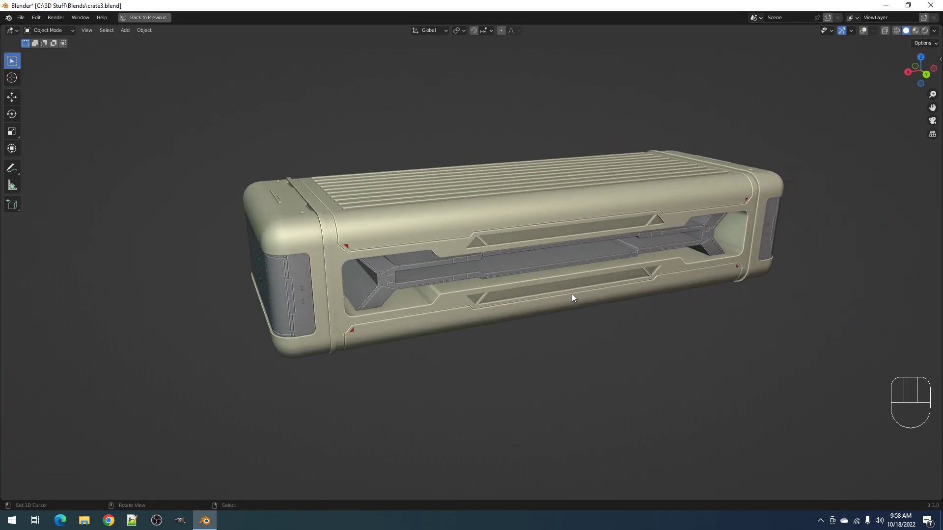
scroll(529, 296, up, 2)
middle_drag(529, 295, 550, 292)
scroll(530, 300, down, 3)
scroll(507, 269, up, 3)
key(alt+a)
Step: Preview the whole crate in Material Preview and Rendered shading, and return to Solid shading
mouse_move(487, 288)
shift+middle_down()
mouse_move(522, 272)
mouse_move(522, 286)
mouse_move(500, 288)
mouse_move(520, 309)
mouse_move(537, 276)
shift+middle_up()
key(z)
click(494, 243)
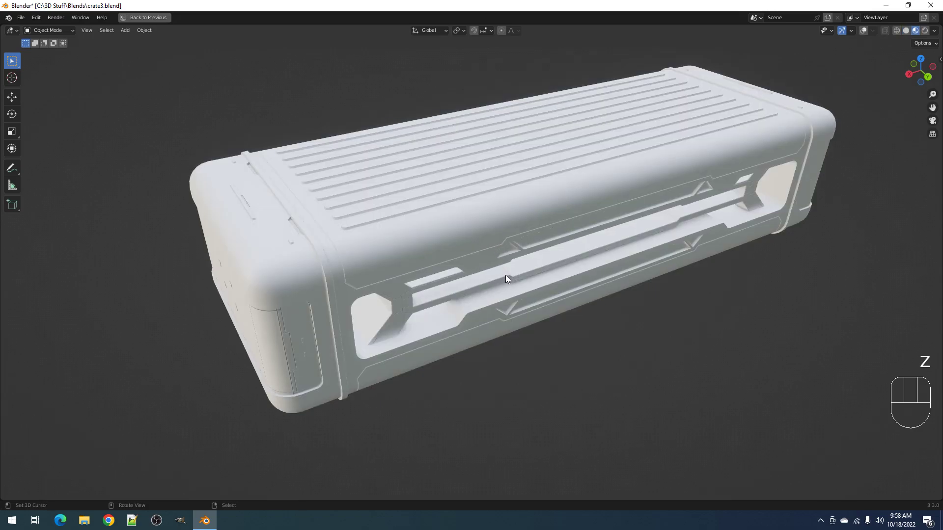
key(z)
click(558, 275)
key(z)
click(539, 258)
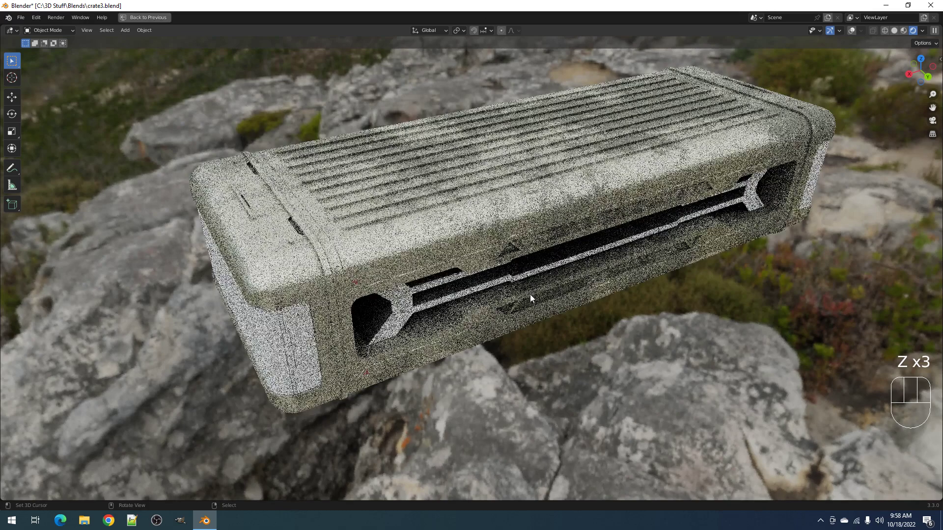
middle_drag(529, 293, 535, 267)
key(z)
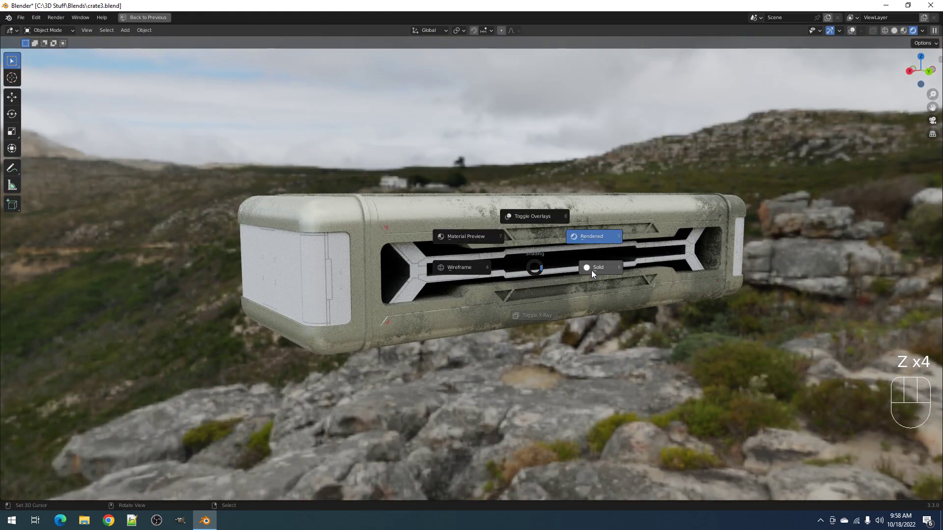
click(591, 270)
Step: Select the grey end panels and struts as a group with overlays shown, and assign the Grunge material to them
shift+click(340, 262)
key(shift+g)
click(340, 261)
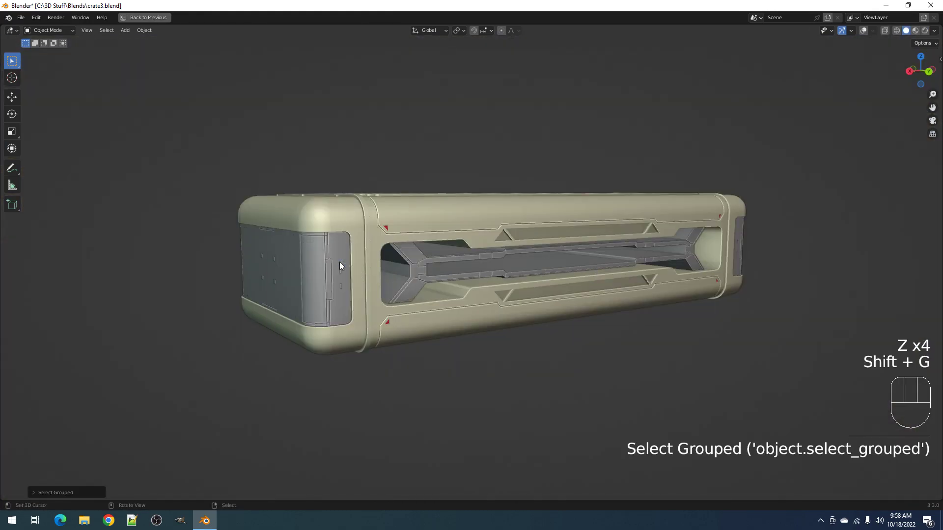
middle_drag(340, 261, 500, 264)
key(shift+alt+z)
key(shift+ctrl+x)
mouse_move(454, 231)
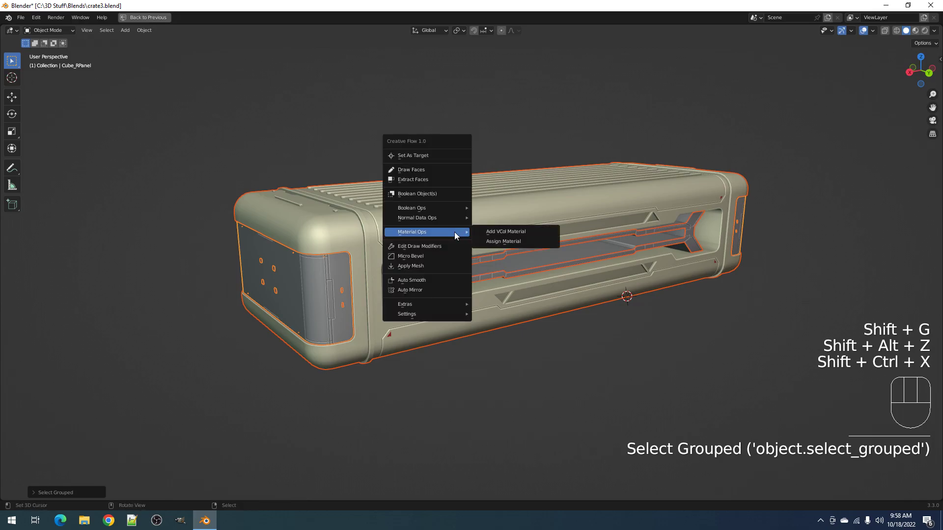
click(490, 240)
click(494, 260)
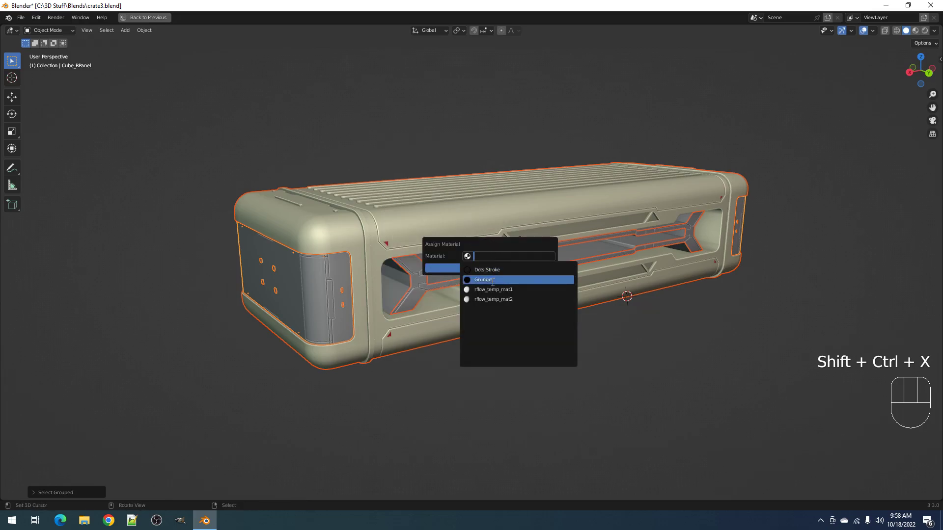
click(493, 280)
click(494, 265)
key(alt+a)
Step: Check the Grunge material on the panels and struts in Rendered shading, and switch back to Solid
key(z)
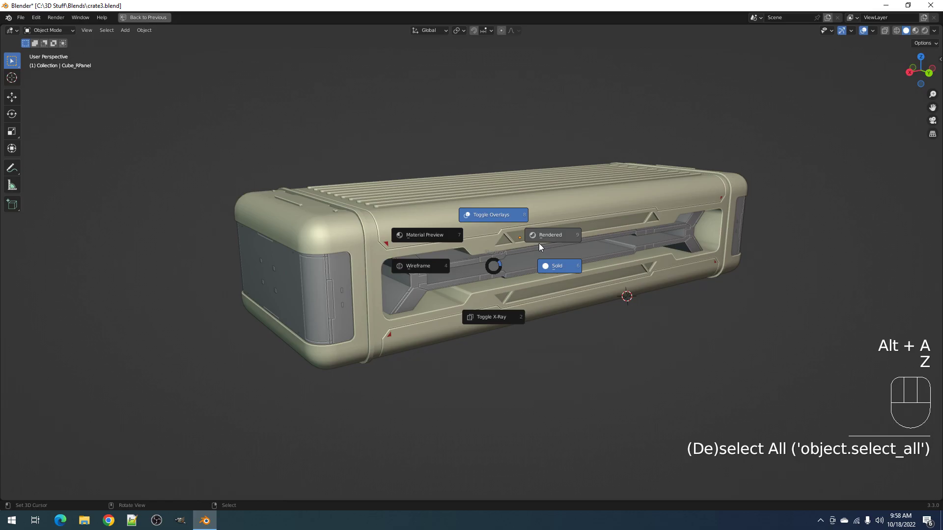
click(541, 237)
middle_drag(542, 237, 551, 253)
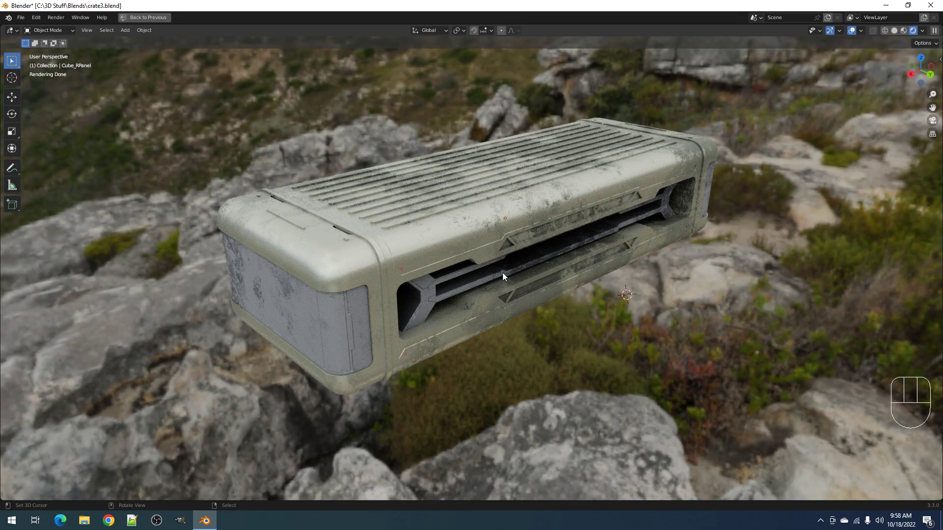
key(z)
click(571, 269)
Step: Examine the crate body's mesh and the strut layout in the Back Orthographic view
mouse_move(570, 269)
alt+middle_down()
mouse_move(523, 260)
mouse_move(543, 301)
mouse_move(456, 231)
mouse_move(526, 260)
mouse_move(378, 272)
mouse_move(405, 287)
mouse_move(354, 255)
mouse_move(358, 272)
mouse_move(356, 247)
mouse_move(381, 300)
mouse_move(414, 284)
alt+middle_up()
key(Tab)
key(Tab)
scroll(502, 249, up, 2)
key(alt+a)
click(431, 262)
key(Tab)
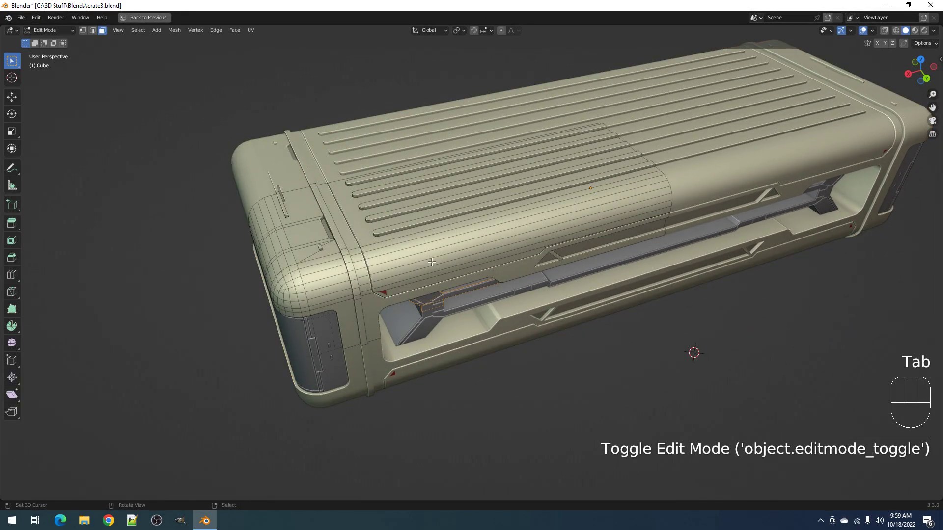
key(Tab)
middle_drag(528, 276, 511, 241)
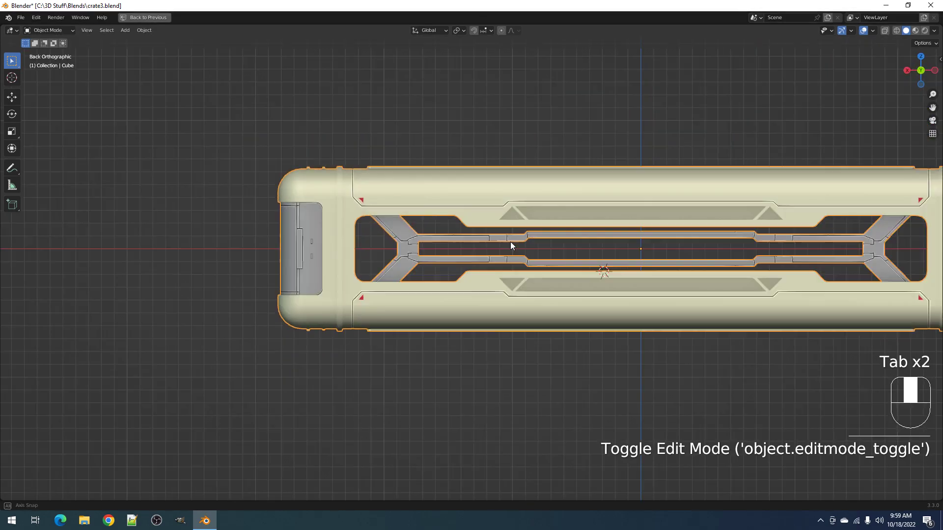
shift+middle_drag(384, 259, 309, 323)
scroll(514, 240, up, 3)
scroll(476, 239, up, 2)
alt+middle_click(476, 240)
scroll(442, 247, down, 3)
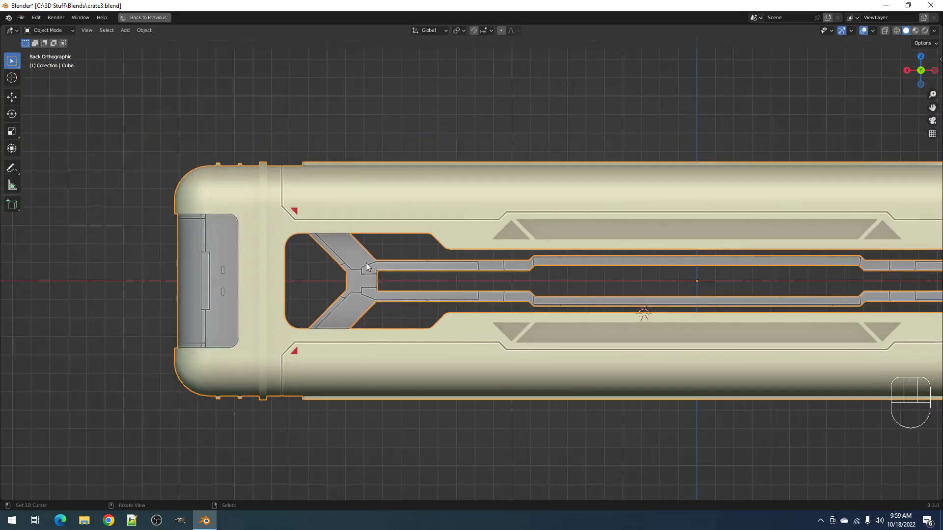
Step: Inspect the strut's panel mesh up close in Edit Mode, leave it, and deselect everything
middle_drag(366, 263, 406, 288)
scroll(489, 252, up, 5)
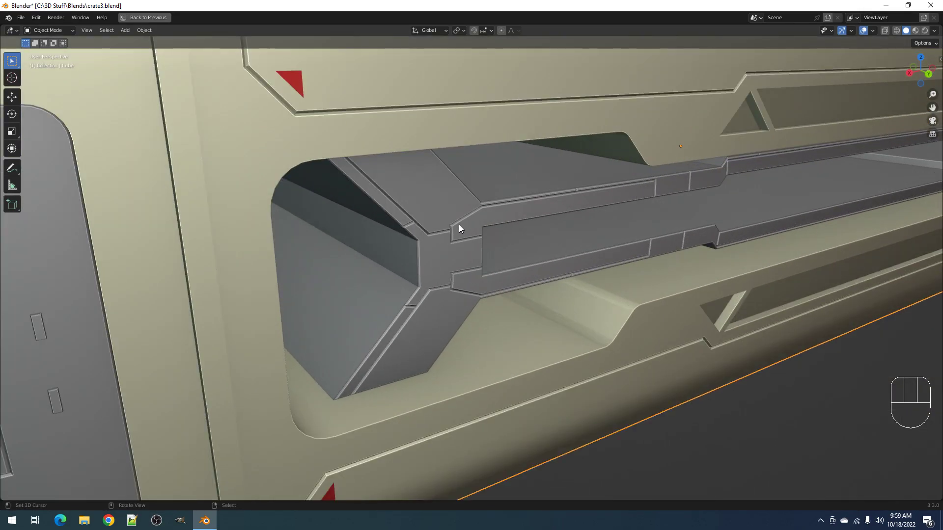
click(455, 219)
key(Tab)
middle_drag(456, 219, 530, 229)
key(Tab)
scroll(582, 246, down, 4)
alt+middle_drag(581, 247, 579, 246)
key(alt+a)
shift+middle_drag(500, 243, 493, 278)
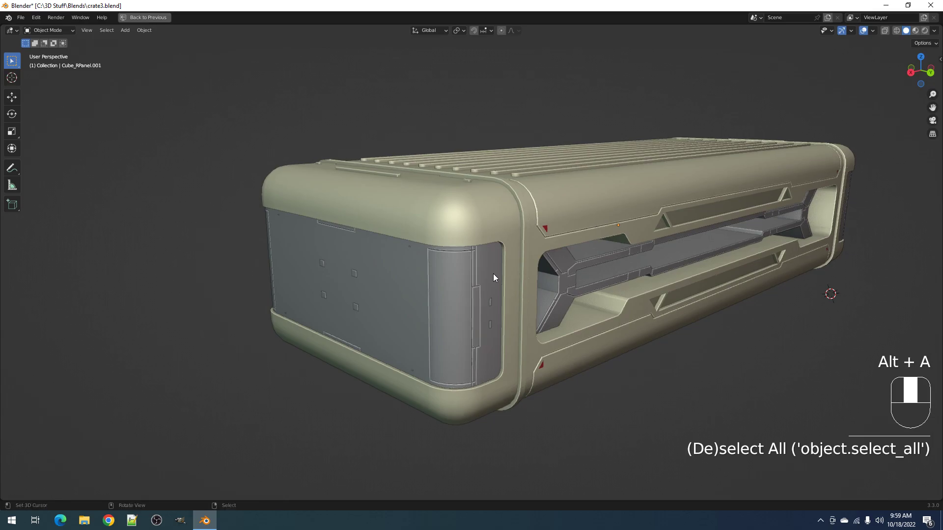
Step: Inset three adjacent faces near the top of the end panel's rounded corner and extrude them inward about 0.006 m
scroll(493, 273, up, 2)
click(463, 263)
key(Tab)
scroll(461, 250, up, 5)
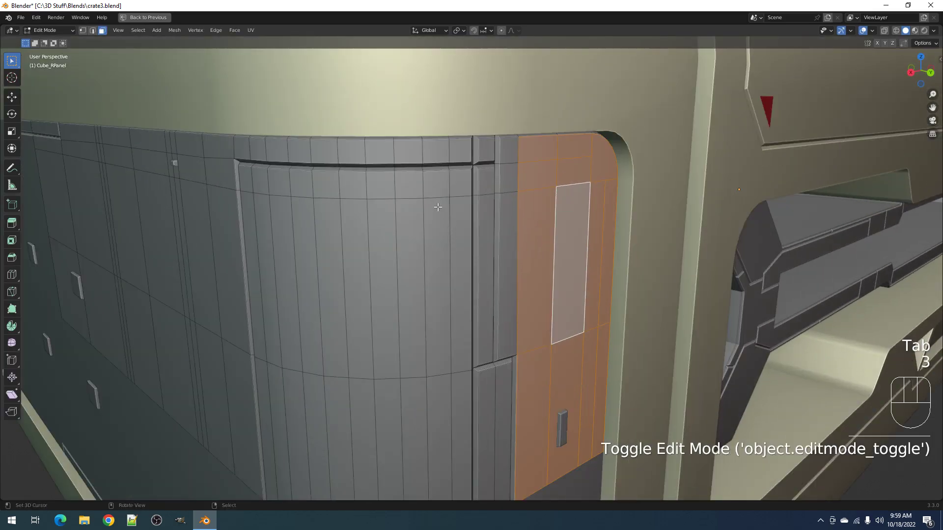
click(436, 186)
ctrl+click(374, 192)
key(i)
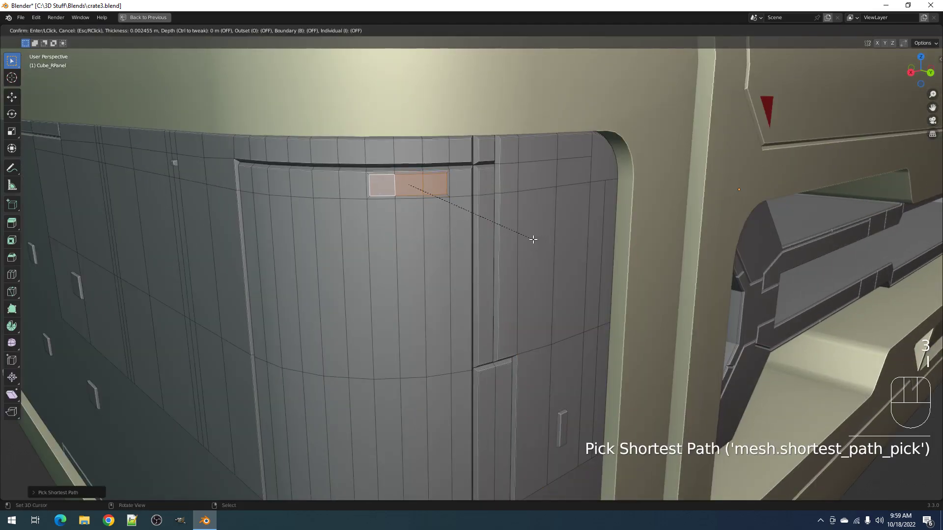
click(531, 238)
key(e)
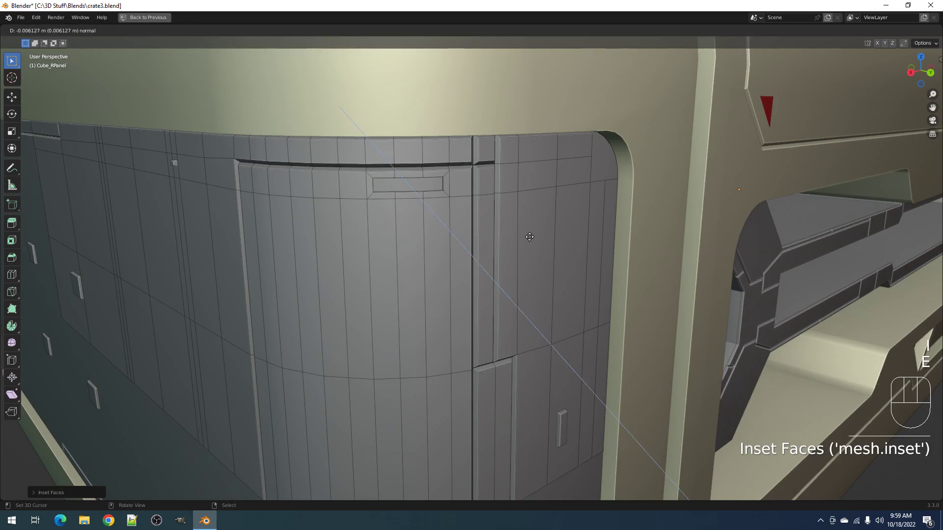
click(530, 238)
Step: Set the vertex color of the recessed corner faces to red and leave Edit Mode
key(ctrl+shift+x)
mouse_move(502, 227)
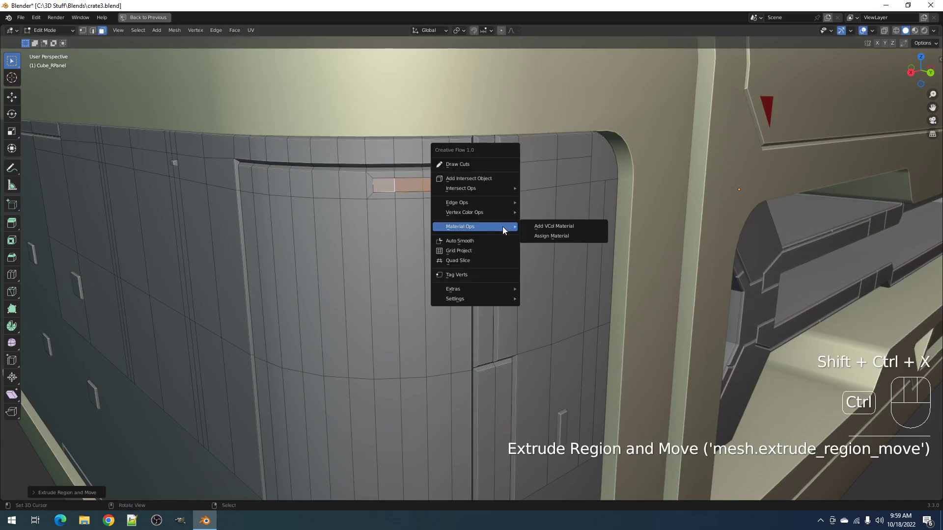
mouse_move(486, 213)
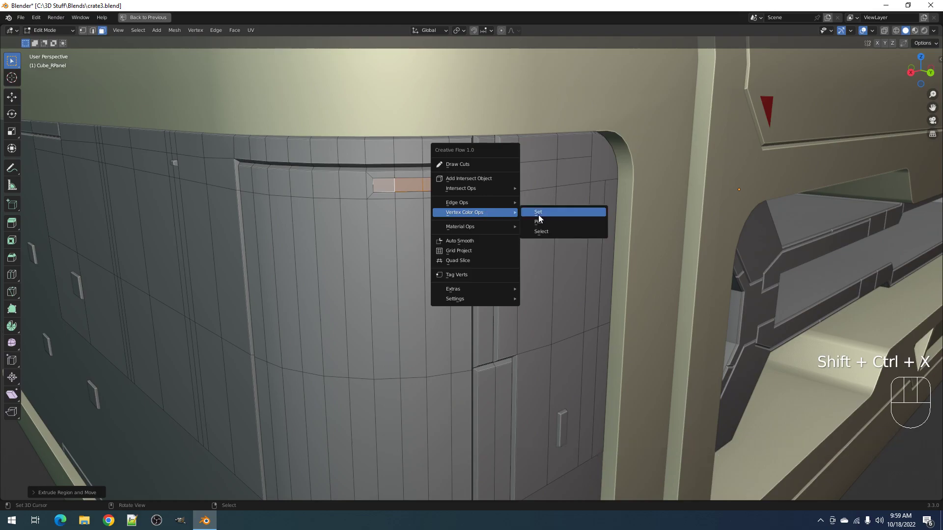
click(542, 214)
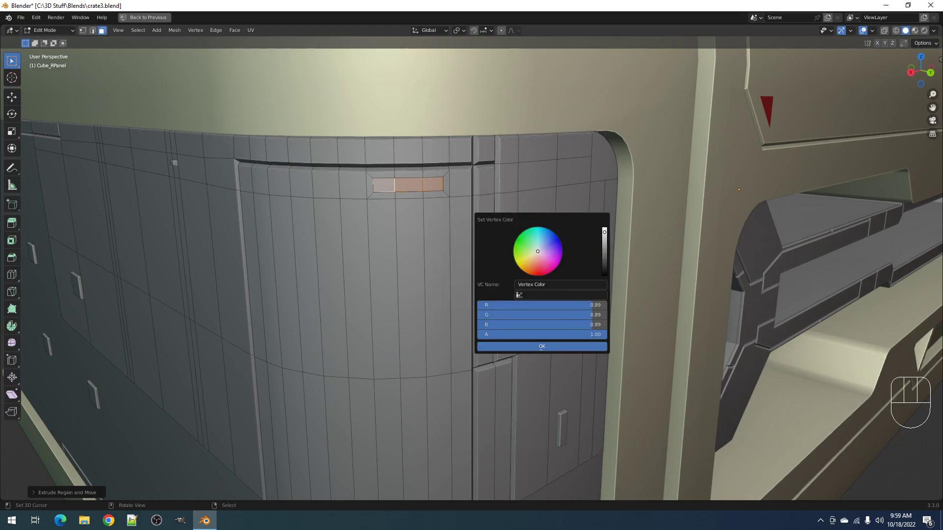
click(541, 347)
key(Tab)
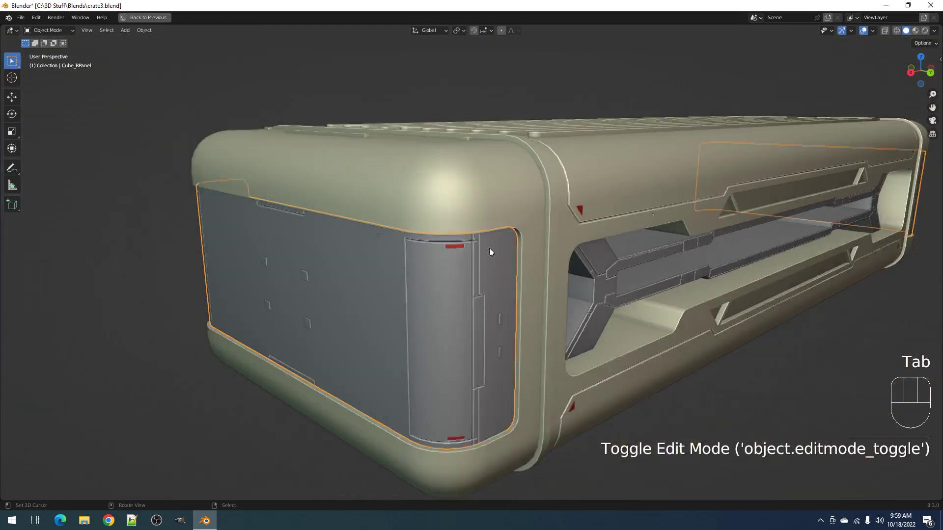
Step: Add a VCol material to the recessed corner faces of the end panel
key(Tab)
key(shift+ctrl+x)
mouse_move(489, 248)
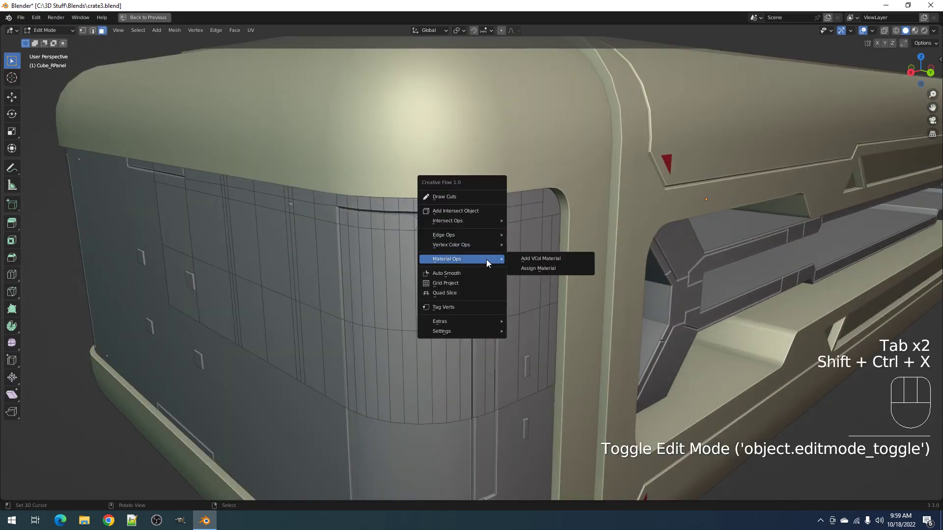
click(521, 259)
Step: Restore the full layout and connect the new material's Attribute Color output to the Principled BSDF's Emission input
key(ctrl+space)
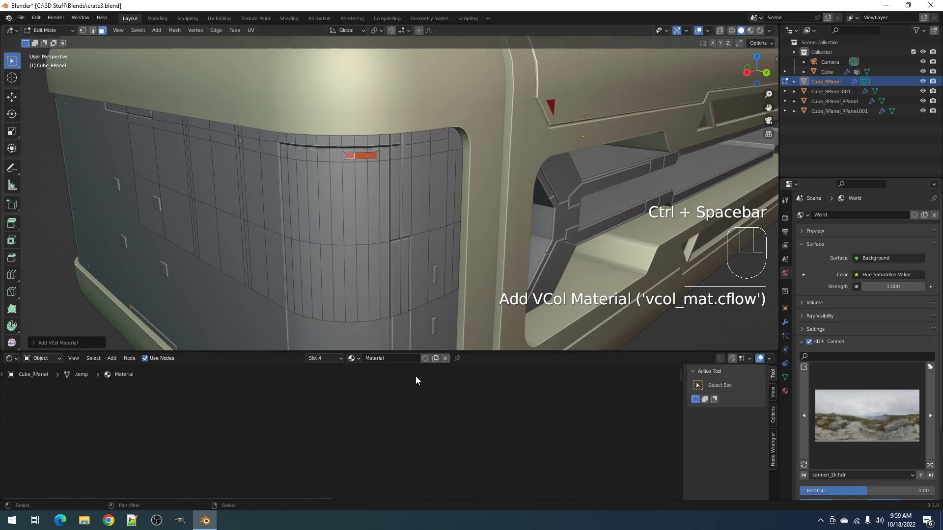
key(KP_Enter)
key(KP_Decimal)
key(alt+a)
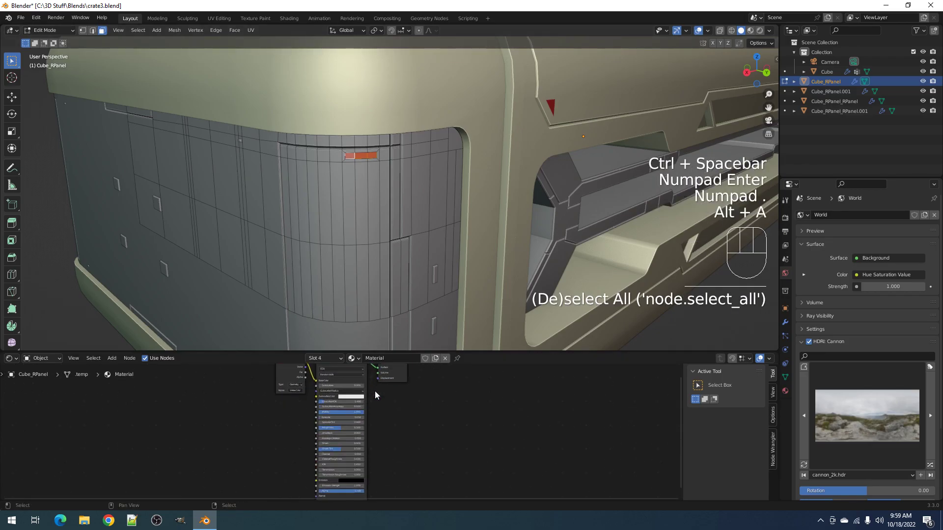
middle_drag(287, 410, 370, 420)
mouse_move(388, 375)
mouse_down()
mouse_move(338, 384)
mouse_move(388, 491)
mouse_move(399, 469)
mouse_up()
key(Tab)
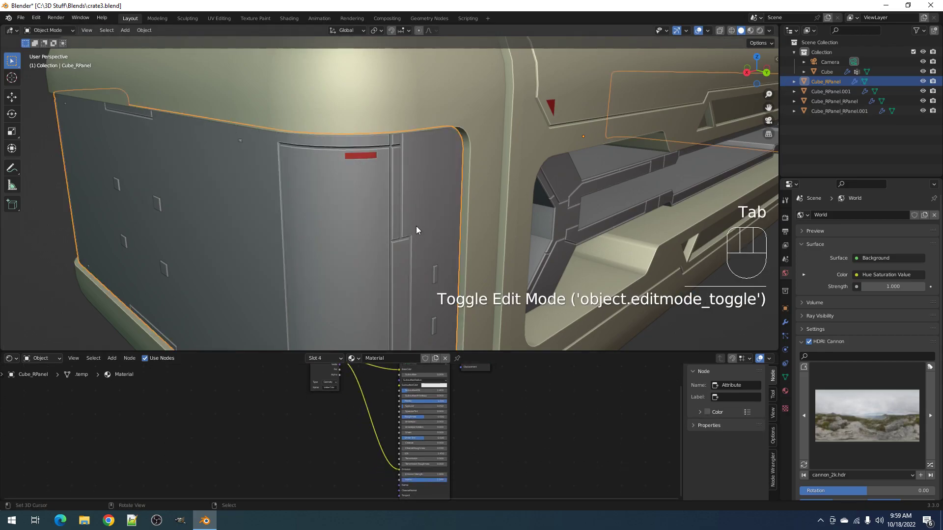
Step: Show the crate in Rendered shading with the viewport overlays hidden
scroll(427, 221, down, 5)
key(z)
click(468, 193)
key(shift+alt+z)
Step: Set the light material's Emission Strength to 5.000 and view the glow on the whole crate
middle_drag(448, 464, 432, 421)
scroll(431, 427, up, 6)
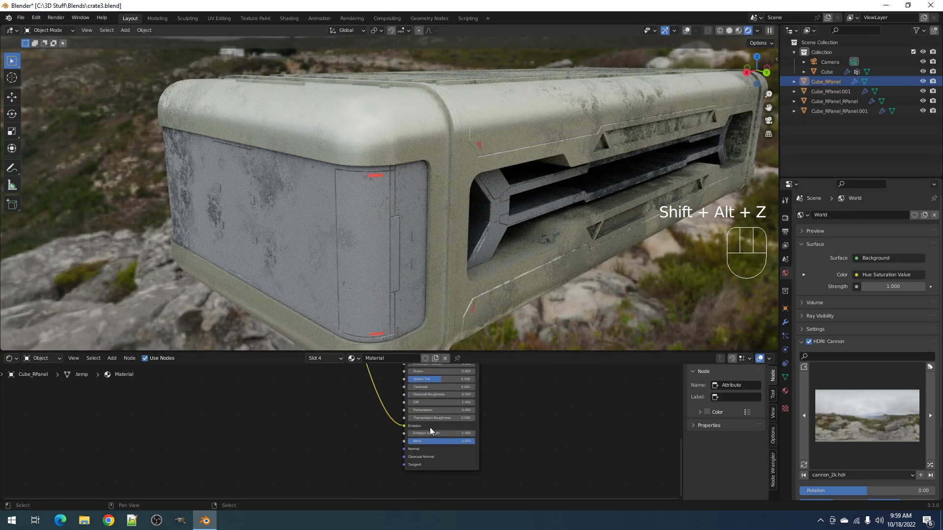
click(434, 433)
click(529, 434)
middle_drag(504, 233, 431, 238)
scroll(470, 237, down, 5)
shift+middle_drag(431, 238, 443, 237)
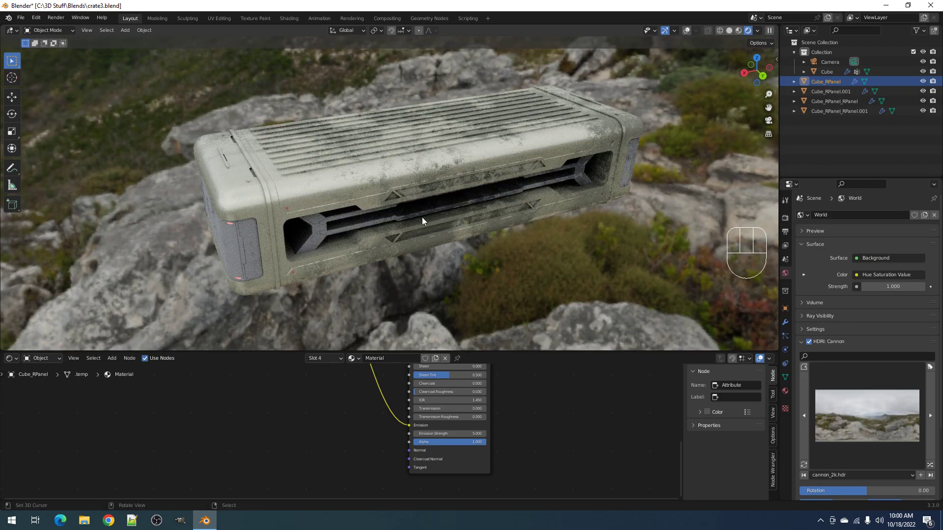
Step: Define a render region around the crate and switch the environment HDRI to Quarry 03
drag(154, 75, 678, 316)
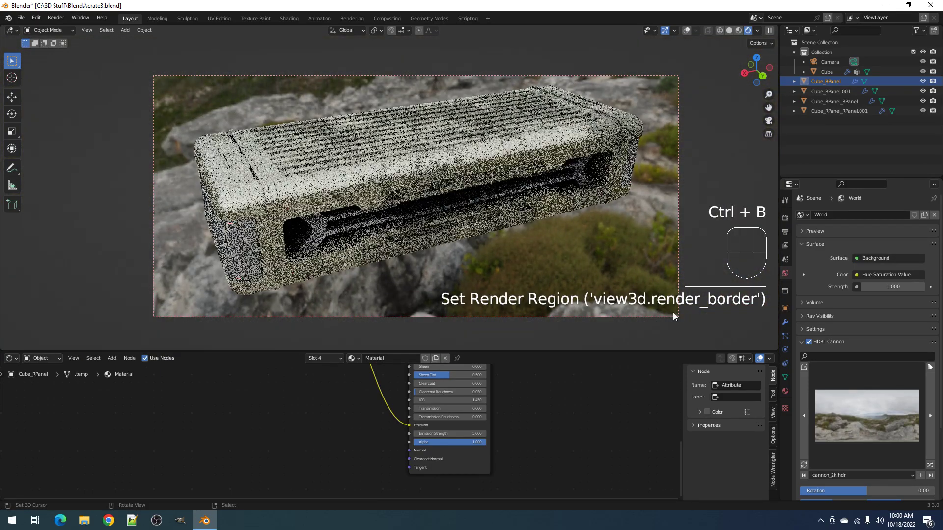
click(868, 436)
click(664, 263)
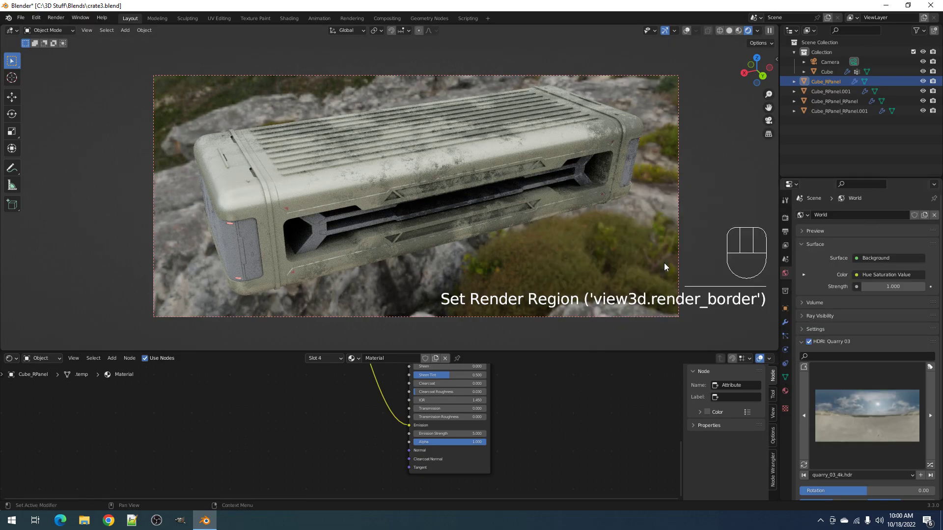
Step: Set the Quarry 03 HDRI's rotation to 132.09 and reframe the crate in the render region
scroll(815, 449, down, 3)
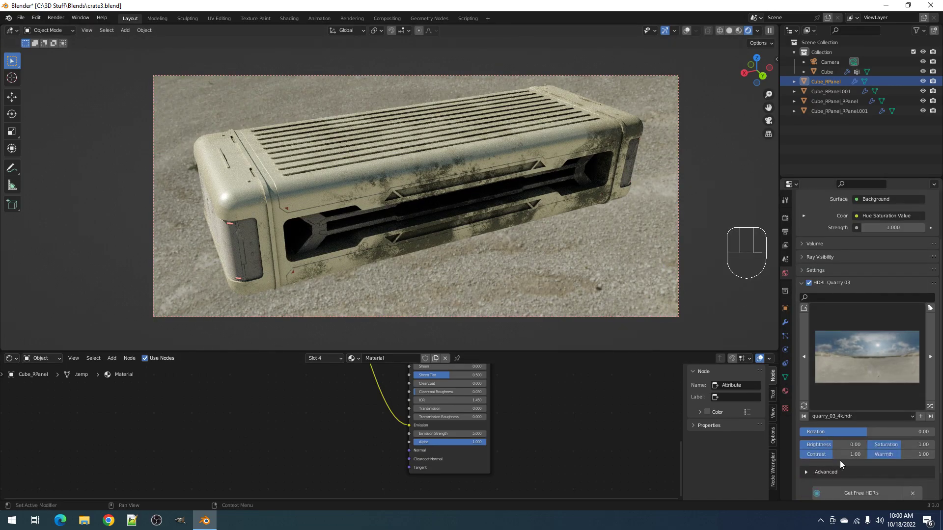
drag(844, 431, 916, 435)
shift+middle_drag(464, 182, 491, 208)
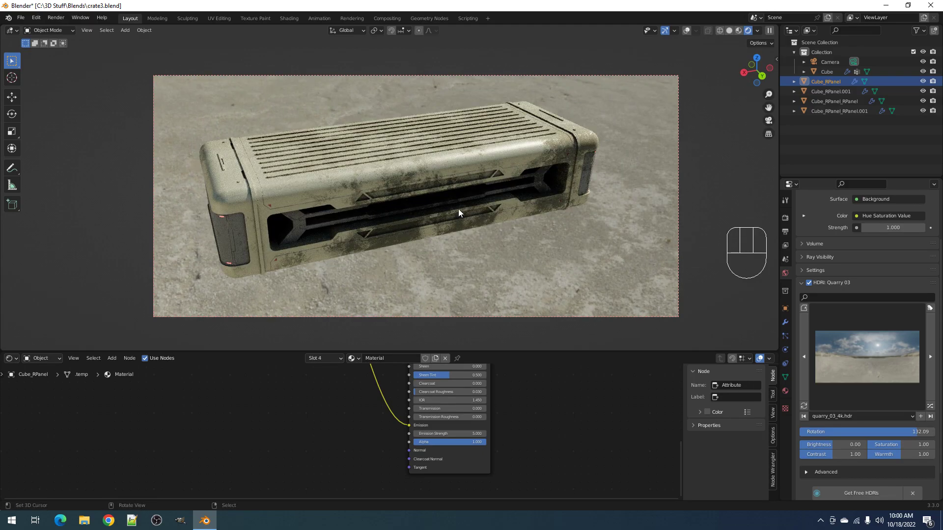
Step: Select the crate body and set Offset to 2.000 in the noise group of its Grunge material
scroll(393, 487, down, 4)
middle_drag(361, 470, 403, 383)
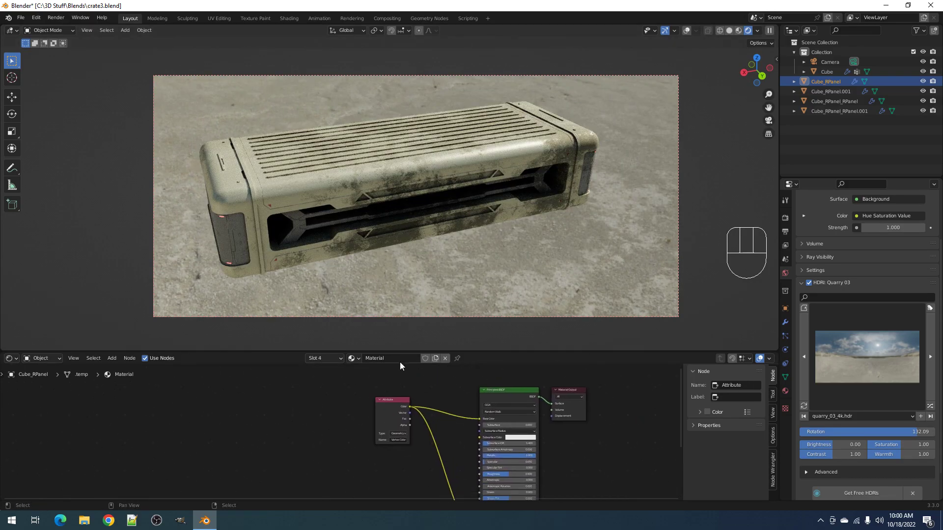
right_click(396, 199)
scroll(397, 395, down, 1)
middle_drag(316, 399, 445, 410)
scroll(408, 423, up, 3)
middle_drag(410, 436, 420, 413)
scroll(419, 413, up, 6)
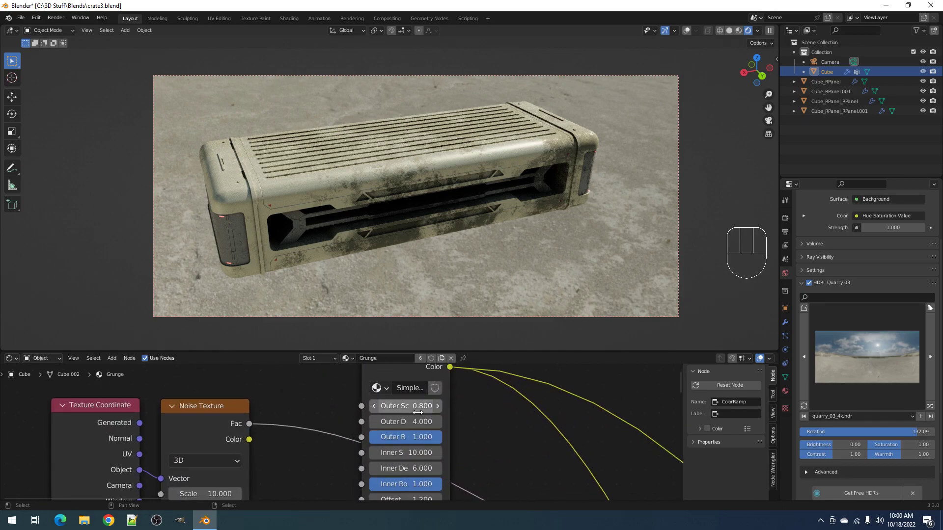
scroll(418, 413, down, 2)
middle_drag(310, 432, 237, 434)
scroll(340, 422, down, 1)
middle_drag(340, 446, 342, 415)
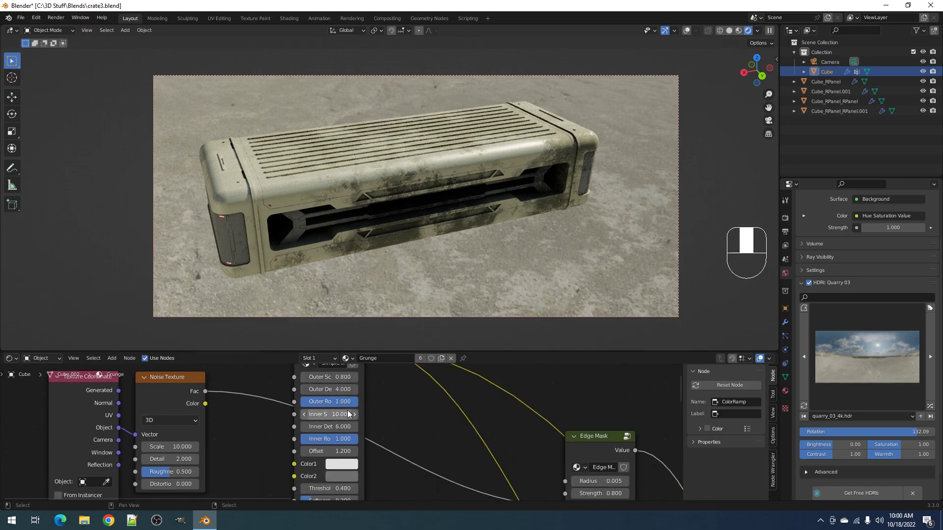
scroll(341, 435, up, 2)
text(2)
key(Return)
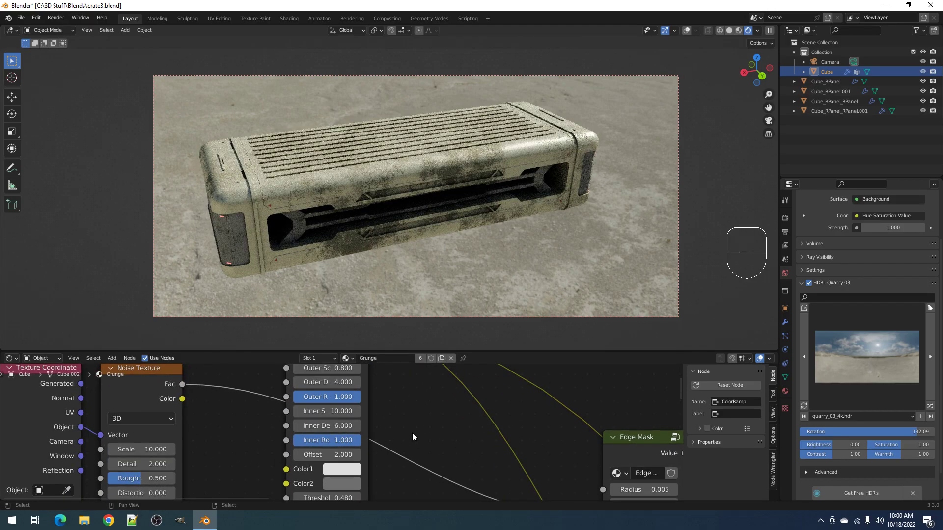
Step: Try Outer Scale values of 0.2 and 1.2 in the Grunge material's noise group
middle_drag(420, 258, 443, 255)
middle_drag(390, 458, 408, 469)
click(338, 379)
text(0.2)
key(Return)
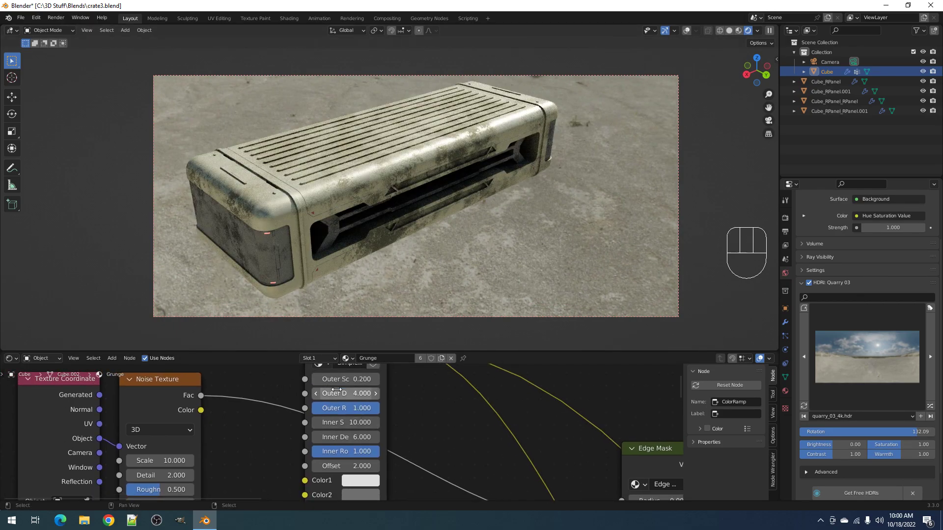
click(326, 383)
text(1.2)
key(Return)
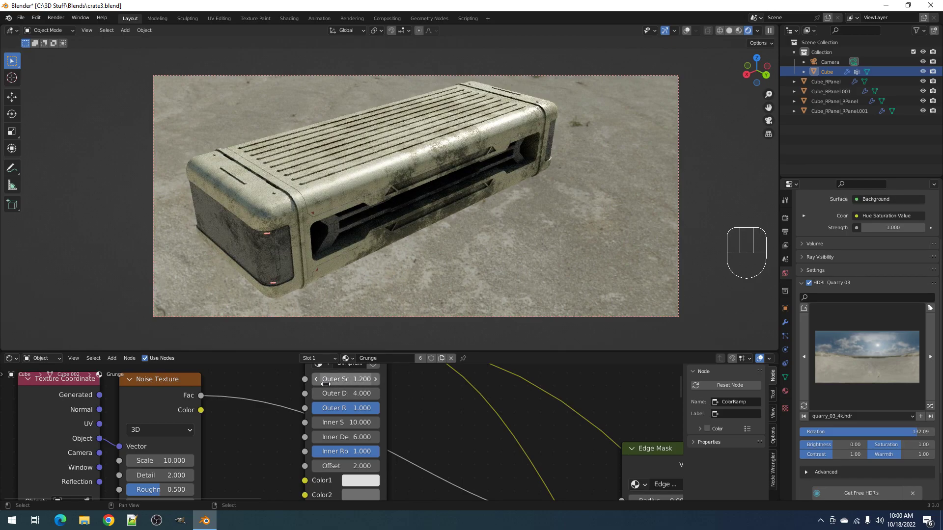
Step: Set the Grunge noise group's Outer Scale to 2.000 and its Threshold to 0.450
click(328, 381)
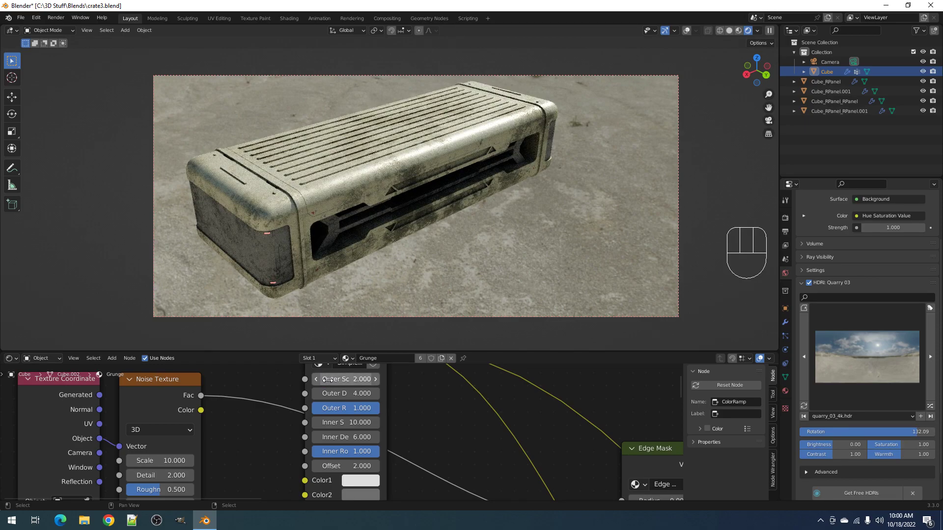
middle_drag(424, 280, 403, 273)
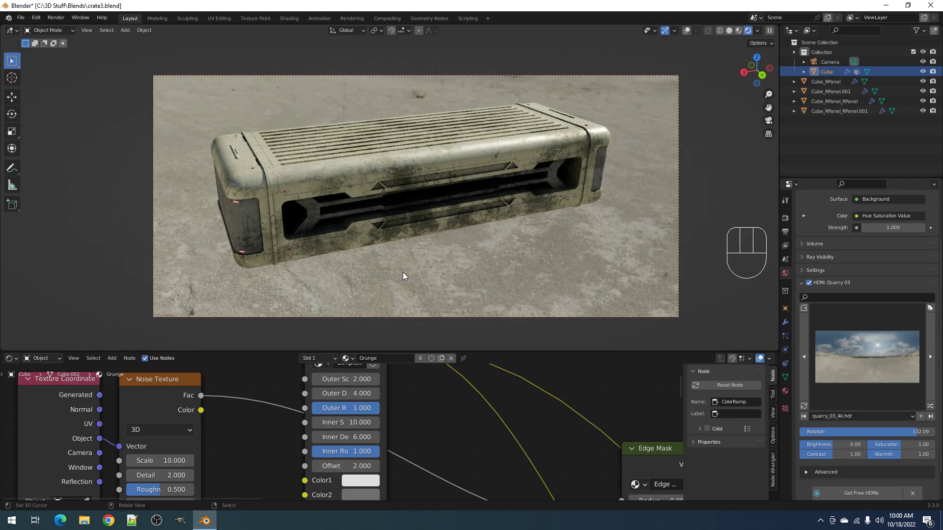
middle_drag(440, 405, 389, 443)
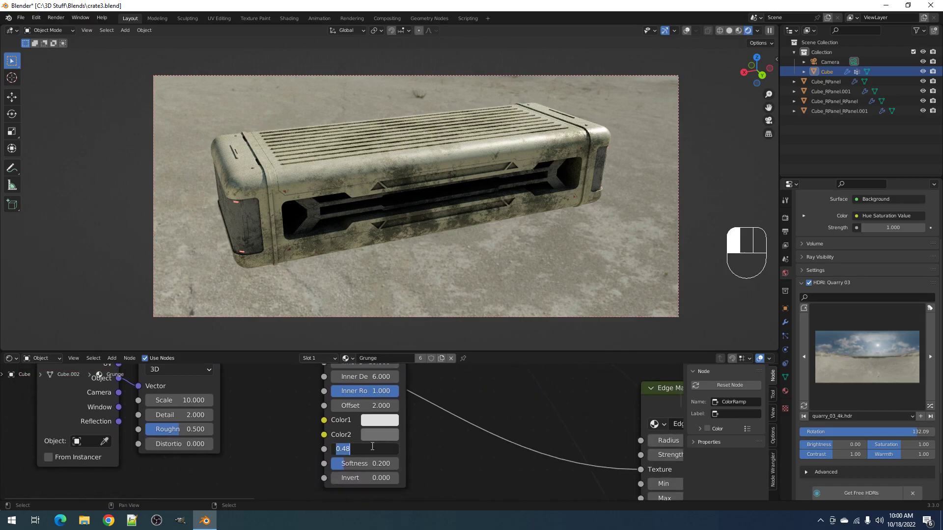
key(Return)
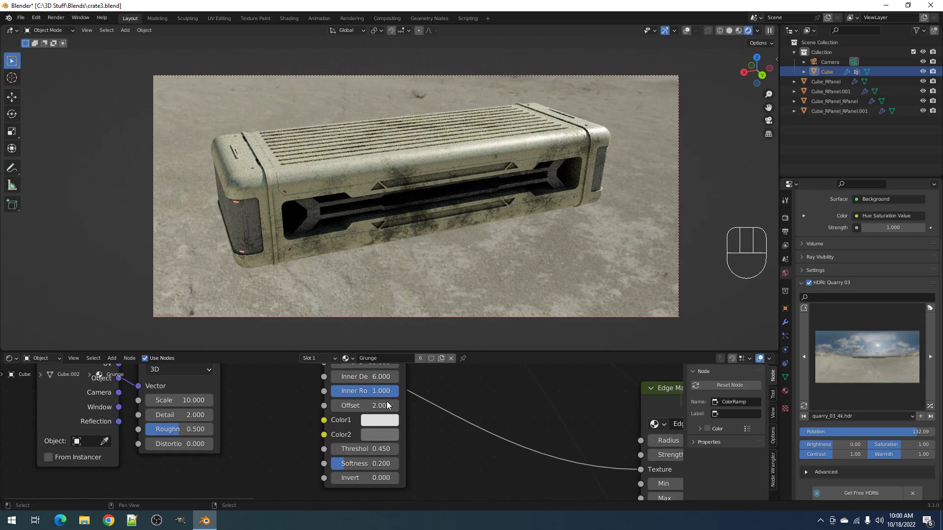
middle_drag(492, 264, 482, 244)
drag(369, 477, 334, 477)
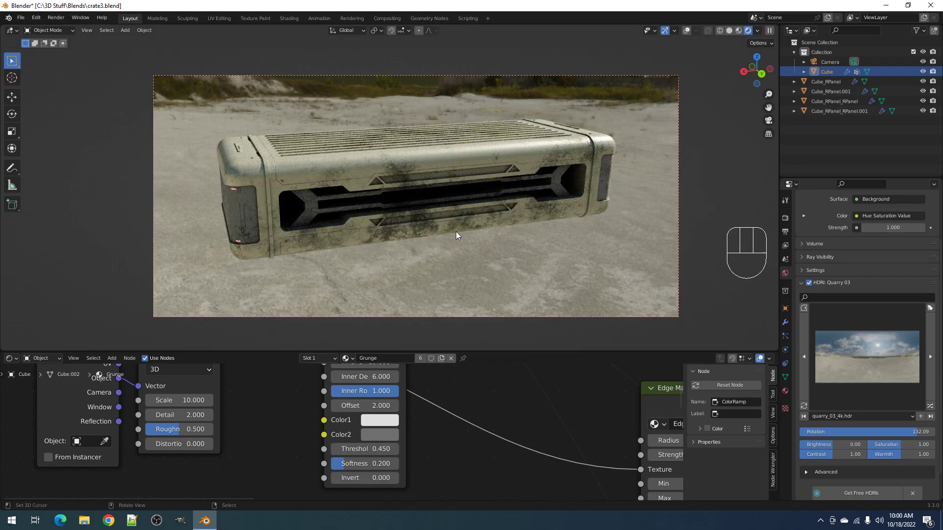
mouse_move(439, 232)
middle_down()
mouse_move(432, 219)
mouse_move(461, 249)
mouse_move(439, 232)
mouse_move(384, 242)
mouse_move(440, 235)
middle_up()
Step: Switch the viewport to Solid shading and clear the render region around the crate
key(z)
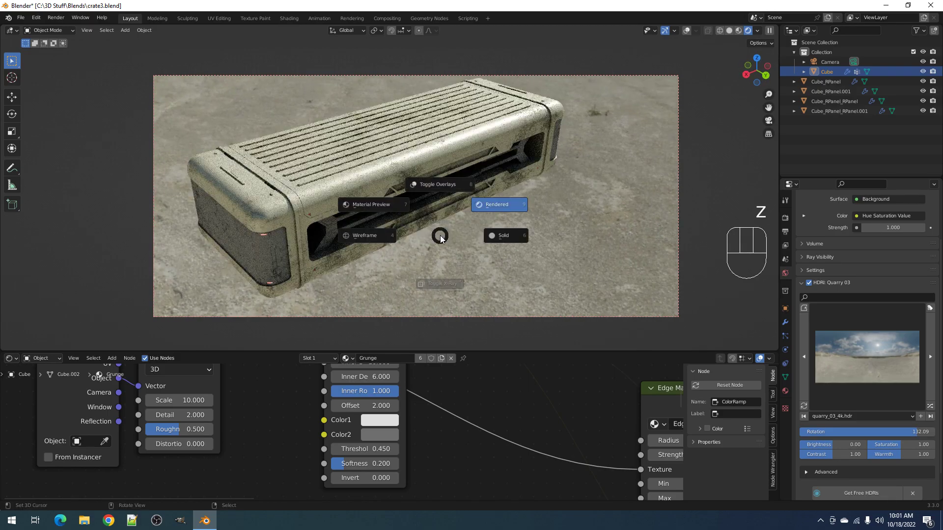
click(491, 236)
key(KP_0)
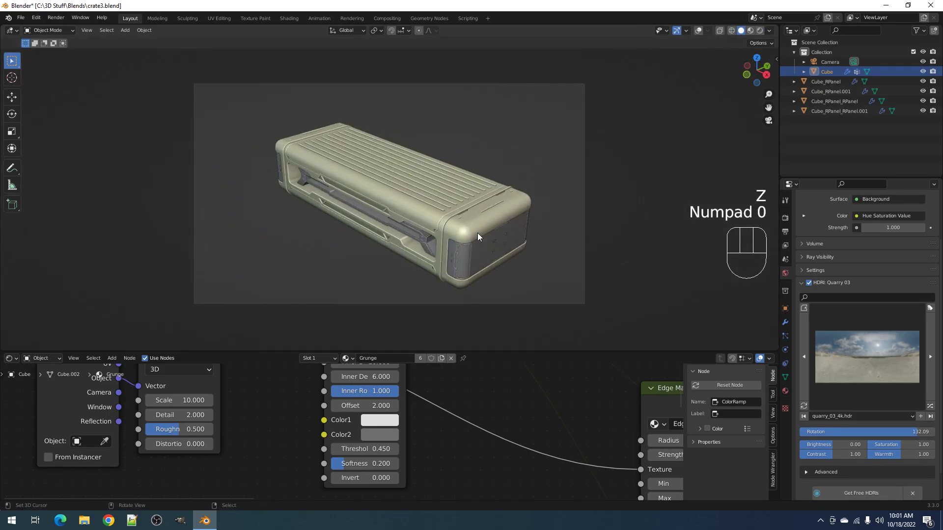
key(ctrl+alt+b)
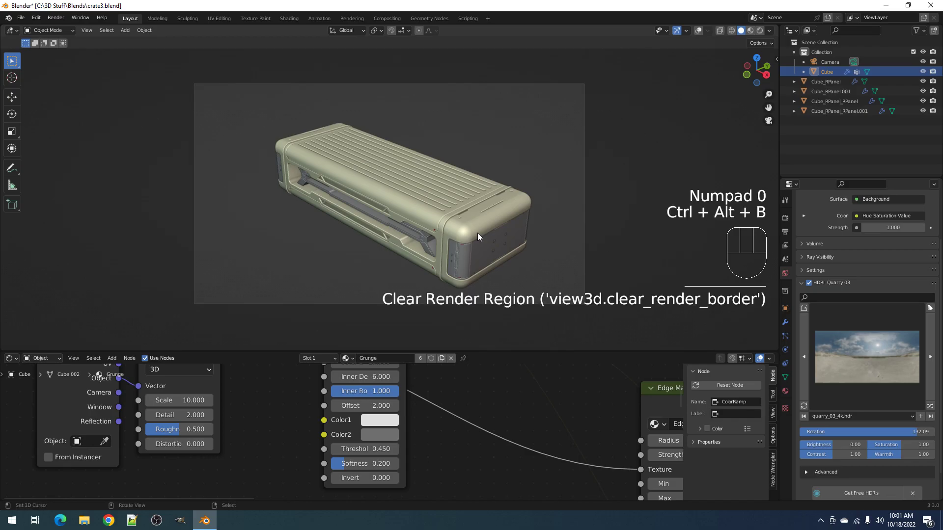
key(KP_0)
key(ctrl+alt+b)
middle_drag(477, 233, 475, 210)
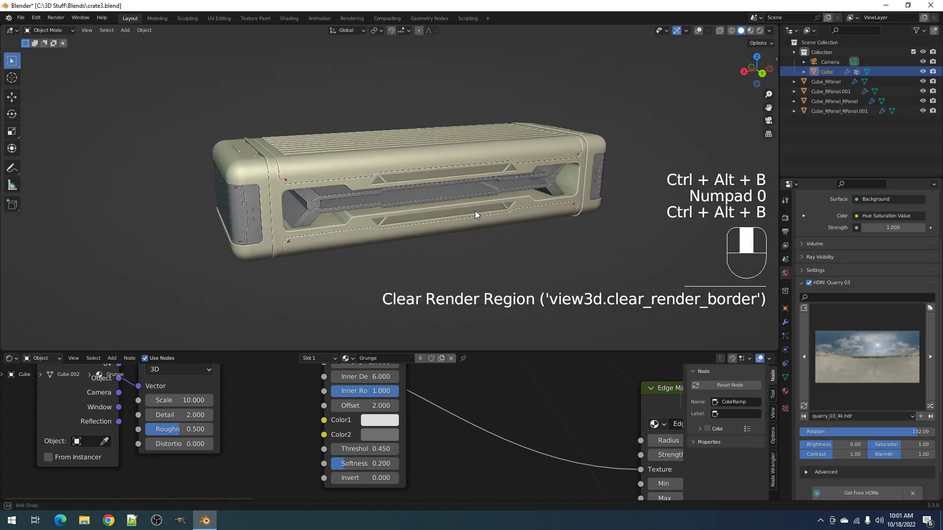
Step: Snap the 3D cursor to the selected crate body, turn the overlays back on and add a plane there
shift+click(447, 208)
key(shift+s)
click(447, 251)
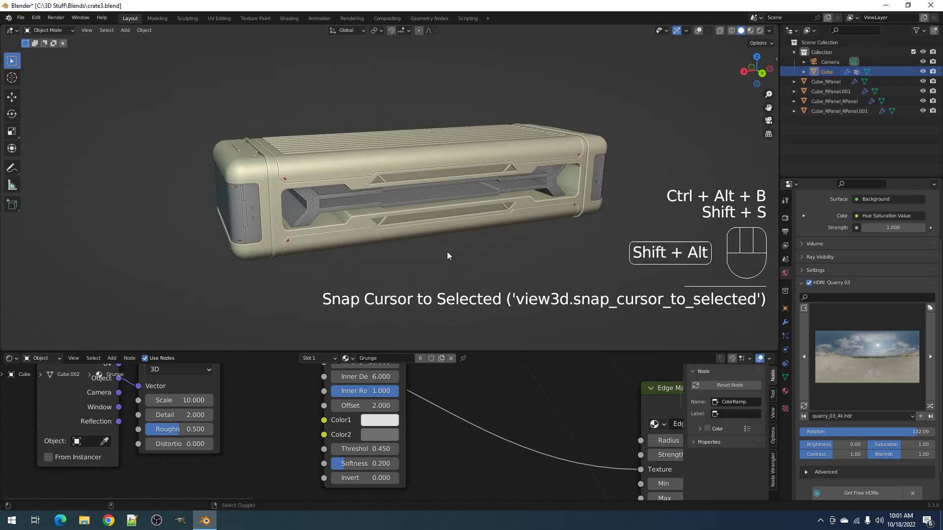
key(shift+alt+z)
key(shift+a)
click(444, 213)
Step: Lower the plane about 0.67 m to the crate's underside and scale its mesh up into a large ground surface
alt+middle_drag(443, 213, 447, 223)
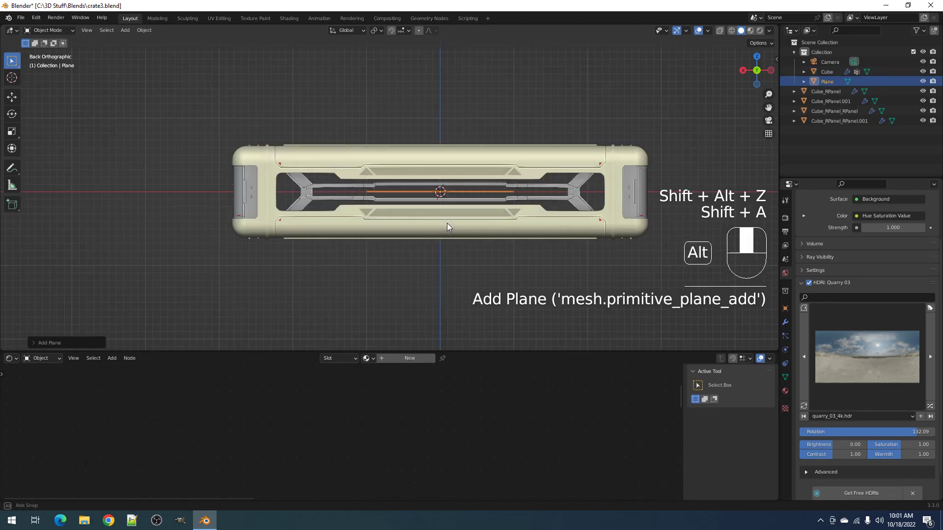
key(g)
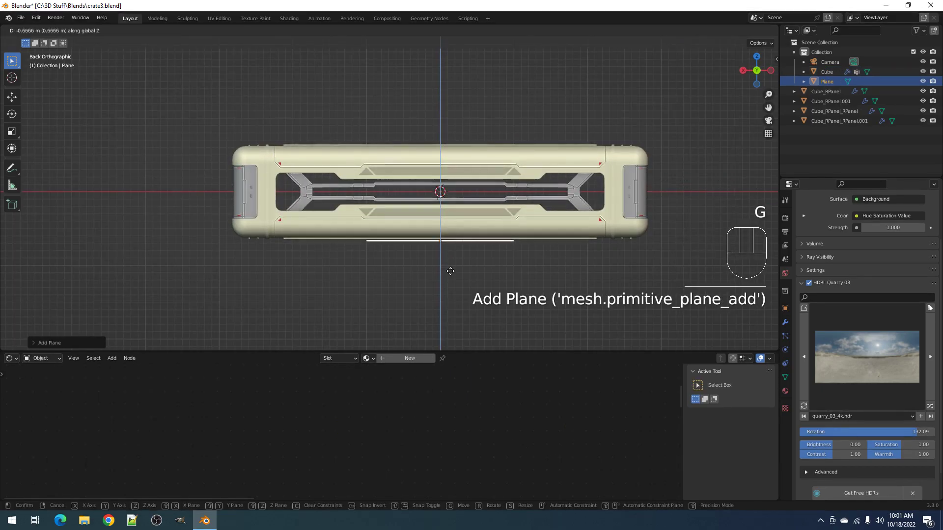
click(448, 268)
middle_drag(455, 208, 475, 240)
key(Tab)
key(a)
key(s)
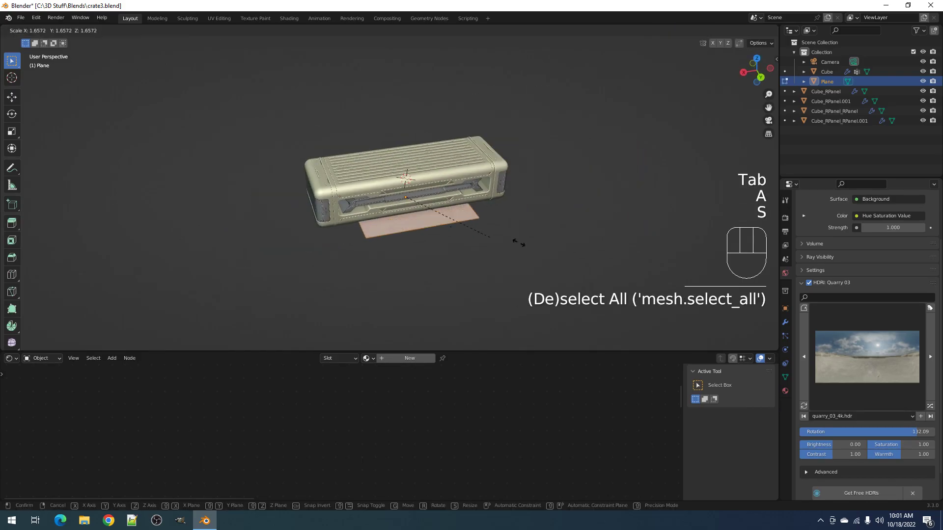
click(1, 248)
key(s)
click(627, 257)
Step: Frame the crate closely in Object Mode and align the camera to the current view
shift+middle_drag(545, 222, 511, 231)
scroll(545, 268, up, 3)
key(Tab)
key(ctrl+alt+KP_0)
Step: Lock the camera to the view to centre the crate in its frame, and unlock the camera again
key(n)
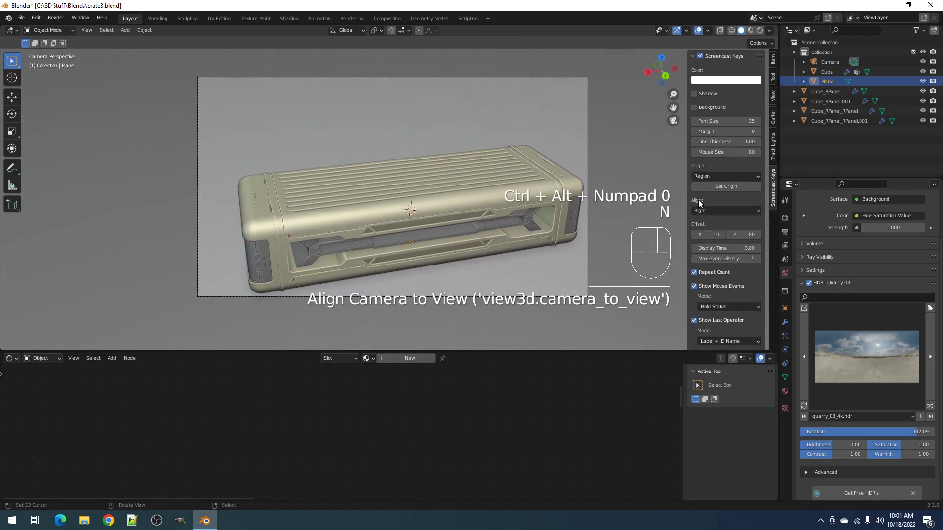
click(772, 147)
click(709, 56)
click(703, 91)
shift+middle_drag(493, 211, 485, 192)
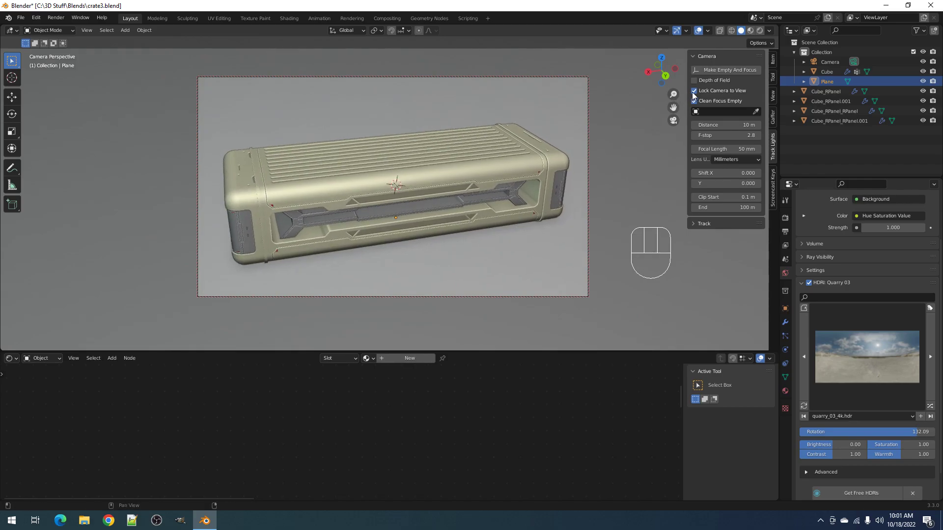
scroll(620, 121, up, 2)
shift+middle_drag(508, 161, 508, 173)
Step: Show the scene in Rendered shading and create a new material for the ground plane
key(z)
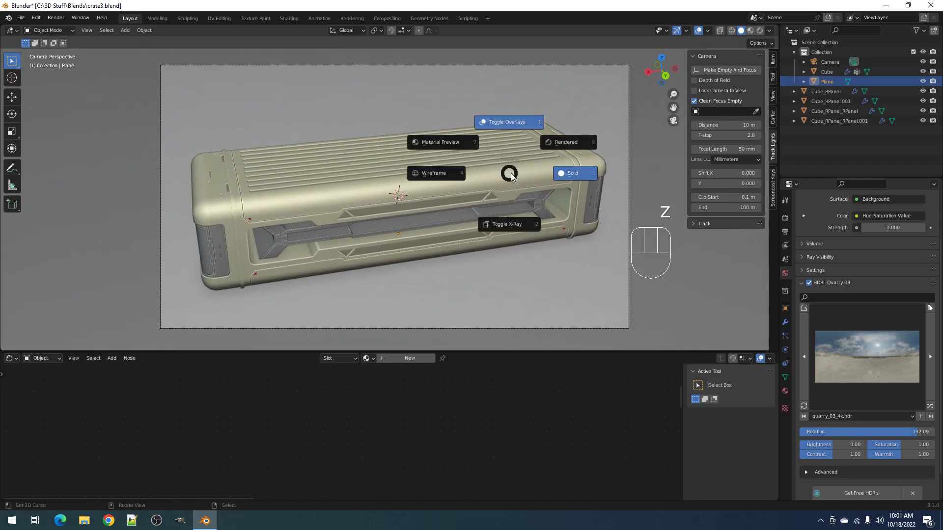
click(565, 143)
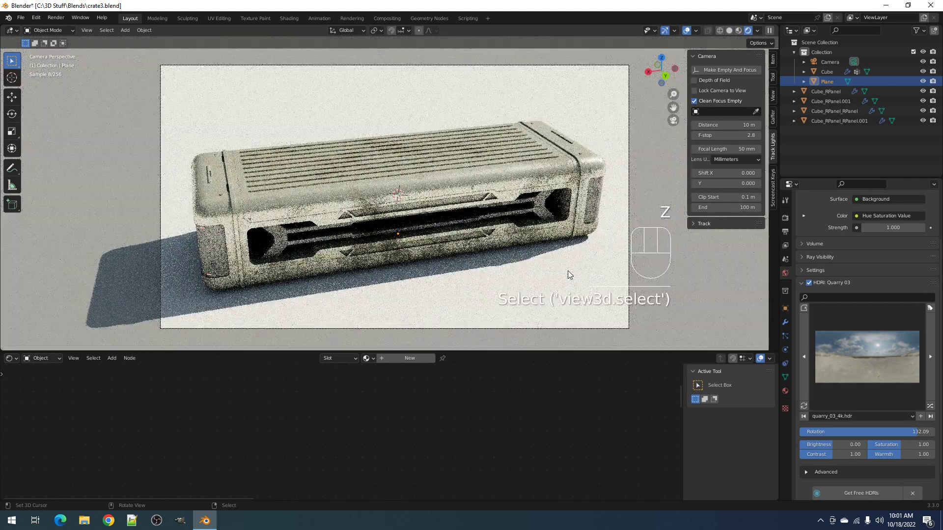
drag(395, 351, 396, 352)
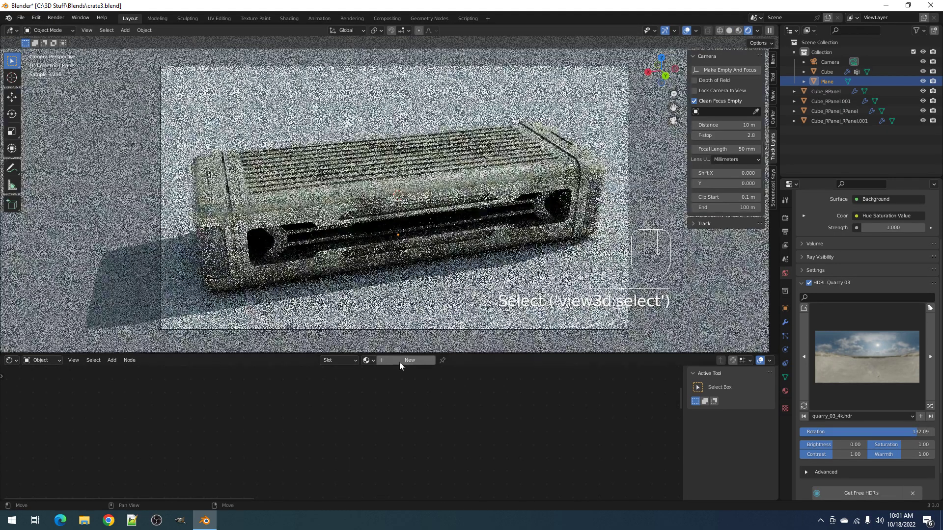
click(400, 360)
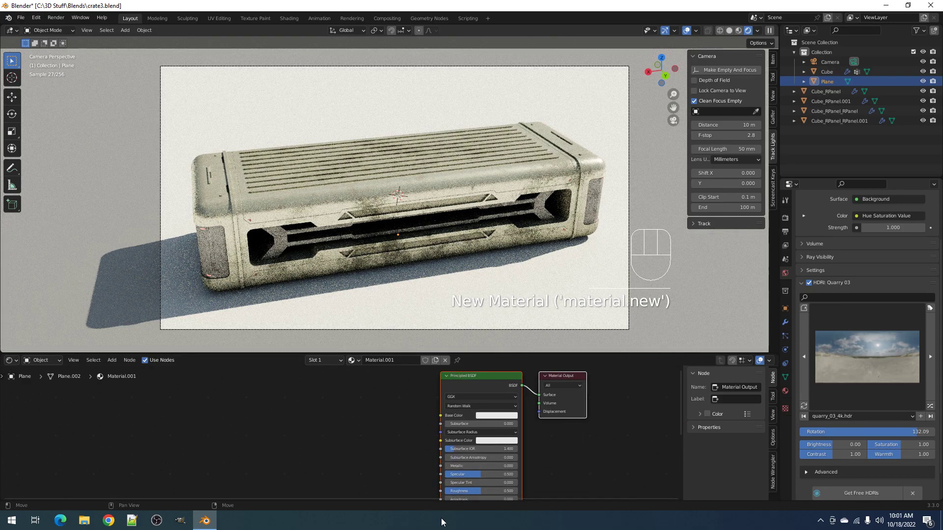
Step: Load all the asphalt_02_2k textures into the plane's Principled BSDF with Principled Texture Setup
click(473, 381)
key(ctrl+shift+t)
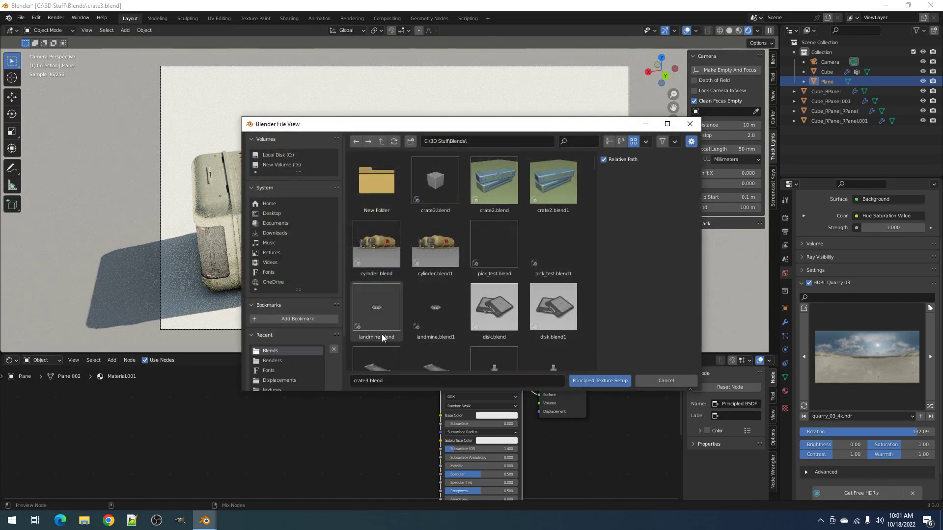
scroll(297, 367, down, 1)
scroll(297, 367, down, 1)
click(287, 354)
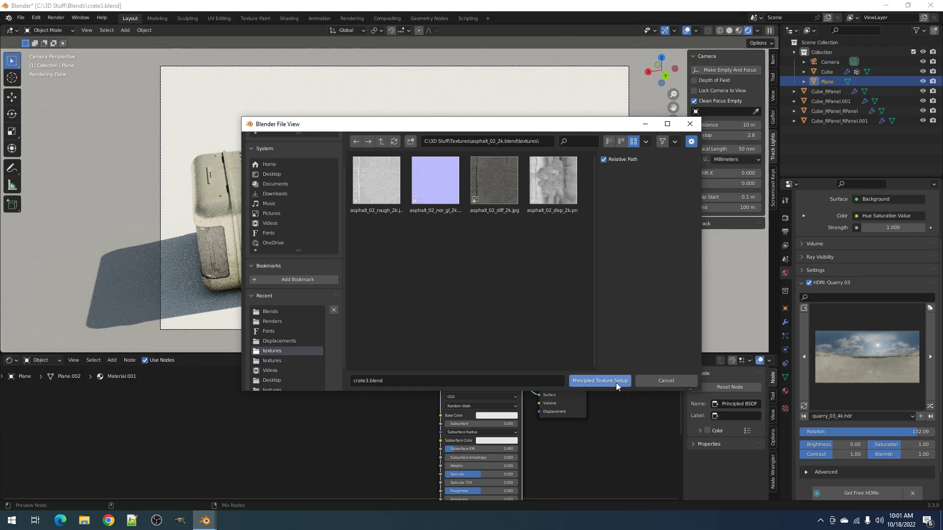
key(a)
click(601, 381)
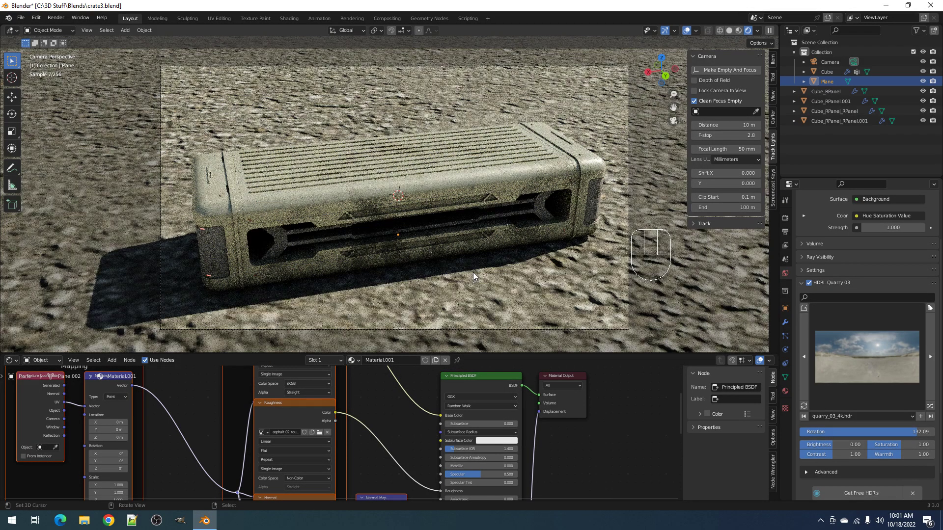
Step: Set the asphalt texture's Mapping scale to 20 on X, Y and Z
middle_drag(205, 444, 371, 372)
scroll(324, 390, up, 2)
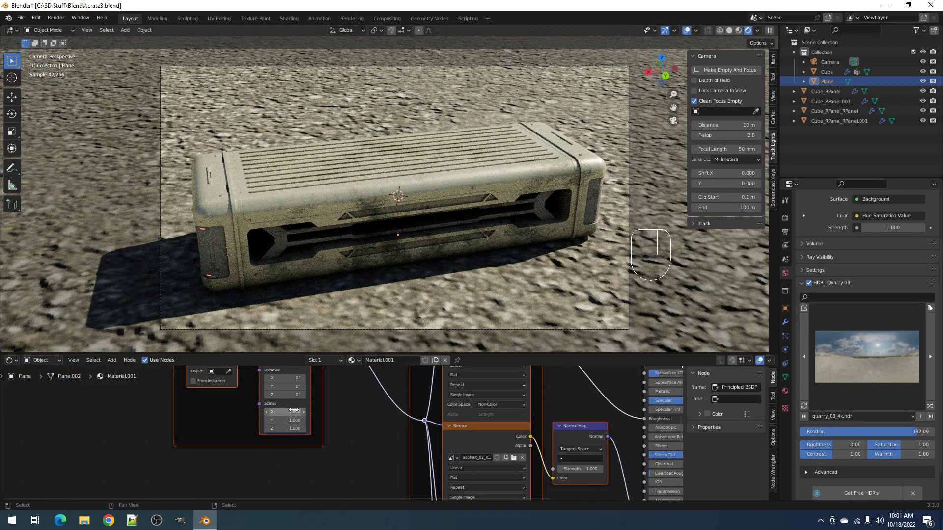
key(Return)
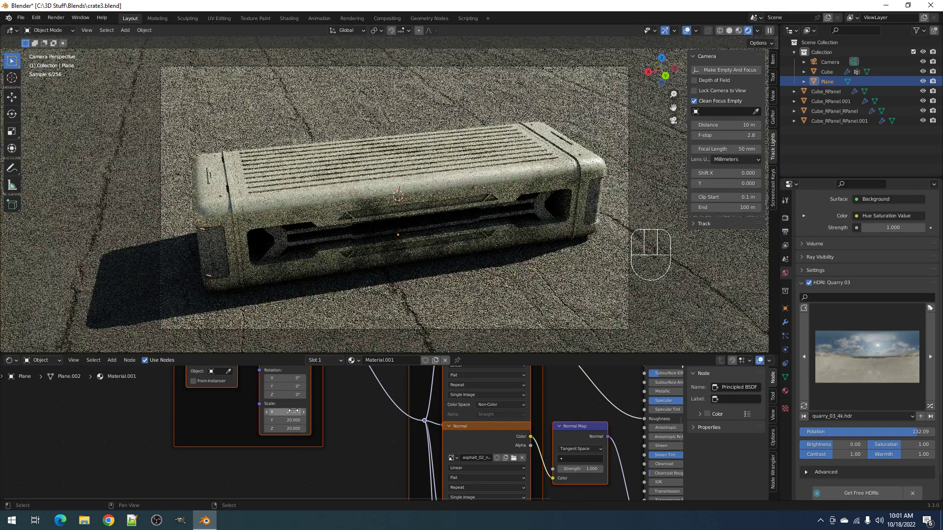
Step: With the camera locked to the view and Render Region enabled, reframe the crate from a higher angle
shift+middle_drag(413, 272, 419, 268)
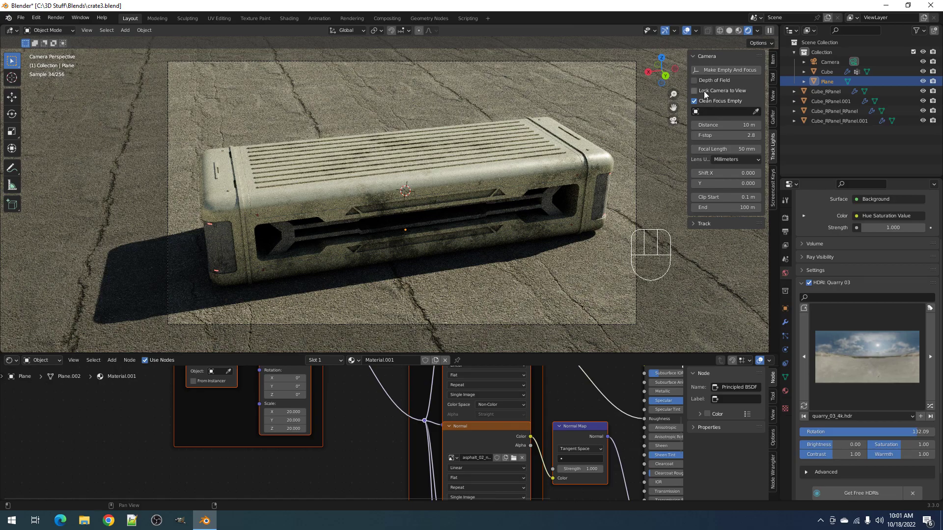
shift+middle_drag(500, 202, 508, 202)
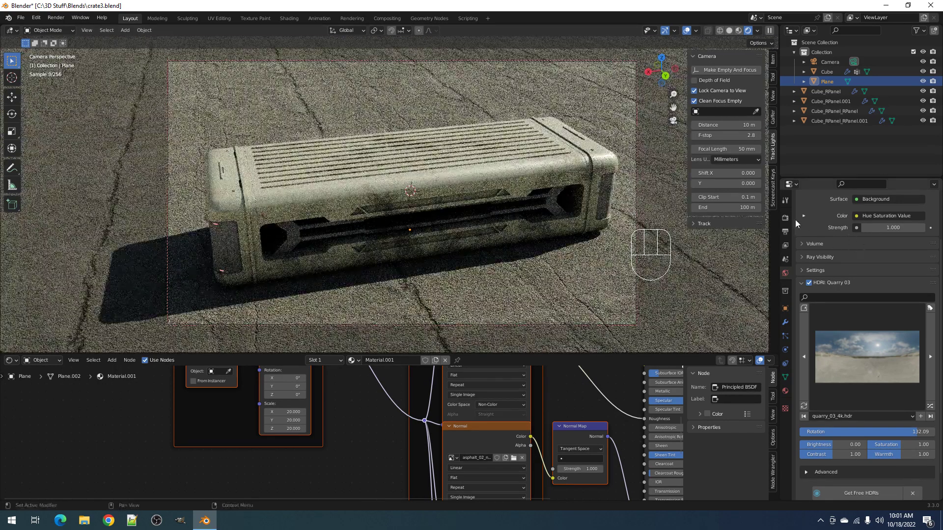
click(781, 217)
click(785, 232)
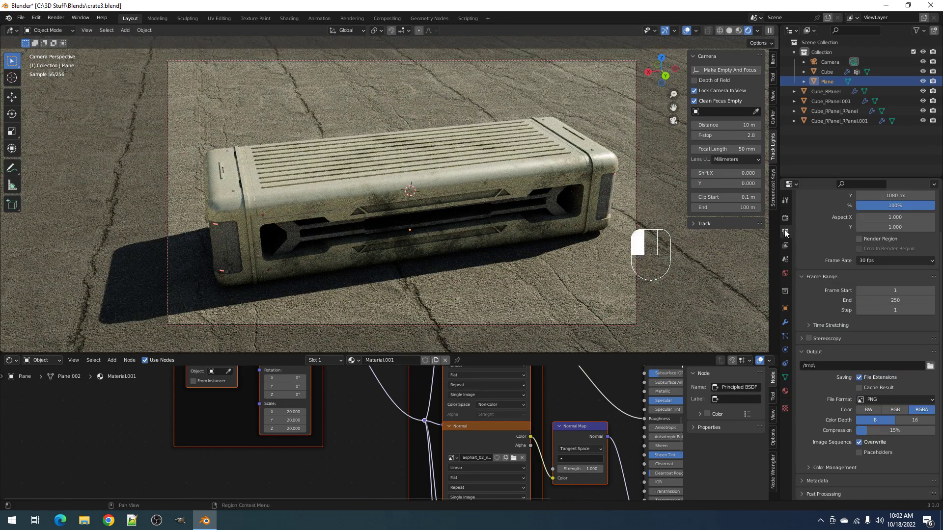
click(858, 239)
shift+middle_drag(467, 239, 486, 241)
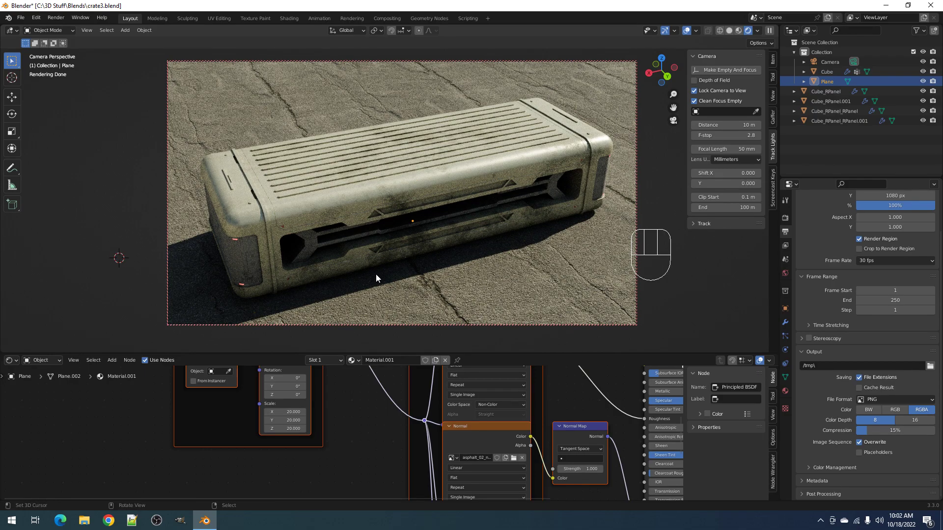
shift+middle_drag(376, 275, 393, 262)
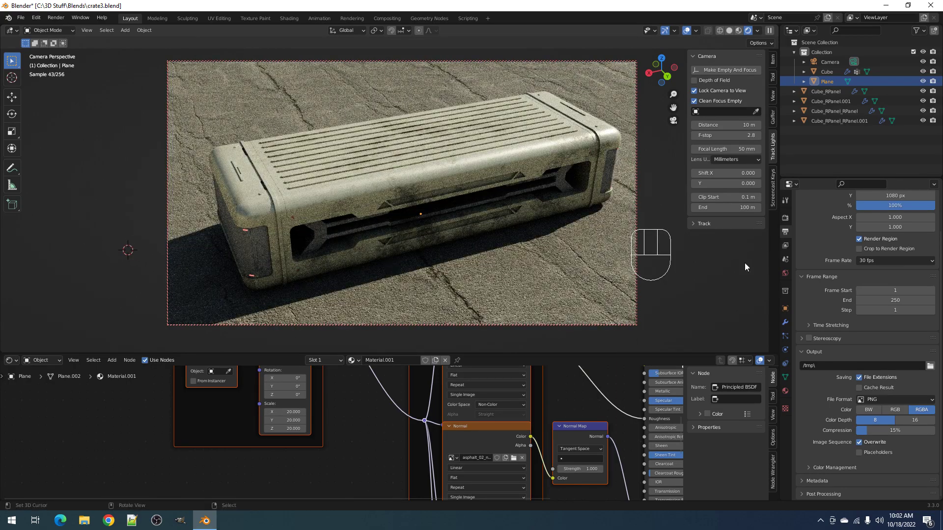
Step: Rotate the Quarry 03 HDRI to -20.72 and reframe the crate in the camera from a slightly higher, more turned angle
click(787, 275)
drag(877, 399, 835, 399)
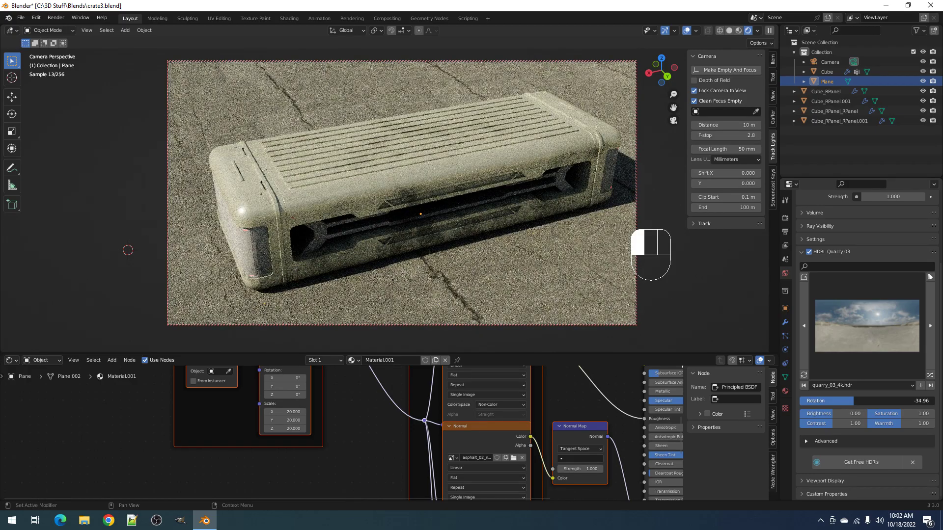
drag(901, 400, 859, 401)
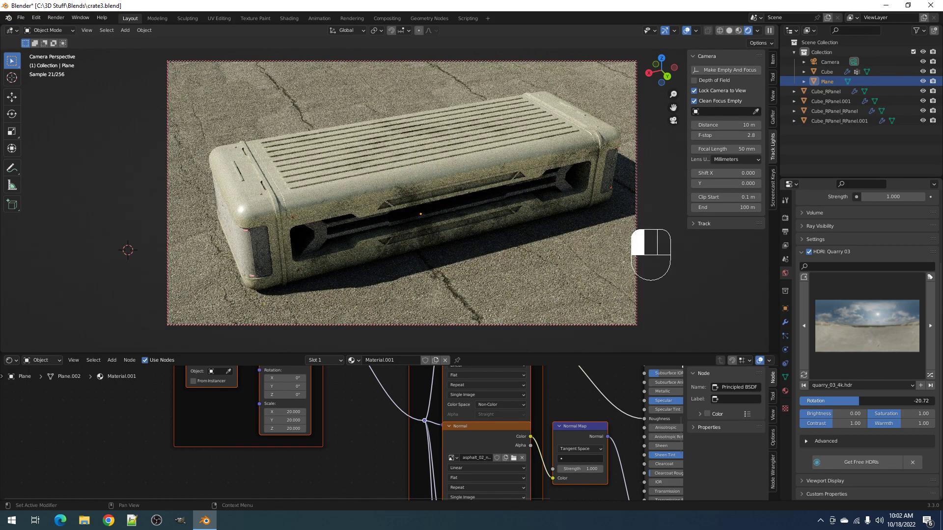
middle_drag(479, 214, 433, 228)
scroll(454, 205, up, 2)
scroll(453, 204, down, 1)
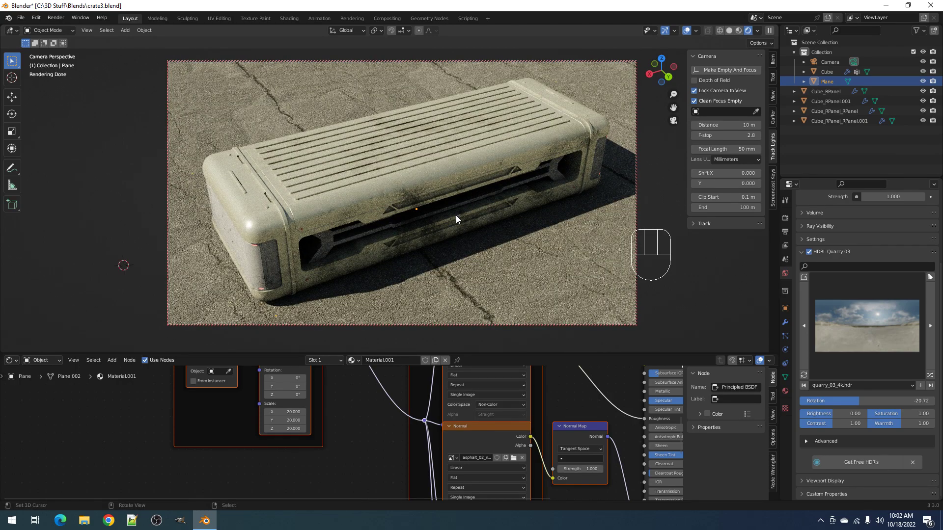
Step: Leave the camera view, show Solid shading, hide the ground plane and enlarge the 3D viewport around the crate
key(z)
key(KP_0)
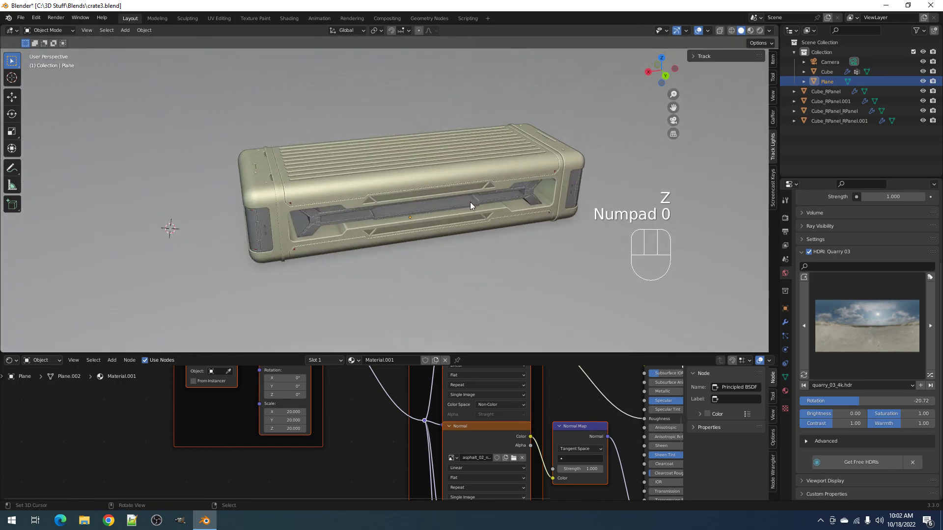
key(h)
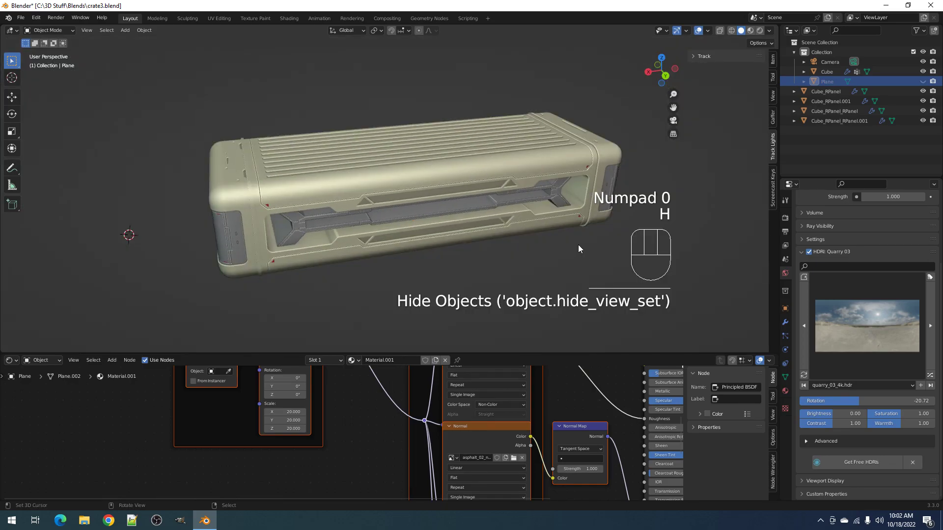
middle_drag(578, 245, 556, 232)
key(ctrl+space)
scroll(459, 270, up, 3)
middle_drag(460, 269, 537, 237)
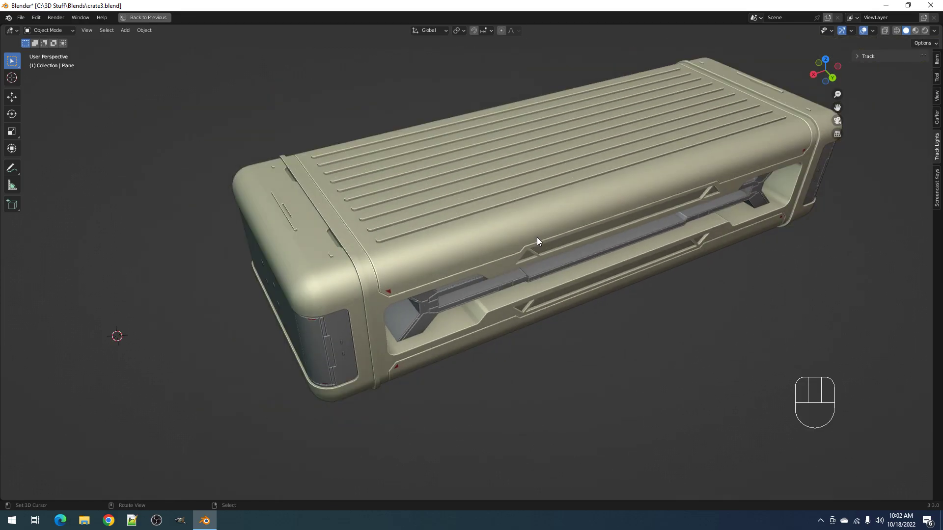
scroll(505, 251, up, 3)
shift+middle_drag(390, 266, 423, 255)
Step: Open the handle bar mesh inside the crate's front recess for face editing in back orthographic view
click(459, 233)
key(Tab)
key(Tab)
scroll(463, 215, up, 4)
click(464, 216)
key(Tab)
scroll(463, 215, up, 3)
key(alt+a)
shift+middle_drag(441, 215, 595, 271)
scroll(518, 241, up, 1)
right_click(509, 233)
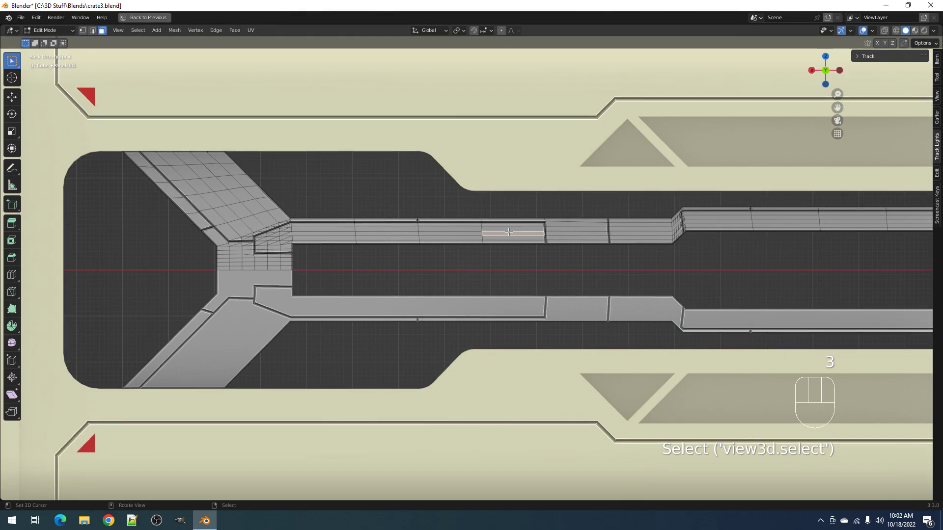
scroll(509, 233, down, 5)
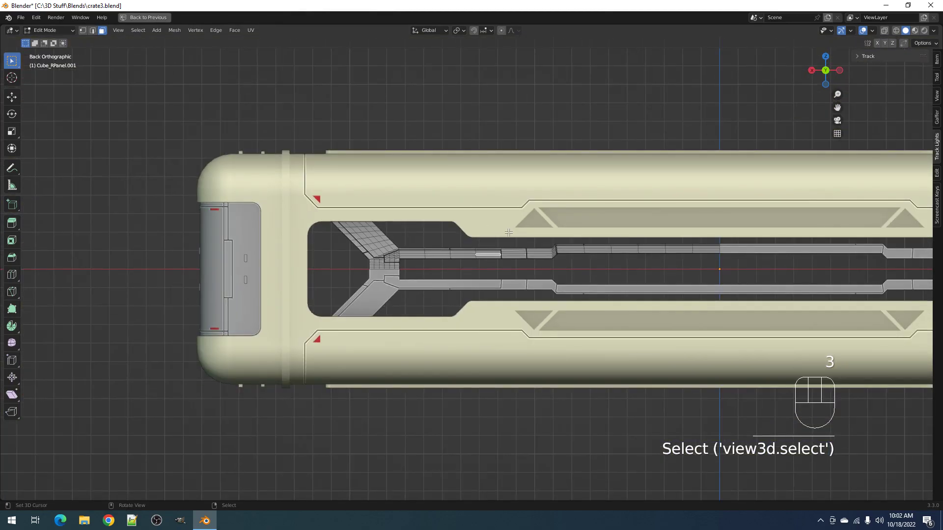
key(Tab)
scroll(511, 235, up, 6)
key(Tab)
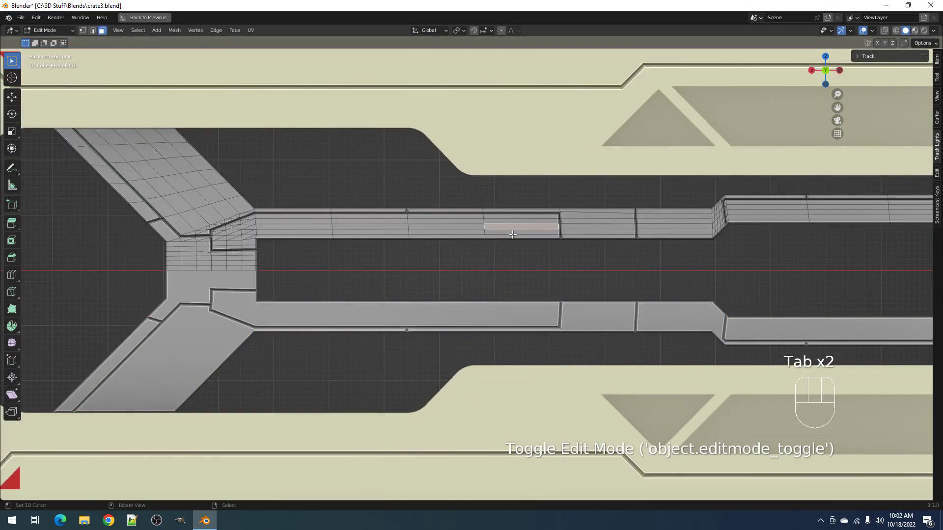
Step: With nothing selected, cut a small box shape into the short middle segment of the upper handle bar using Draw Cuts
shift+middle_drag(592, 240, 483, 263)
scroll(484, 261, up, 3)
key(alt+a)
scroll(482, 263, up, 2)
key(ctrl+shift+x)
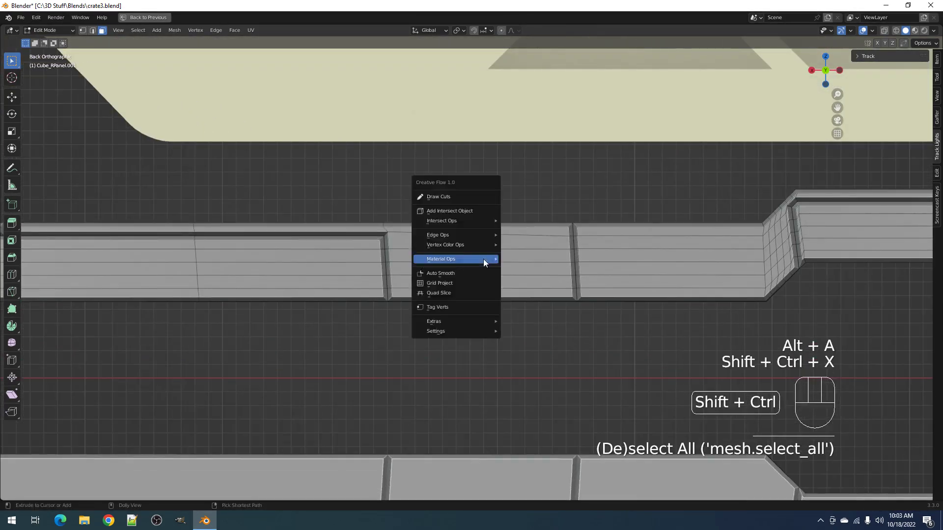
ctrl+click(461, 199)
key(1)
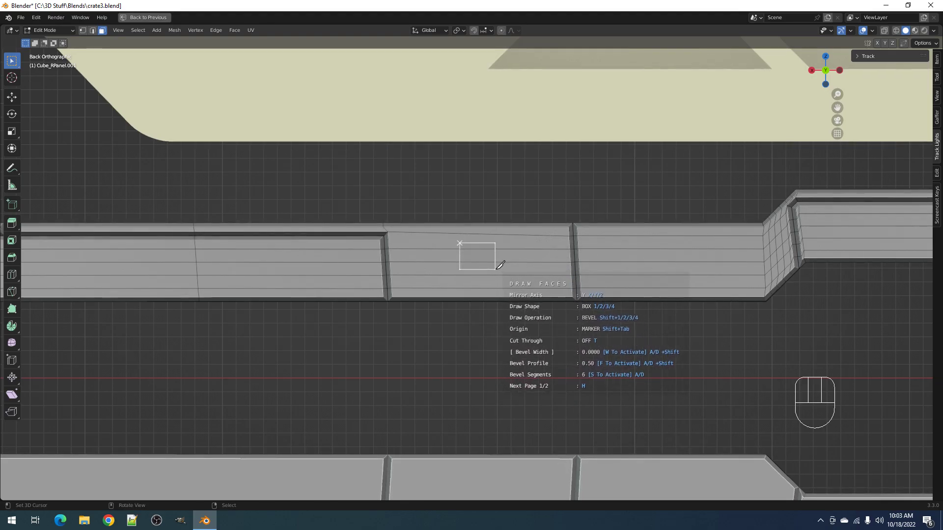
click(498, 269)
Step: Extrude the small rectangular face on the handle bar inward by about 0.003 m
scroll(497, 269, down, 6)
middle_drag(511, 273, 467, 251)
scroll(467, 250, up, 3)
alt+middle_click(467, 251)
scroll(466, 272, up, 4)
key(e)
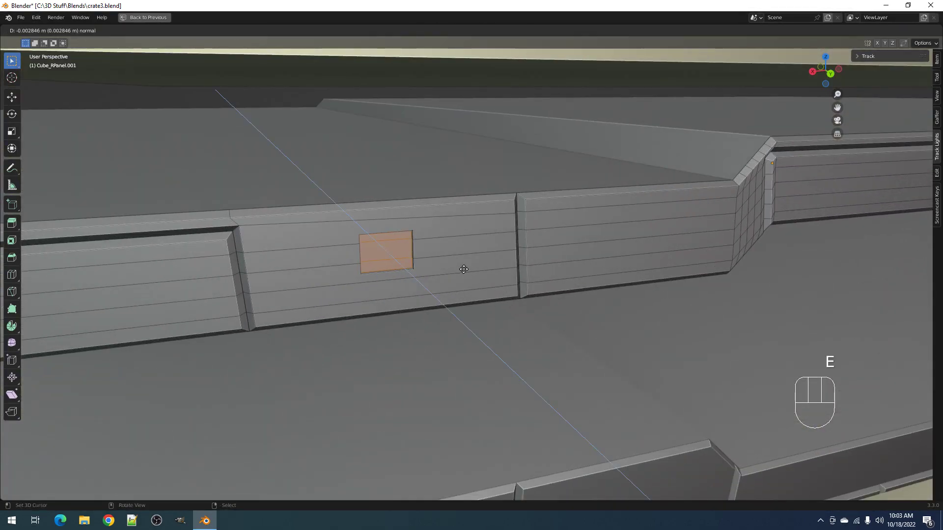
Step: Give the recessed rectangular face an orange vertex color with Creative Flow
key(shift+ctrl+x)
mouse_move(450, 297)
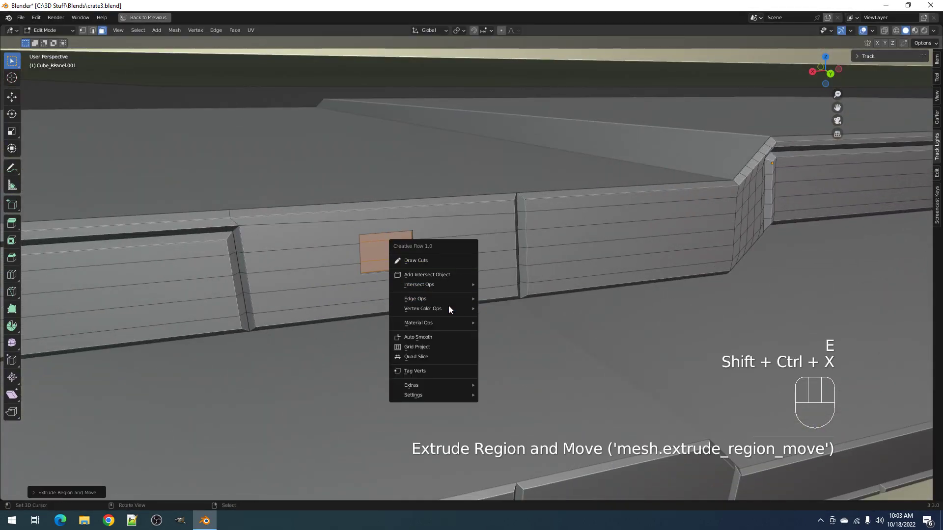
click(512, 308)
click(515, 334)
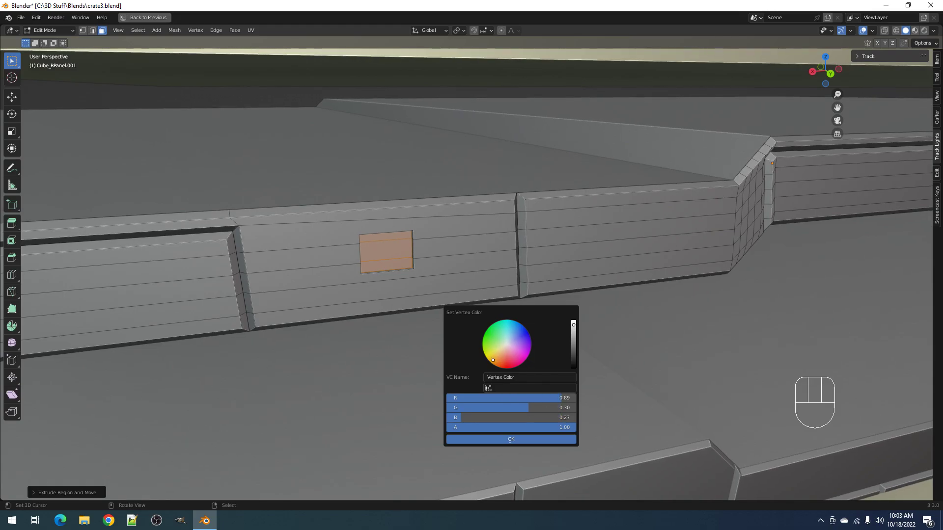
click(515, 437)
key(Tab)
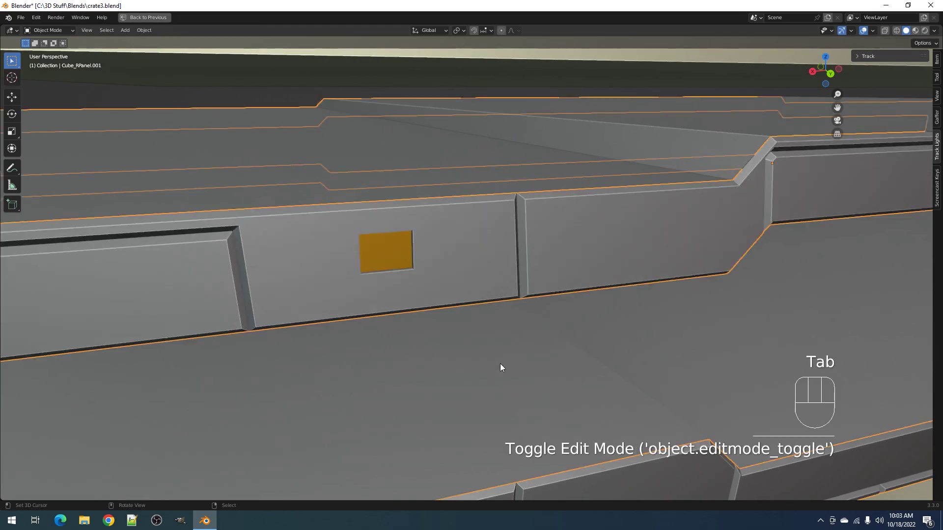
Step: Assign Material.001 to the recessed orange face on the handle bar
scroll(462, 270, down, 4)
key(Tab)
scroll(481, 253, up, 3)
key(ctrl+shift+x)
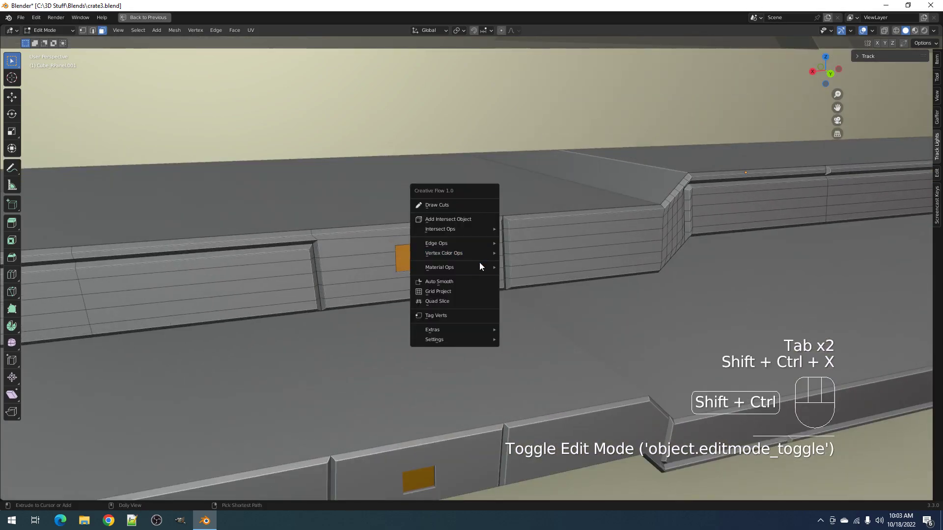
mouse_move(479, 267)
click(525, 273)
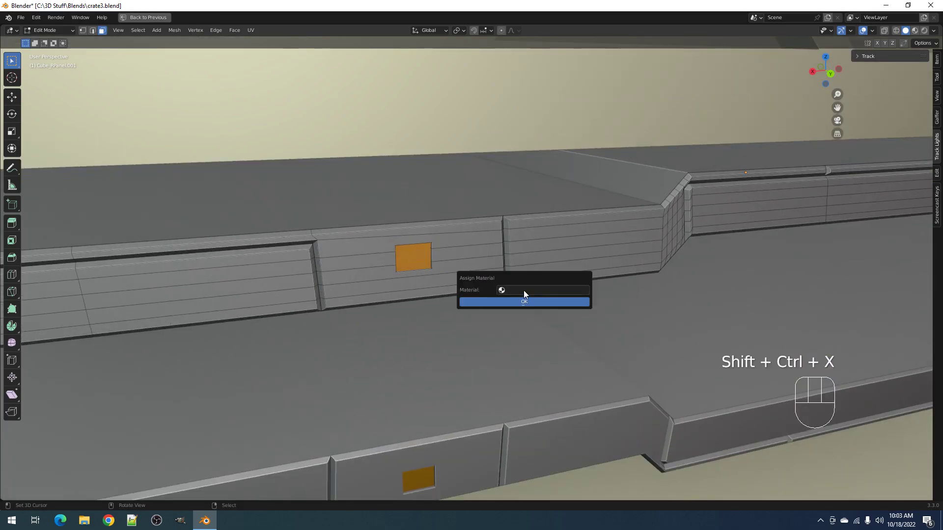
click(524, 290)
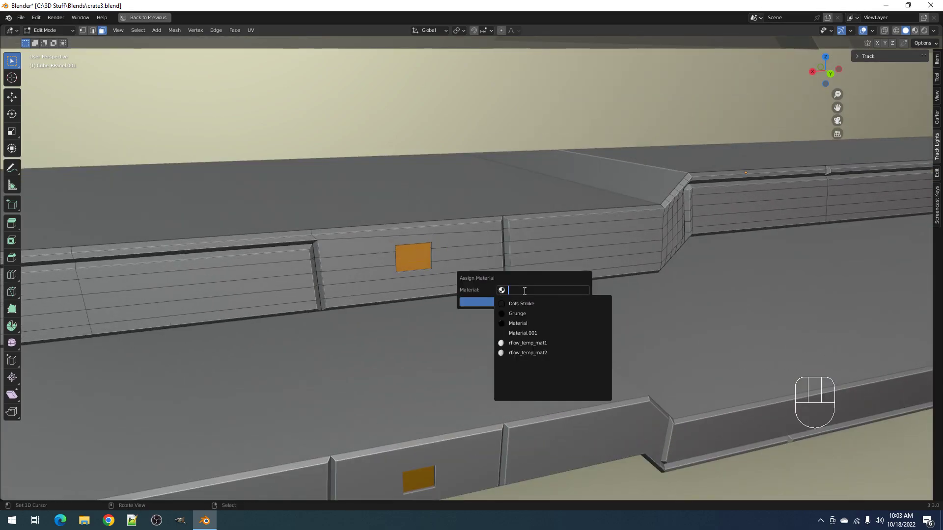
click(534, 332)
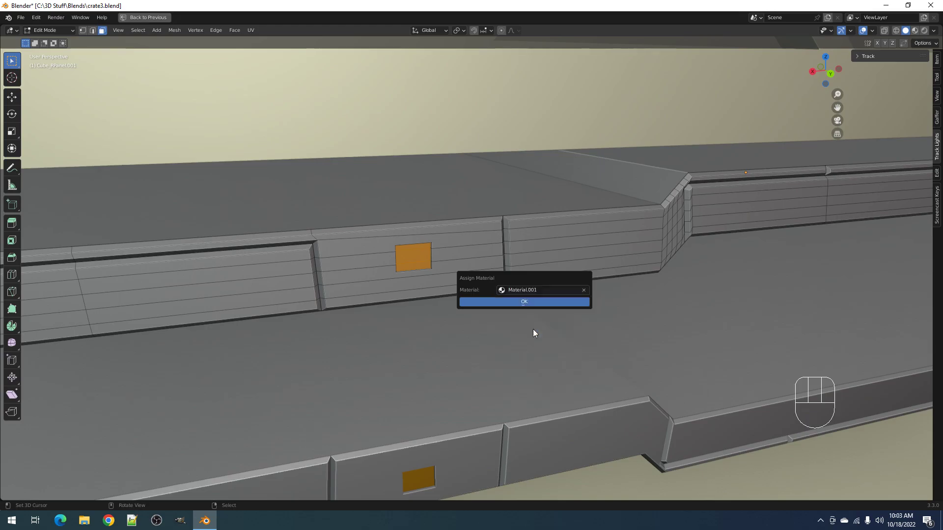
click(524, 302)
key(Tab)
Step: Inspect the recessed handle faces up close in Rendered shading without overlays, and return to Solid shading
scroll(524, 300, down, 6)
key(z)
click(577, 262)
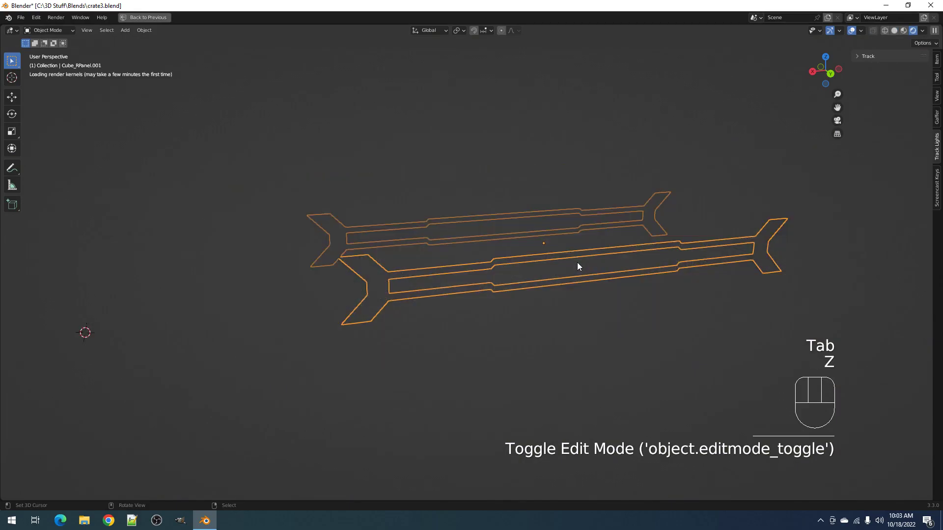
key(shift+alt+z)
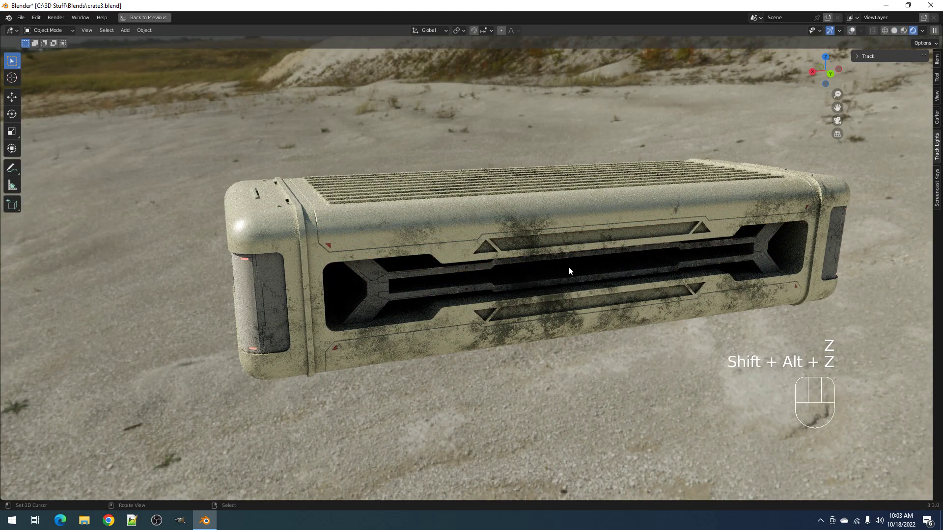
scroll(513, 289, up, 8)
key(z)
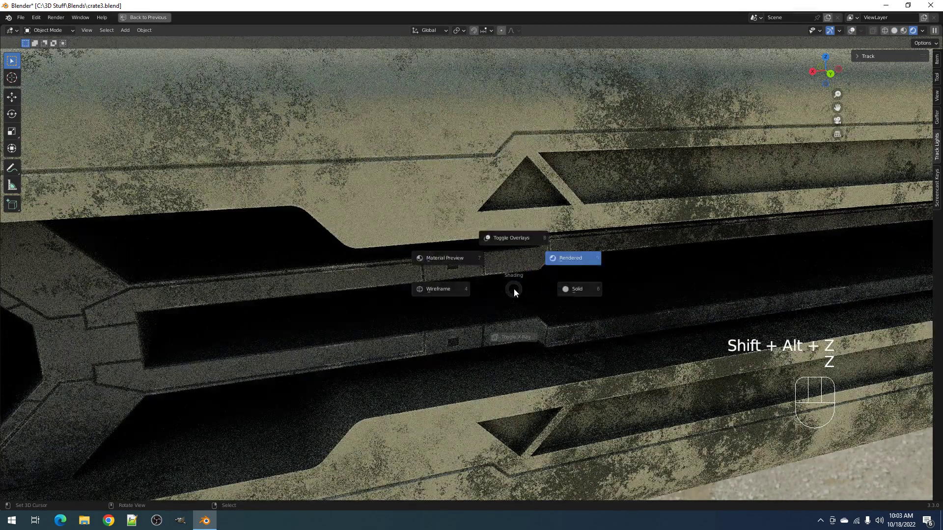
click(583, 288)
Step: Restore the full workspace and check which material the end panel's glowing red faces use
scroll(396, 303, down, 6)
key(ctrl+space)
shift+middle_drag(349, 310, 297, 245)
click(294, 246)
key(Tab)
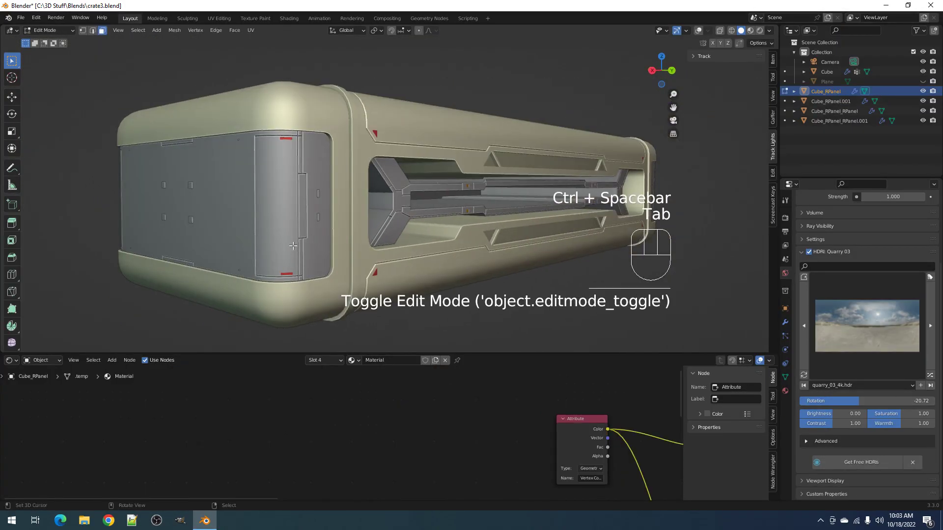
click(787, 390)
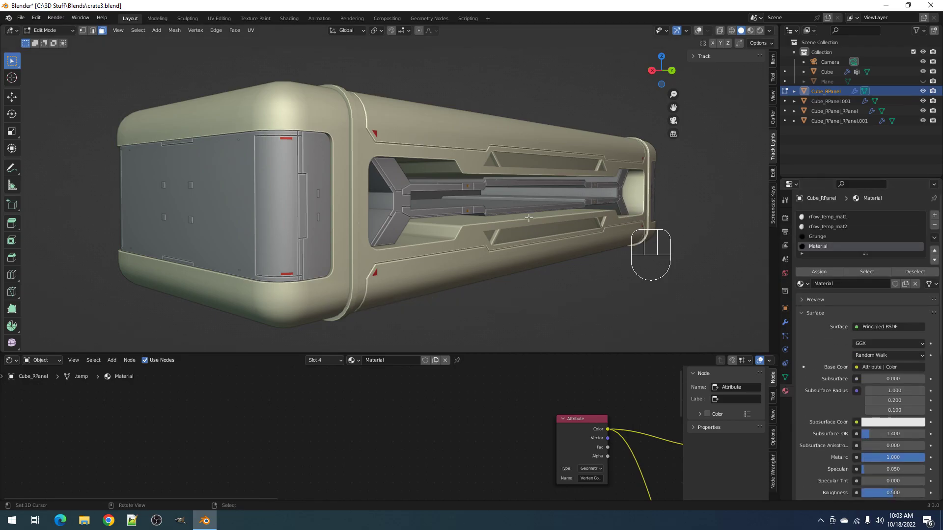
middle_drag(530, 217, 459, 225)
scroll(495, 224, up, 2)
scroll(460, 224, up, 2)
scroll(459, 224, up, 2)
key(Tab)
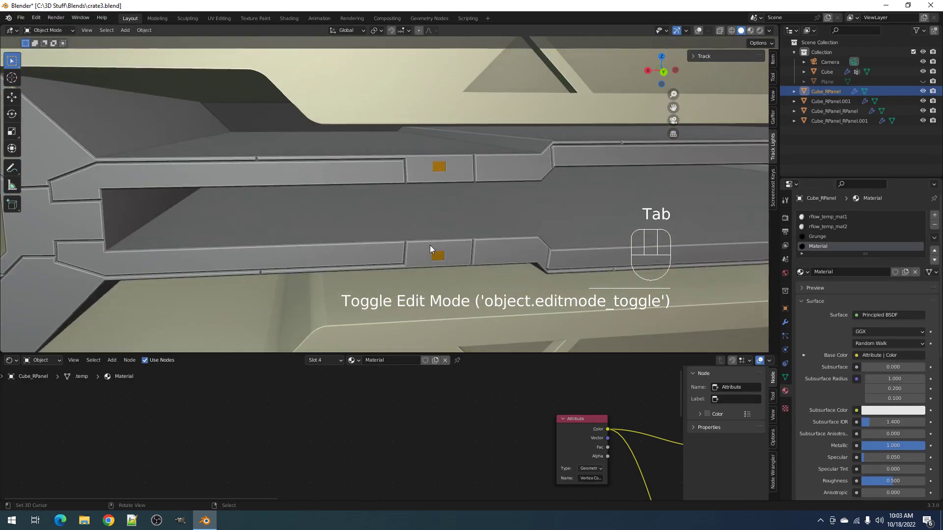
Step: Restore the overlays and assign the glowing material named Material to the recessed orange face on the handle bar
click(429, 245)
key(Tab)
key(shift+alt+z)
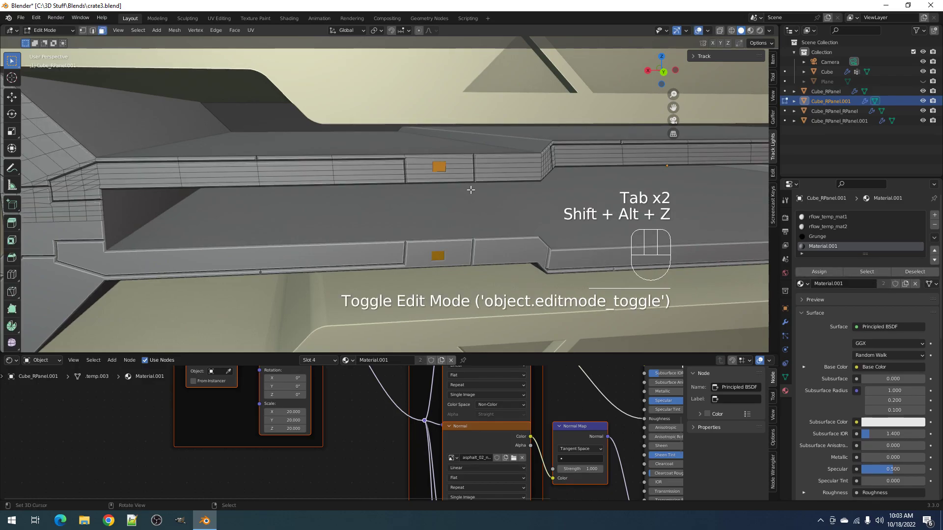
scroll(471, 201, up, 2)
key(shift+ctrl+x)
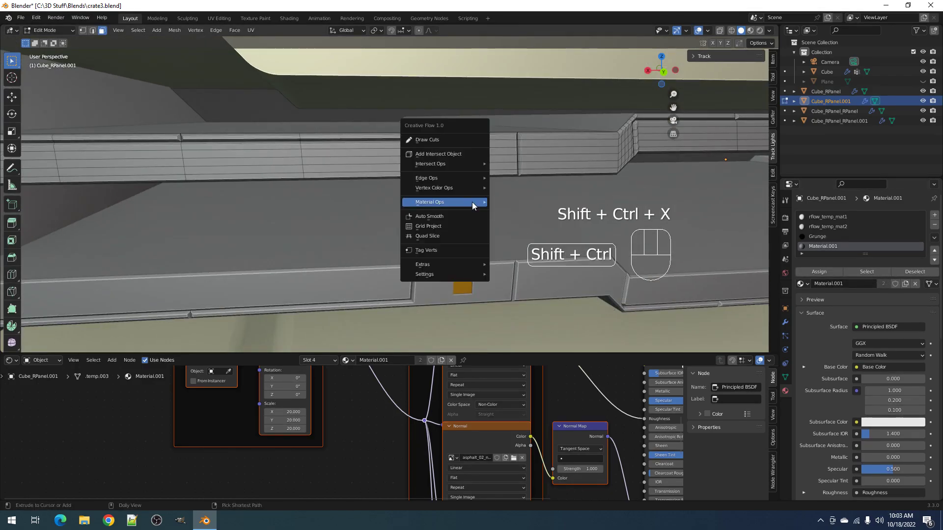
mouse_move(472, 201)
click(516, 209)
click(514, 227)
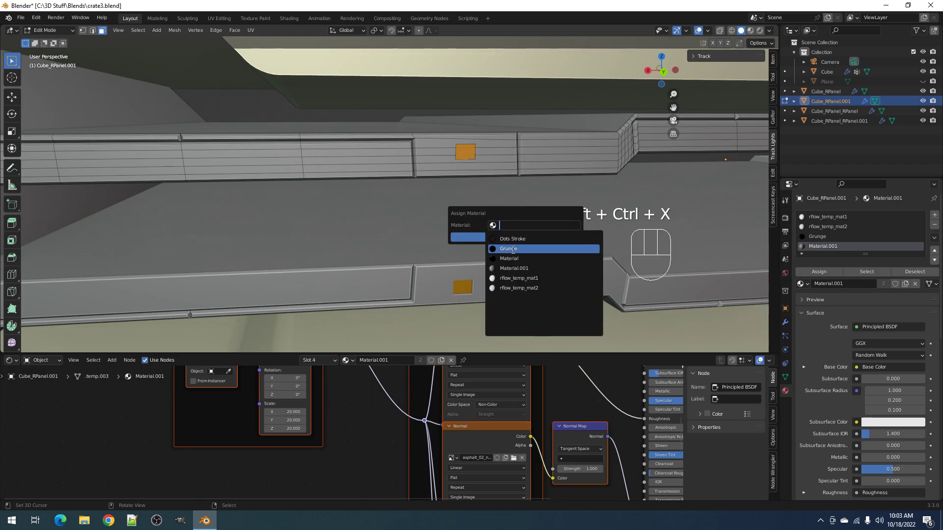
click(514, 256)
click(515, 238)
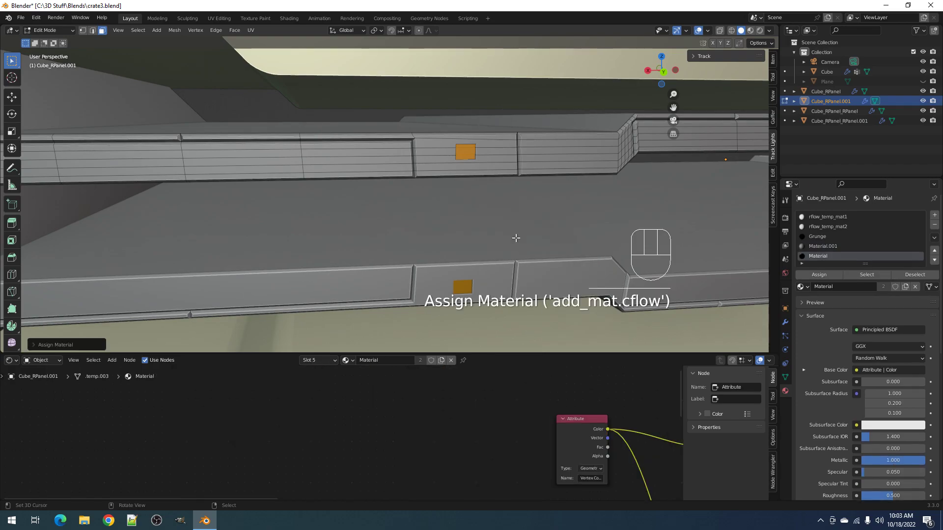
Step: Leave mesh editing, show the crate in Rendered shading with nothing selected and unhide the ground plane
key(Tab)
key(alt+a)
key(z)
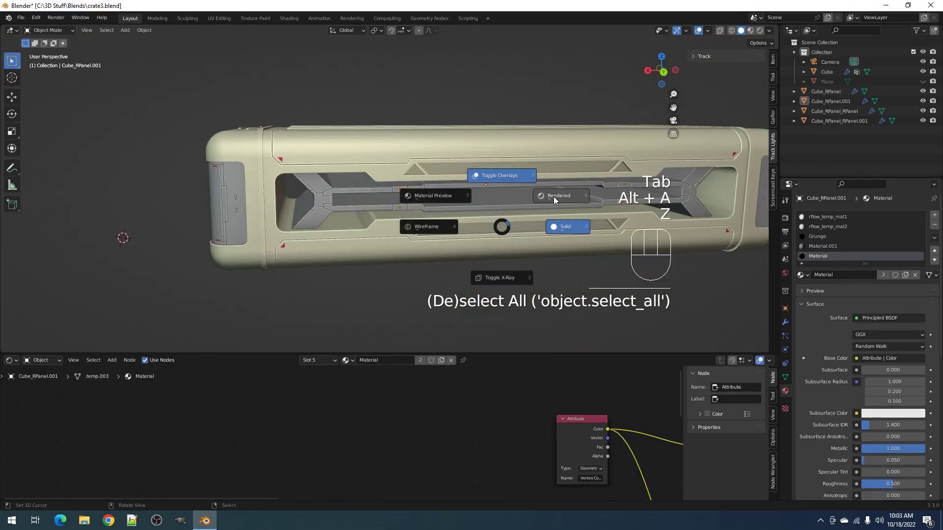
click(552, 196)
middle_drag(544, 198, 503, 222)
scroll(494, 223, up, 2)
key(alt+h)
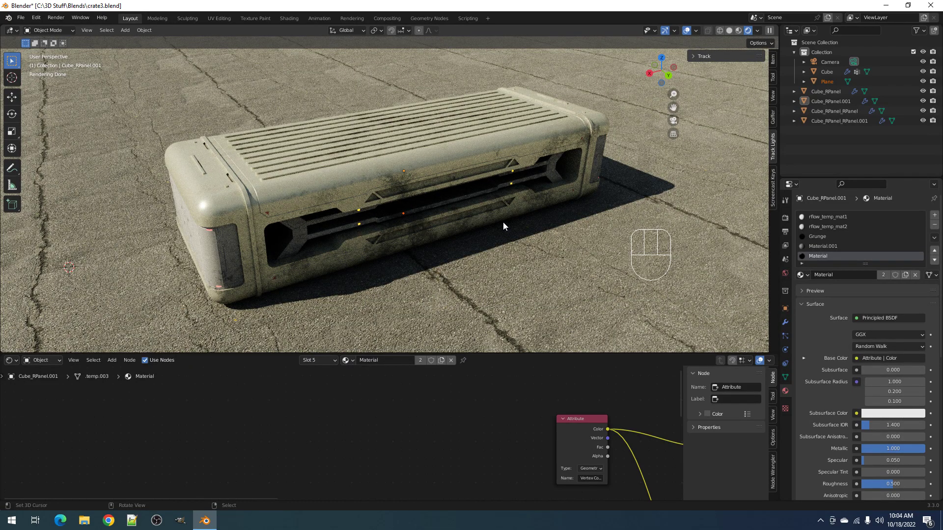
key(ctrl+space)
middle_drag(461, 216, 529, 275)
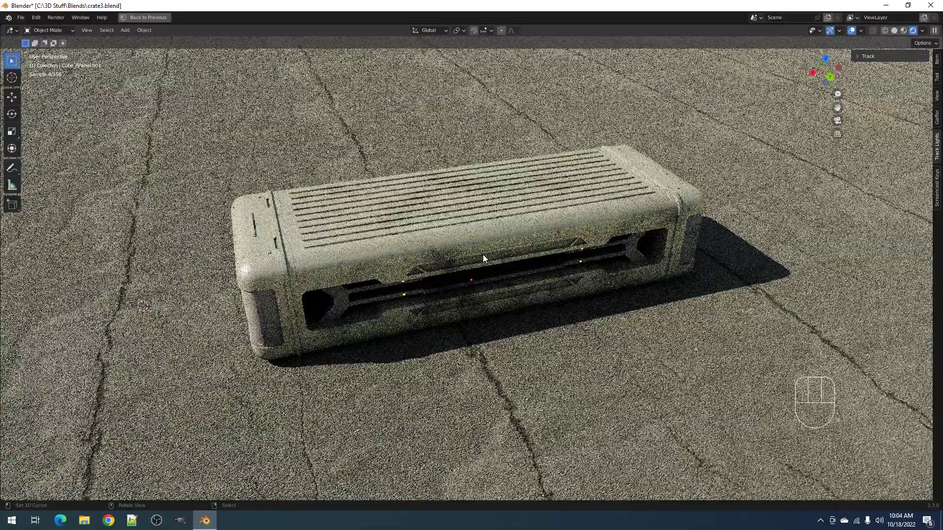
Step: Return to the camera view and switch the world lighting to the Small Rural Road HDRI
key(KP_0)
key(ctrl+space)
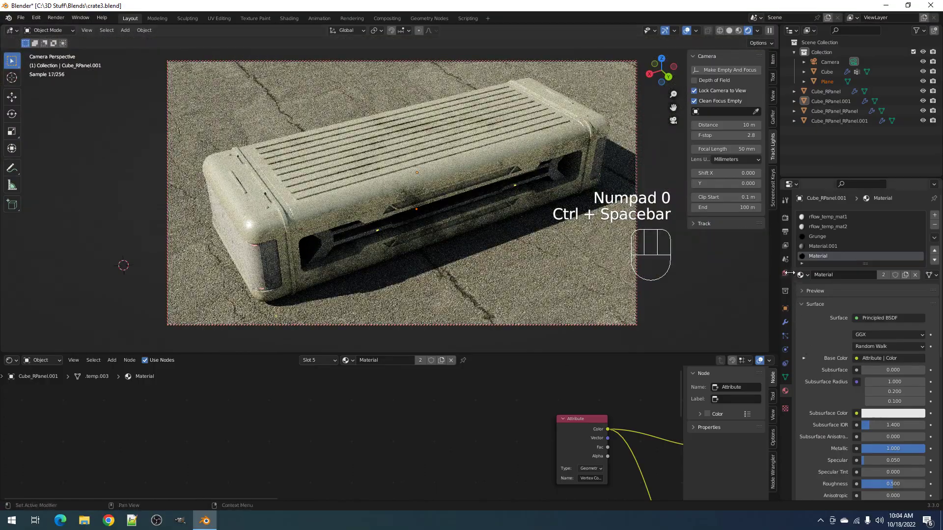
click(786, 273)
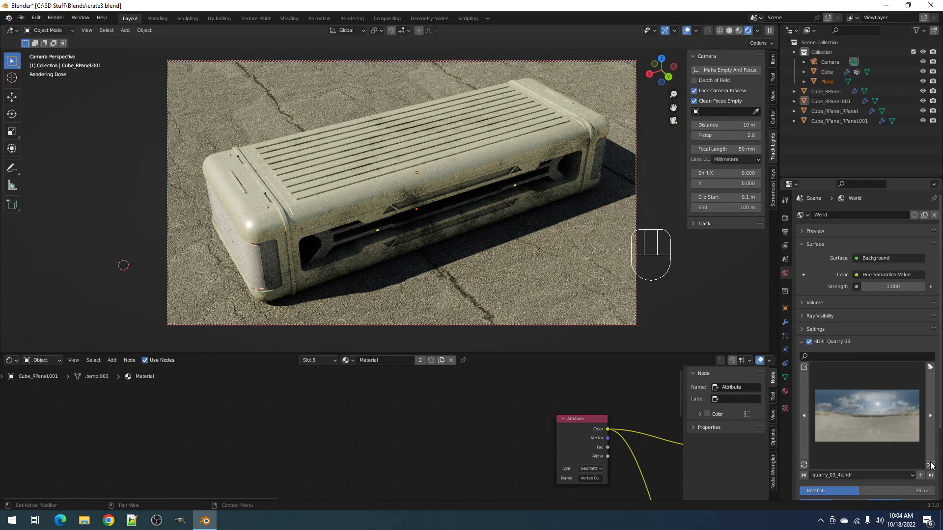
click(931, 465)
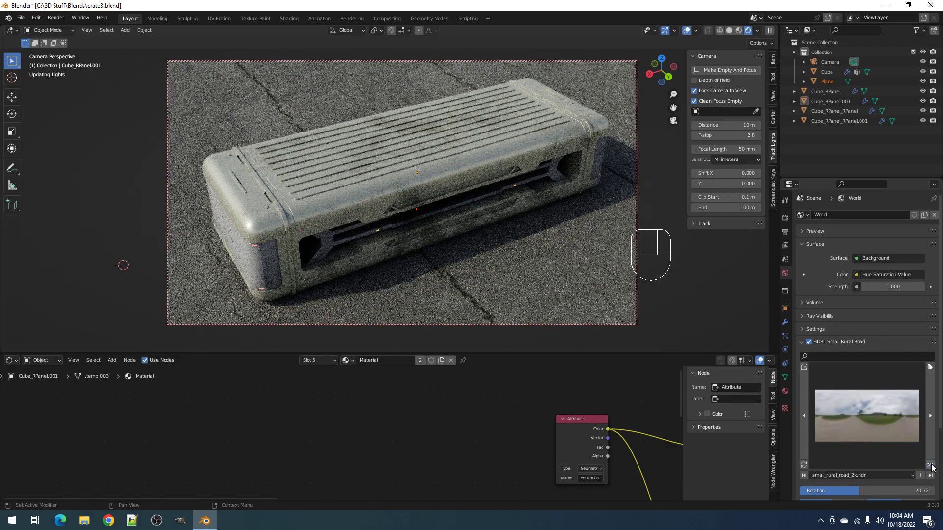
Step: Reframe the crate in the camera view, try other HDRIs and switch the world lighting to quarry_03
middle_drag(530, 184, 555, 196)
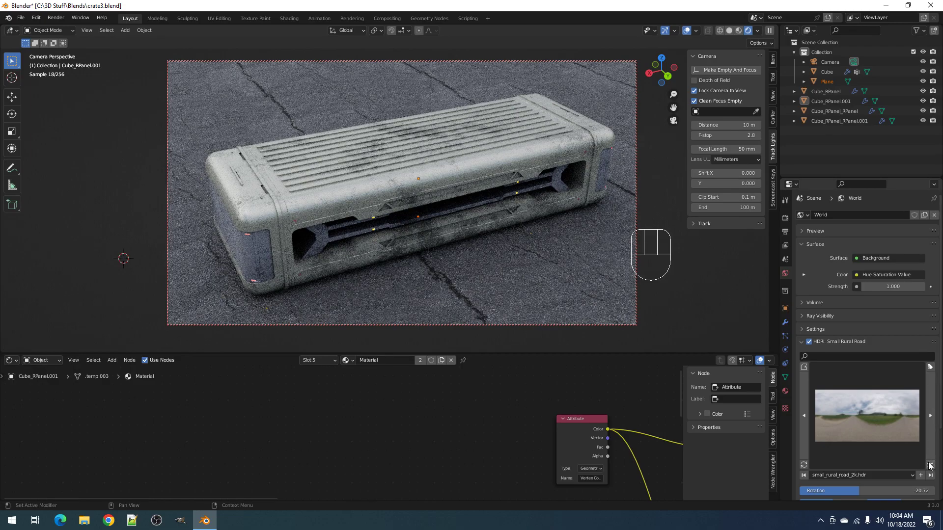
click(930, 465)
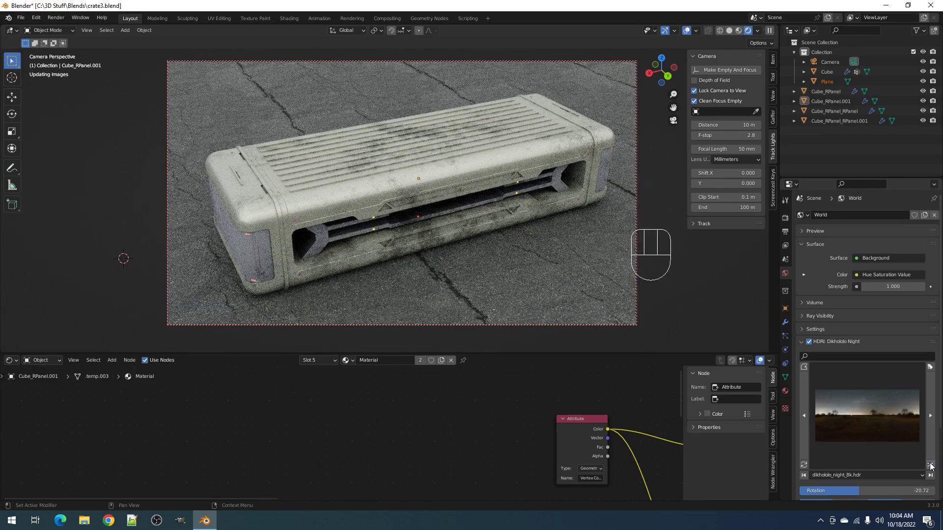
click(882, 422)
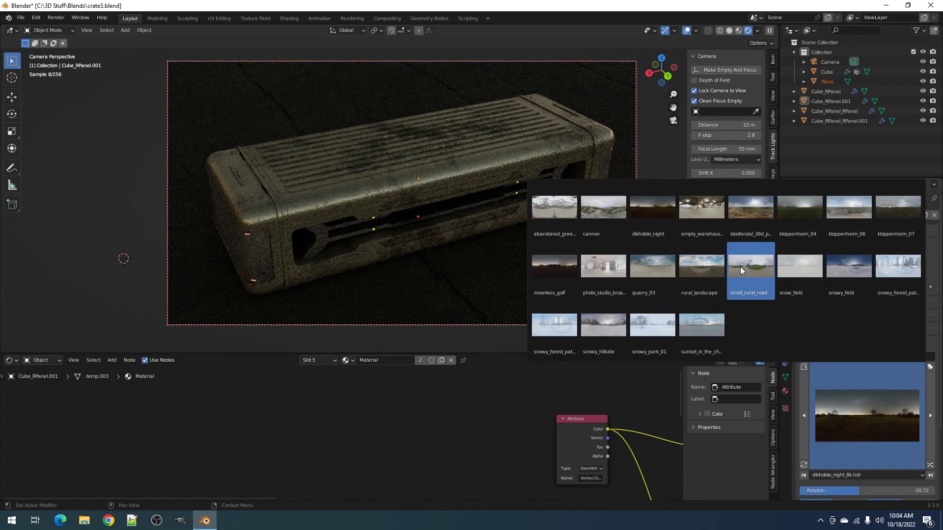
click(722, 272)
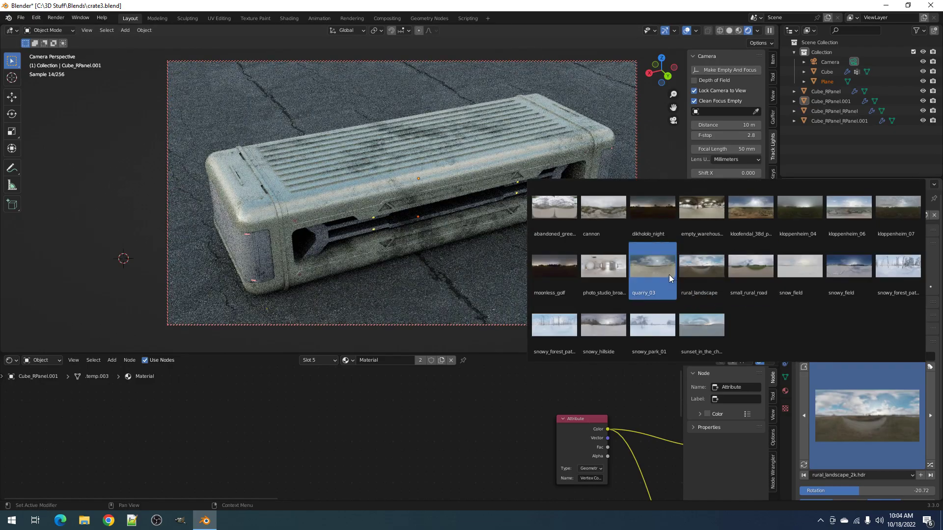
click(669, 279)
click(851, 406)
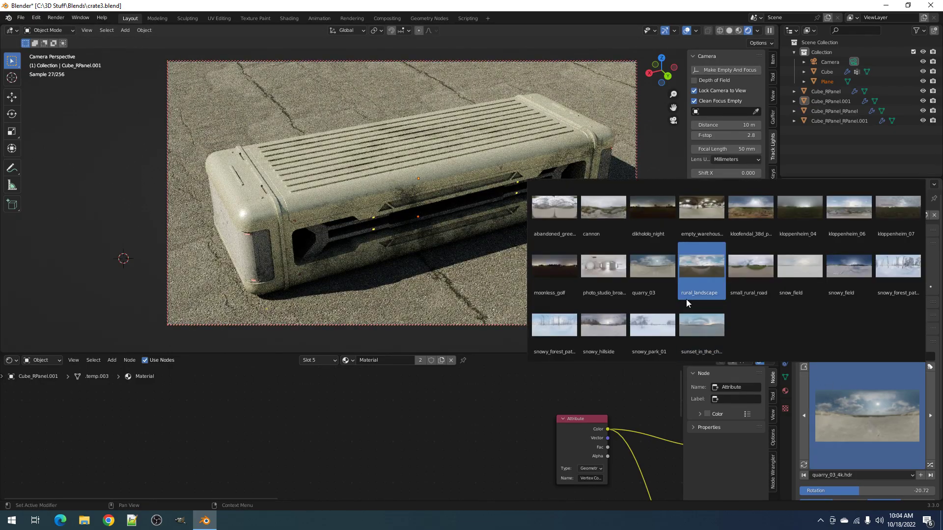
click(662, 282)
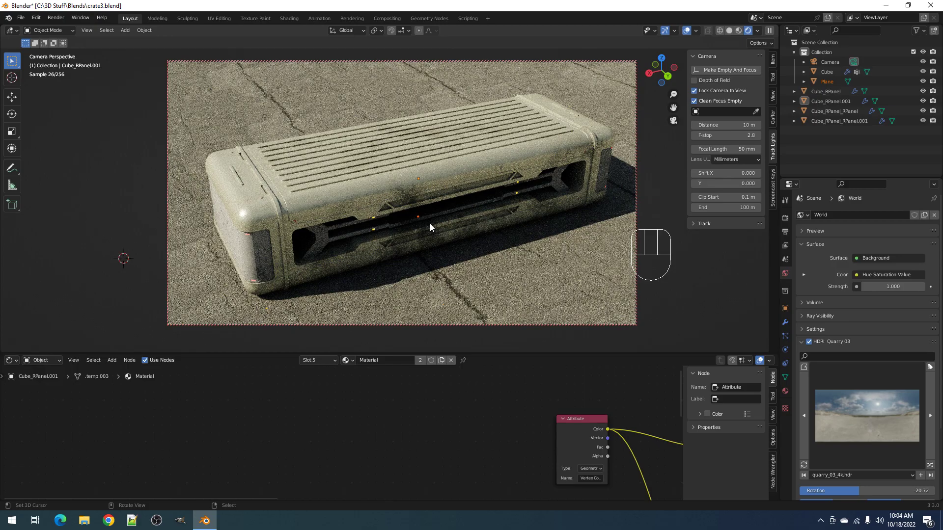
Step: Set the HDRI rotation to 146.33 and save the file with the viewport in Solid shading
key(z)
key(Escape)
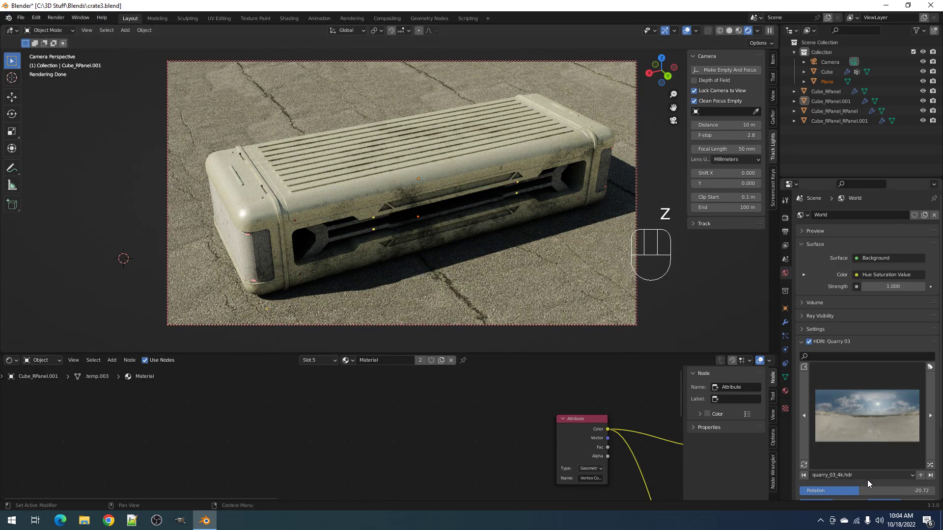
mouse_move(867, 490)
mouse_down()
mouse_move(819, 490)
mouse_move(922, 489)
mouse_up()
key(z)
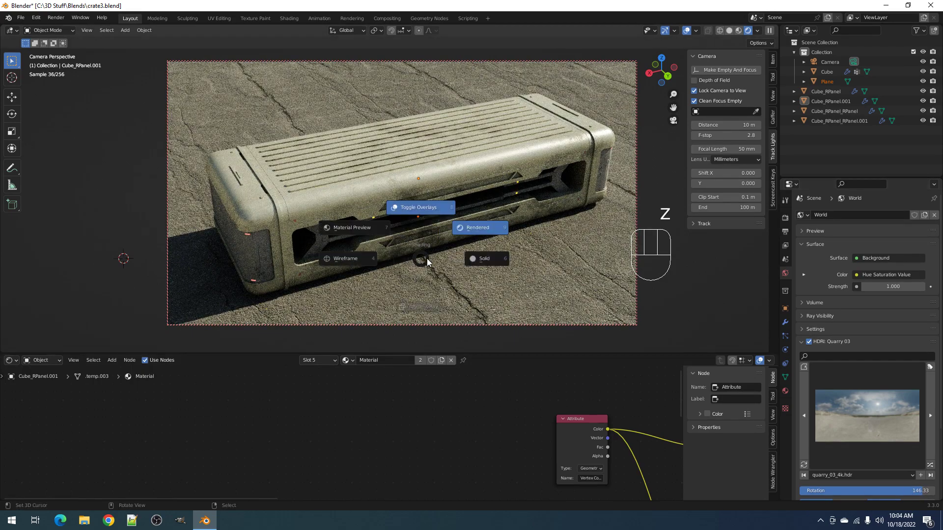
click(487, 260)
key(ctrl+s)
Step: Leave the camera view, select the crate body and review the Creative Flow tools for objects and mesh editing
key(KP_0)
middle_drag(458, 234, 405, 192)
key(shift+ctrl+x)
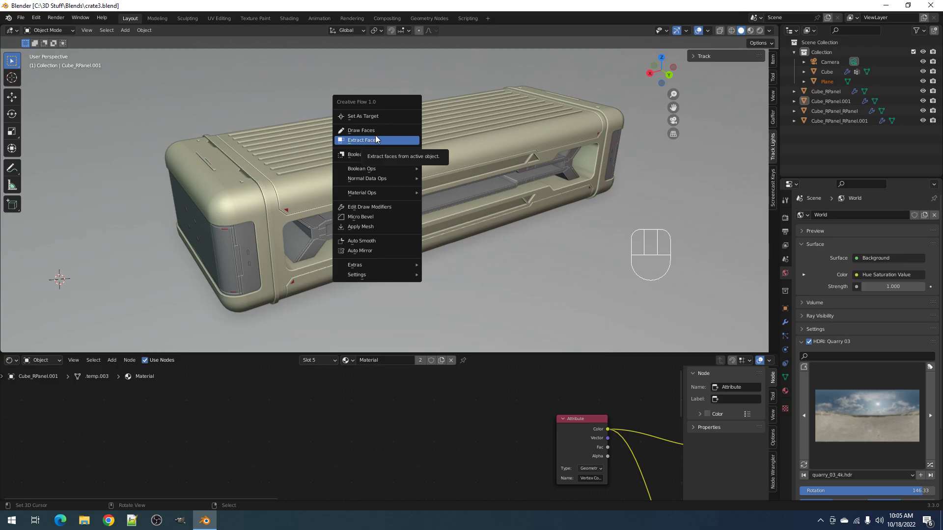
middle_drag(375, 134, 448, 201)
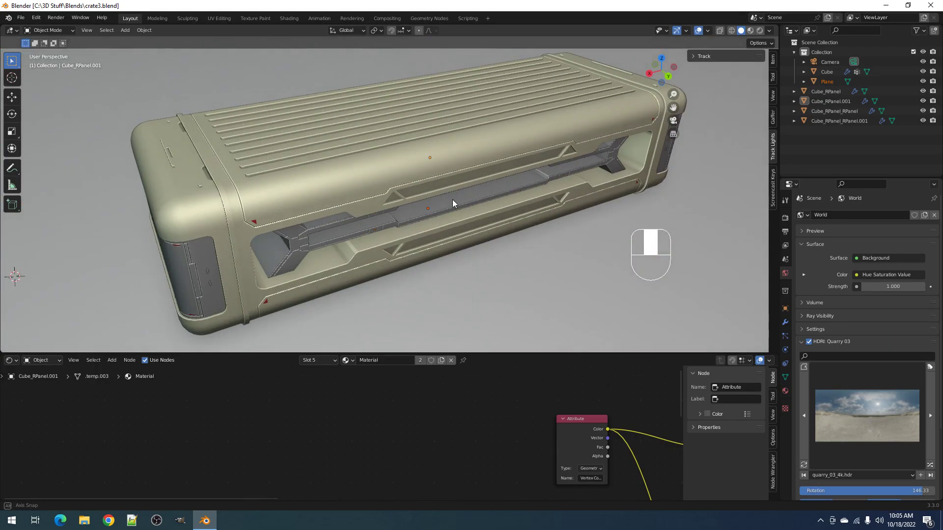
ctrl+shift+click(394, 186)
key(ctrl+shift+x)
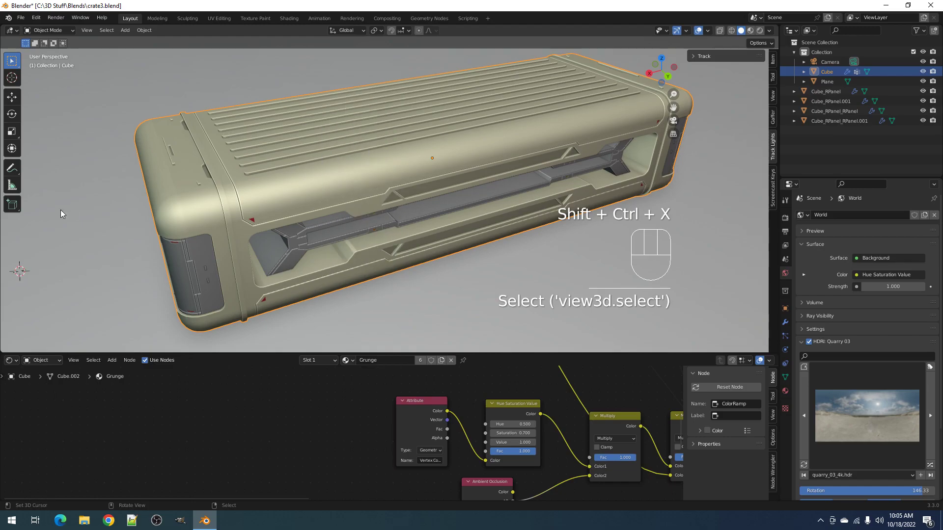
key(Tab)
key(ctrl+shift+x)
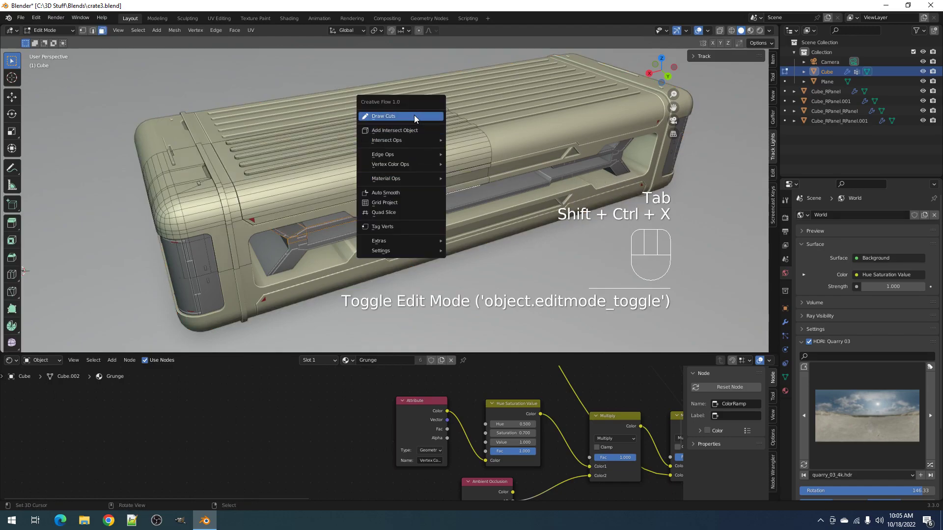
key(Tab)
middle_drag(349, 187, 496, 222)
Step: Maximize the 3D viewport and examine the Creative Flow boolean, normal data and mesh editing operations for the crate body
key(ctrl+space)
key(ctrl+shift+x)
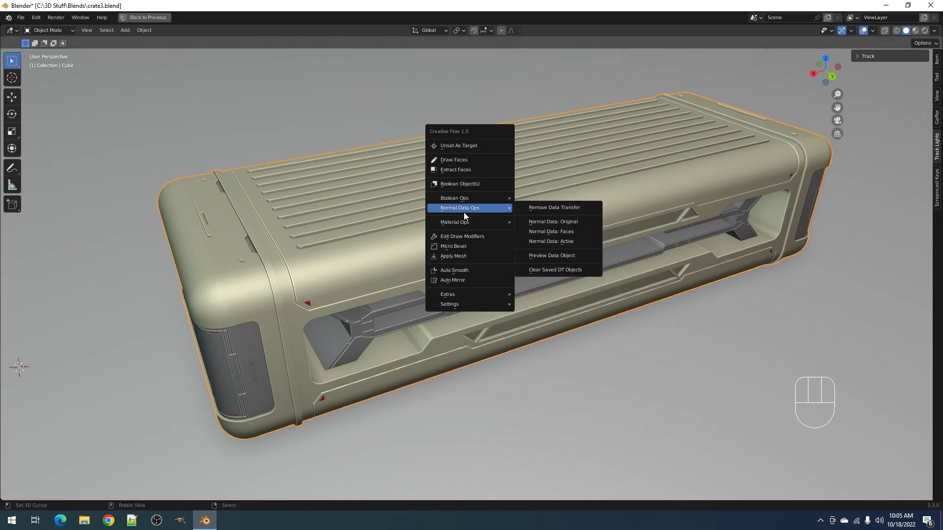
mouse_move(464, 222)
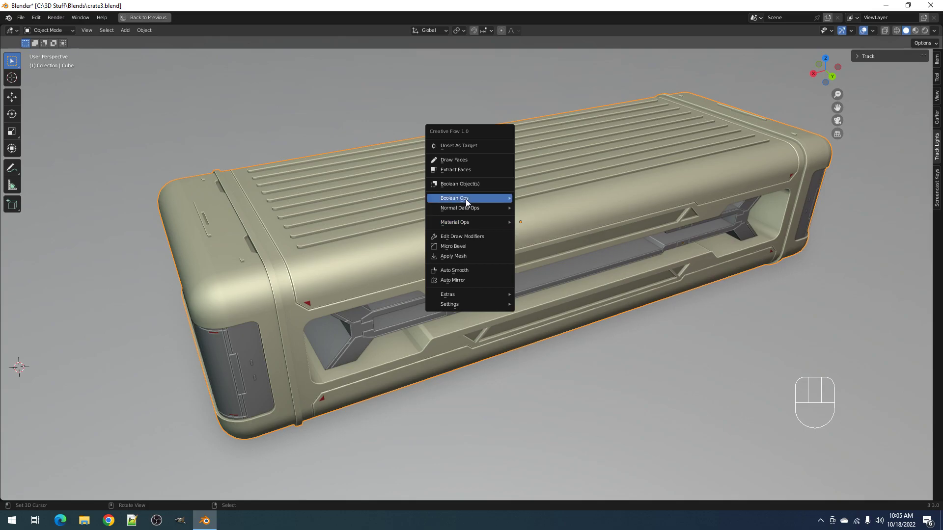
mouse_move(466, 198)
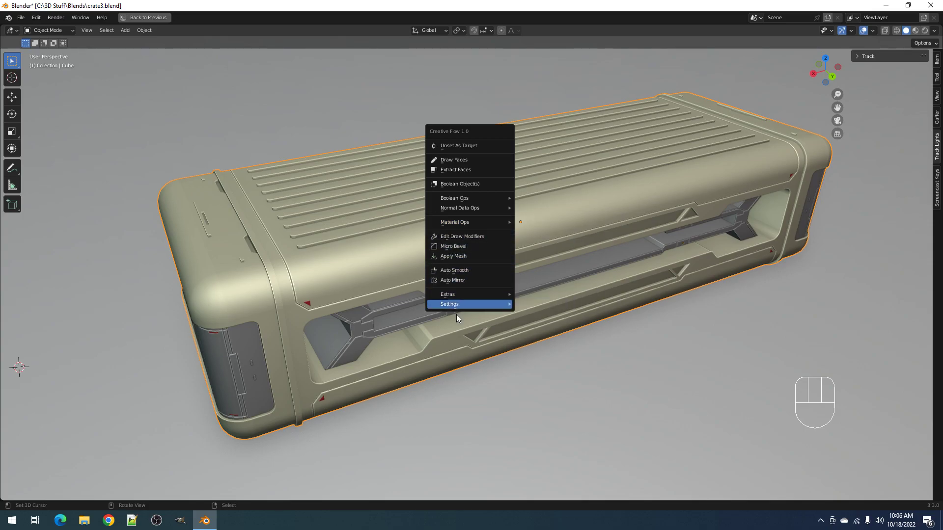
key(Tab)
key(ctrl+x)
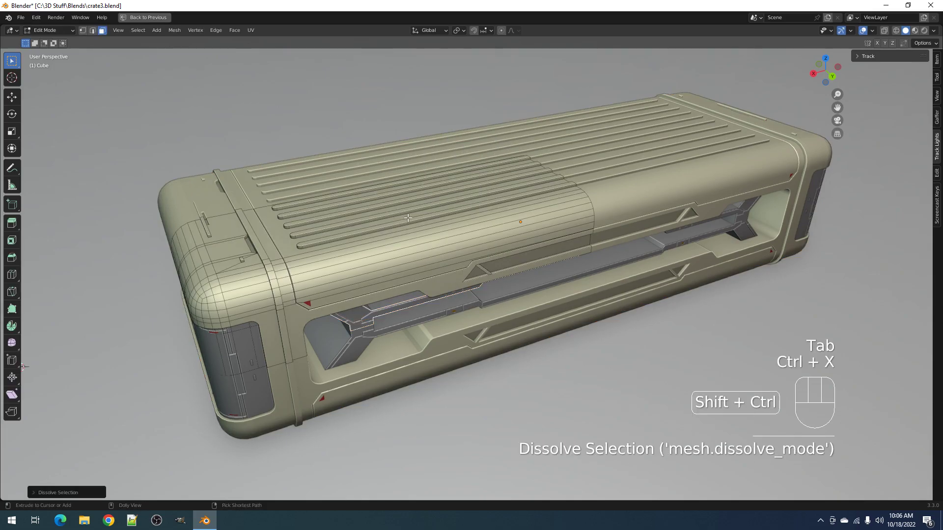
key(shift+ctrl+x)
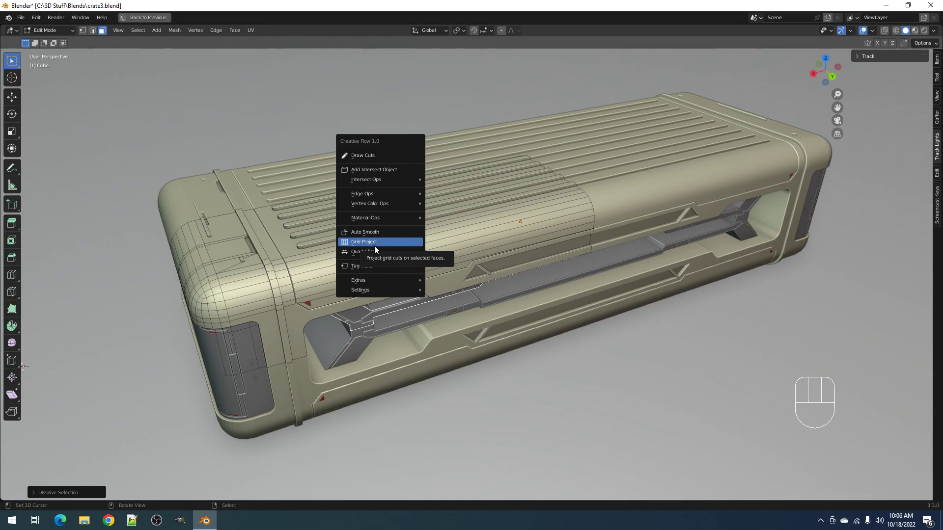
key(Tab)
alt+middle_drag(567, 243, 552, 208)
key(ctrl+space)
middle_drag(459, 208, 485, 242)
key(ctrl+space)
shift+middle_drag(428, 233, 485, 208)
scroll(485, 207, up, 1)
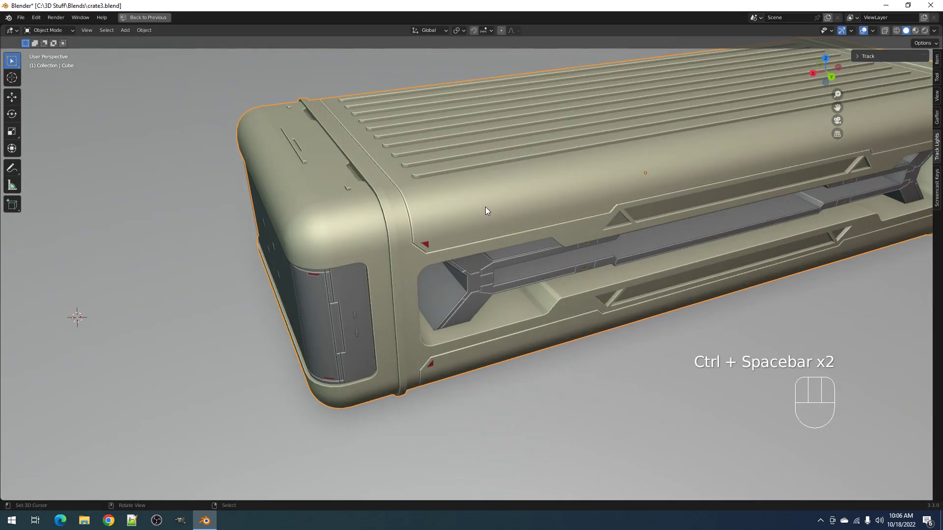
key(Tab)
shift+middle_drag(414, 226, 392, 239)
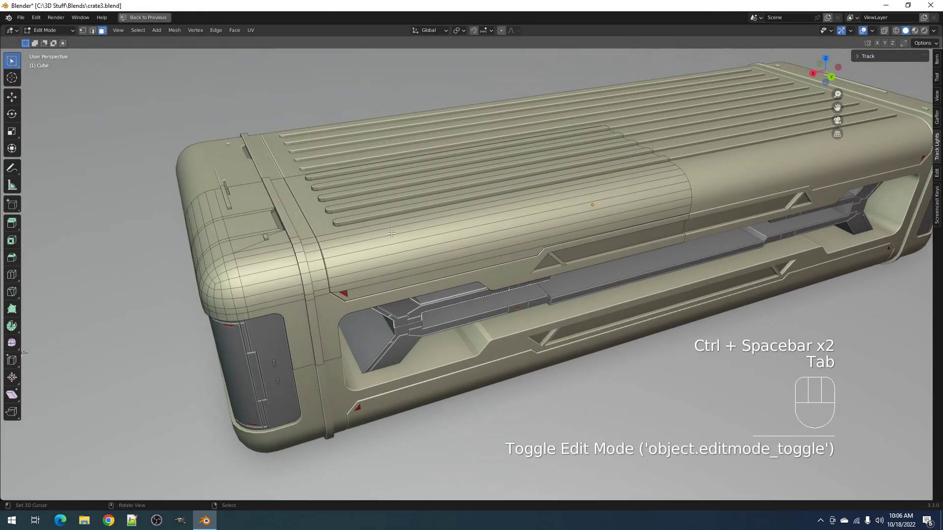
key(Tab)
Step: Use Extract Faces to copy the curved faces along the crate's upper long edge into a separate panel
scroll(444, 216, up, 1)
key(shift+ctrl+x)
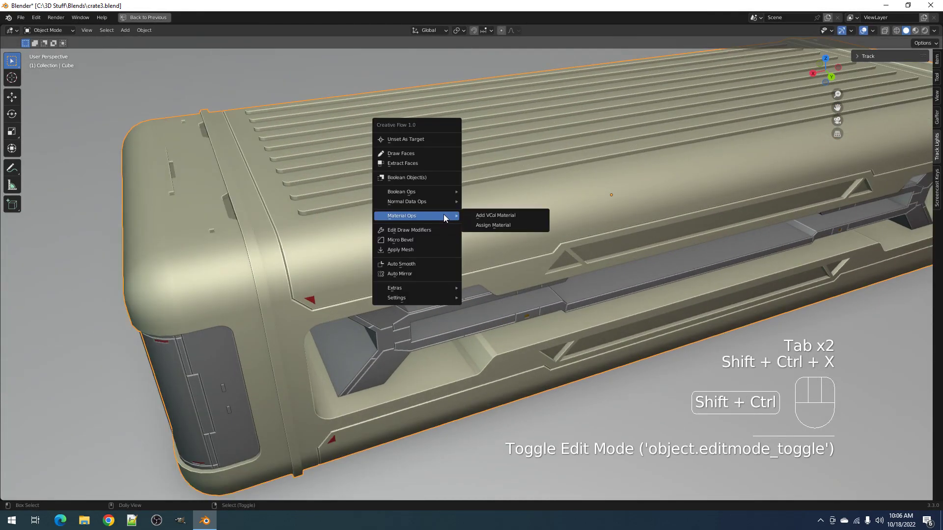
click(423, 163)
drag(359, 221, 373, 269)
middle_drag(591, 246, 611, 232)
scroll(609, 230, up, 2)
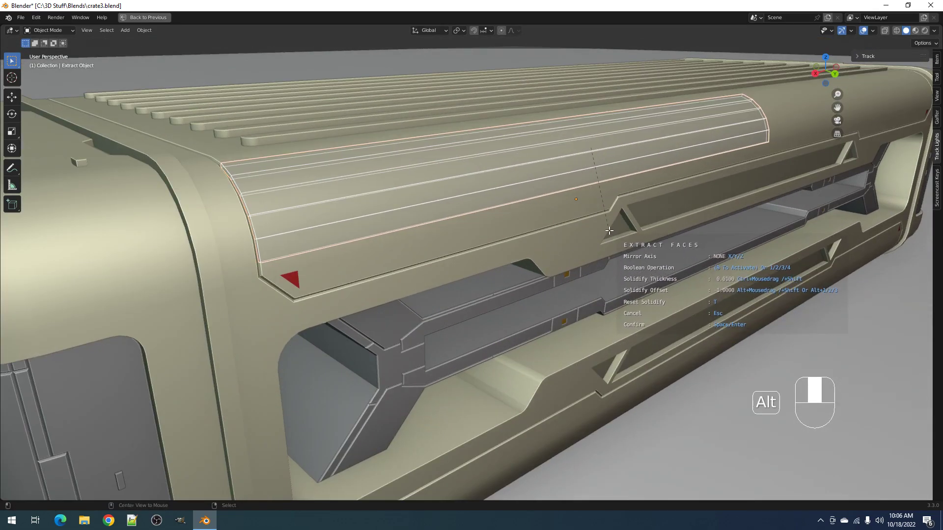
key(space)
scroll(608, 229, down, 3)
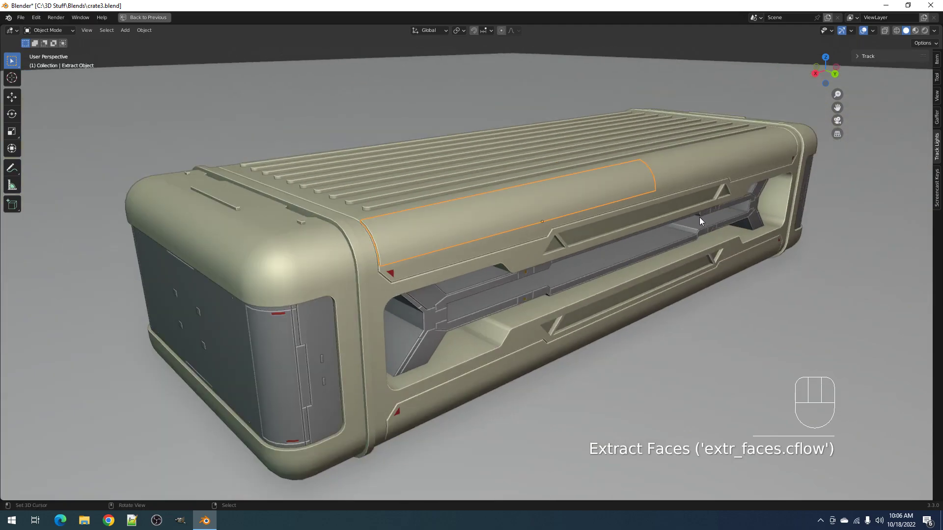
Step: Loop cut the extracted panel across its middle and delete the half nearer the crate's center
middle_drag(703, 217, 669, 226)
key(Tab)
key(ctrl+r)
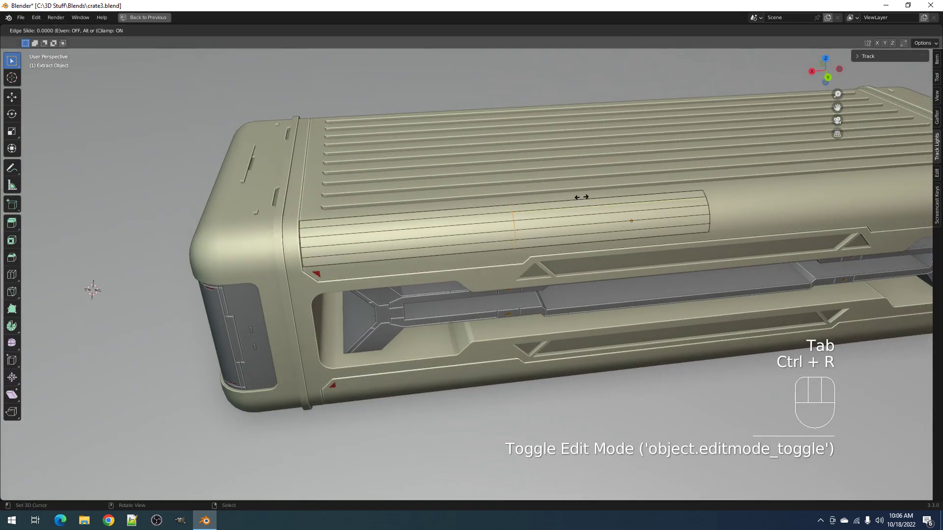
key(3)
click(570, 203)
ctrl+click(565, 238)
key(x)
click(520, 251)
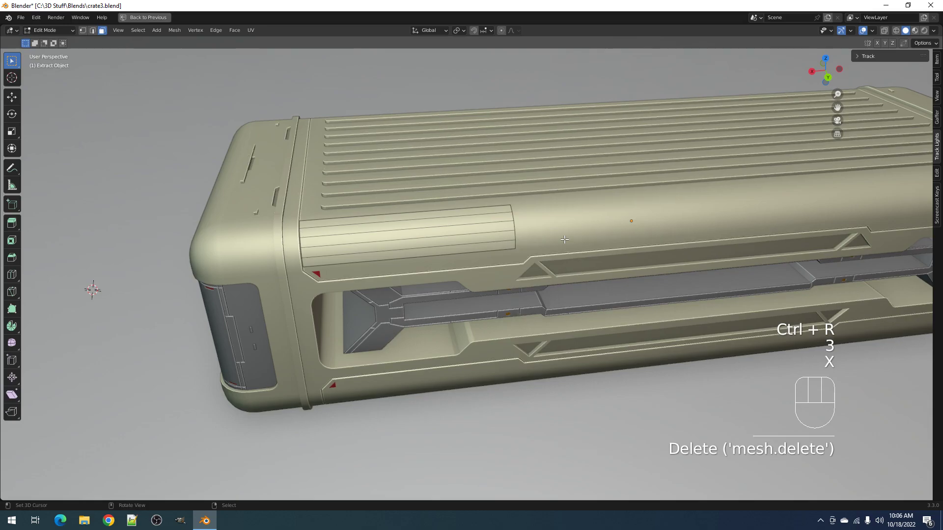
key(Tab)
Step: Mirror the extracted panel across the X, Y and Z axes through Edit Draw Modifiers
scroll(506, 241, down, 3)
middle_drag(506, 238, 521, 240)
scroll(522, 240, up, 2)
key(ctrl+shift+x)
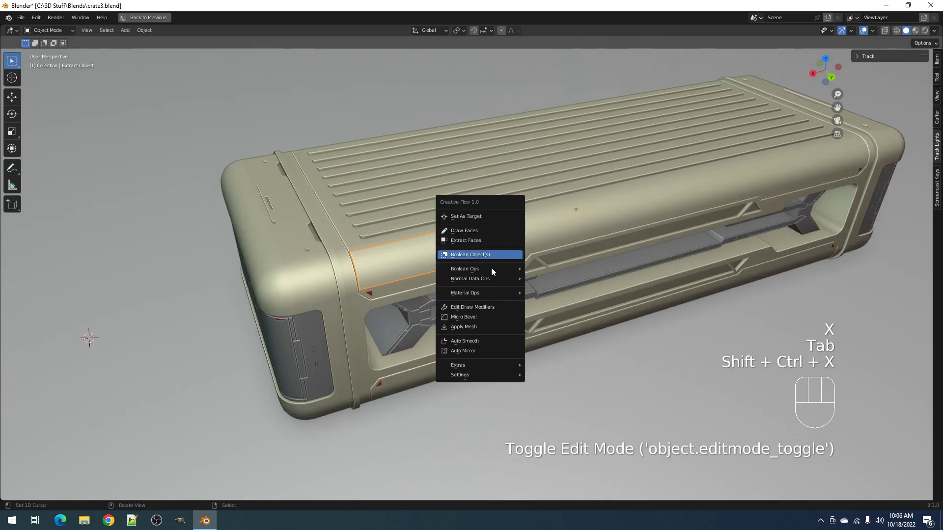
click(478, 306)
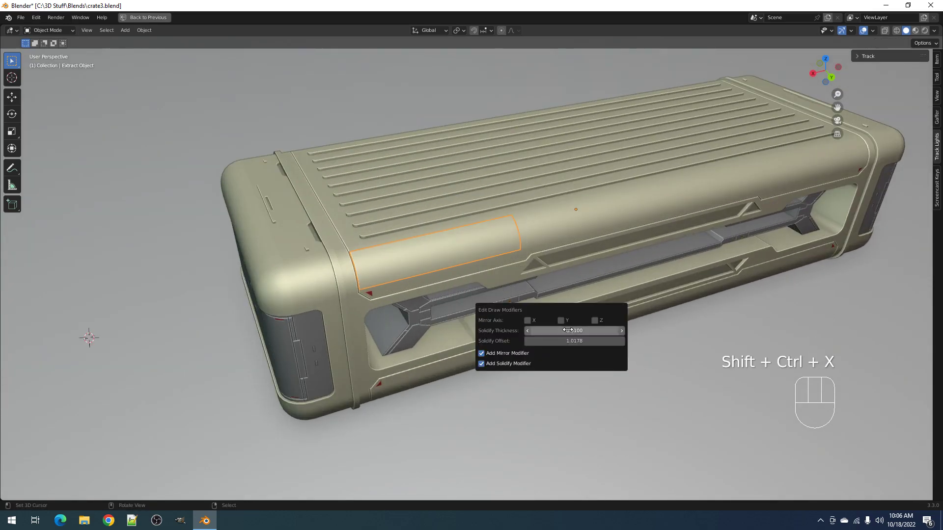
drag(533, 322, 605, 320)
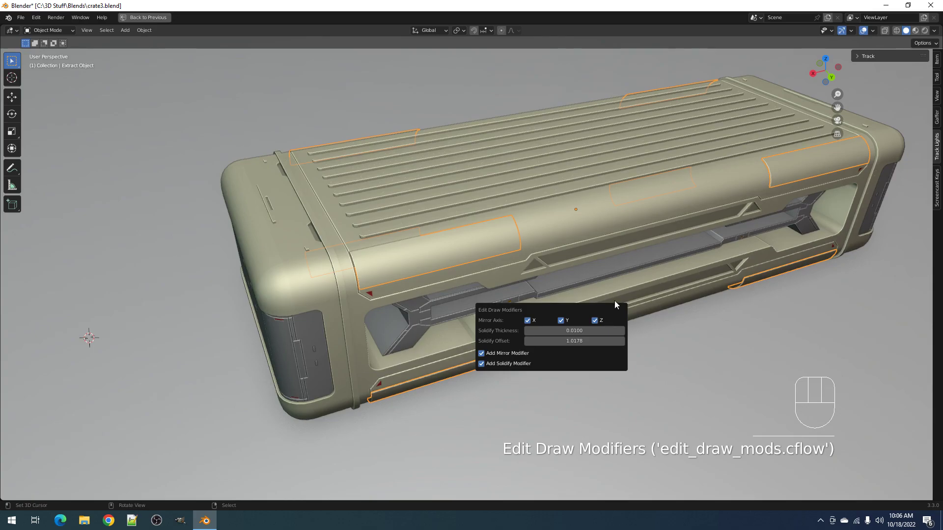
Step: Add a loop cut across the middle of the panel and bevel it into a wide central section
shift+middle_drag(614, 301, 554, 220)
scroll(554, 220, up, 4)
key(Tab)
key(ctrl+r)
click(477, 183)
key(ctrl+b)
click(605, 181)
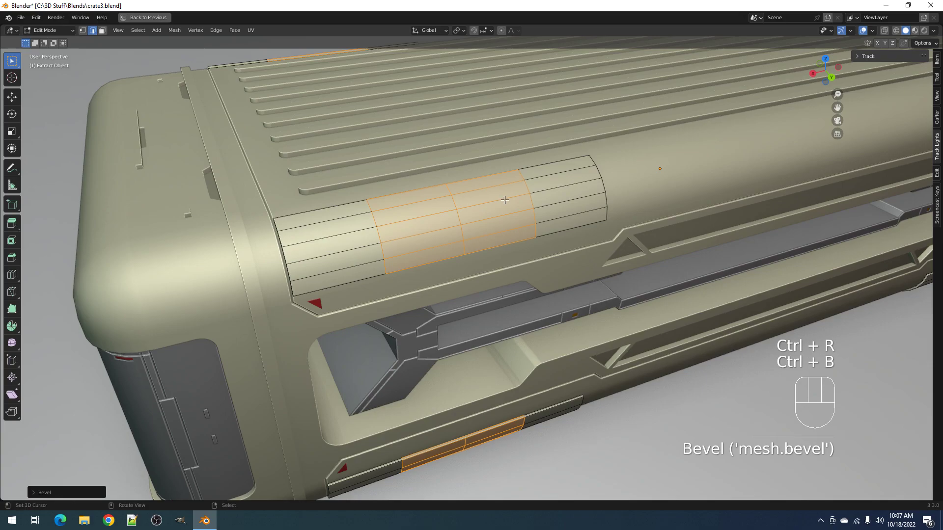
Step: Inset the two central faces of the panel and delete the inner faces to open a narrow slot
key(3)
click(419, 227)
key(i)
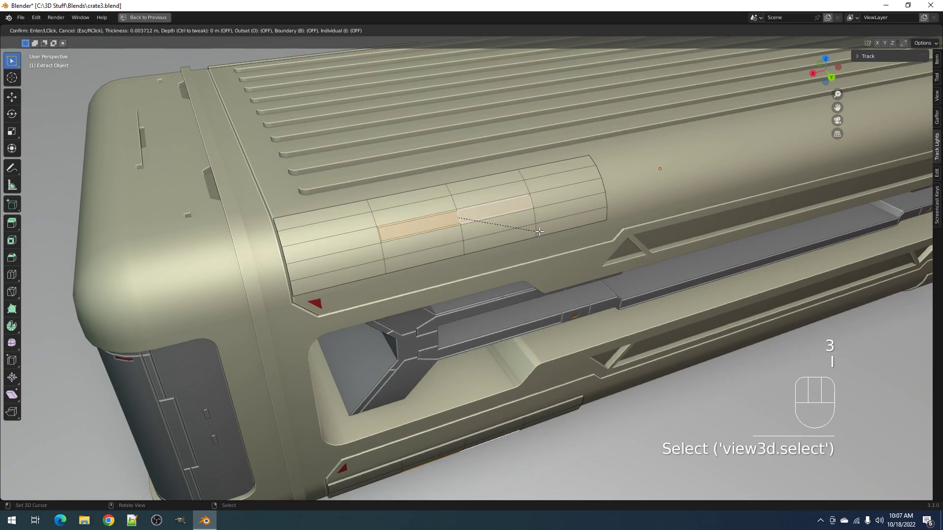
click(536, 229)
key(x)
click(535, 228)
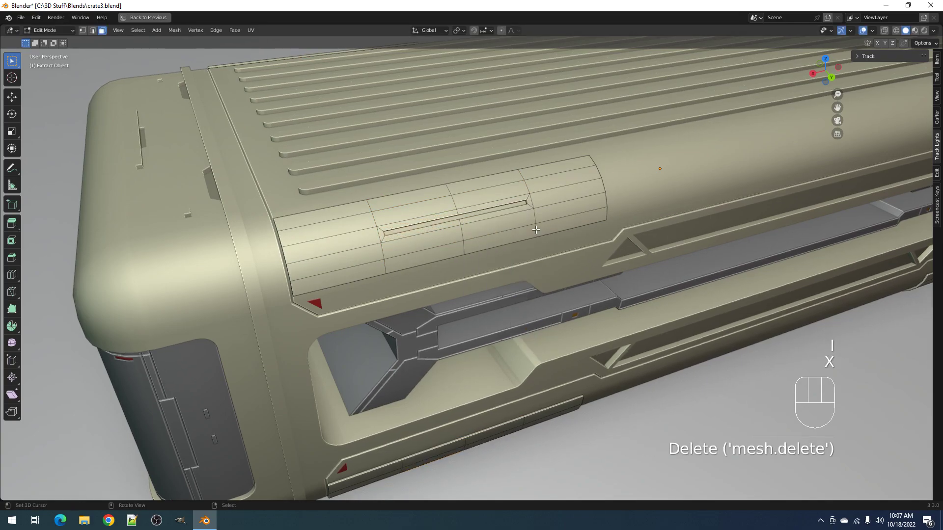
key(Tab)
Step: Inspect the slotted, mirrored panels on the crate with overlays hidden, and restore the overlays
key(shift+alt+z)
scroll(534, 219, down, 5)
middle_drag(490, 246, 510, 247)
scroll(514, 234, up, 4)
click(515, 235)
key(shift+alt+z)
shift+middle_drag(538, 216, 462, 260)
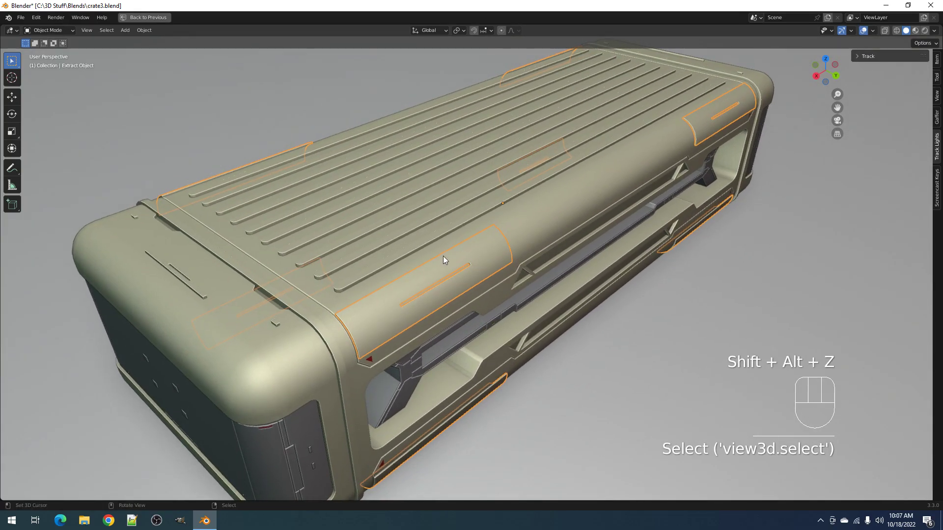
Step: Delete the extracted panel object from the crate
key(x)
right_click(592, 190)
middle_drag(591, 192, 554, 225)
shift+middle_drag(487, 257, 376, 242)
right_click(515, 225)
key(x)
click(514, 225)
Step: Select the crate body and use Draw Faces in back view to draw a small box across the seam above the handle recess
right_click(516, 230)
shift+middle_drag(375, 241, 430, 261)
scroll(430, 261, up, 2)
key(ctrl+shift+x)
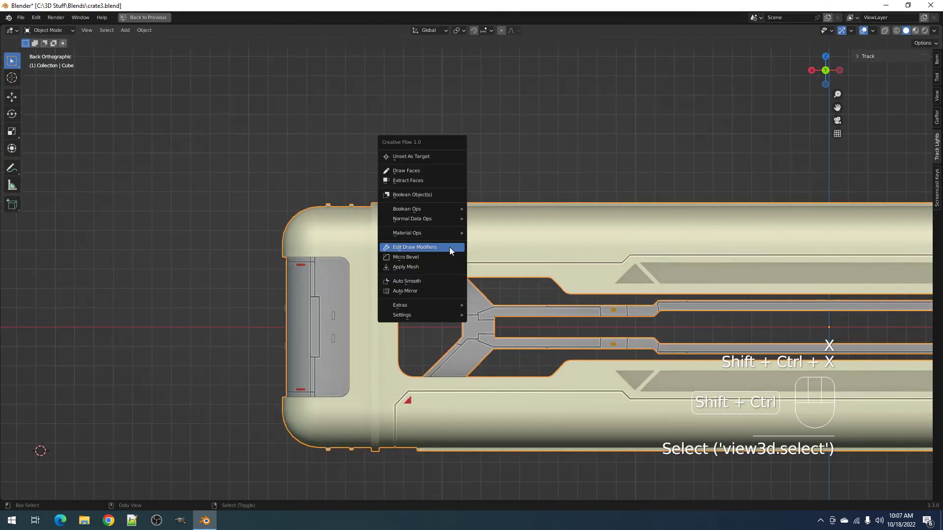
click(431, 172)
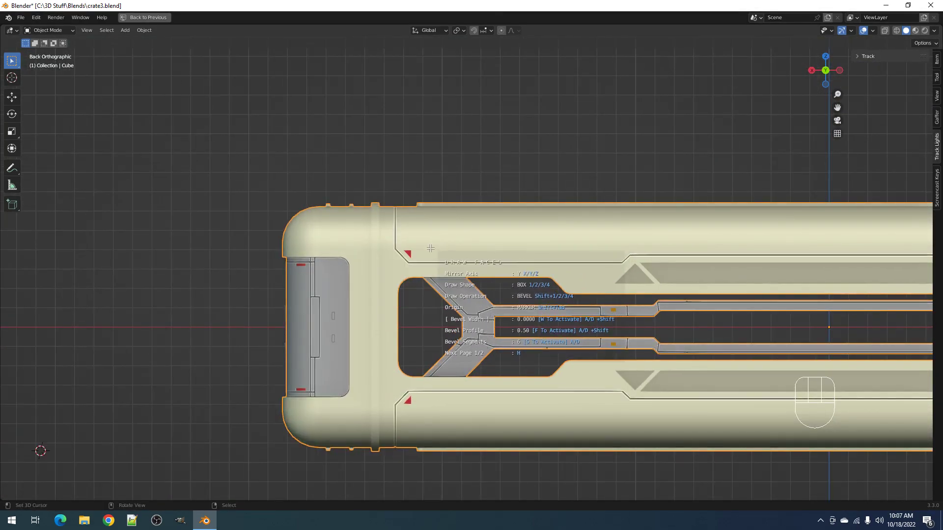
drag(430, 250, 508, 271)
Step: Give the drawn box its thickness, mirror it across X and Z as well, and finish Draw Faces
middle_drag(535, 256, 626, 314)
mouse_move(670, 331)
ctrl+mouse_down()
mouse_move(613, 332)
mouse_move(629, 320)
ctrl+mouse_up()
key(x)
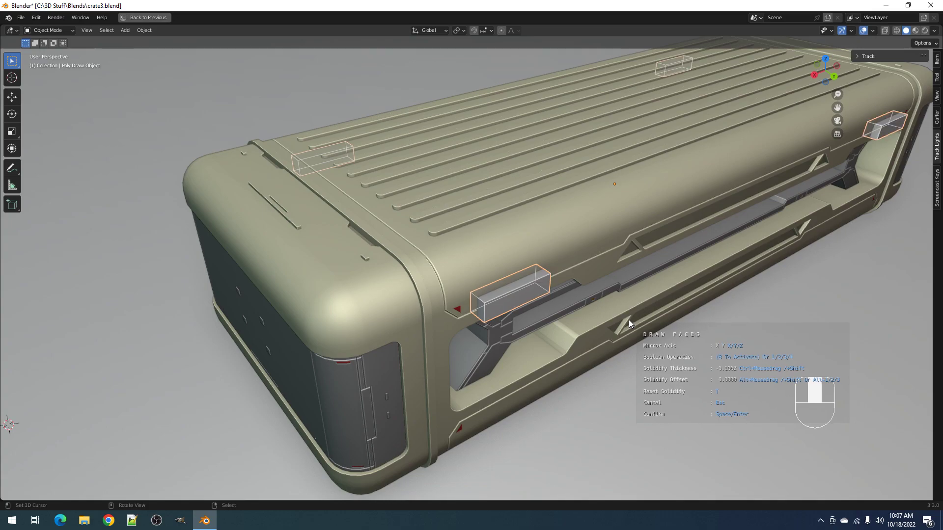
key(z)
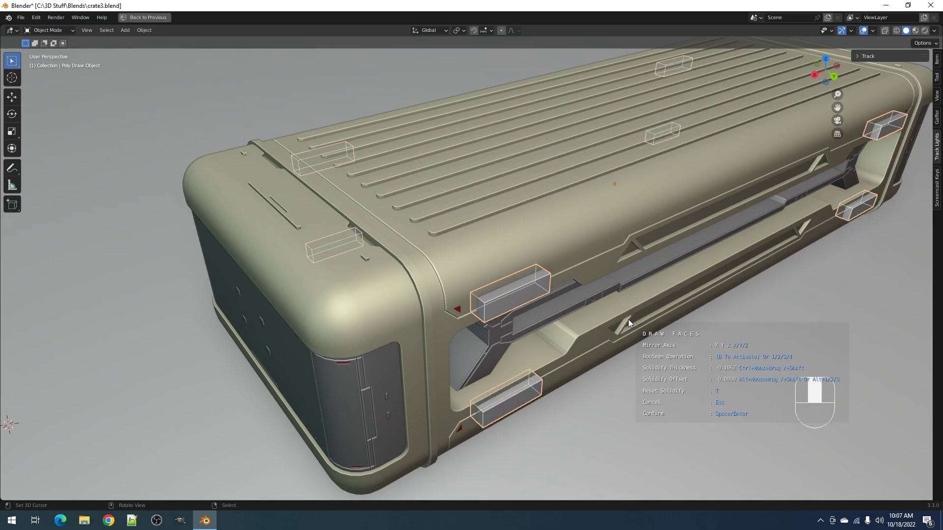
key(space)
Step: Examine the new box's vertices in wireframe and solid shading, ending in back view
shift+middle_drag(549, 287, 508, 265)
scroll(501, 267, up, 2)
key(Tab)
key(1)
right_click(438, 279)
shift+right_click(440, 300)
key(a)
middle_drag(531, 296, 569, 276)
key(shift+z)
mouse_move(631, 274)
middle_down()
mouse_move(564, 261)
mouse_move(485, 294)
mouse_move(418, 260)
mouse_move(530, 234)
middle_up()
key(shift+z)
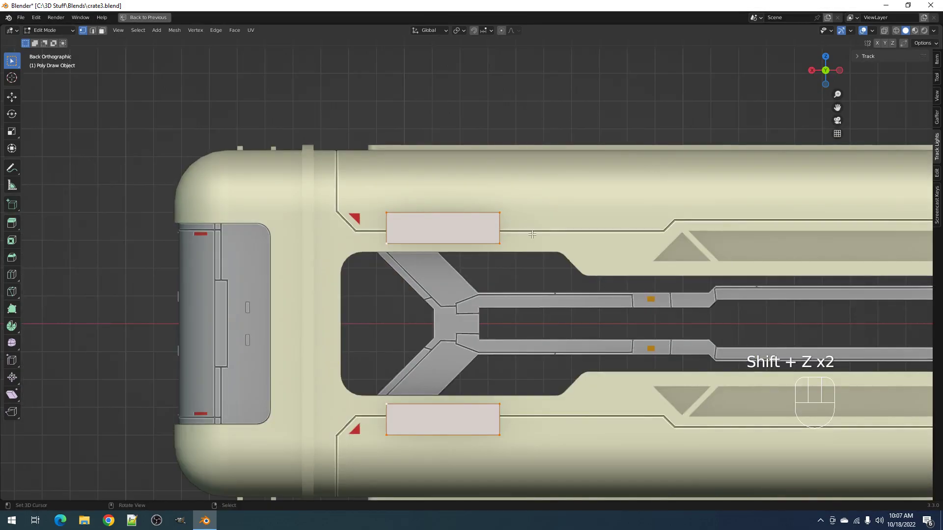
Step: Bevel the upper inner corner vertex of the drawn box into a straight single-segment chamfer
key(ctrl+shift+b)
right_click(562, 245)
scroll(532, 226, up, 1)
right_click(506, 202)
key(ctrl+shift+b)
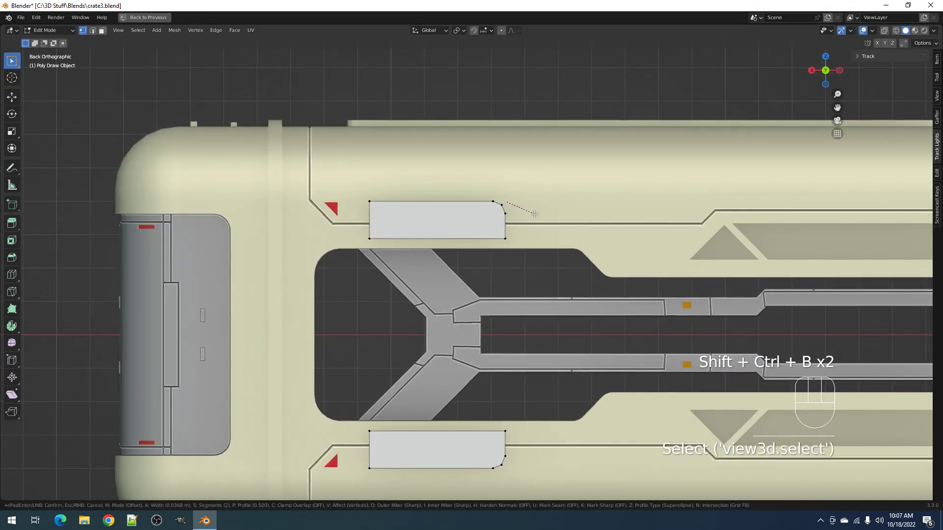
click(535, 214)
Step: Use Draw Cuts to outline a chamfered notch in the box's lower edge and delete the cut-off face
scroll(535, 214, up, 1)
key(ctrl+shift+x)
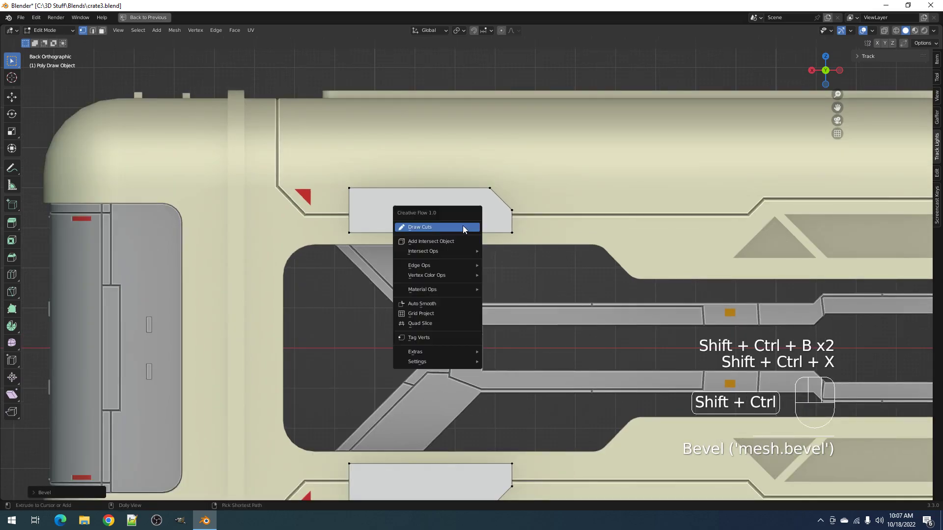
click(458, 226)
click(385, 238)
shift+click(396, 226)
shift+click(432, 227)
key(x)
click(466, 254)
scroll(488, 252, down, 5)
key(Tab)
middle_drag(488, 251, 531, 277)
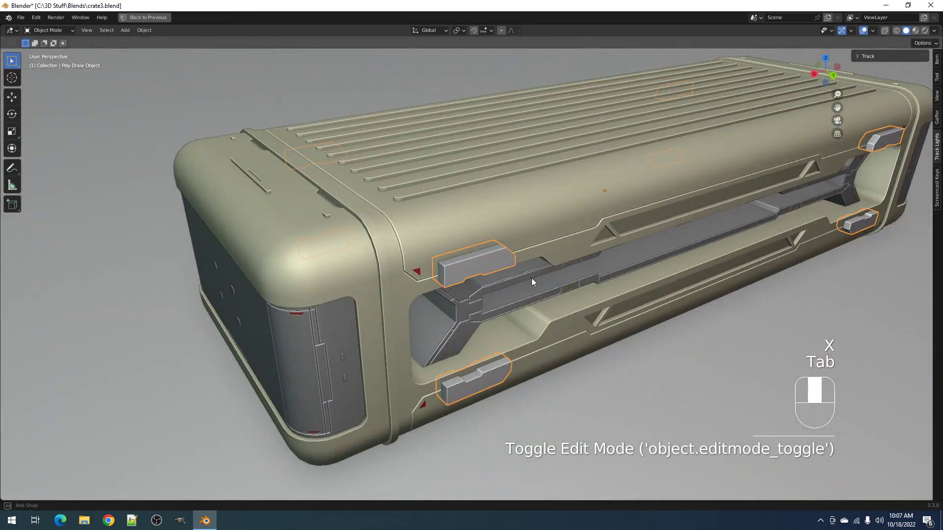
scroll(531, 278, up, 4)
Step: Turn the notched block and its modifiers into real geometry with Apply Mesh
key(Tab)
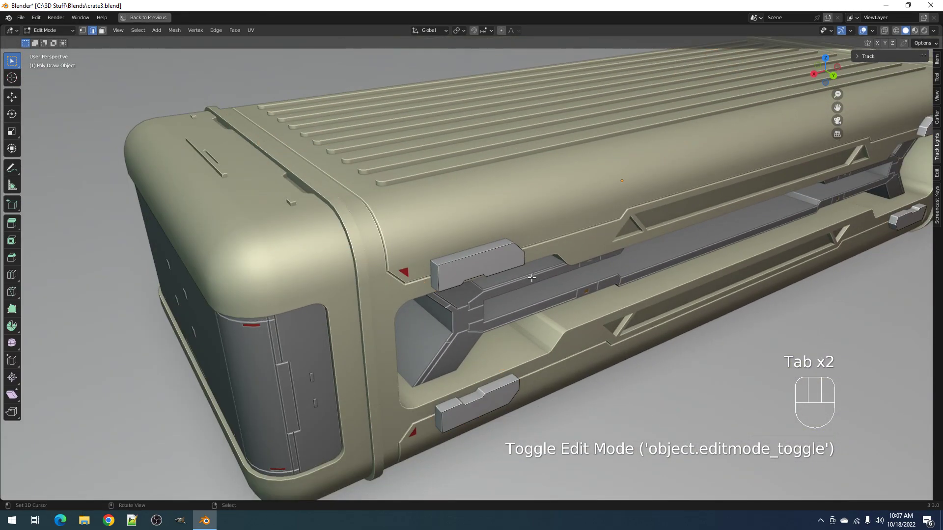
scroll(531, 277, up, 2)
key(a)
middle_drag(531, 278, 525, 256)
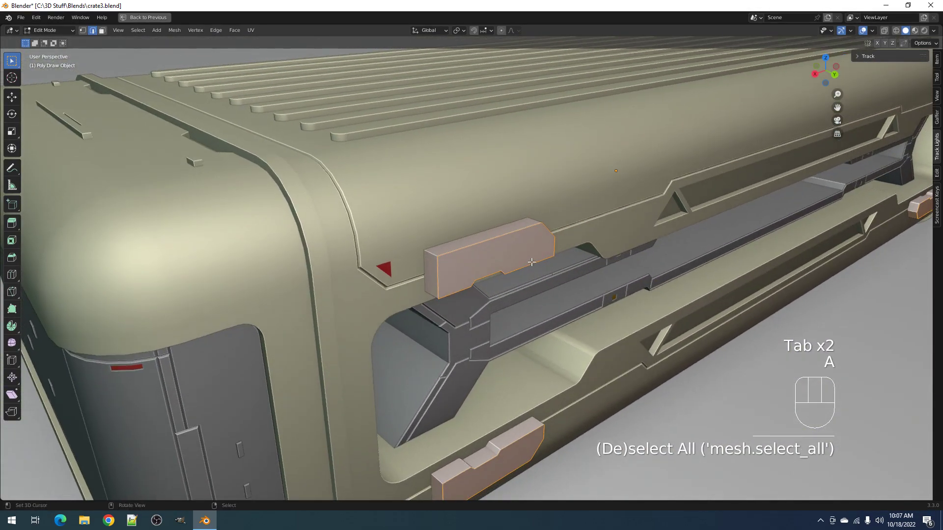
key(Tab)
key(shift+ctrl+x)
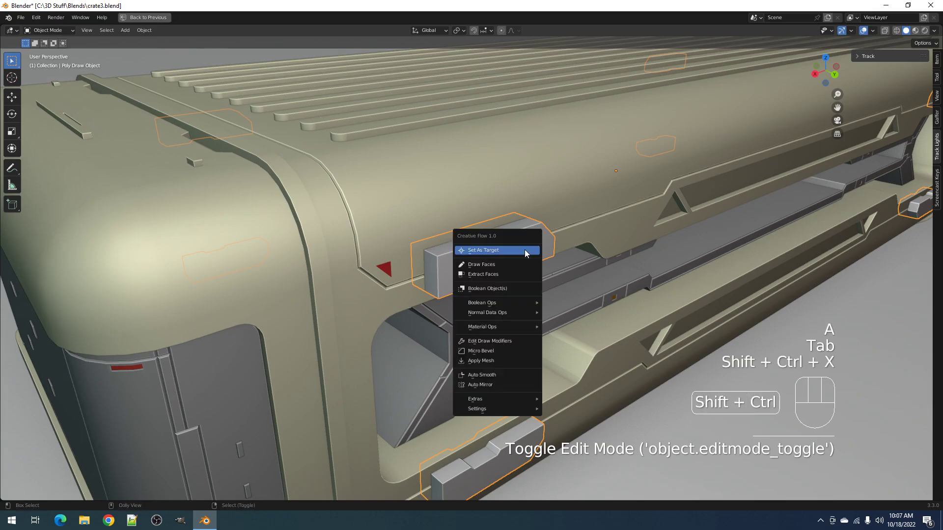
click(497, 360)
Step: Examine the applied block's front and rear corner vertices in wireframe
key(Tab)
key(1)
shift+click(440, 287)
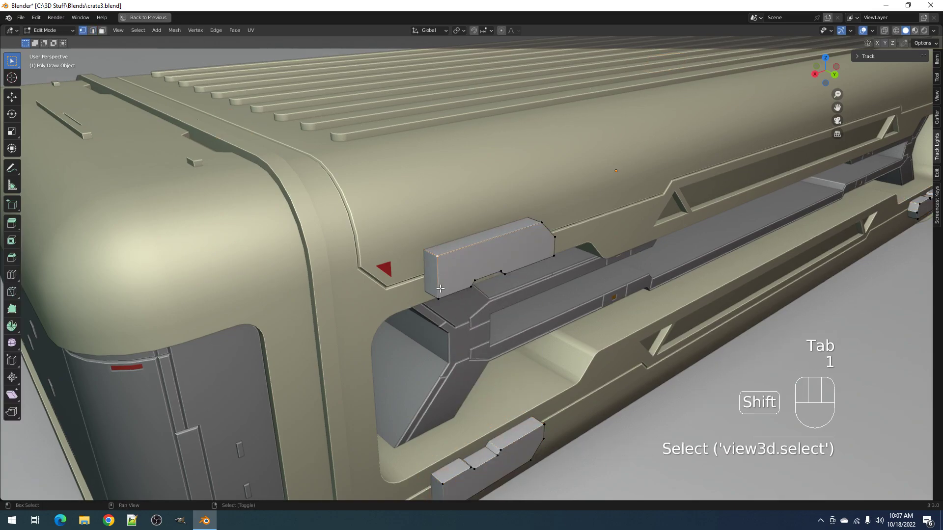
key(shift+z)
right_click(410, 243)
shift+right_click(411, 281)
right_click(437, 257)
right_click(438, 296)
right_click(410, 243)
right_click(409, 281)
right_click(437, 296)
right_click(438, 257)
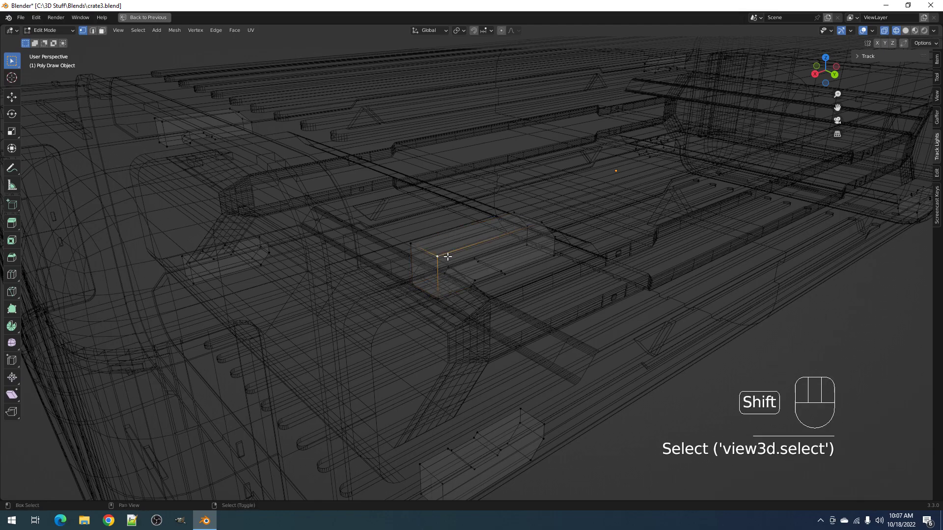
Step: Return to solid shading and run Auto Mirror on the applied block to mirror it around the crate
key(shift+z)
key(Tab)
key(shift+ctrl+x)
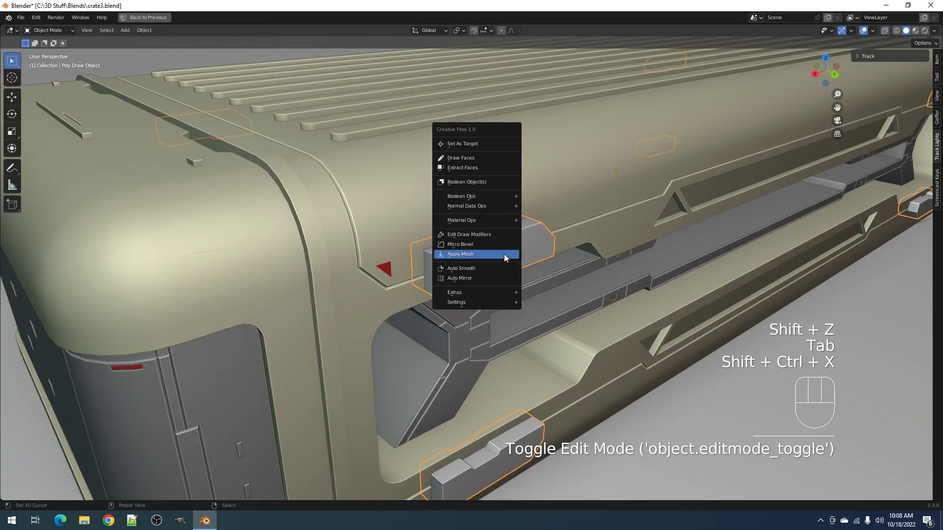
click(490, 278)
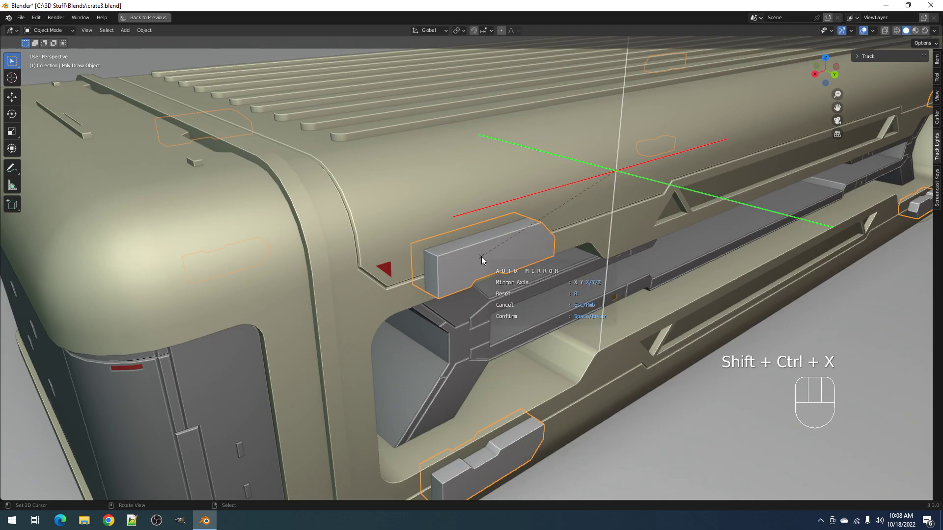
Step: Inset the block's front face and extrude it inward to form a recess
key(Tab)
key(3)
right_click(482, 257)
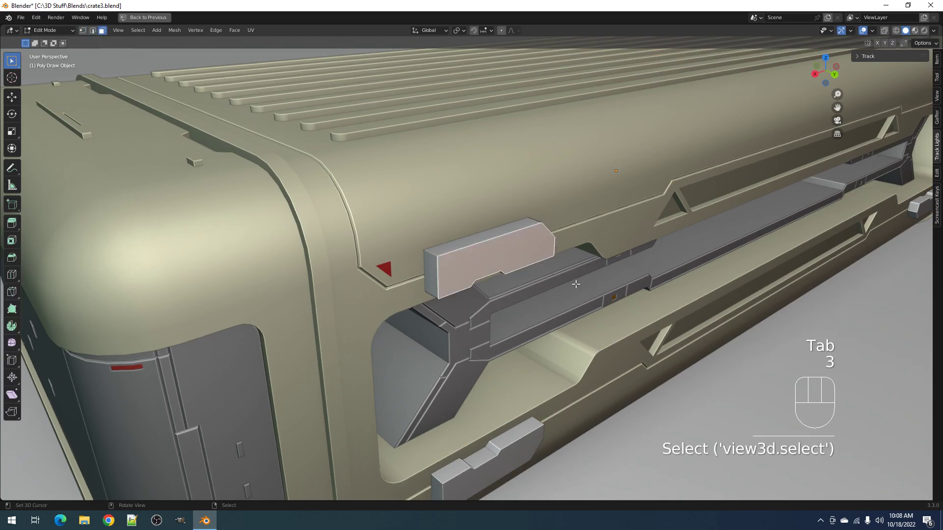
key(i)
click(570, 279)
key(e)
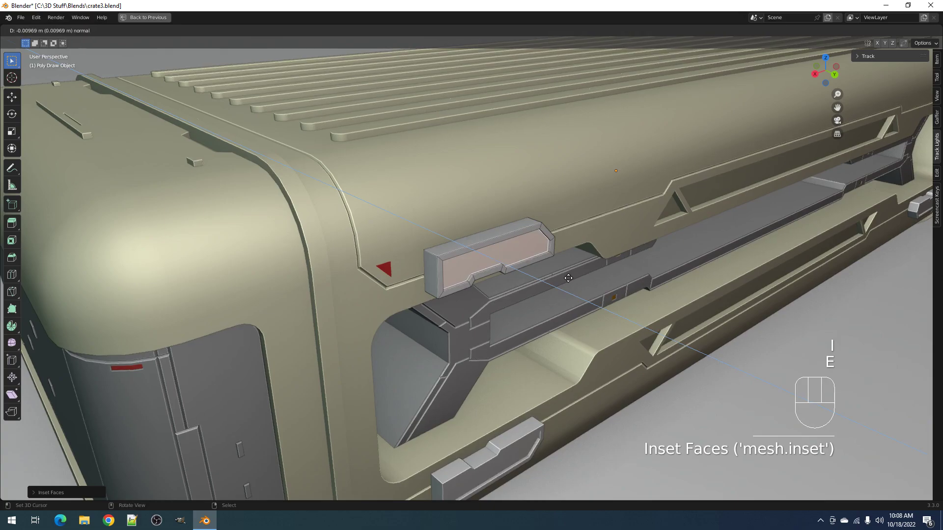
click(565, 275)
key(Tab)
Step: Move the whole recessed block mesh deeper into the crate's side
alt+middle_drag(564, 273, 544, 296)
key(alt+a)
key(Tab)
key(a)
scroll(544, 296, up, 5)
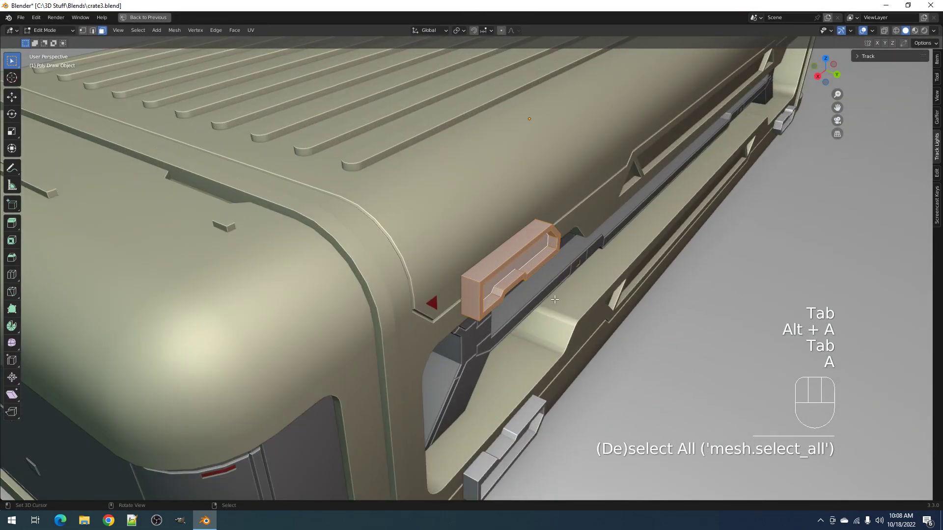
key(g)
click(556, 296)
key(Tab)
scroll(558, 293, down, 5)
middle_drag(558, 293, 495, 278)
Step: Delete the mirrored block object and select the crate body
key(x)
click(519, 254)
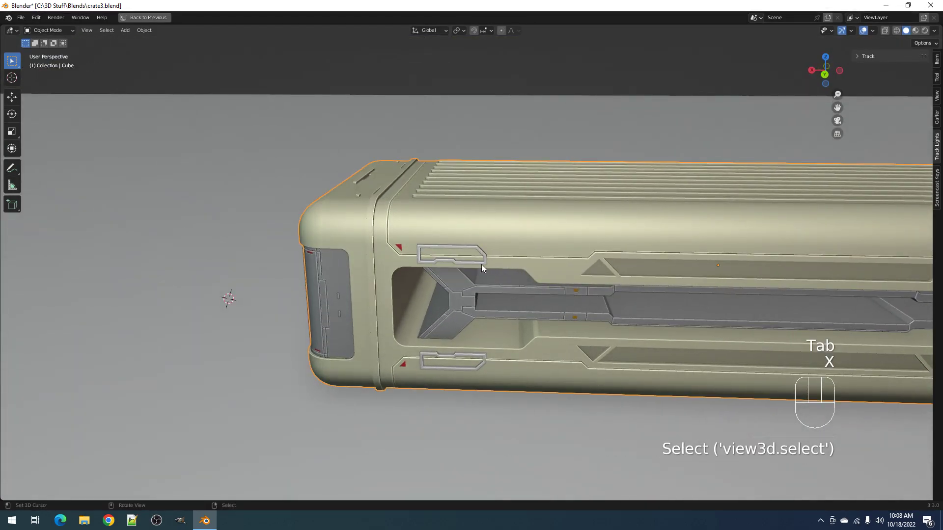
key(ctrl+z)
key(x)
key(x)
right_click(503, 251)
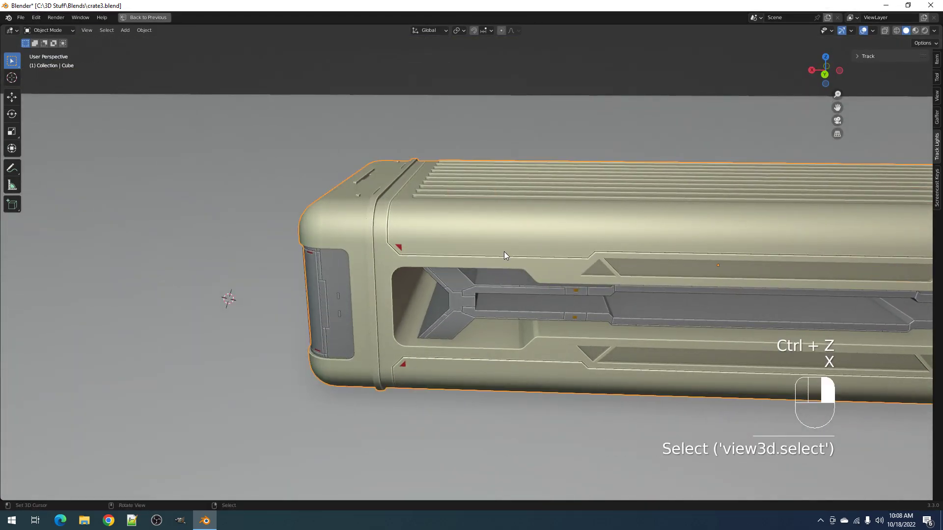
Step: Review the Boolean Ops and Normal Data Ops commands that Creative Flow offers for the crate body
scroll(503, 251, down, 4)
shift+middle_drag(638, 246, 519, 255)
key(Tab)
key(Tab)
key(ctrl+shift+x)
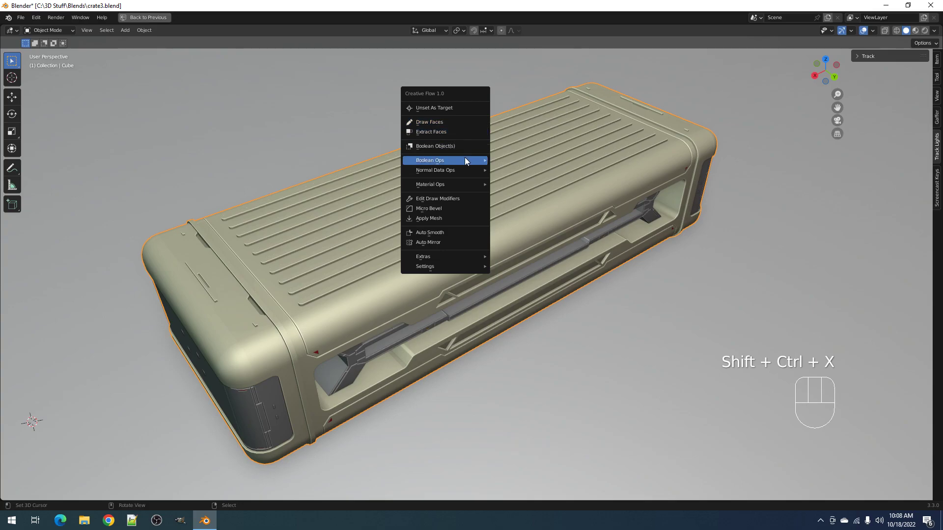
mouse_move(466, 163)
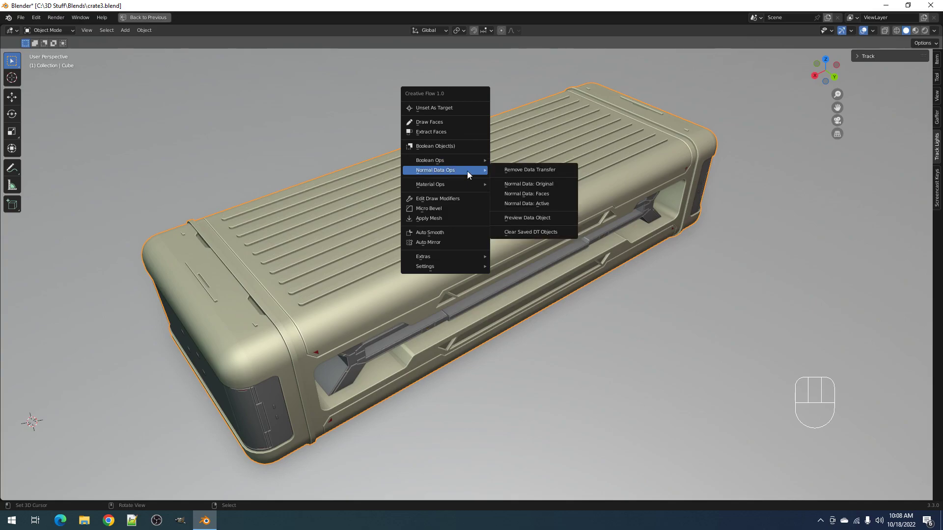
click(420, 291)
Step: Select the crate's rounded upper side faces through to the adjoining top face with a shortest-path selection
scroll(420, 290, up, 4)
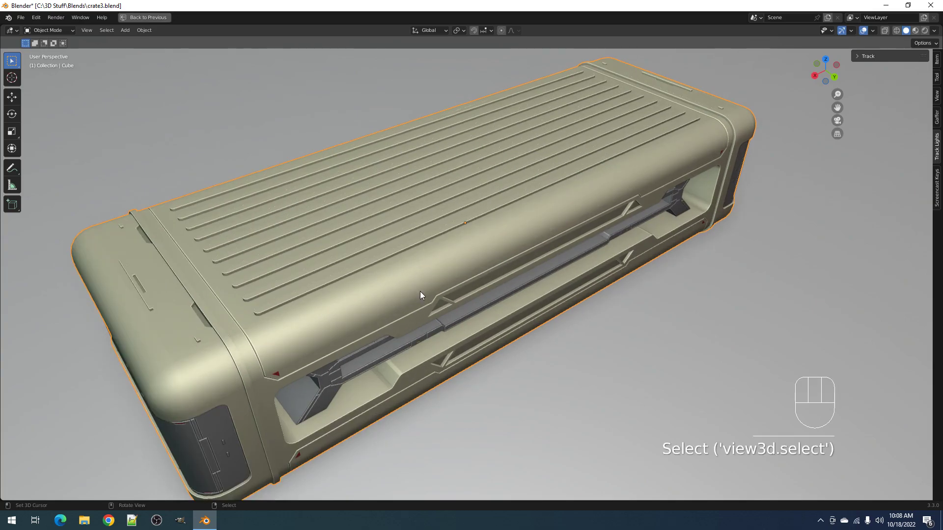
key(Tab)
middle_drag(450, 279, 450, 275)
scroll(449, 275, down, 1)
shift+middle_drag(315, 295, 374, 252)
right_click(354, 298)
ctrl+right_click(374, 252)
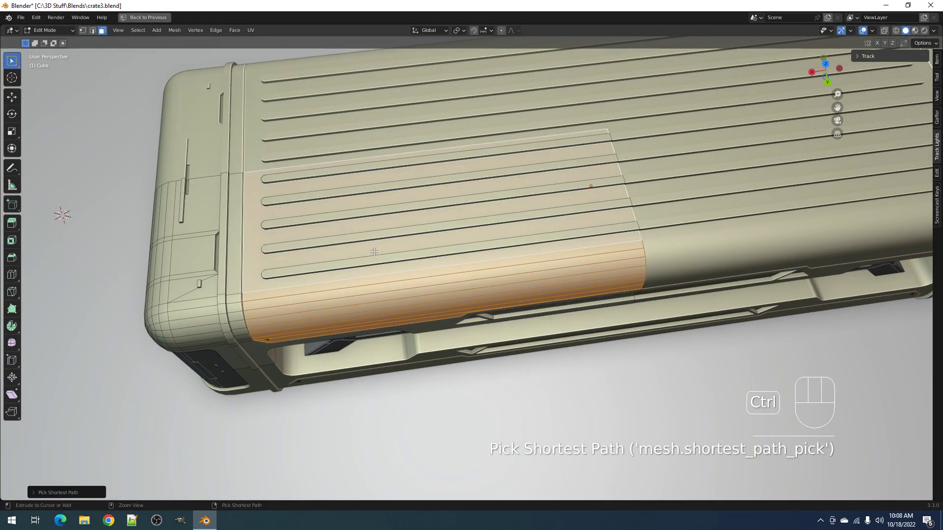
Step: Inspect the selected faces on the crate's quarter mesh from several angles and clear the selection
scroll(373, 251, down, 3)
middle_drag(373, 252, 456, 284)
scroll(456, 281, up, 2)
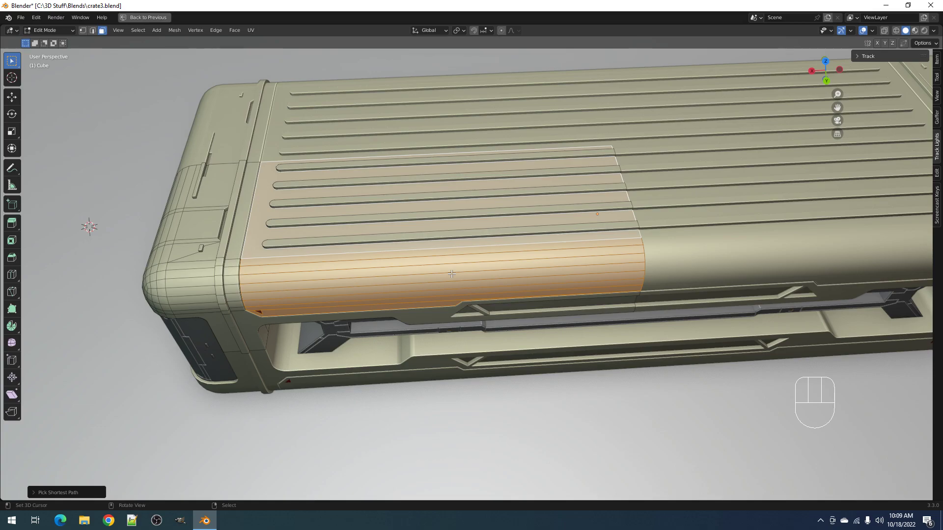
scroll(451, 276, down, 3)
middle_drag(450, 294, 450, 285)
scroll(450, 284, up, 2)
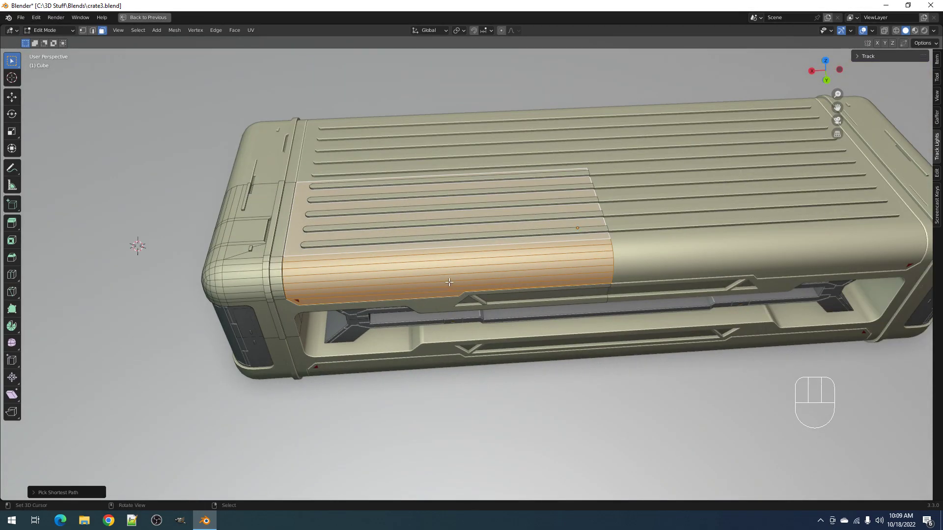
scroll(448, 282, down, 3)
middle_drag(449, 282, 451, 280)
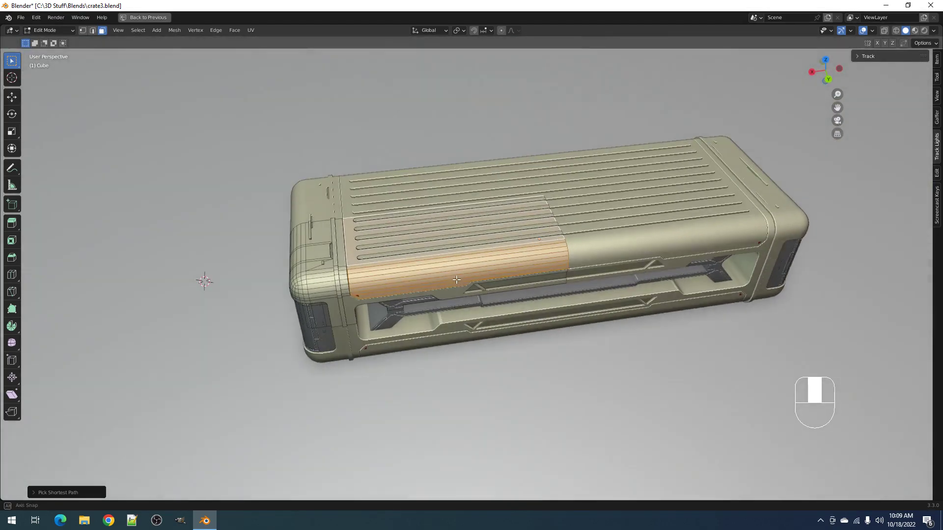
key(alt+a)
key(Tab)
Step: Circle-select the rounded side faces and the adjoining top face of the crate body
scroll(456, 282, up, 3)
key(Tab)
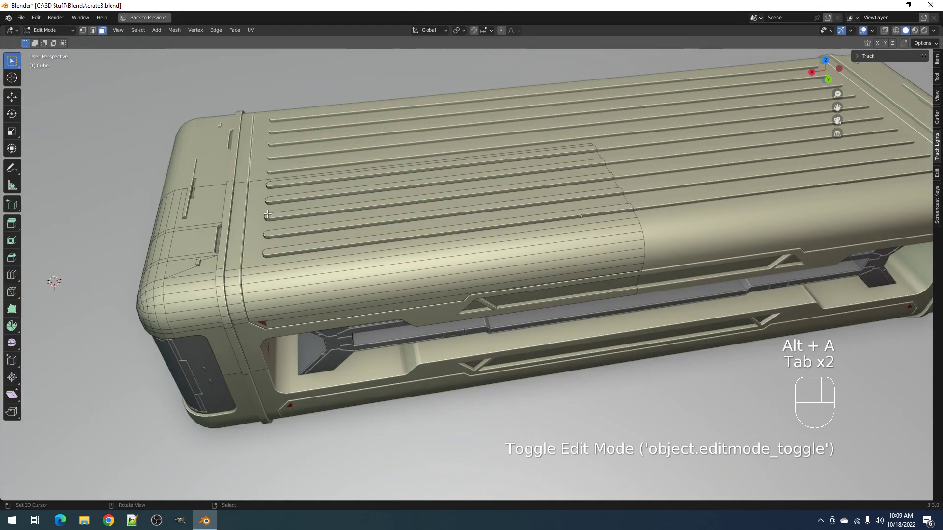
click(330, 253)
key(c)
drag(368, 268, 368, 297)
right_click(368, 297)
scroll(467, 293, down, 2)
middle_drag(467, 293, 473, 265)
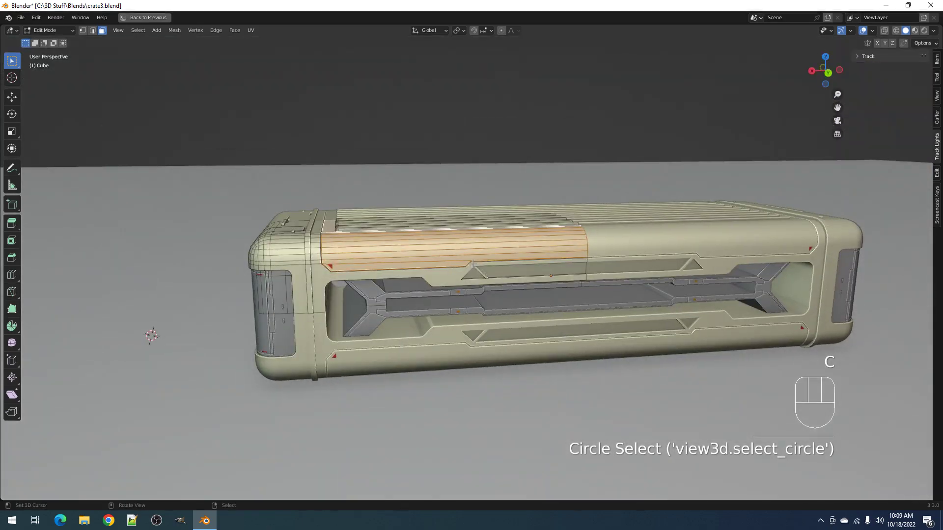
Step: Examine the vertices along the side seam and triangular recess, and clear the selection
scroll(473, 264, up, 4)
key(Tab)
key(Tab)
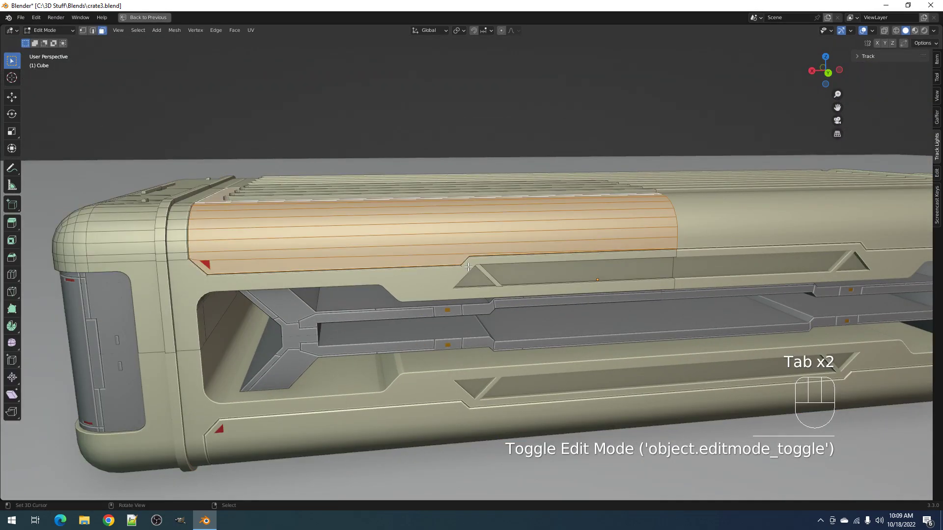
key(1)
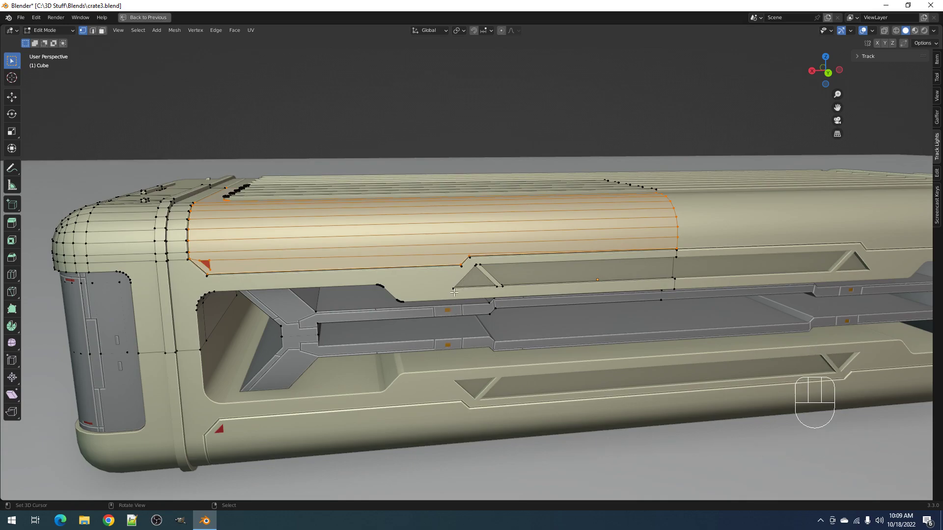
scroll(455, 316, up, 3)
scroll(487, 285, down, 4)
key(alt+a)
key(Tab)
Step: Compare the crate's editable quarter mesh with the complete mirrored body, viewing it from different angles
middle_drag(488, 285, 441, 261)
click(450, 271)
key(Tab)
key(Tab)
key(Tab)
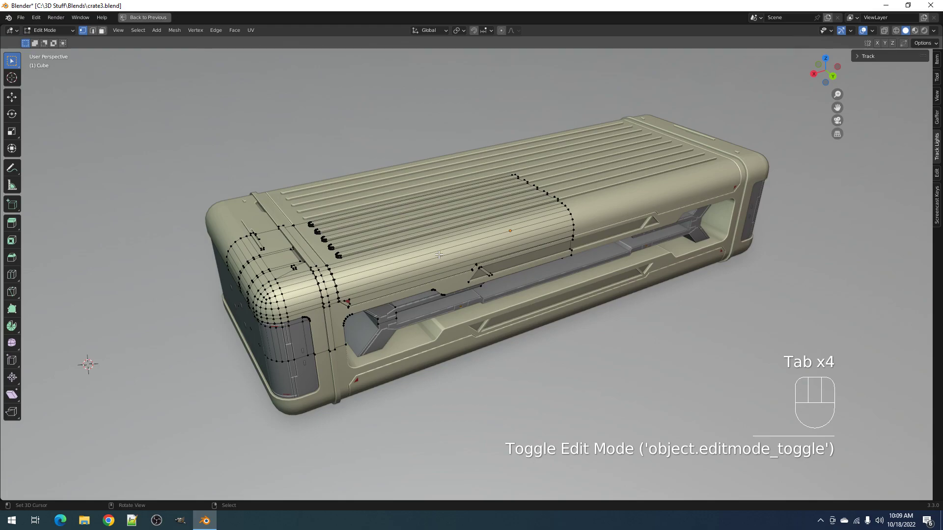
key(Tab)
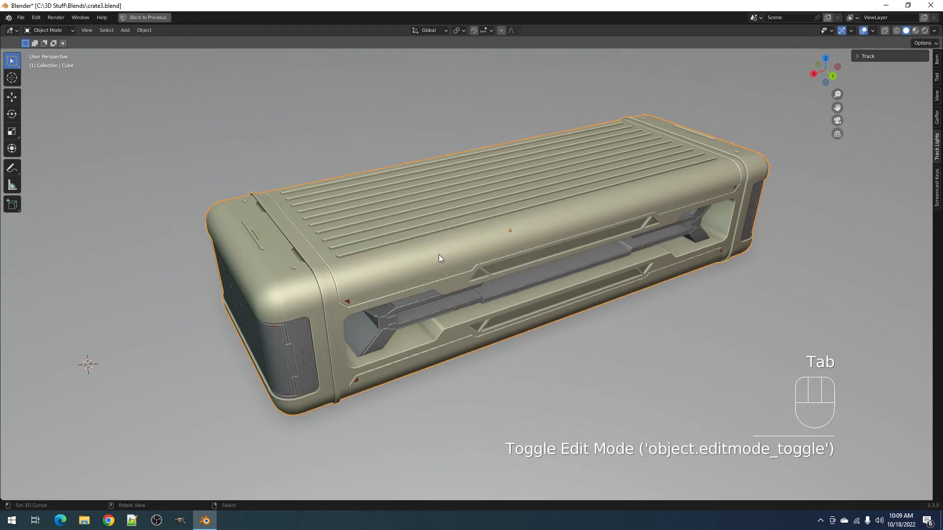
scroll(438, 254, up, 3)
middle_drag(459, 290, 471, 272)
scroll(470, 278, down, 2)
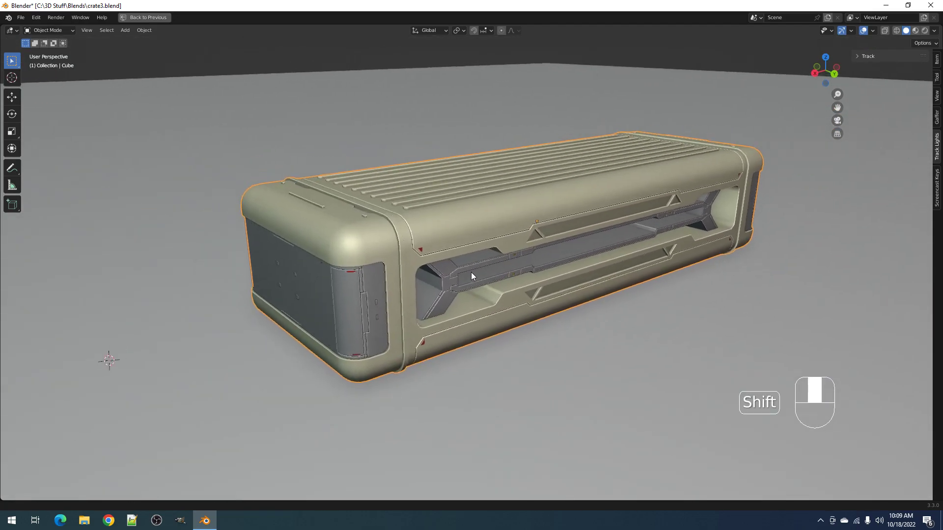
Step: Review the Creative Flow commands for the crate body once more, check its mesh, and deselect everything
scroll(470, 229, up, 2)
key(Tab)
key(Tab)
key(shift+ctrl+x)
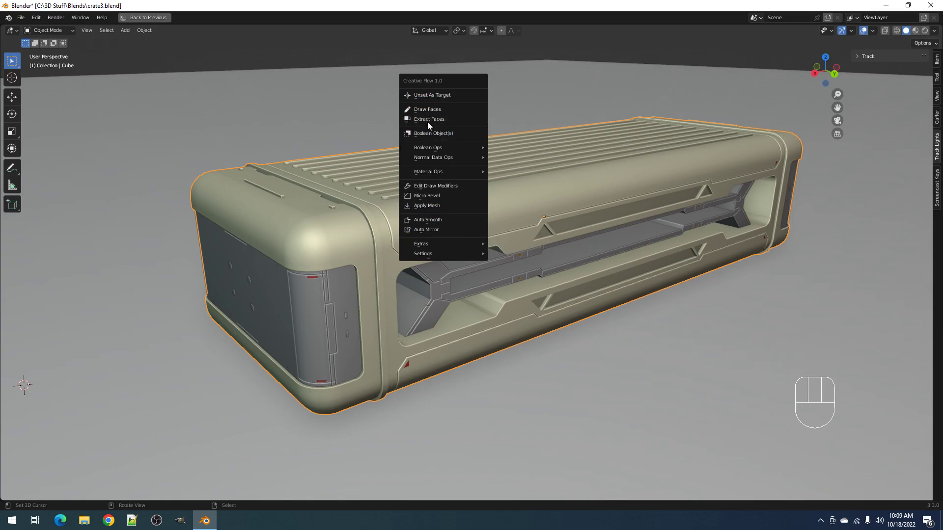
mouse_move(431, 152)
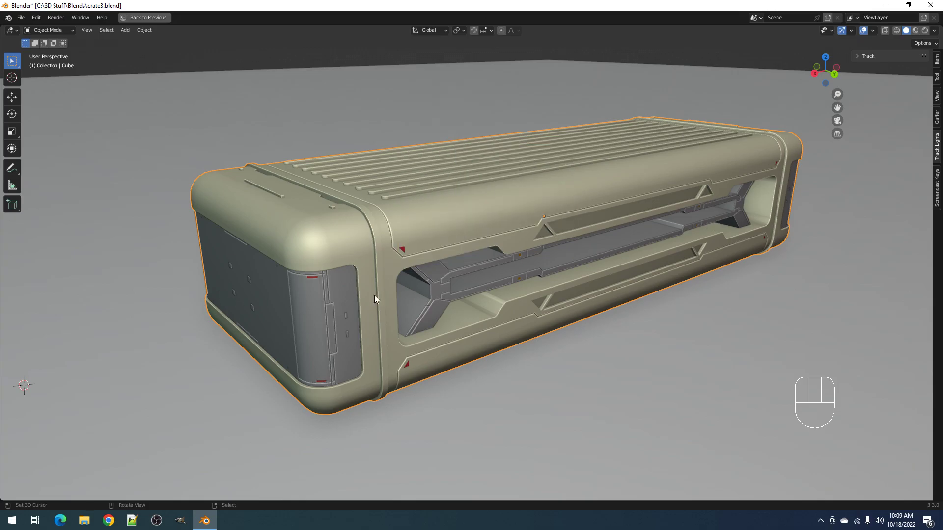
key(Tab)
alt+middle_drag(490, 236, 452, 255)
key(Tab)
key(alt+a)
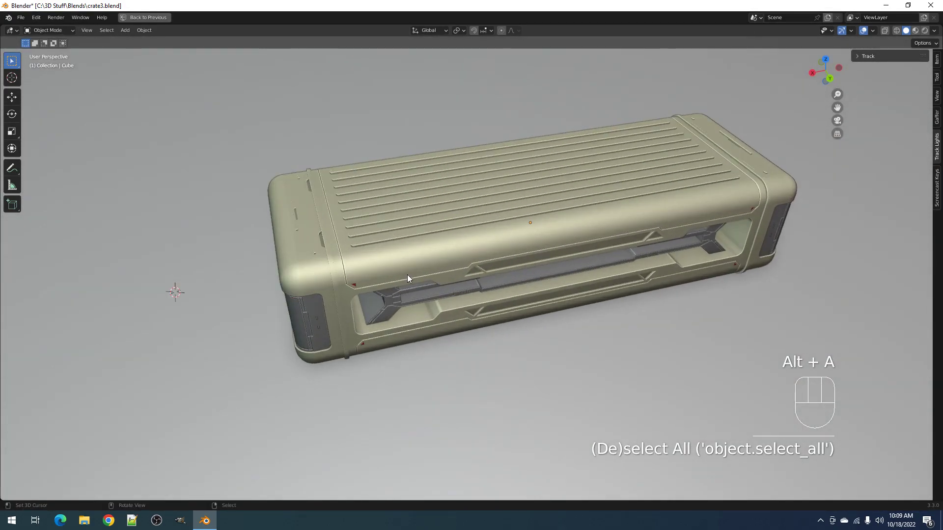
Step: Compare the crate body's base mesh with its finished form by switching in and out of Edit Mode
key(Tab)
key(Tab)
shift+middle_drag(414, 270, 441, 263)
key(Tab)
key(Tab)
scroll(515, 287, down, 1)
scroll(441, 263, up, 1)
Step: Show the crate through the camera in rendered shading and set the world HDRI rotation to 47.91
key(KP_0)
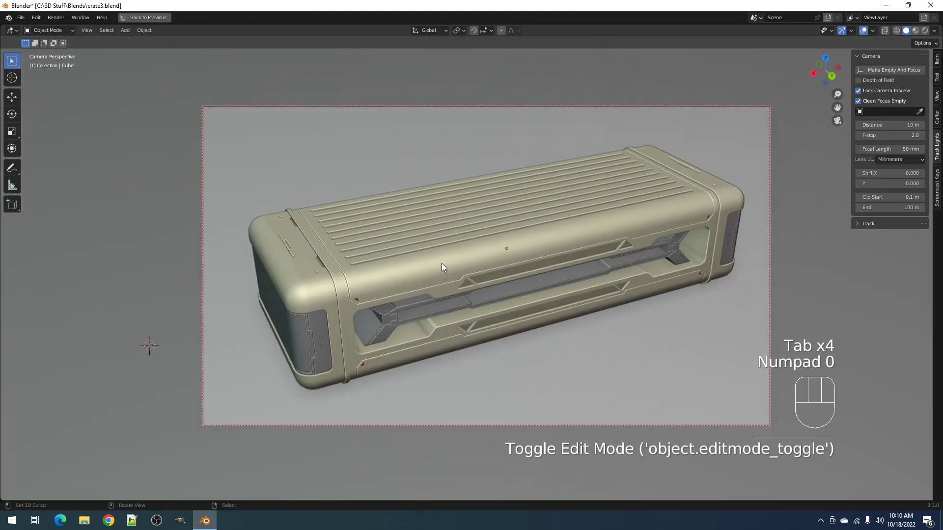
key(z)
click(514, 228)
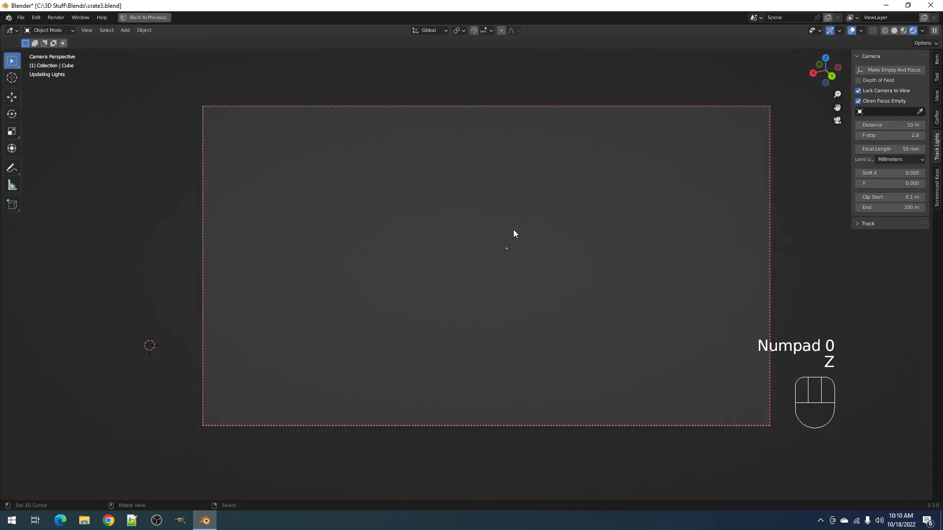
key(ctrl+space)
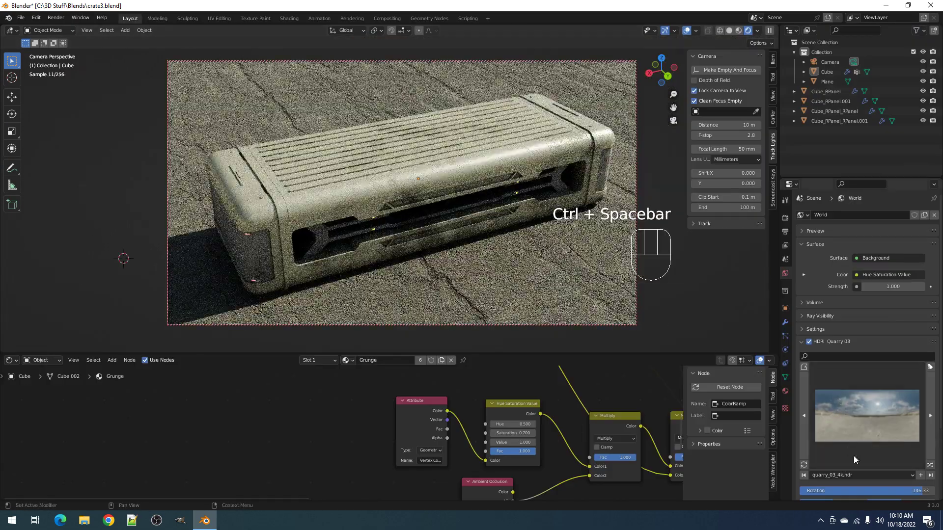
scroll(893, 486, down, 1)
drag(916, 471, 885, 471)
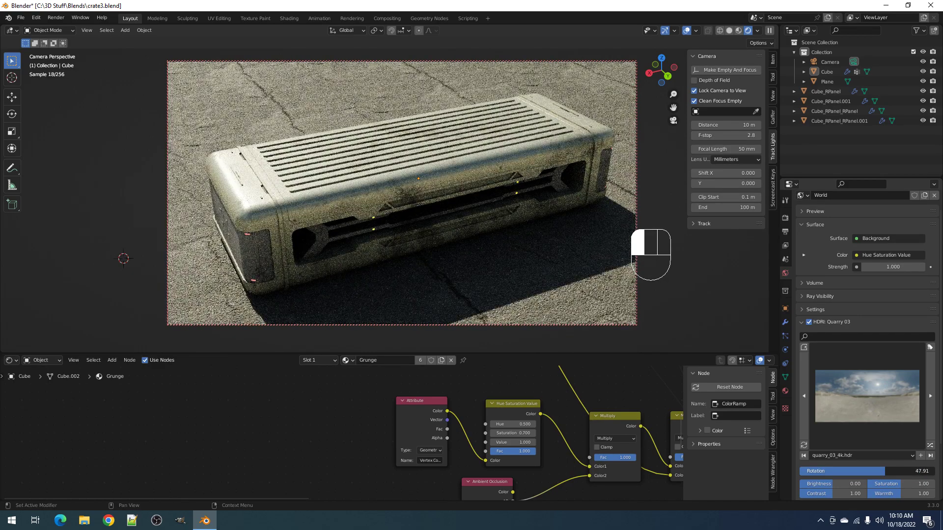
Step: Examine the Simple Dirt and Edge Mask node groups in the Grunge material's enlarged node graph
key(z)
key(z)
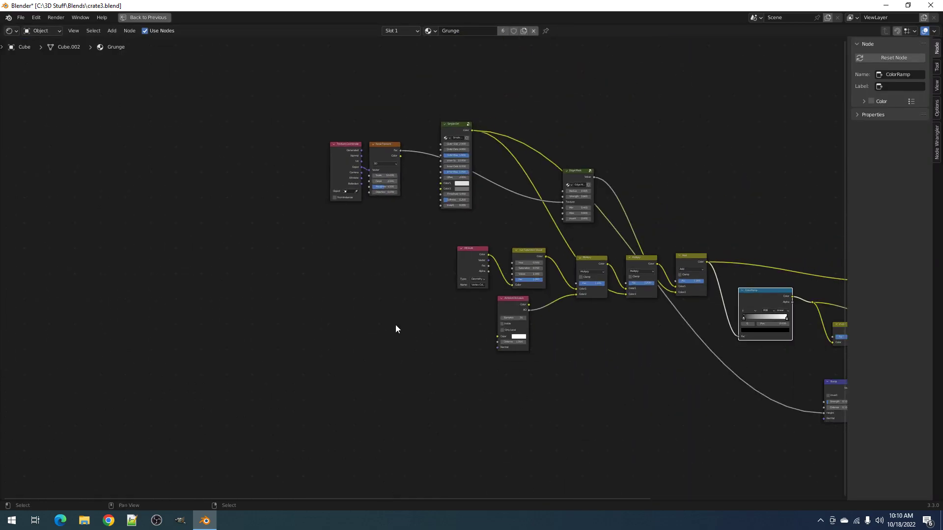
scroll(396, 325, up, 3)
click(307, 208)
click(510, 288)
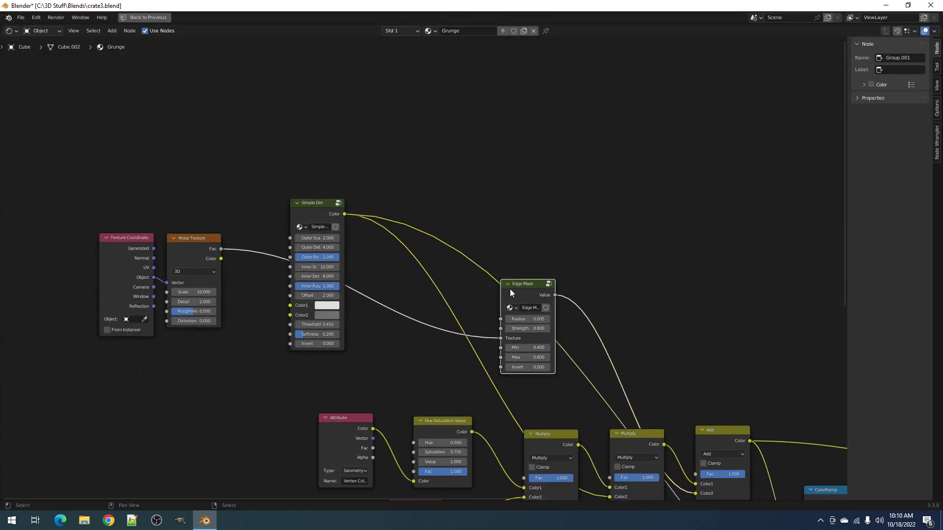
Step: Preview the Edge Mask node's output on the crate in rendered shading, viewed up close outside the camera
key(ctrl+space)
key(z)
click(440, 219)
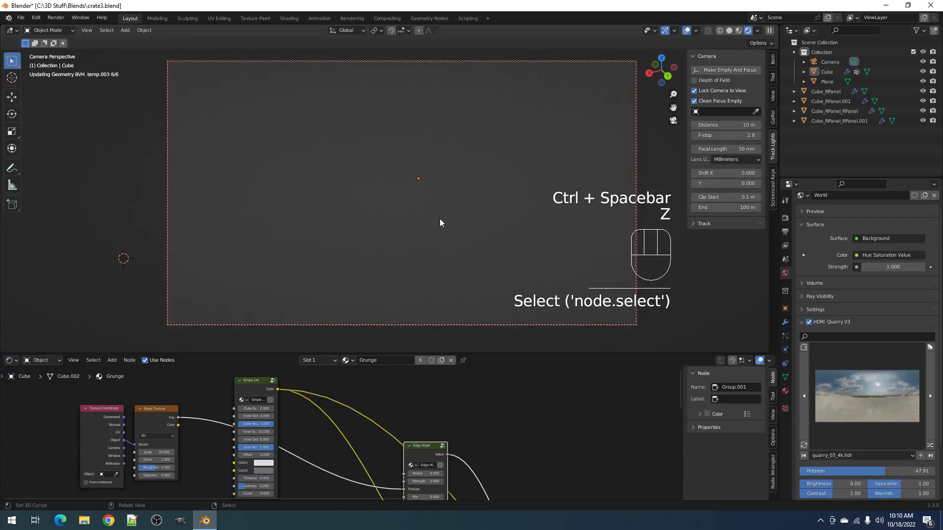
key(KP_0)
middle_drag(440, 219, 465, 211)
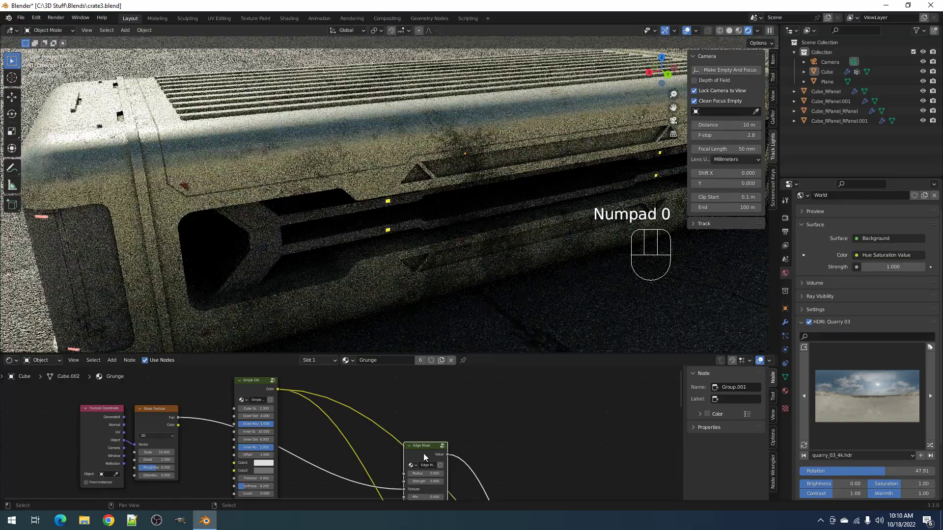
ctrl+shift+click(423, 444)
middle_drag(386, 213, 556, 195)
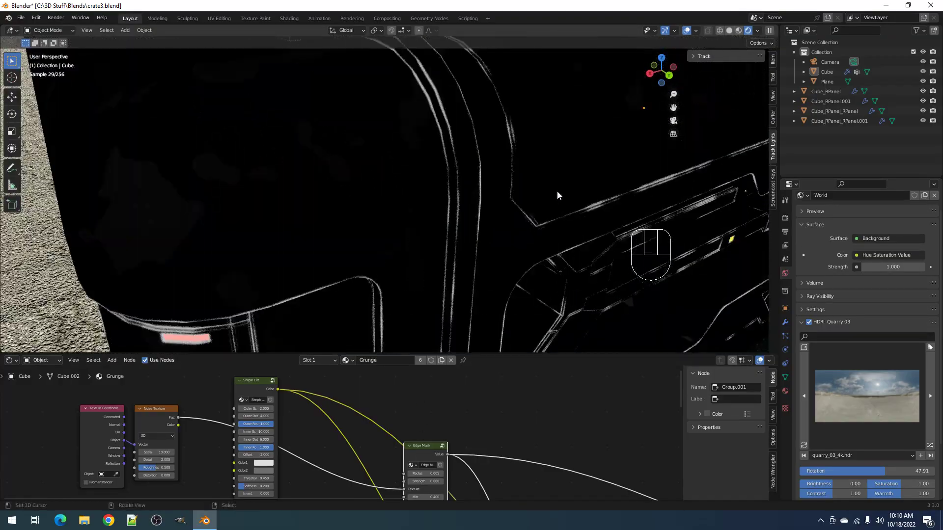
Step: Preview the Simple Dirt node's output on the whole crate
scroll(556, 195, down, 3)
ctrl+shift+click(240, 388)
scroll(608, 209, down, 4)
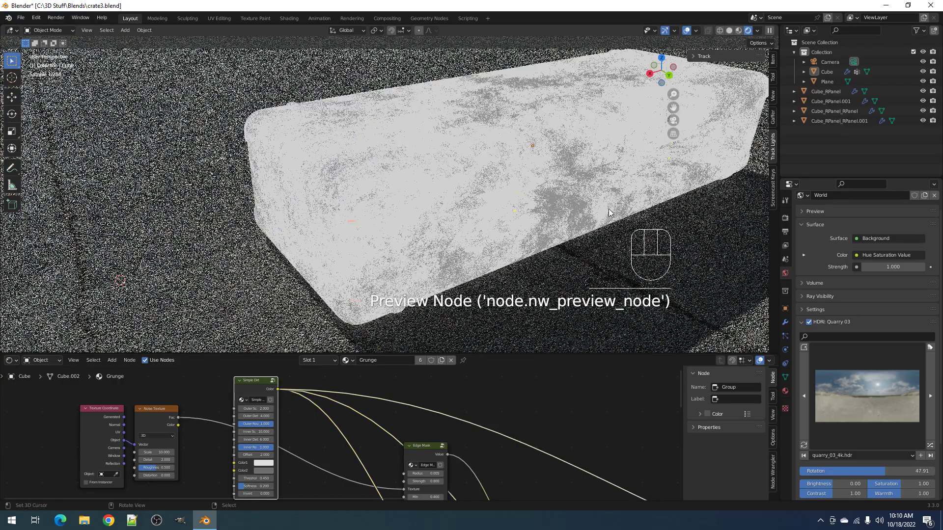
shift+middle_drag(608, 208, 495, 224)
scroll(598, 467, down, 8)
middle_drag(591, 467, 407, 359)
scroll(408, 358, up, 1)
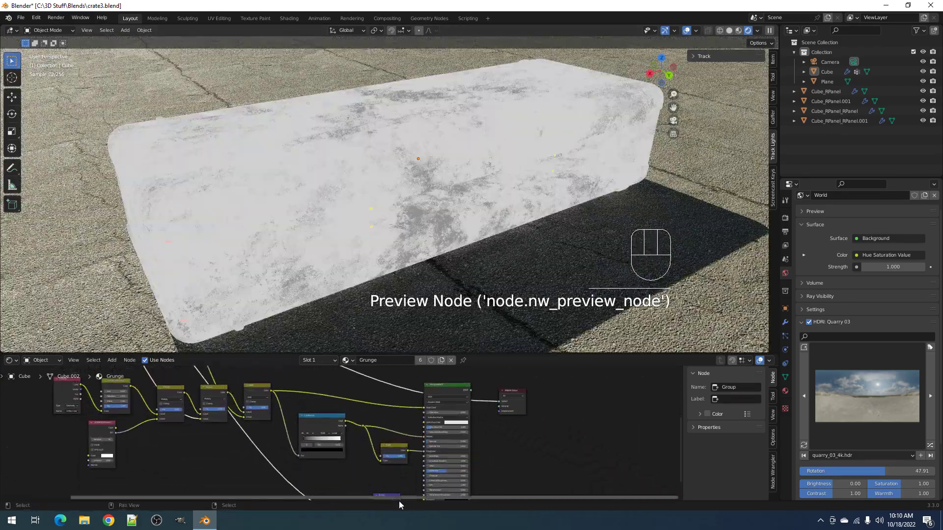
Step: Restore the Principled BSDF output in the camera view and switch the world HDRI to cannon
ctrl+shift+click(447, 387)
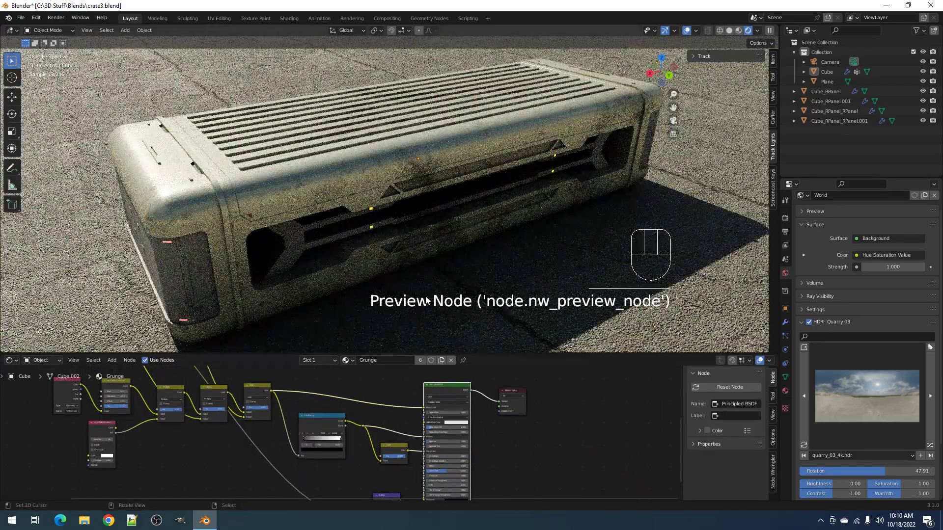
key(KP_0)
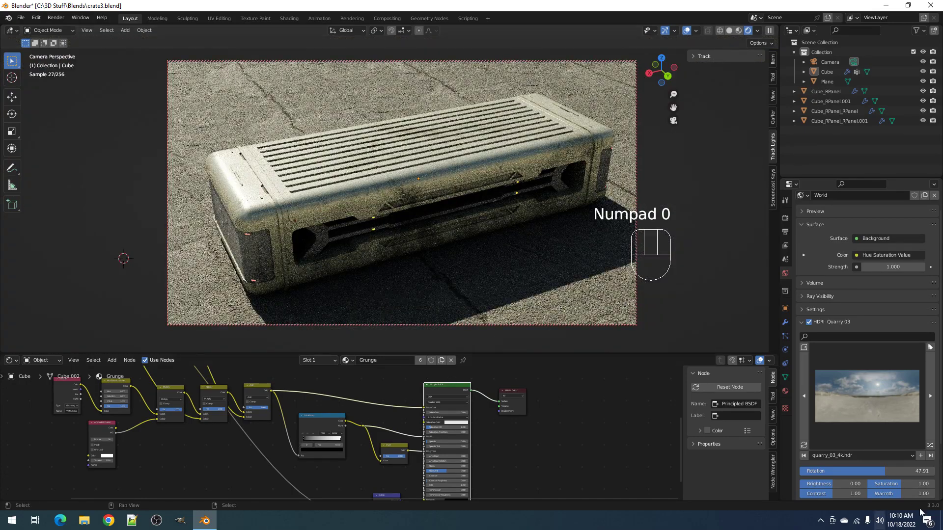
click(881, 398)
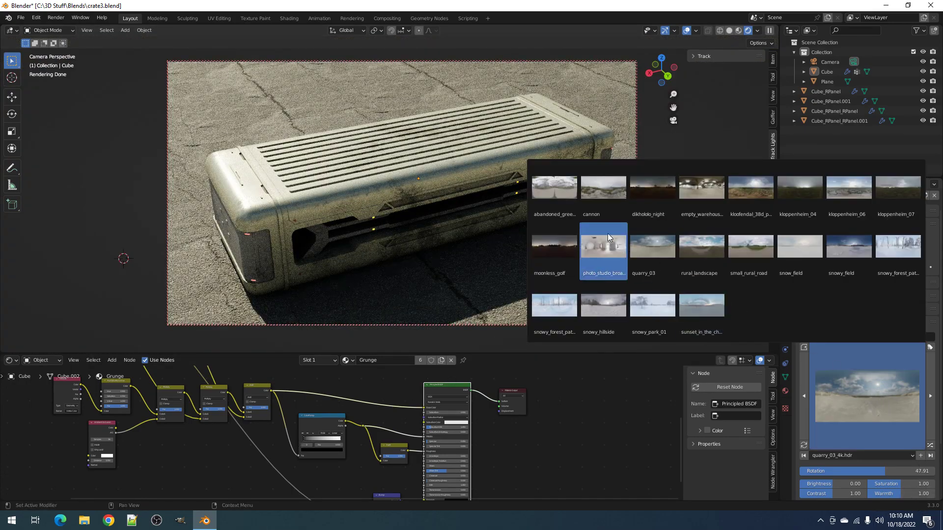
click(590, 200)
Step: Set the factors of the Add node and the second Multiply node to 0 and inspect the crate without these effects
middle_drag(266, 403, 388, 441)
scroll(349, 429, up, 5)
middle_drag(332, 427, 394, 453)
scroll(394, 452, up, 1)
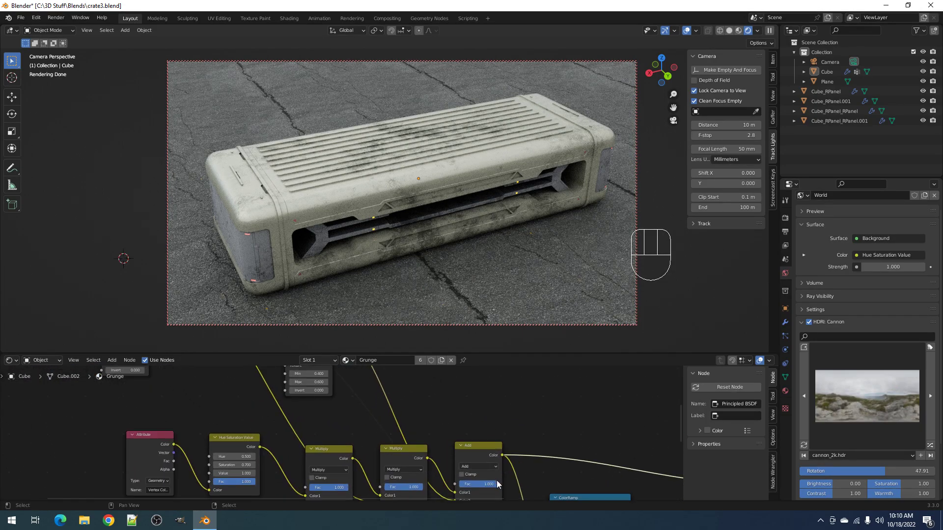
drag(495, 487, 457, 486)
middle_drag(421, 468, 426, 437)
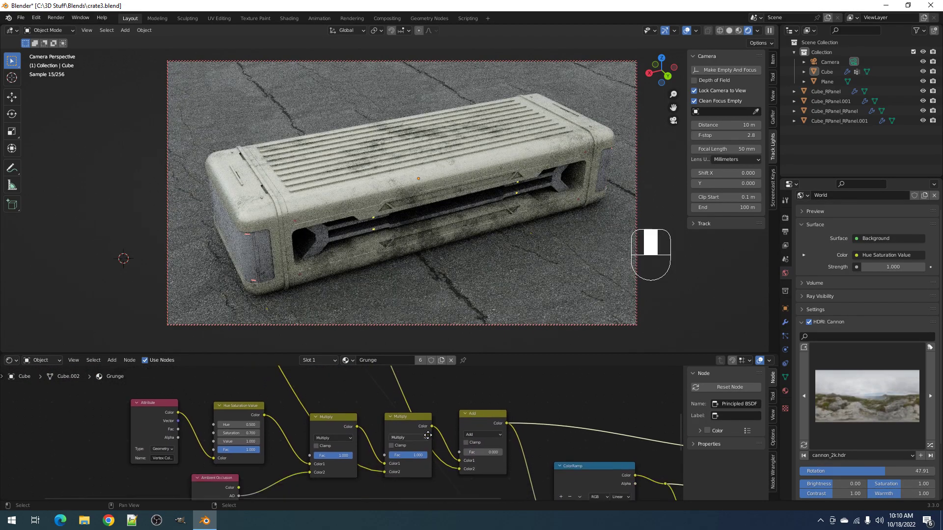
scroll(428, 460, up, 1)
drag(428, 459, 395, 458)
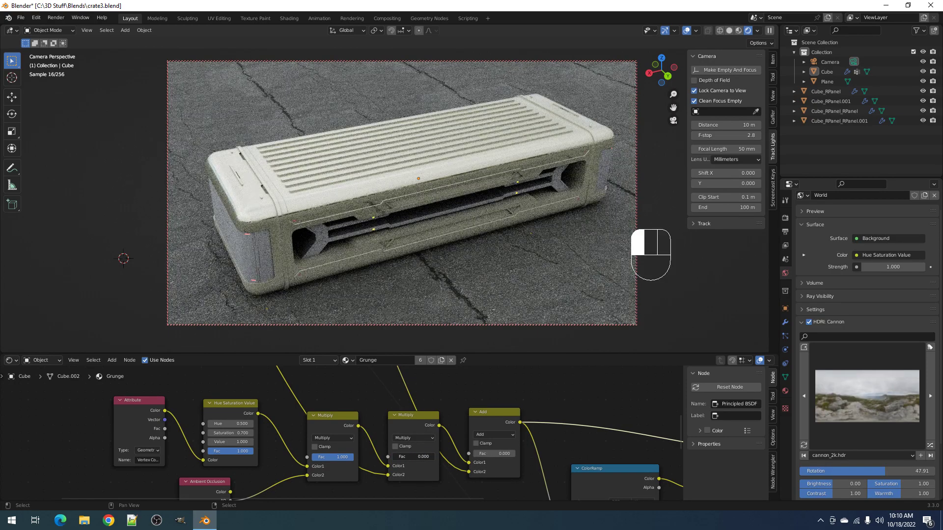
scroll(414, 226, up, 4)
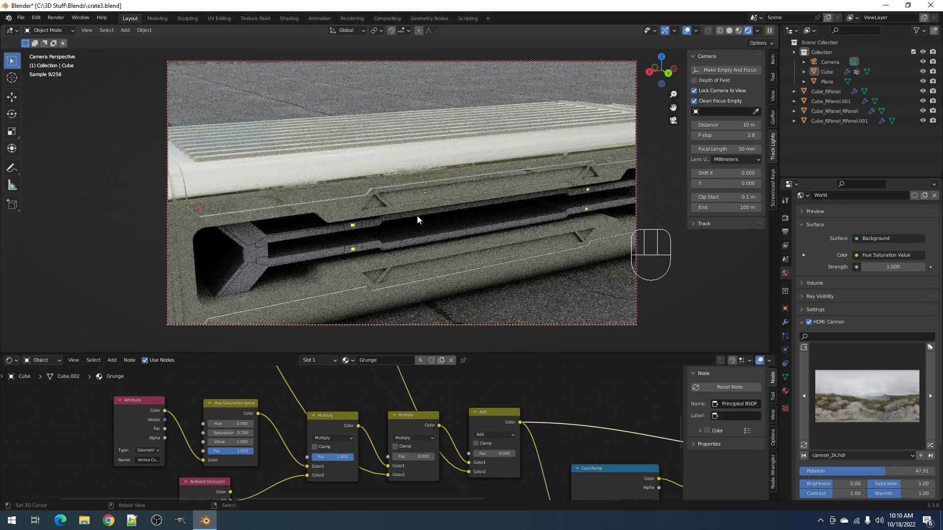
scroll(417, 216, down, 6)
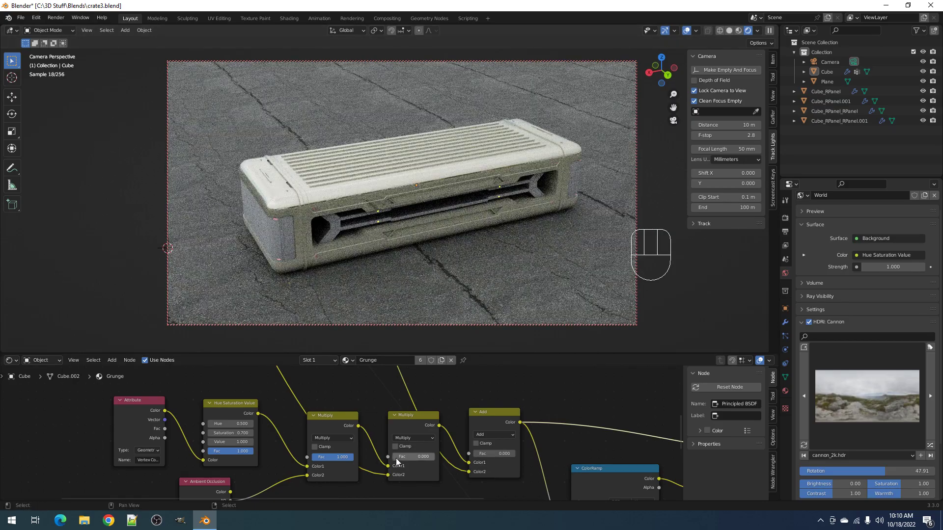
Step: Set the second Multiply and Add factors to 1, and show the crate in a maximized solid-shaded viewport outside the camera
drag(395, 458, 513, 453)
middle_drag(552, 215, 539, 234)
scroll(546, 222, up, 1)
key(z)
click(546, 227)
key(KP_0)
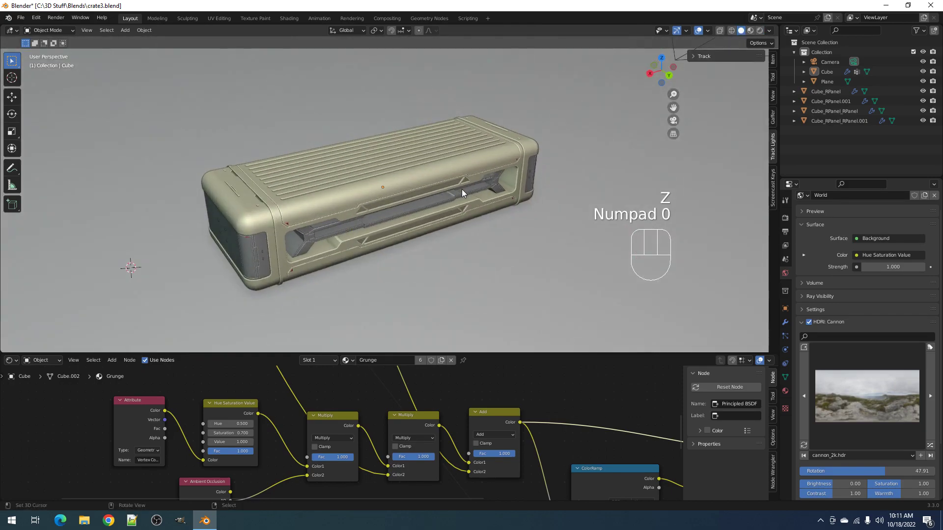
key(ctrl+space)
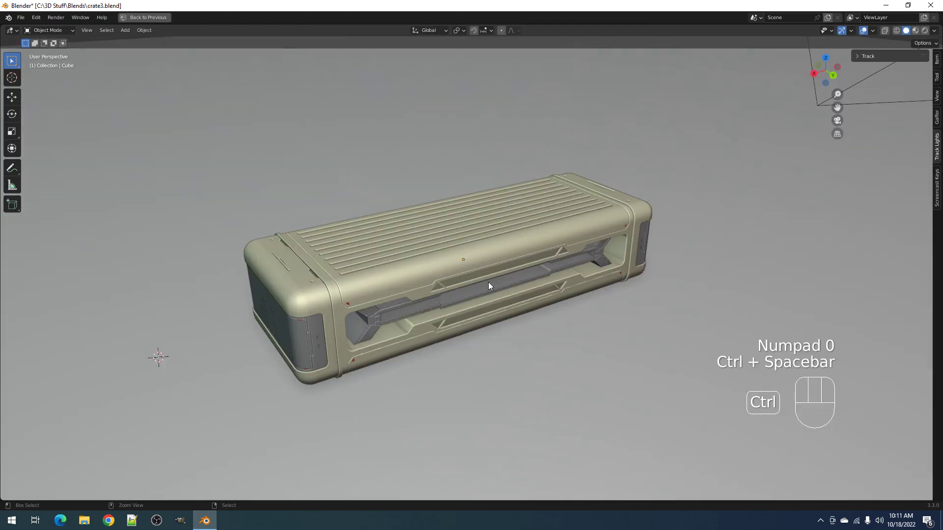
Step: Select the crate body and inspect its quarter mesh up close in Edit Mode
scroll(486, 275, up, 2)
click(452, 263)
key(Tab)
shift+middle_drag(453, 263, 530, 269)
key(Tab)
scroll(417, 271, up, 4)
shift+middle_drag(690, 249, 539, 246)
click(499, 231)
key(Tab)
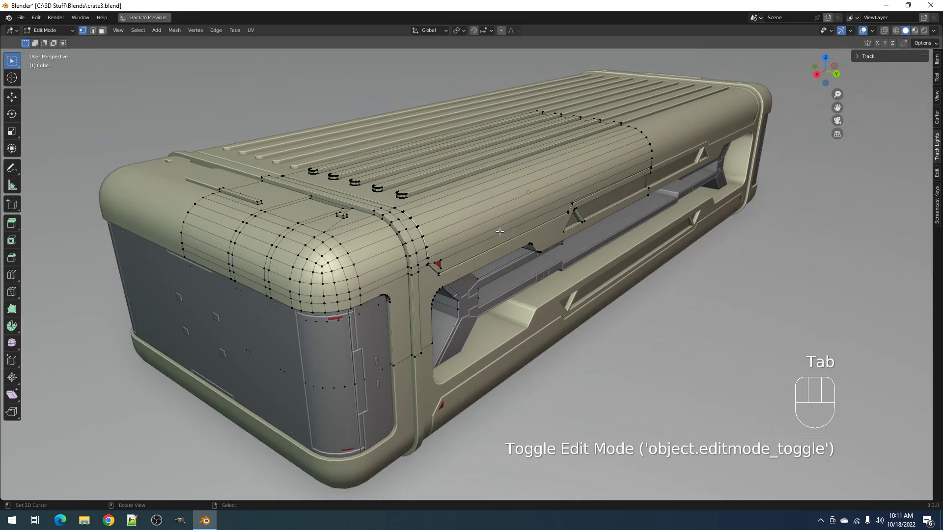
Step: Review the Creative Flow commands for the mesh, and view the body from a low side angle in Object Mode
key(shift+ctrl+x)
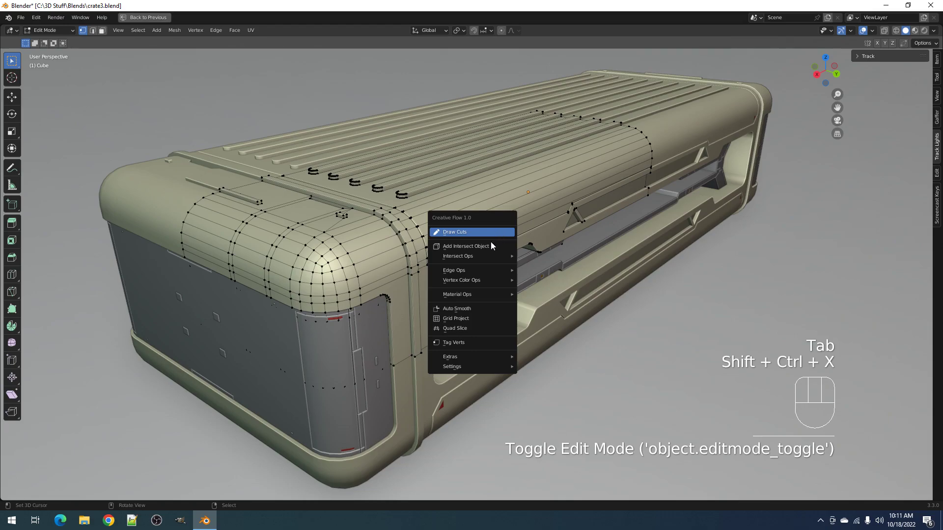
click(483, 231)
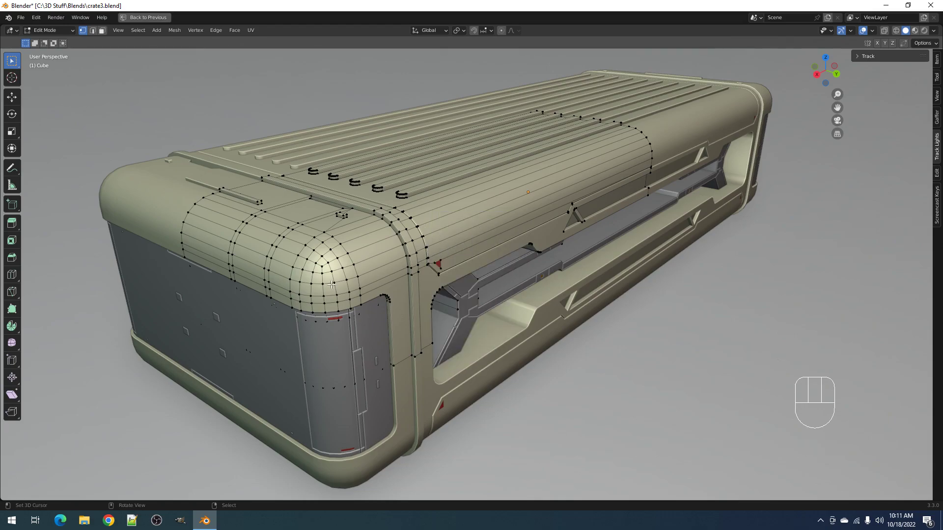
middle_drag(546, 233, 501, 193)
key(Tab)
middle_drag(386, 207, 561, 181)
scroll(521, 190, up, 2)
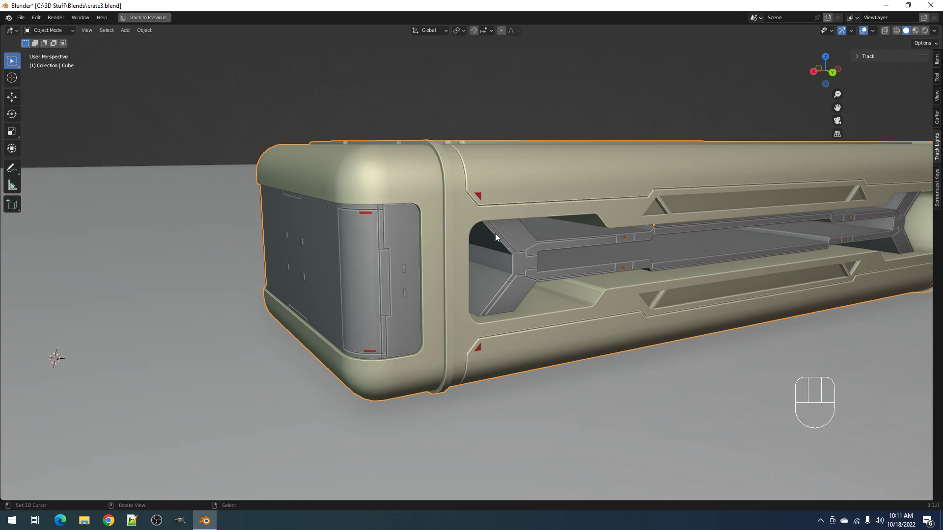
Step: Review the Random Flow commands for the crate body and view it from different angles
key(shift+q)
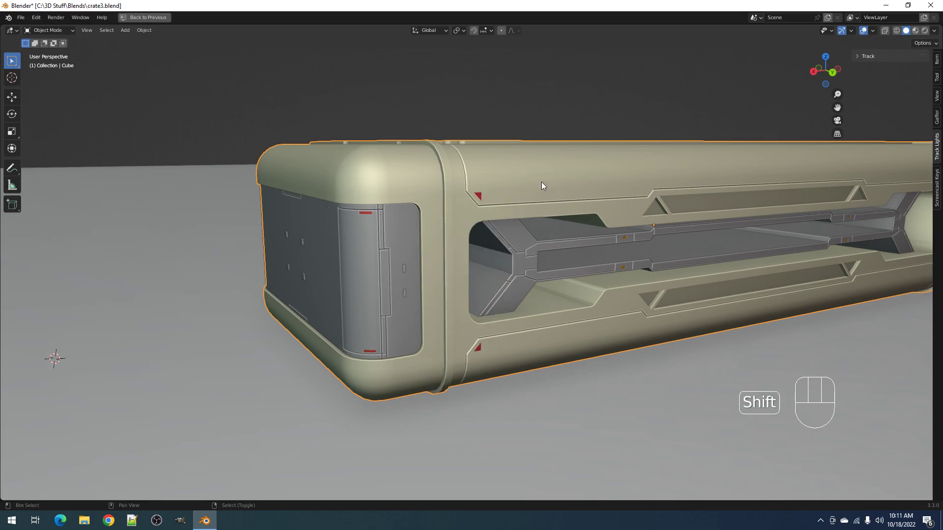
shift+middle_drag(578, 189, 524, 242)
click(451, 258)
middle_drag(452, 258, 352, 225)
scroll(558, 240, up, 3)
scroll(558, 239, down, 2)
scroll(425, 226, down, 2)
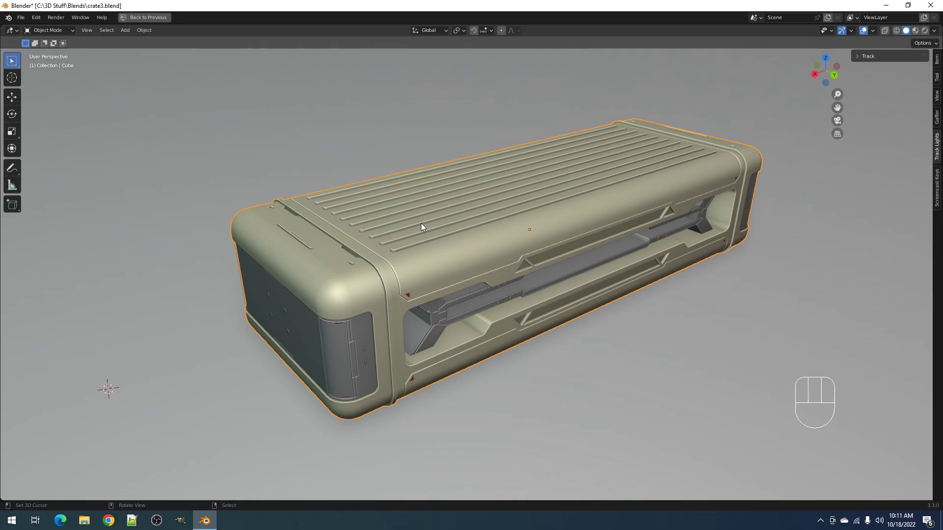
key(shift+q)
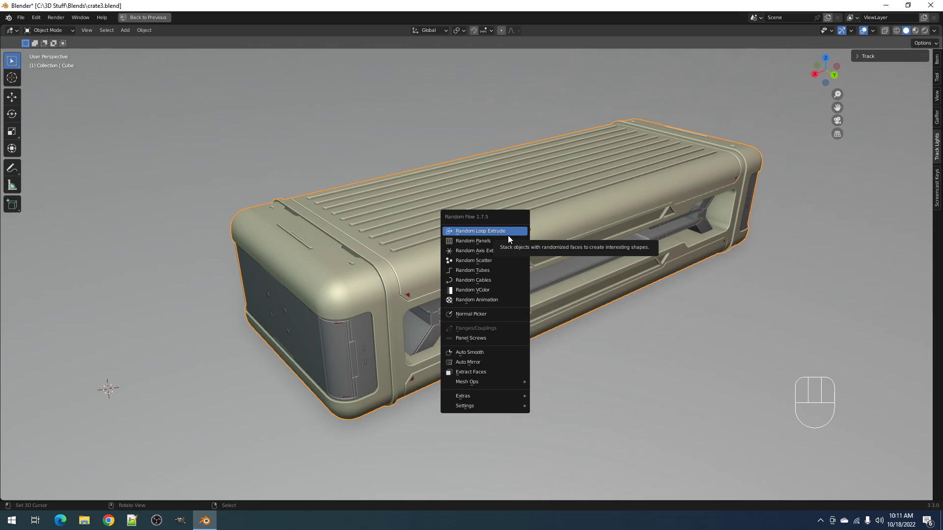
middle_drag(597, 319, 553, 304)
Step: Examine the crate body in back view and its mesh in perspective, and review the Creative Flow commands
middle_drag(386, 298, 512, 215)
key(Tab)
key(Tab)
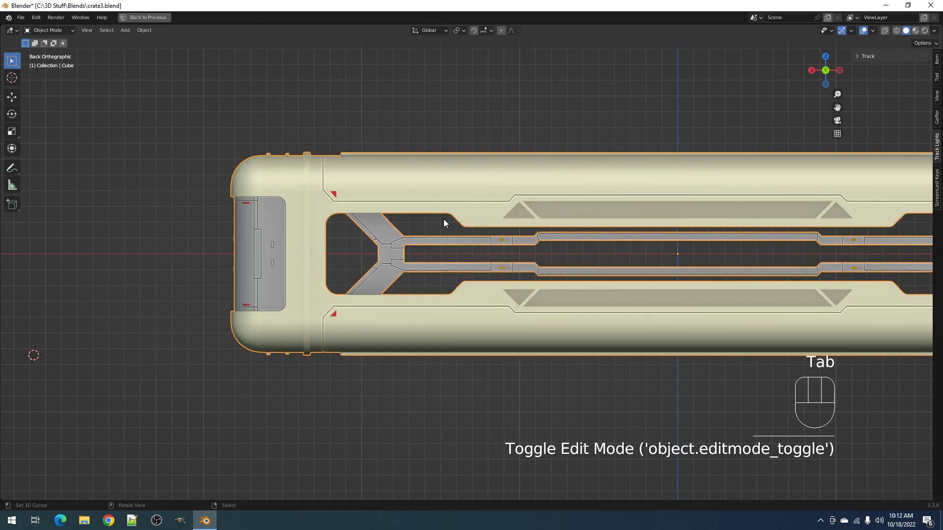
middle_drag(424, 206, 506, 225)
click(502, 229)
key(Tab)
scroll(499, 223, up, 2)
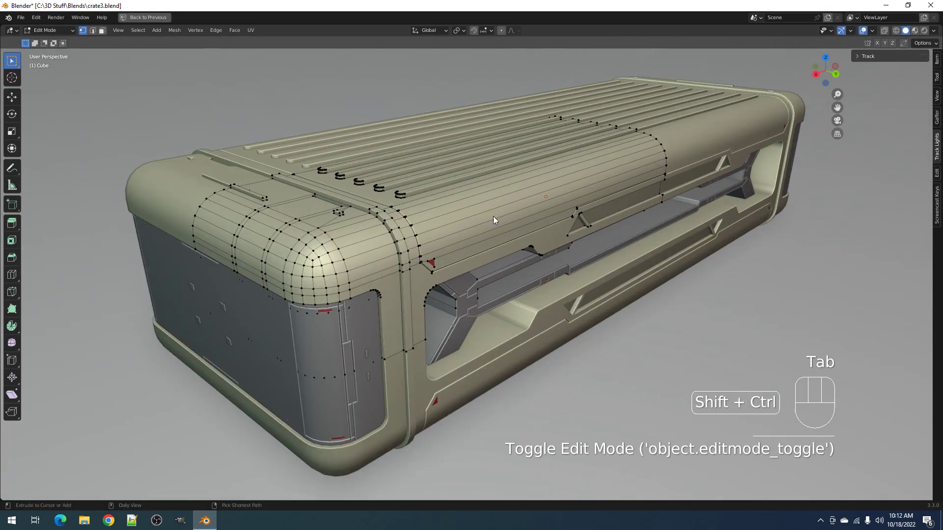
key(ctrl+shift+x)
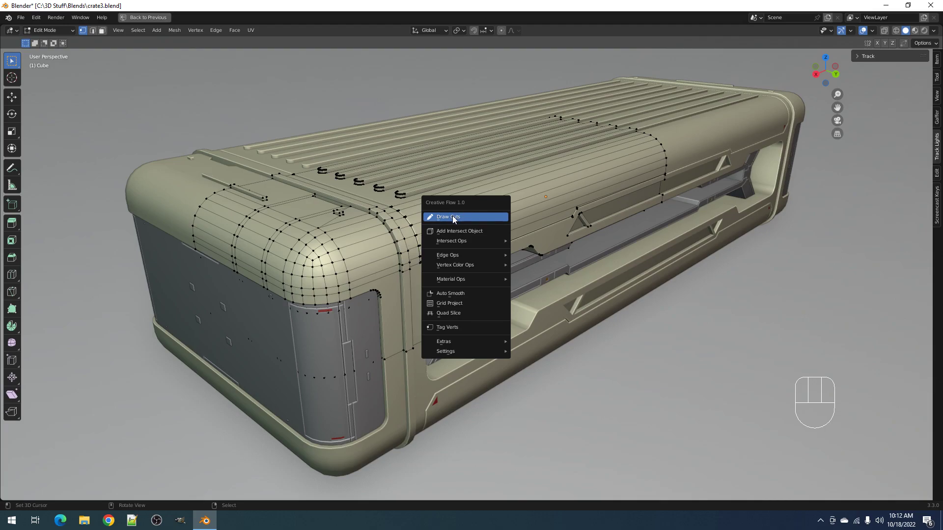
middle_drag(558, 236, 476, 235)
Step: Select the body's slotted top face and the adjoining rounded side faces in face mode, and show them in top view
key(3)
right_click(502, 226)
ctrl+right_click(475, 243)
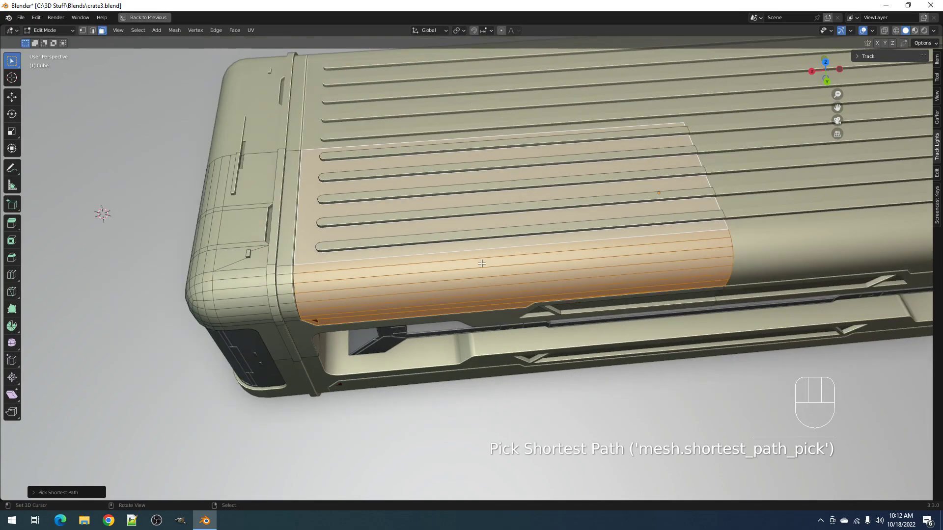
middle_drag(475, 243, 474, 277)
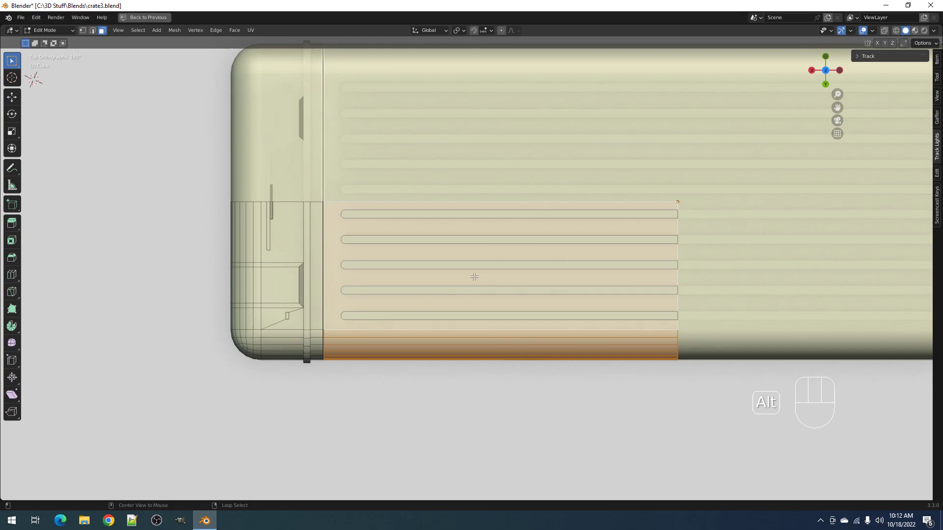
Step: Draw a slightly slanted bevelled strip with Draw Cuts across the selected top and rounded side faces
key(shift+ctrl+x)
click(461, 248)
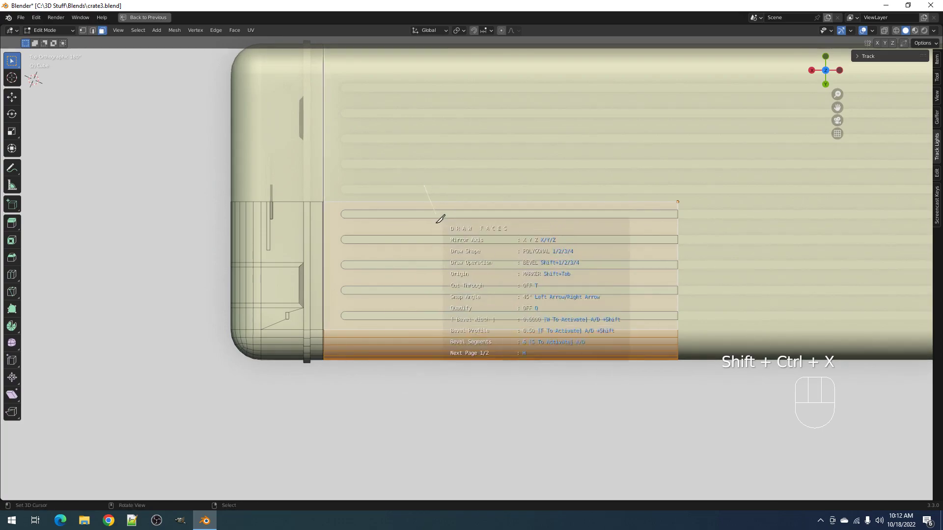
key(1)
drag(424, 186, 453, 407)
middle_drag(453, 411, 517, 243)
scroll(518, 243, up, 3)
Step: Set the vertex color of the selected strip faces to orange and return to object mode
key(shift+ctrl+x)
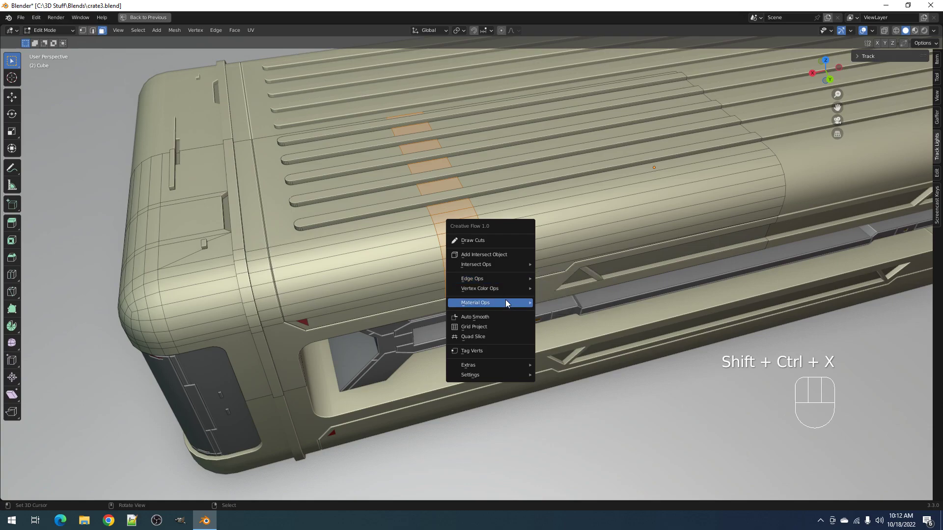
mouse_move(503, 289)
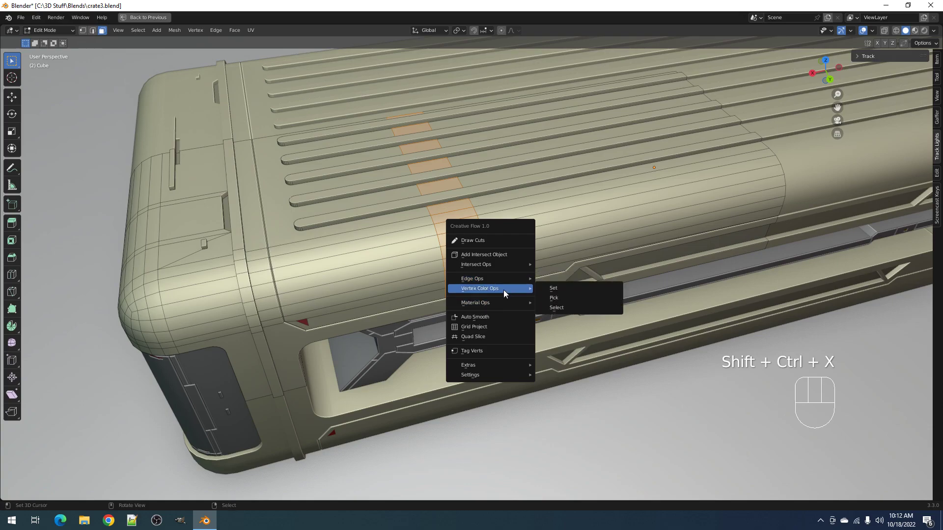
click(576, 289)
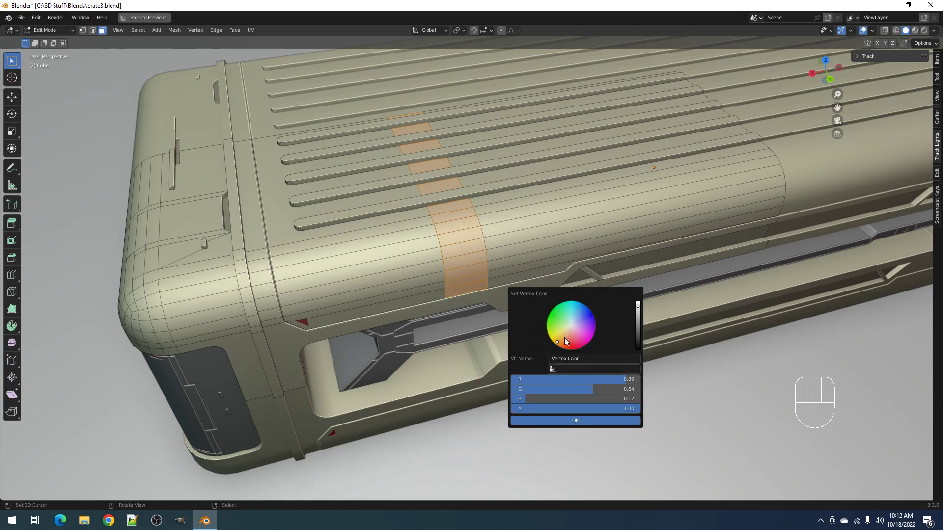
click(571, 420)
key(Tab)
Step: Deselect the crate and preview the orange strips in the rendered camera view
scroll(542, 249, down, 8)
key(alt+a)
mouse_move(542, 249)
middle_down()
mouse_move(514, 255)
mouse_move(505, 269)
middle_up()
key(KP_0)
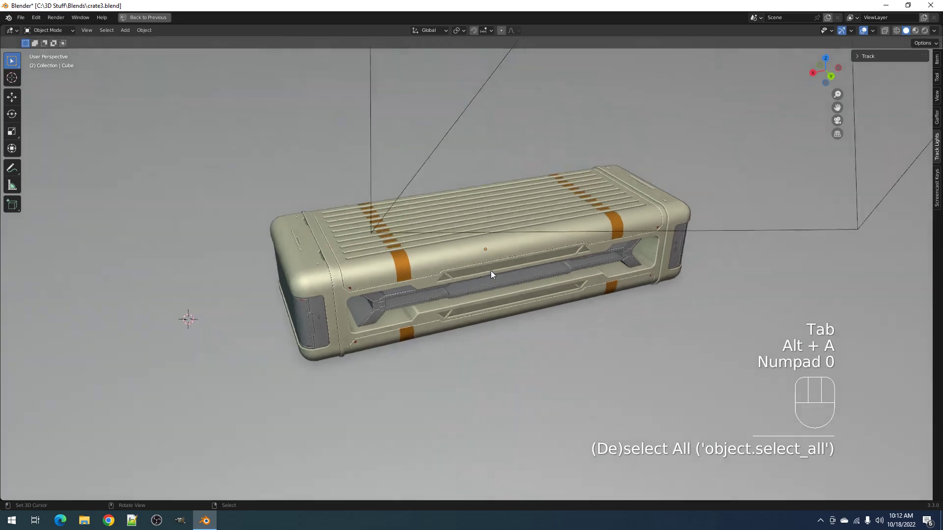
key(z)
click(541, 240)
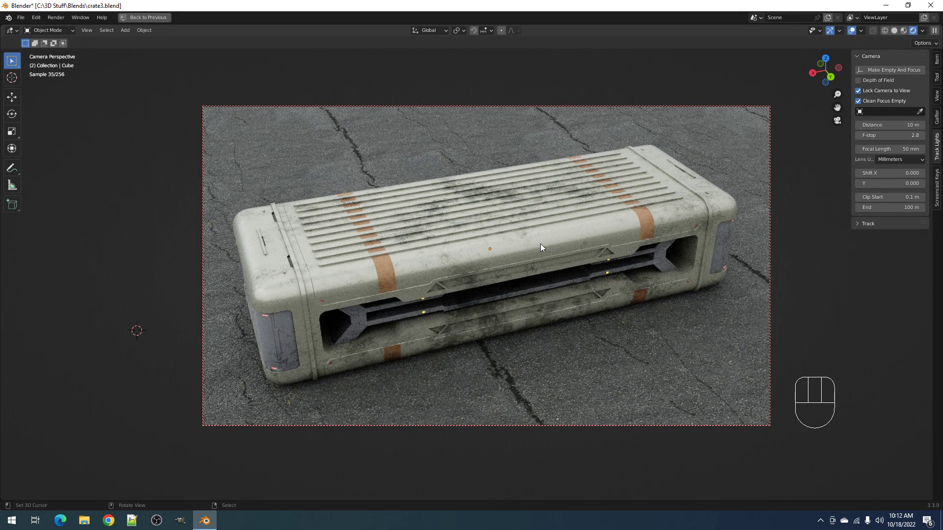
shift+middle_drag(541, 252, 551, 251)
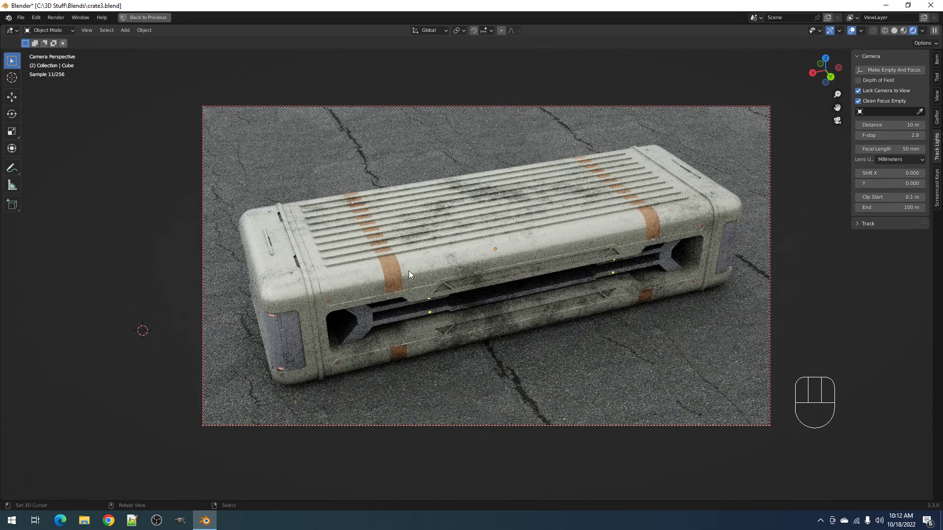
Step: Examine the crate body's topology around the orange strips in vertex mode with solid shading
key(z)
click(473, 256)
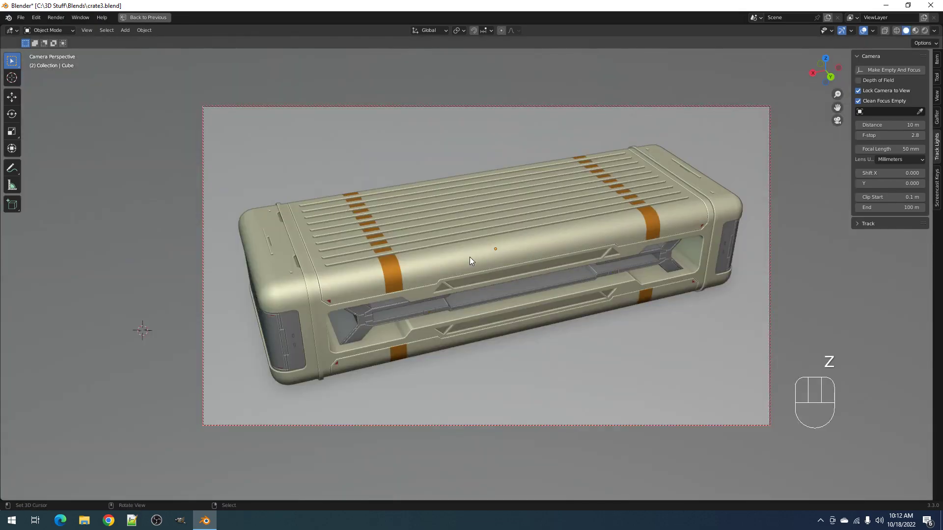
key(KP_0)
scroll(469, 257, up, 3)
key(Tab)
middle_drag(472, 258, 431, 244)
key(alt+a)
key(1)
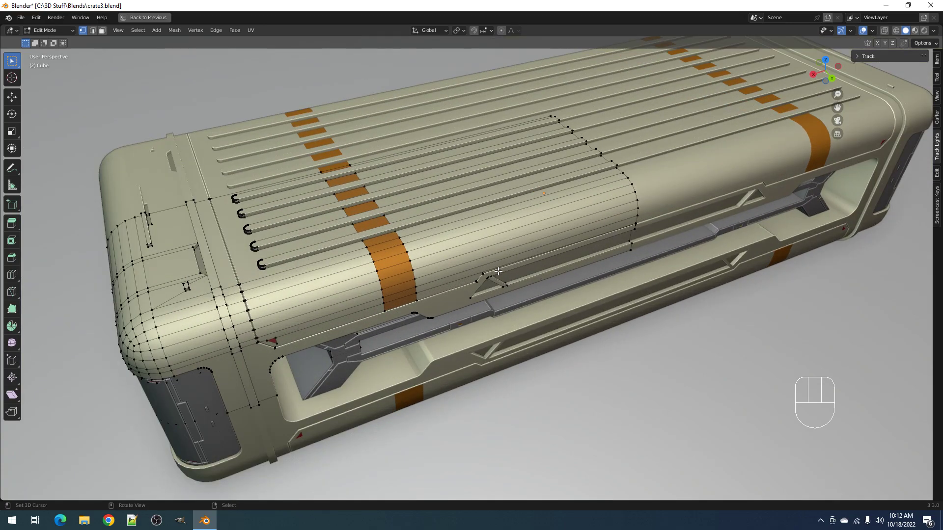
key(Tab)
middle_drag(456, 267, 455, 297)
key(Tab)
scroll(375, 248, down, 3)
key(Tab)
mouse_move(482, 250)
middle_down()
mouse_move(473, 226)
mouse_move(471, 233)
middle_up()
Step: Check the crate once more in the rendered camera view, and return to the solid perspective view
key(KP_0)
key(z)
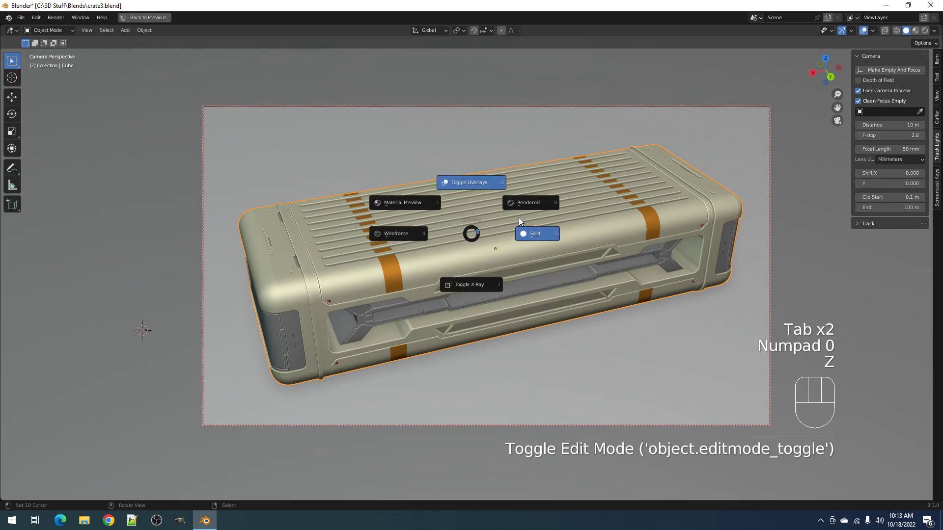
click(529, 205)
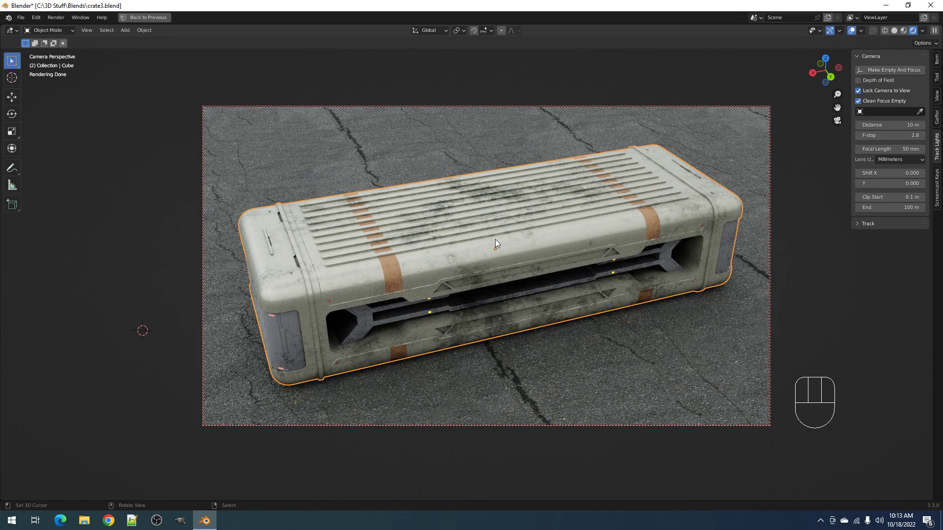
key(z)
key(KP_0)
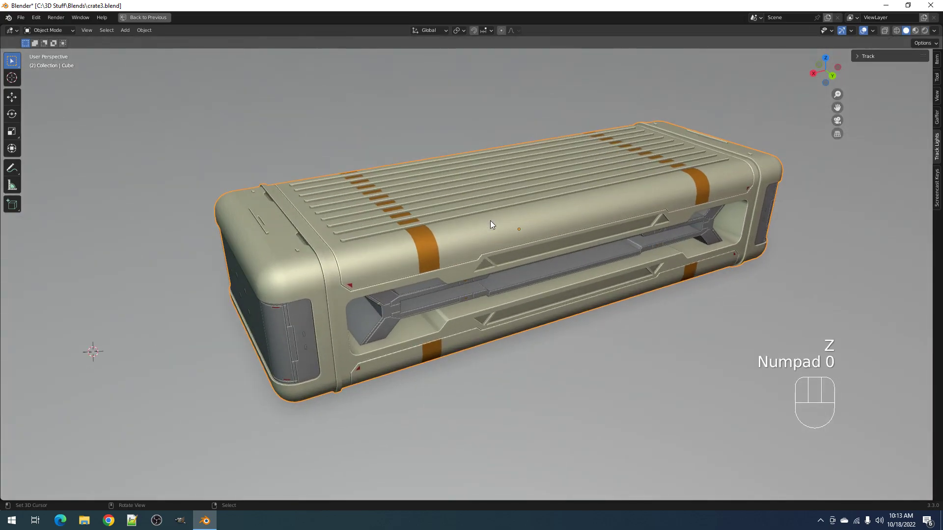
Step: Select one face of the orange strip on the rounded side in face mode and inset it
key(Tab)
scroll(467, 221, up, 6)
middle_drag(467, 222, 523, 260)
scroll(416, 193, down, 3)
key(3)
shift+click(462, 253)
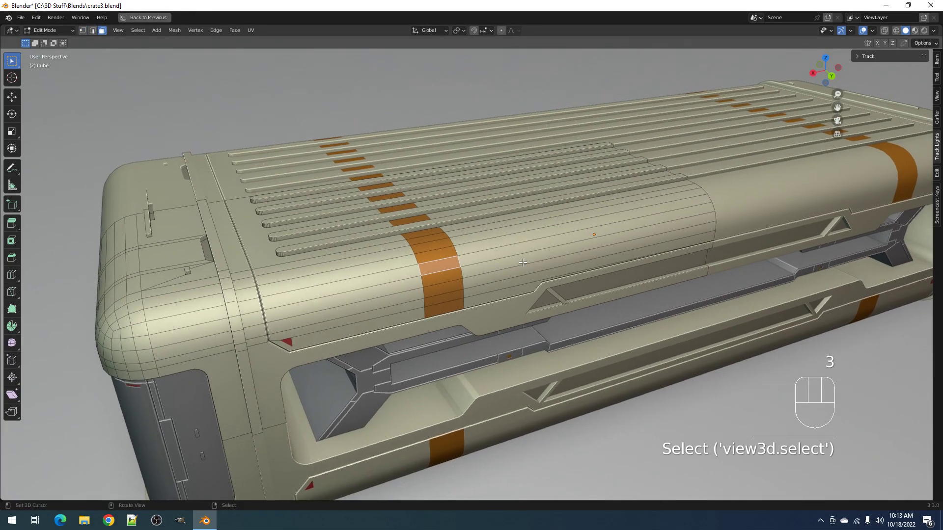
scroll(522, 260, up, 3)
key(i)
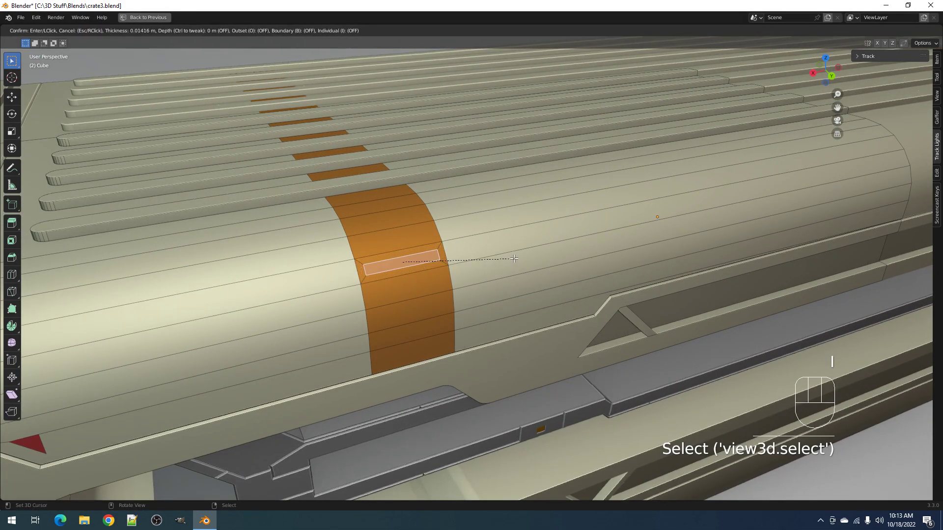
click(511, 259)
Step: Recolor the inset face with a vertex color picked from the beige crate body
key(shift+ctrl+x)
mouse_move(514, 256)
click(550, 265)
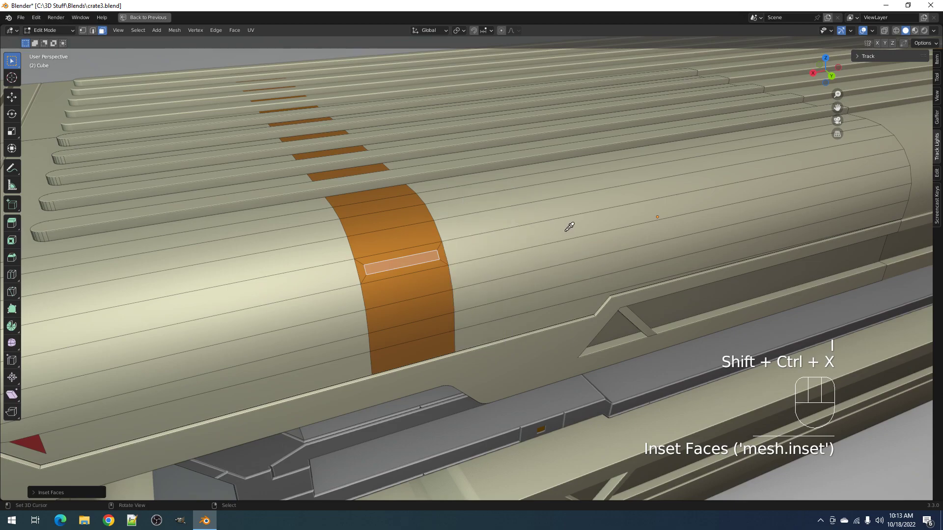
key(Tab)
Step: Preview the beige bar on the orange strips in the rendered camera view with overlays toggled
key(KP_0)
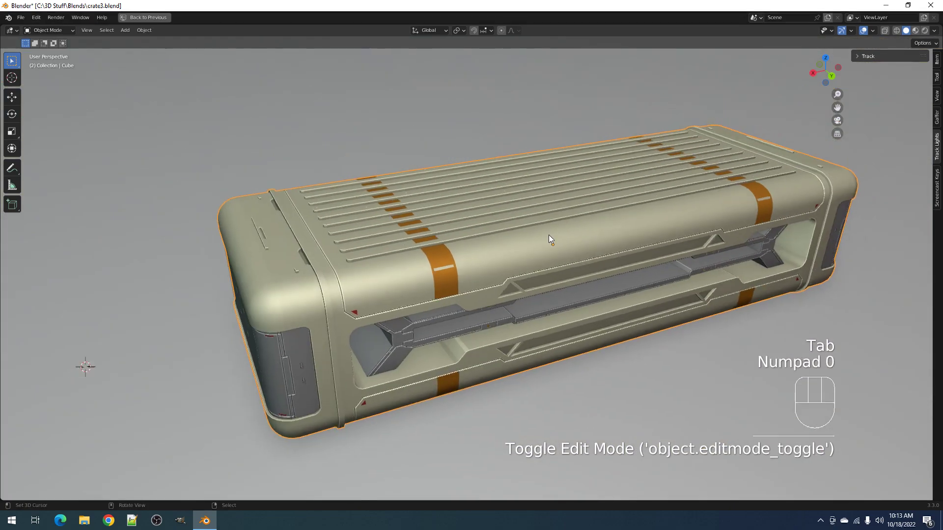
key(z)
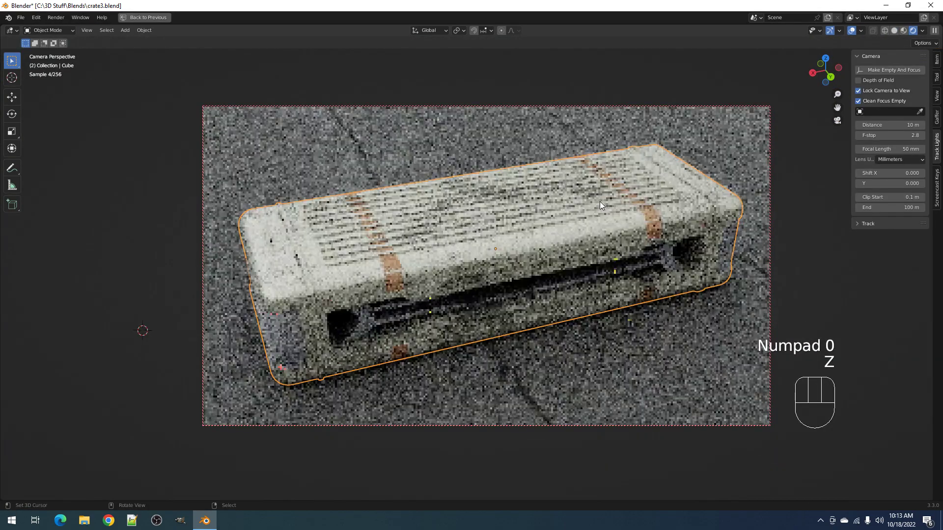
key(shift+alt+z)
key(shift+alt+z)
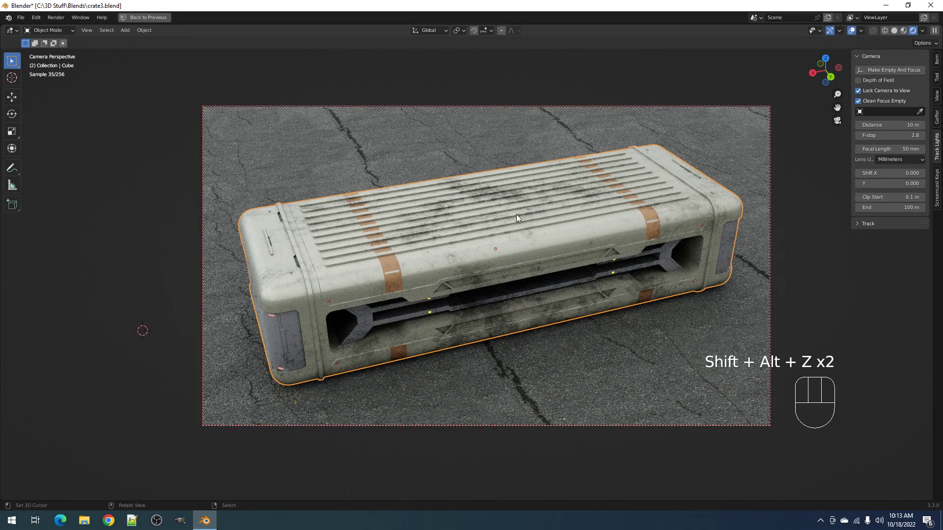
key(z)
click(441, 222)
key(KP_0)
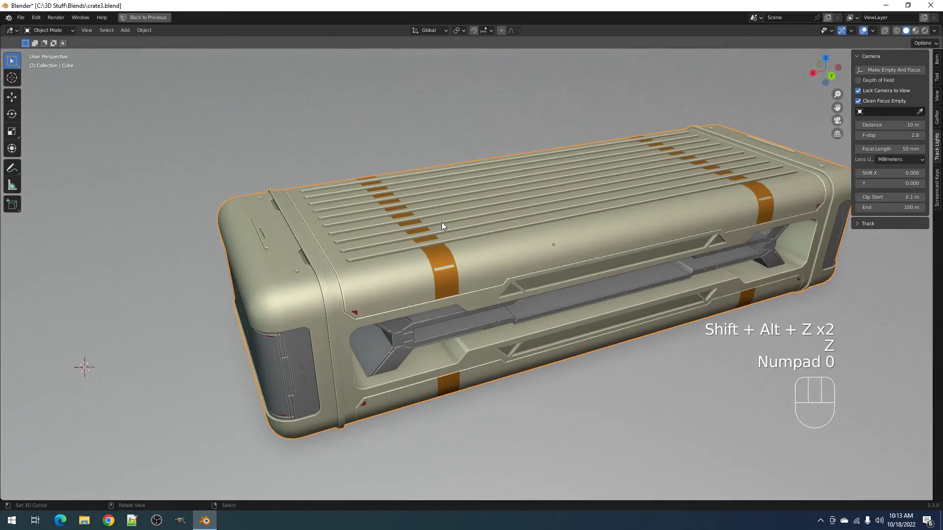
Step: Select a single face on the lower part of the upper orange strip in back view
key(Tab)
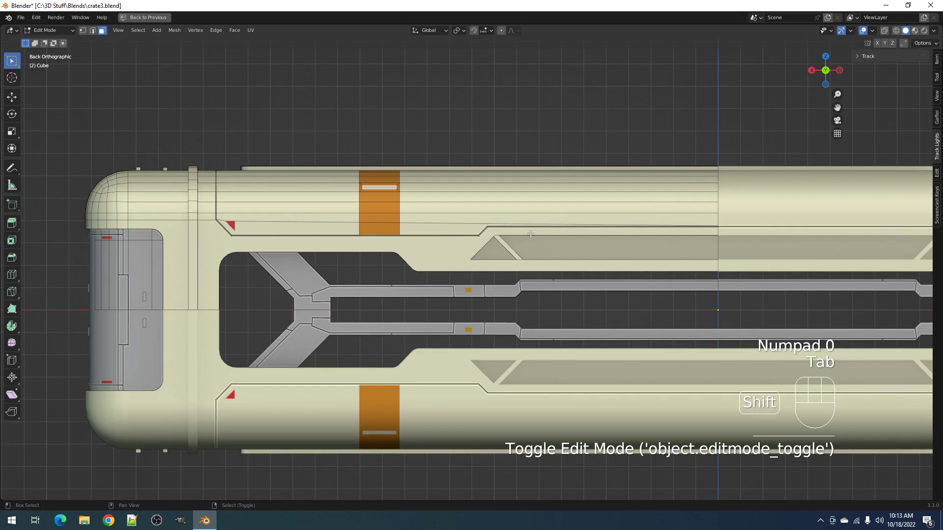
scroll(410, 250, up, 2)
key(alt+a)
key(3)
right_click(411, 250)
shift+middle_drag(464, 263, 496, 276)
key(Tab)
scroll(489, 233, up, 1)
key(Tab)
Step: Try to draw a circular cut on the single selected strip face, and undo it
key(shift+ctrl+x)
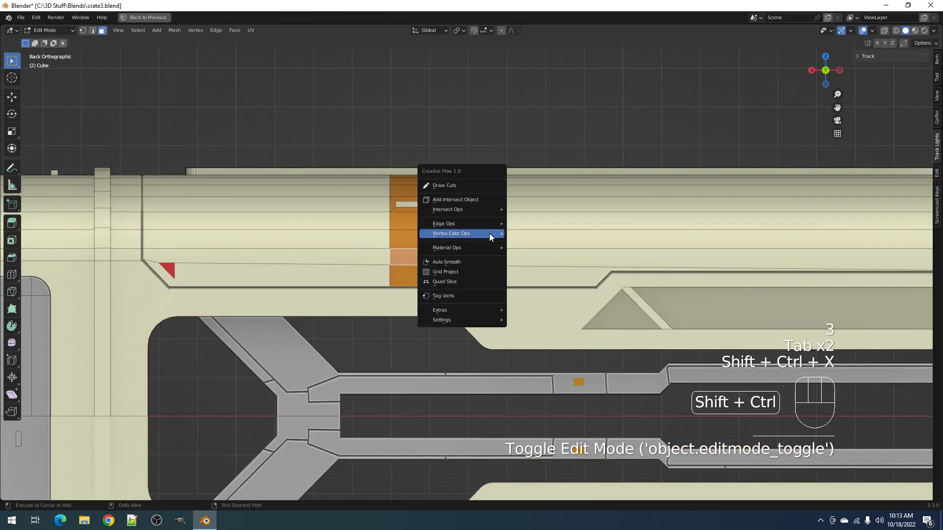
click(458, 180)
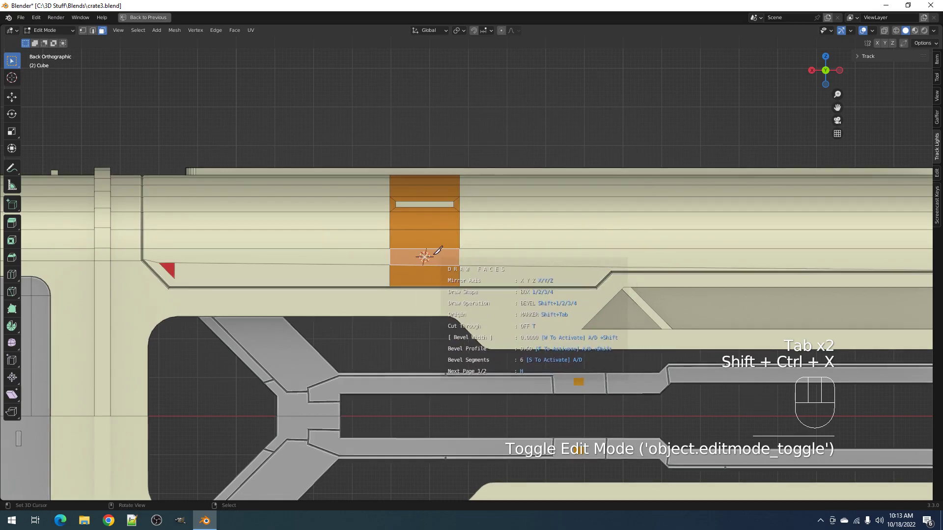
key(2)
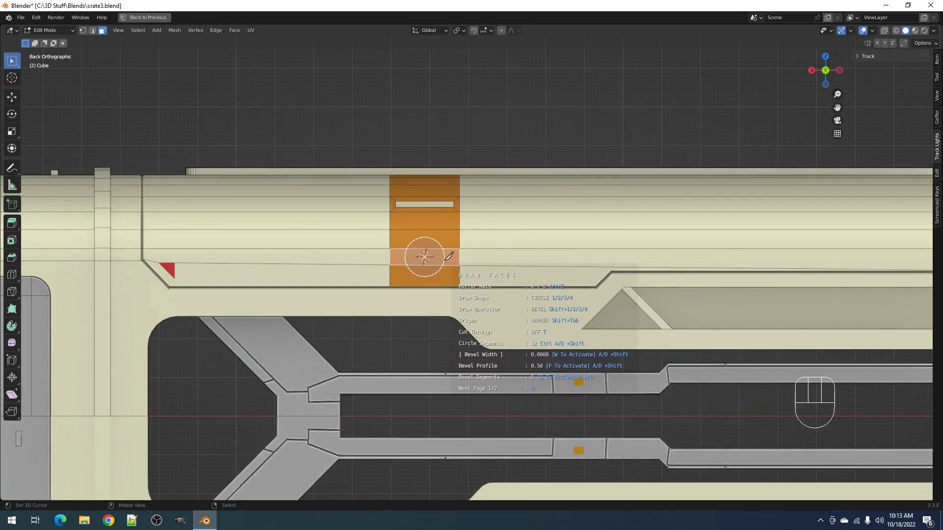
click(442, 259)
scroll(445, 260, down, 3)
mouse_move(445, 260)
middle_down()
mouse_move(520, 276)
mouse_move(488, 257)
middle_up()
key(ctrl+z)
Step: Try the circular Draw Cuts shape again on the same strip face at closer range, and undo it
scroll(467, 255, up, 2)
key(shift+ctrl+x)
click(450, 254)
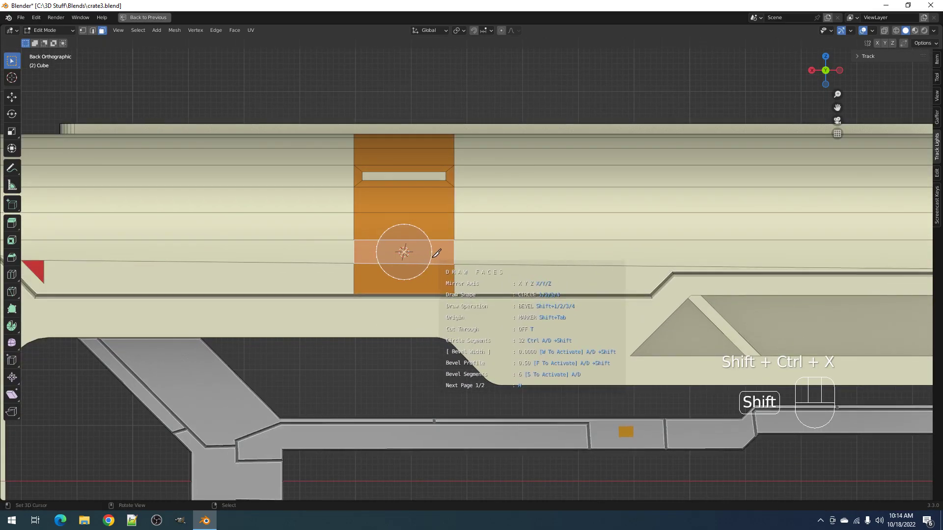
click(436, 262)
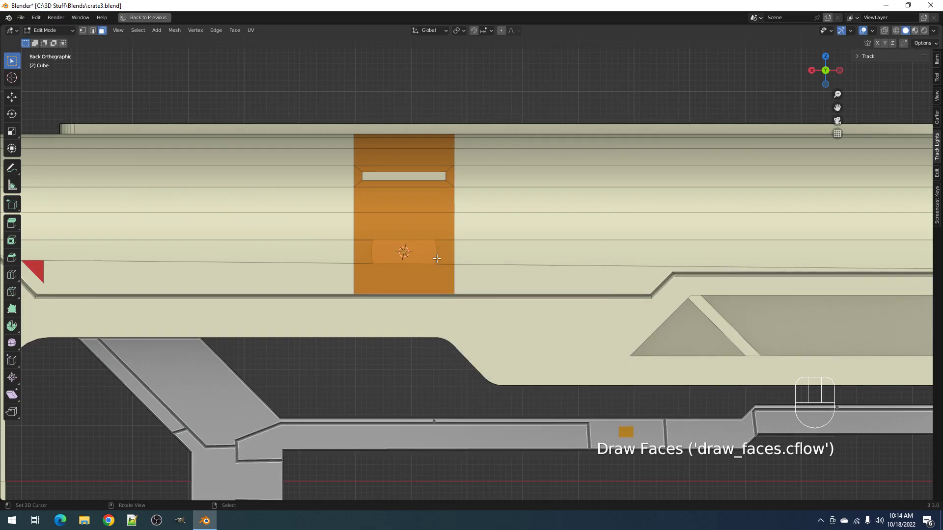
key(1)
alt+middle_drag(436, 261, 456, 259)
key(ctrl+z)
key(ctrl+z)
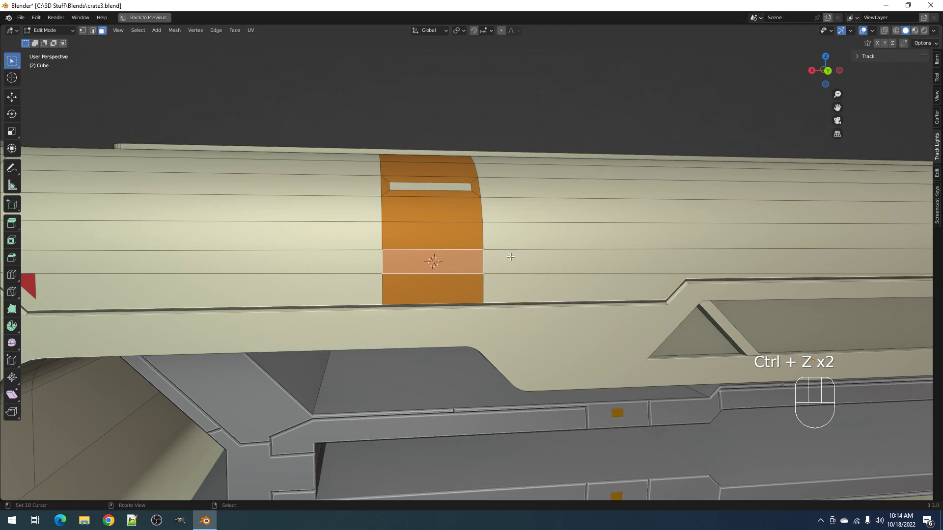
Step: Add the strip faces directly above and below to the selection and draw a circular cut across them
alt+middle_drag(513, 257, 456, 240)
shift+right_click(457, 239)
shift+right_click(454, 286)
key(shift+ctrl+x)
click(467, 257)
click(433, 261)
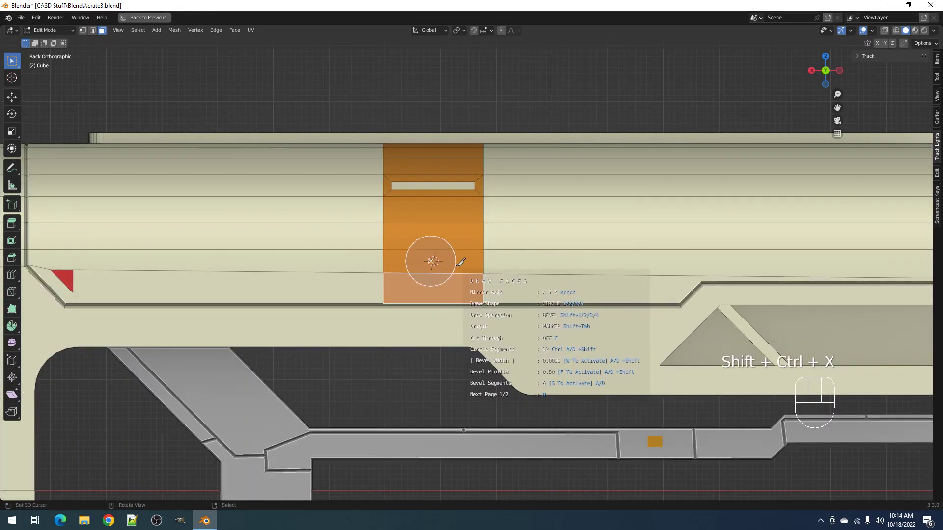
click(472, 261)
Step: Recolor the circular face with a vertex color picked from the beige crate body
scroll(499, 266, down, 3)
middle_drag(500, 267, 505, 251)
key(shift+ctrl+x)
mouse_move(497, 288)
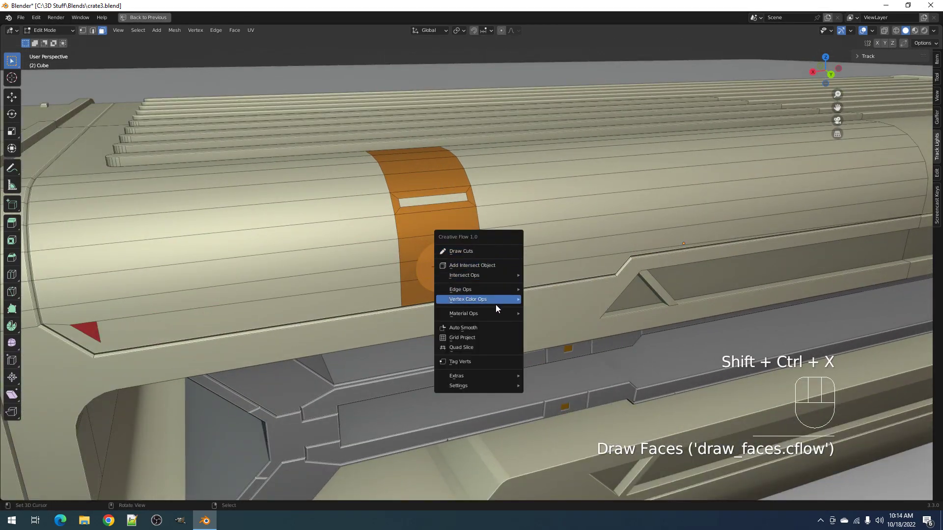
click(550, 313)
click(549, 241)
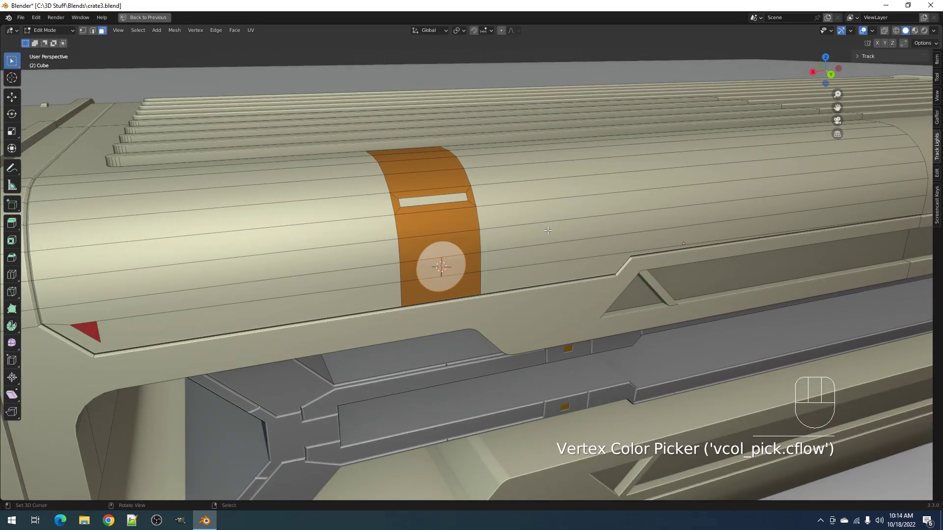
Step: Hide the overlays and preview the crate's strips with bars and circles in the rendered camera view
key(Tab)
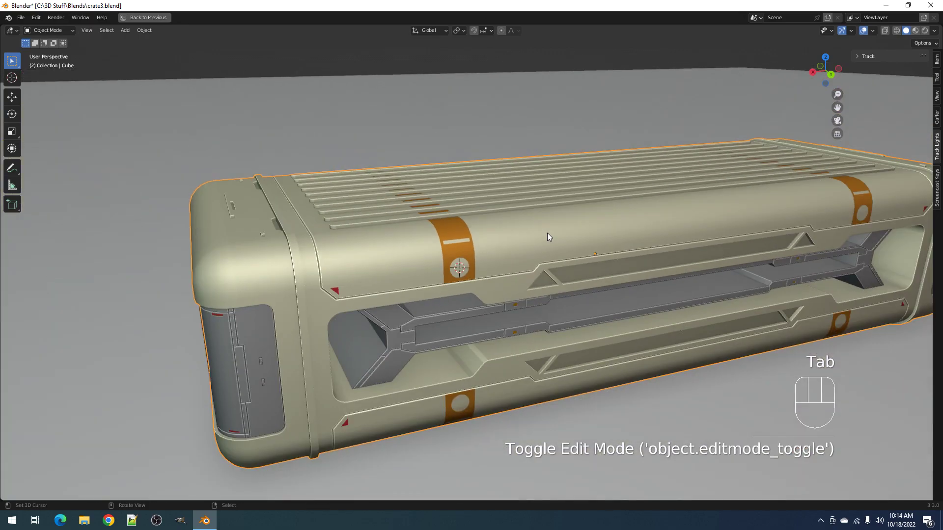
key(alt+a)
key(KP_0)
key(shift+alt+z)
key(z)
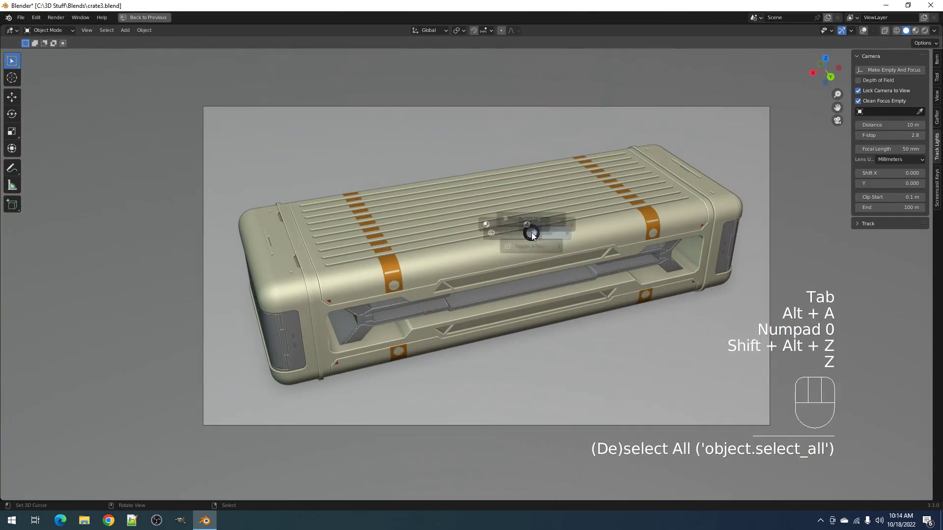
click(584, 204)
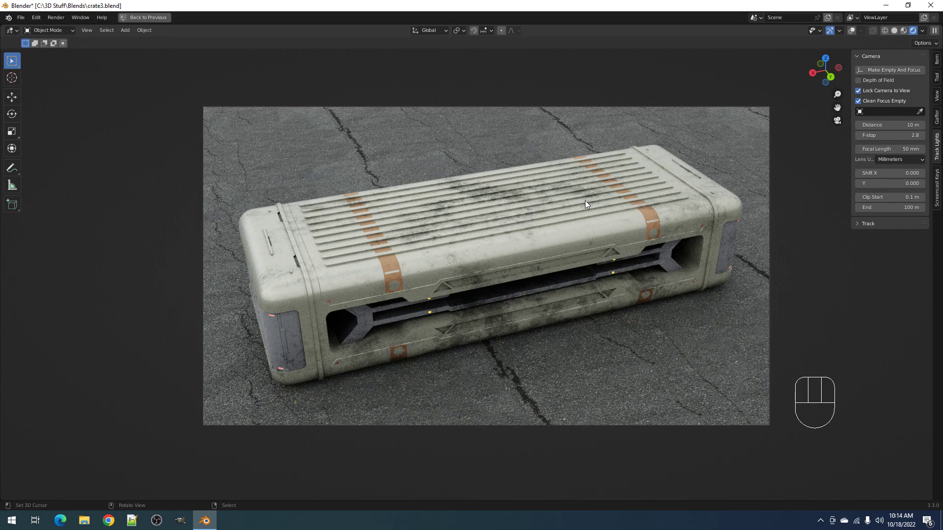
key(z)
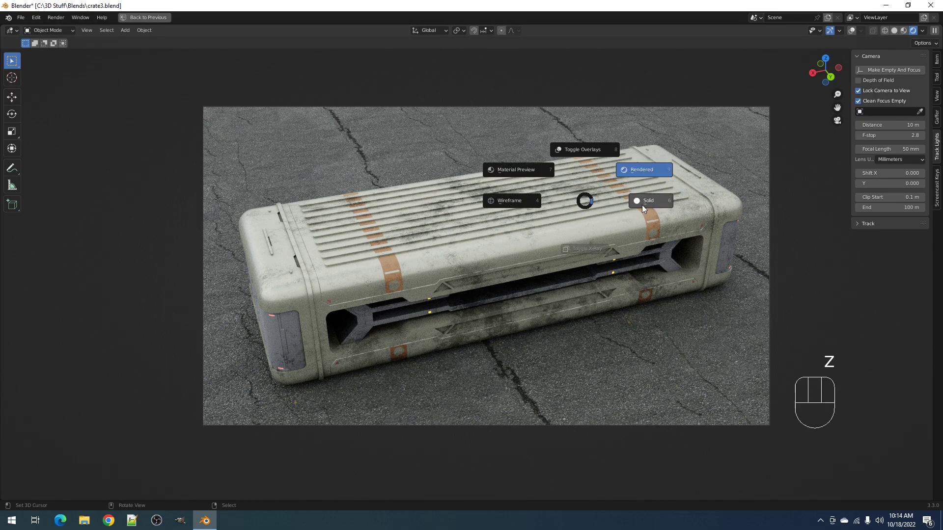
click(641, 205)
key(KP_0)
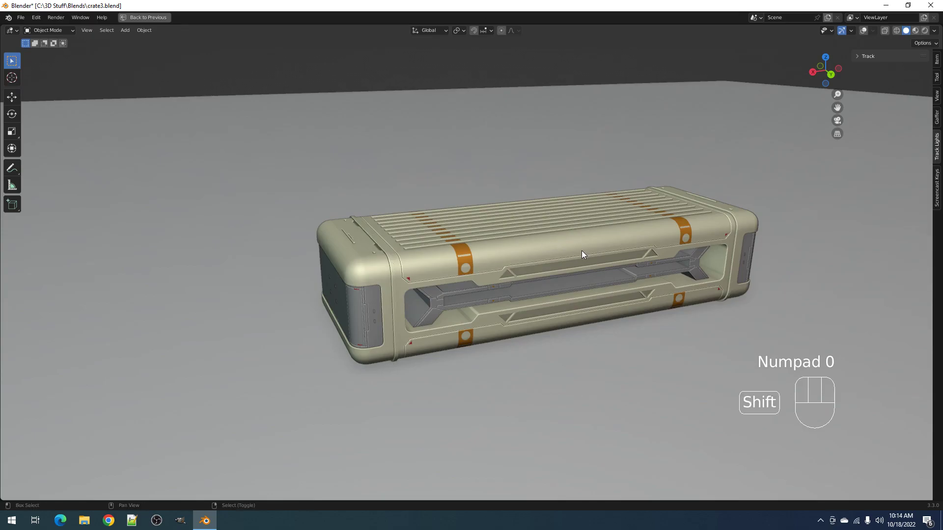
Step: Review the Random Flow commands and the Creative Flow commands, including the Normal Data Ops options
shift+middle_drag(581, 251, 523, 237)
scroll(523, 237, up, 3)
key(shift+q)
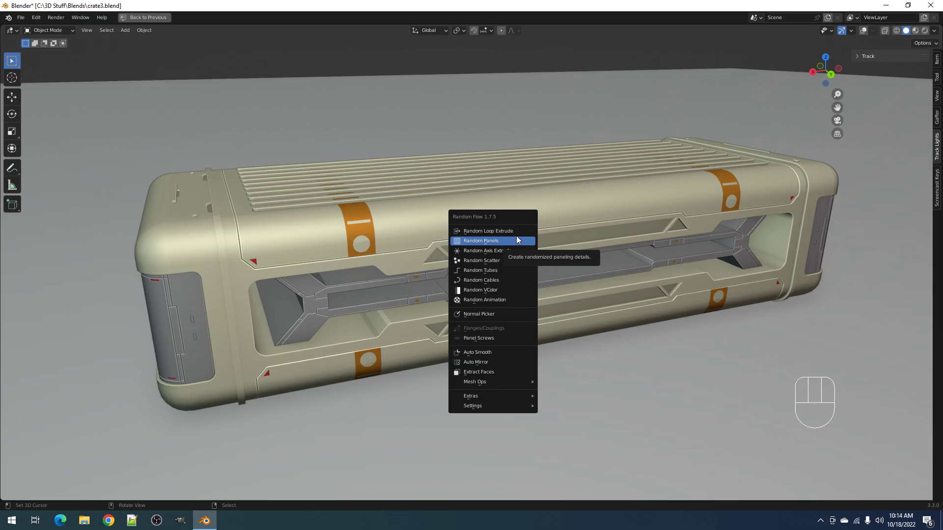
key(shift+q)
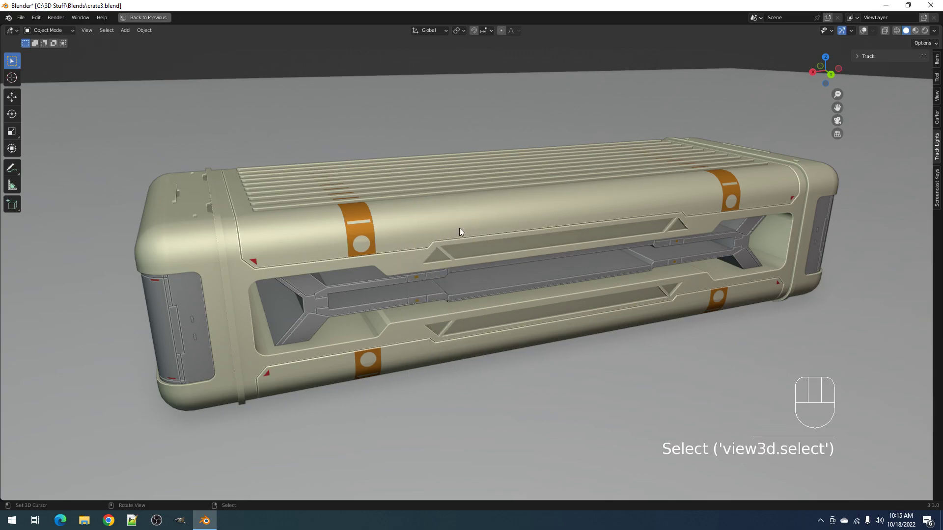
key(shift+q)
key(shift+ctrl+x)
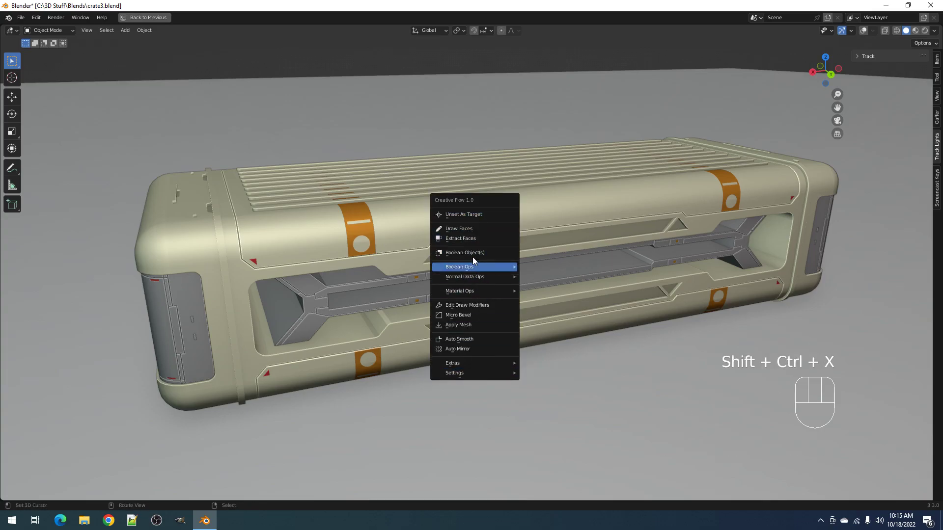
mouse_move(480, 268)
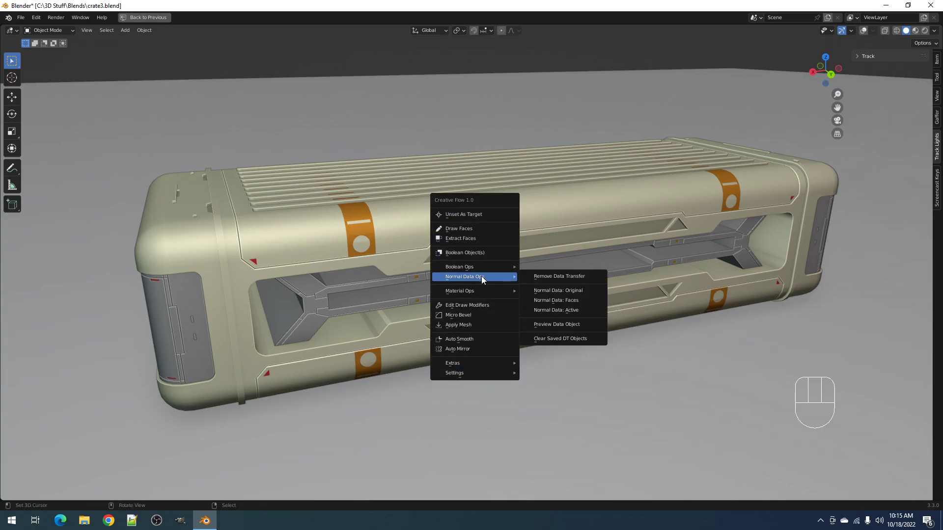
middle_drag(266, 355, 470, 239)
Step: Turn the overlays back on with nothing selected in the crate body's mesh, and hide the sidebar
key(Tab)
key(shift+alt+z)
key(alt+a)
key(Tab)
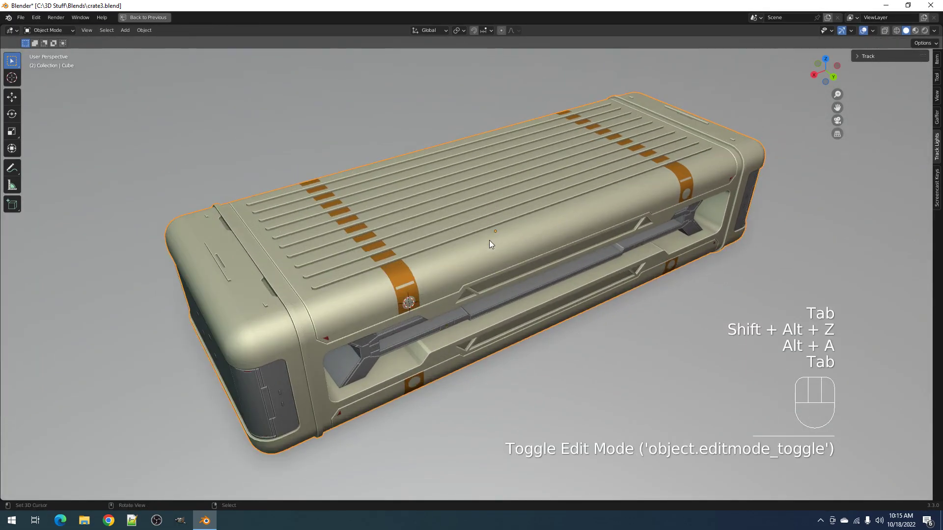
middle_drag(584, 247, 605, 247)
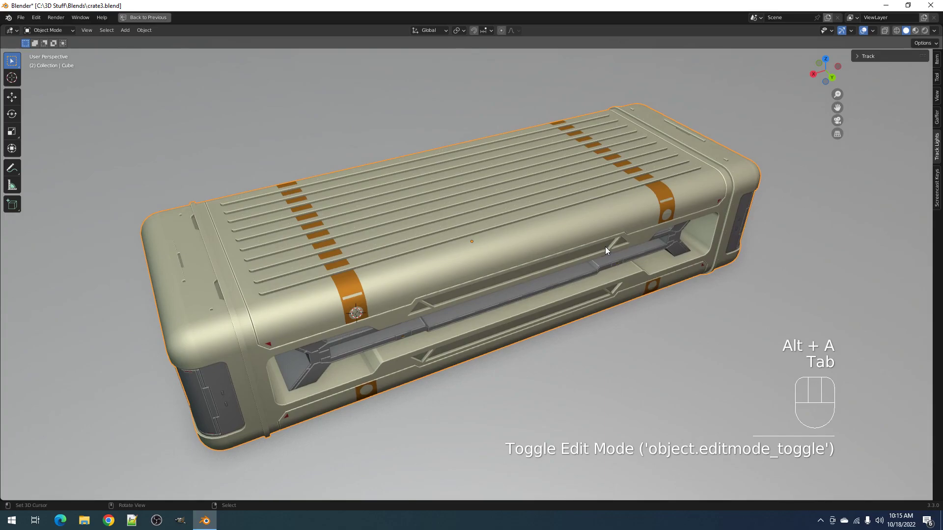
key(n)
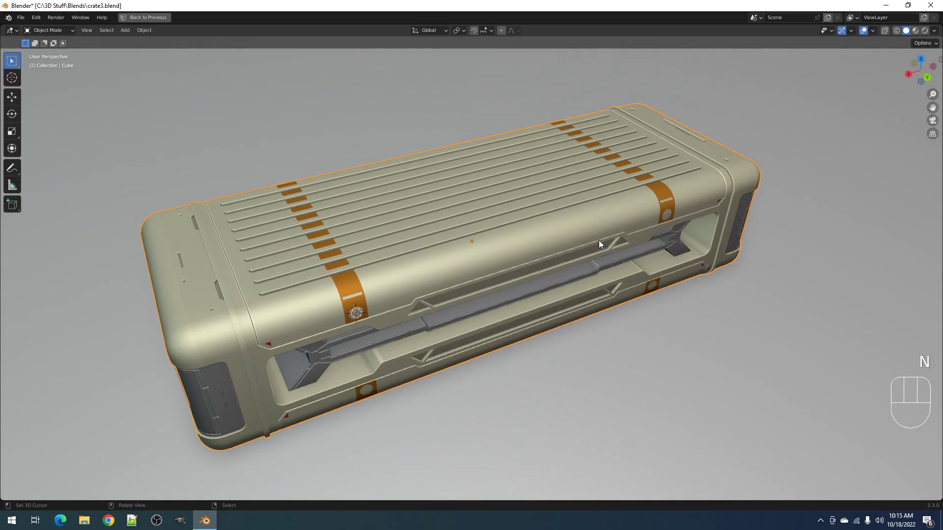